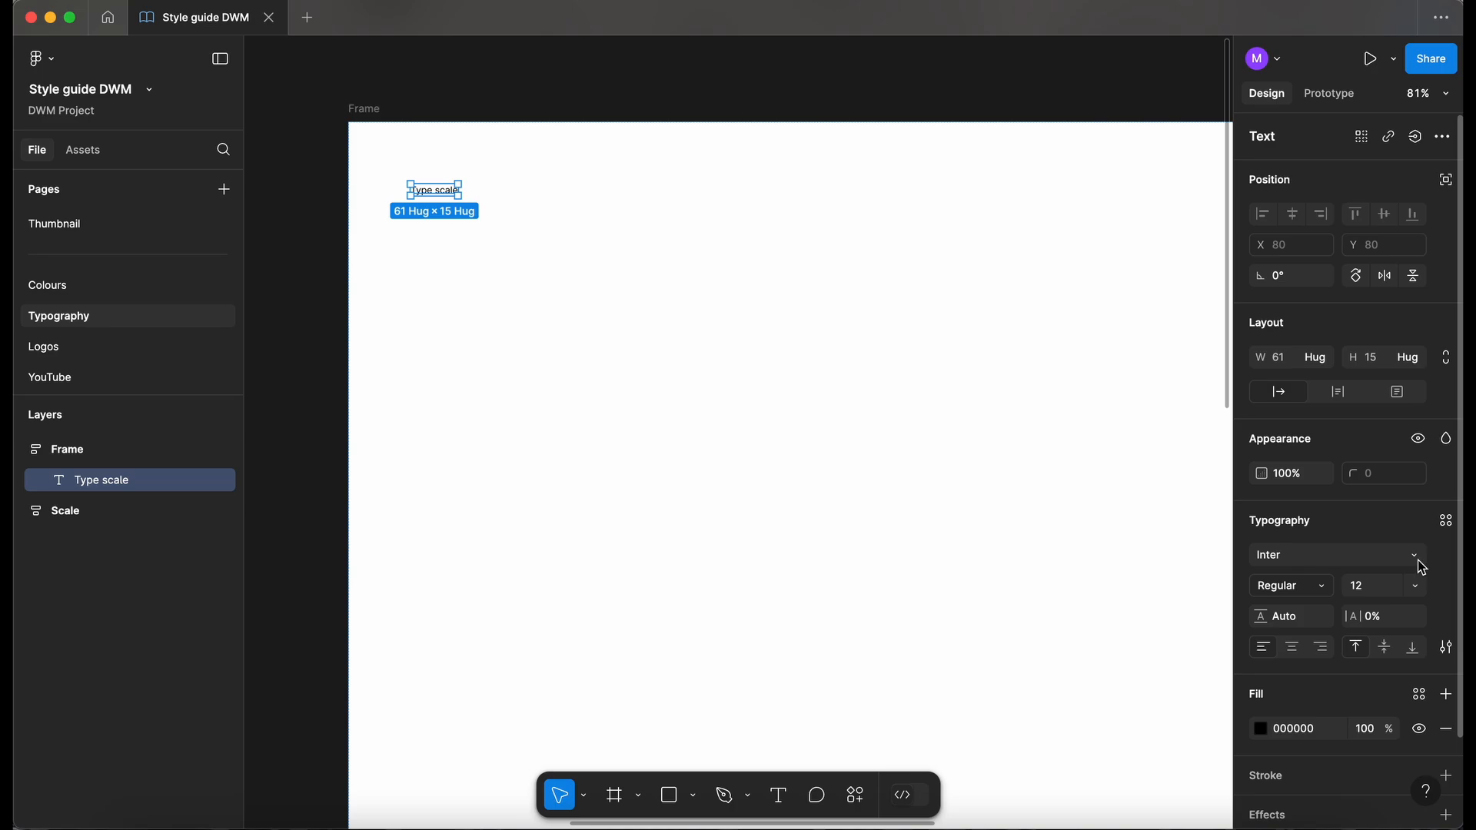
# Wrap the Name text in an auto layout frame named Headings and make it fill the available width.
pyautogui.scroll(3, 469, 218)
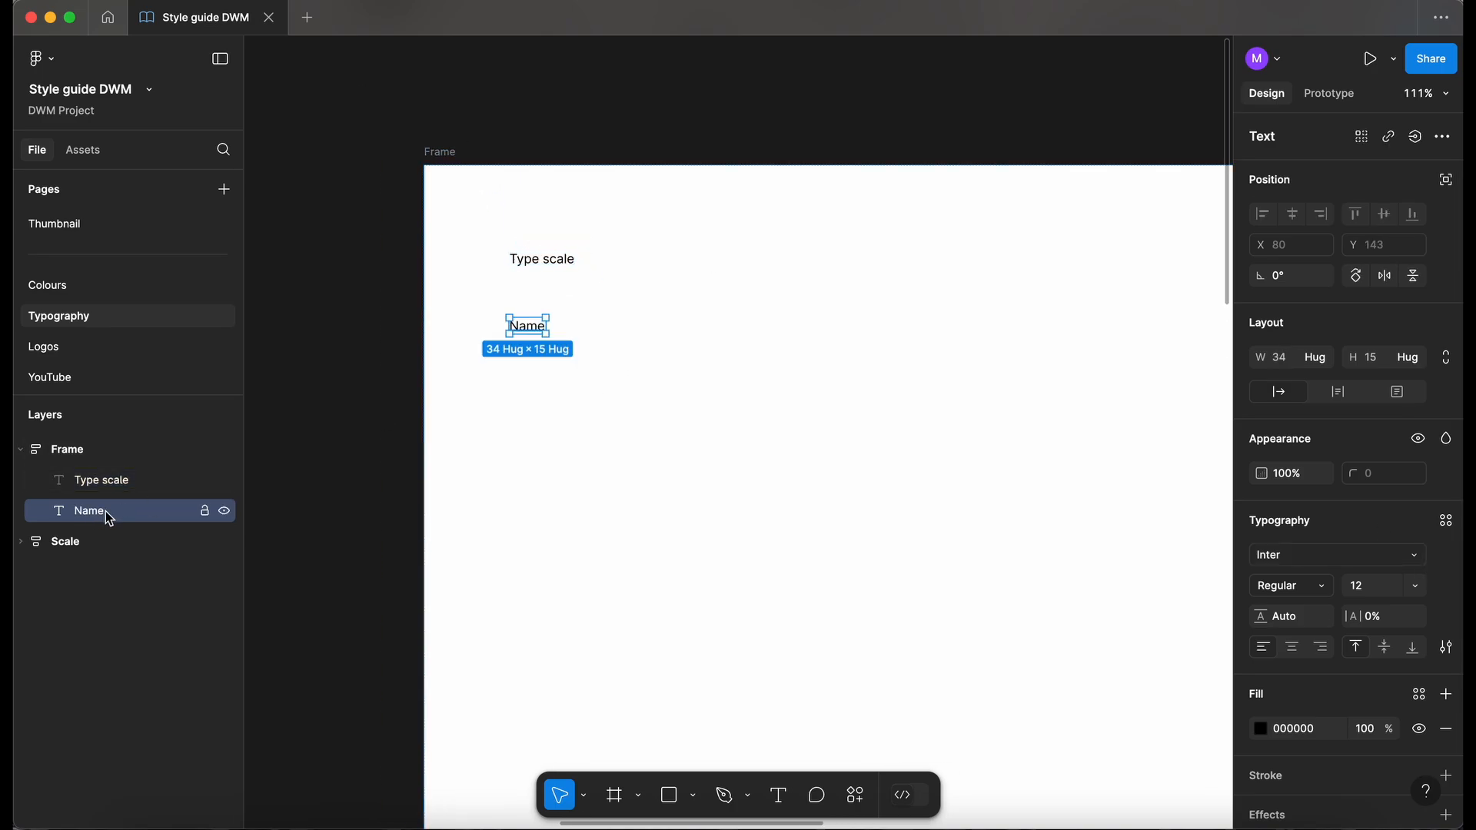
pyautogui.hotkey('shift', 'a')
pyautogui.doubleClick(98, 512)
pyautogui.write('Headings')
pyautogui.press('Return')
pyautogui.click(1315, 357)
# Duplicate the Name text into further column headings: Example, Size, Line height, Assigned colour and Guidelines.
pyautogui.scroll(-4, 930, 369)
pyautogui.doubleClick(335, 284)
pyautogui.press('super+d')
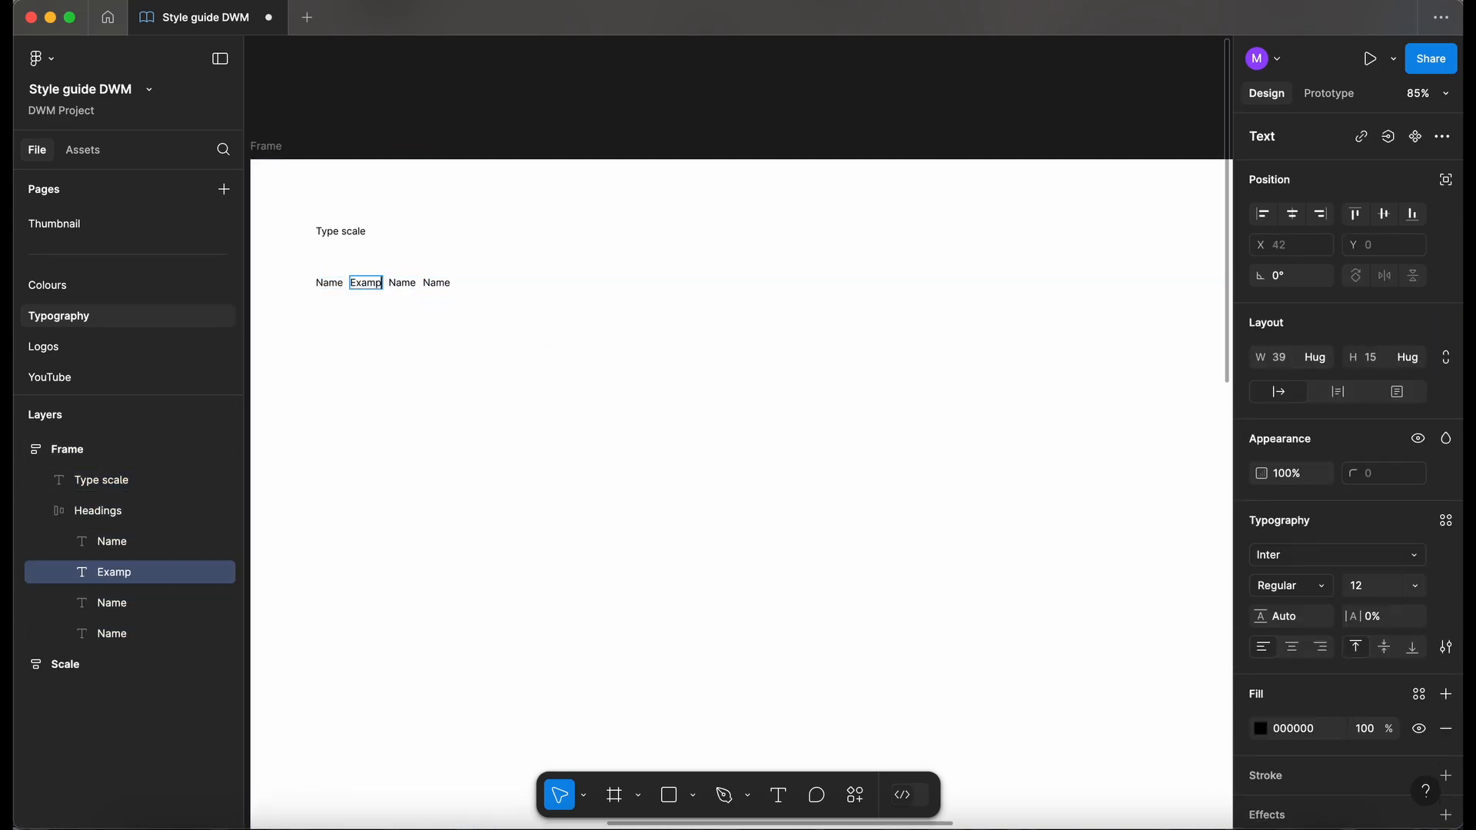
pyautogui.doubleClick(506, 285)
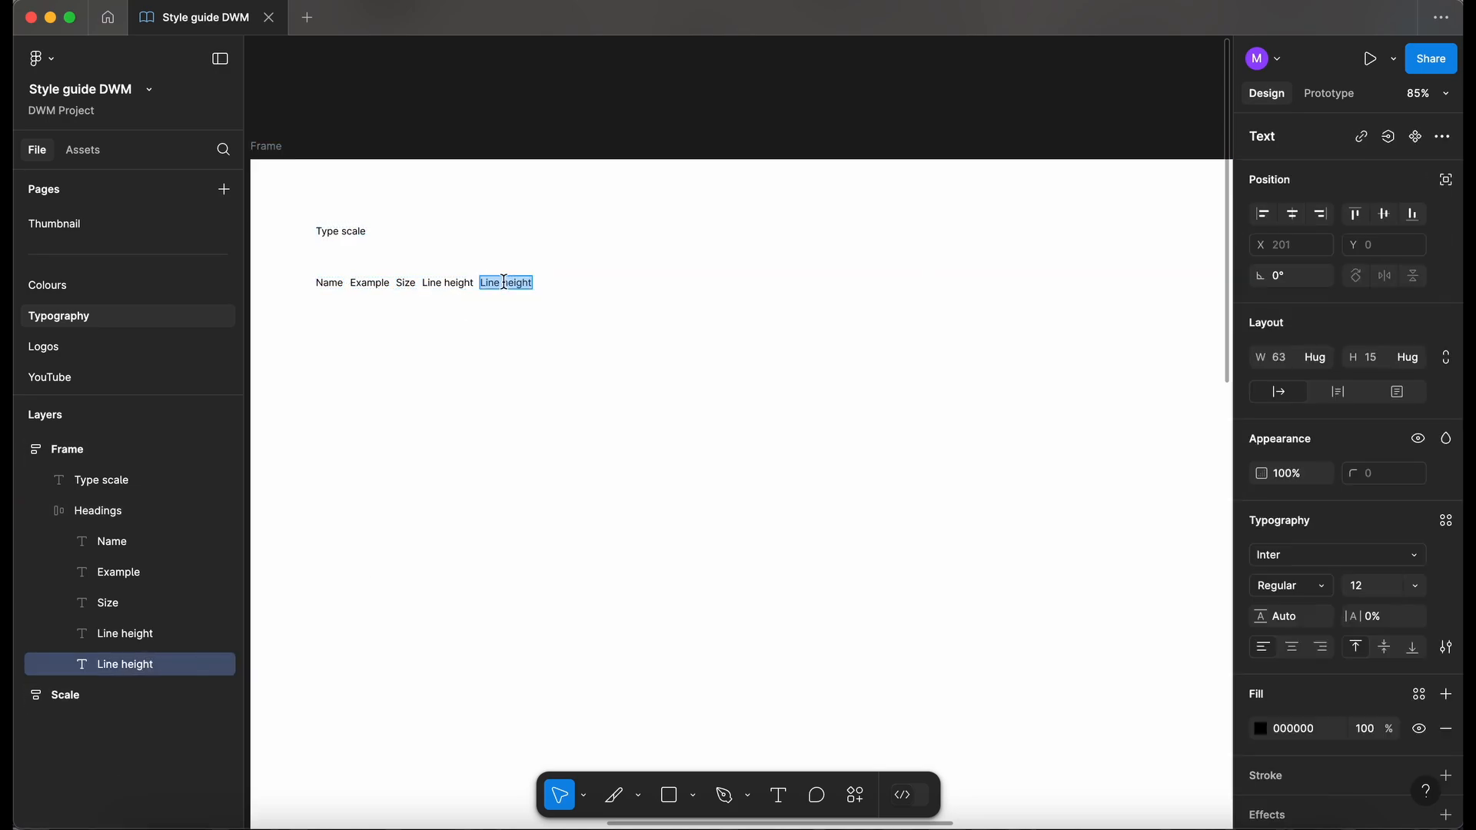
pyautogui.press('super+d')
pyautogui.doubleClick(589, 283)
pyautogui.write('Guidelines')
# Spread the column headings evenly across the full width of the frame.
pyautogui.click(638, 283)
pyautogui.scroll(-5, 684, 532)
pyautogui.click(684, 532)
pyautogui.scroll(4, 375, 372)
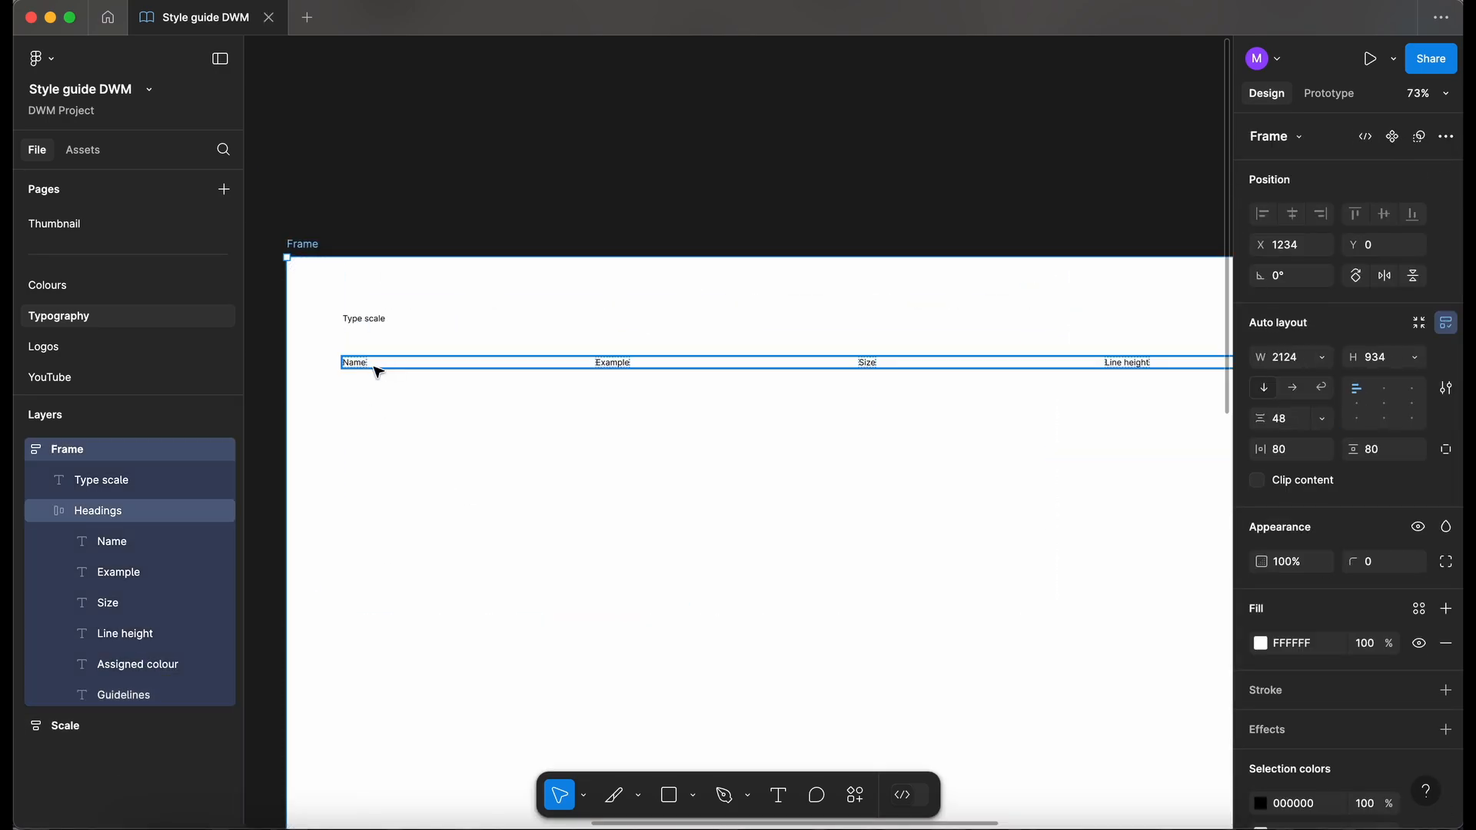
# Apply the Inter font-family, Bold font-weight and a font-size variable to the column headings.
pyautogui.click(1415, 556)
pyautogui.click(1192, 343)
pyautogui.click(1321, 586)
pyautogui.click(1345, 791)
pyautogui.click(1415, 586)
pyautogui.click(1384, 798)
# Style the Type scale title with the Inter, Bold and size 32 variables, plus a line-height variable.
pyautogui.click(362, 319)
pyautogui.click(1415, 556)
pyautogui.click(1191, 343)
pyautogui.click(1414, 588)
pyautogui.click(1351, 702)
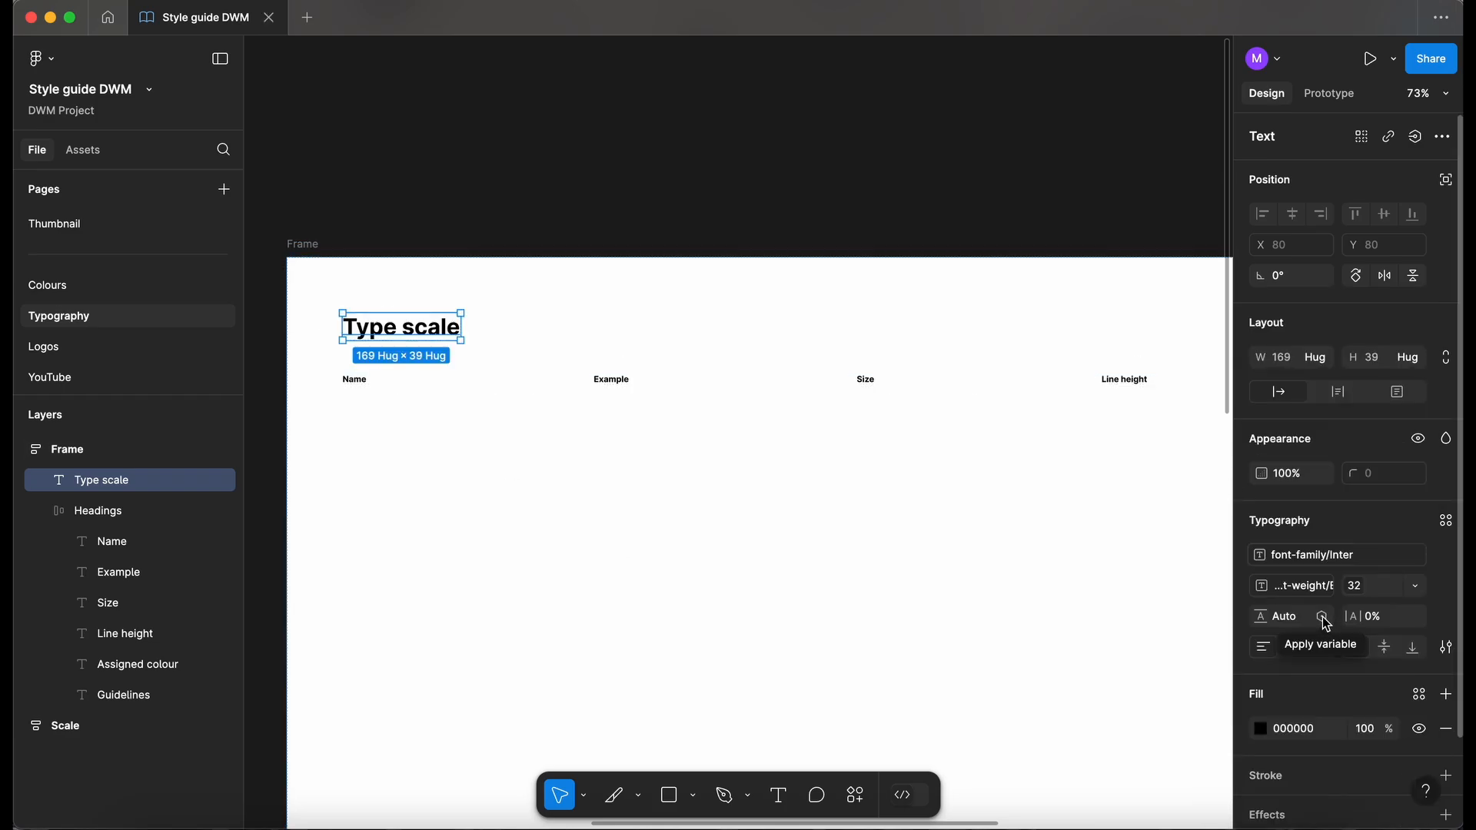
pyautogui.click(1321, 615)
pyautogui.click(1241, 668)
# Apply the 16 line-height variable to all column headings from Name to Guidelines.
pyautogui.hscroll(-10, 722, 485)
pyautogui.hscroll(8, 1031, 448)
pyautogui.hscroll(-7, 610, 307)
pyautogui.hscroll(7, 610, 307)
pyautogui.click(113, 541)
pyautogui.keyDown('shift'); pyautogui.click(124, 695); pyautogui.keyUp('shift')
pyautogui.click(1321, 615)
pyautogui.click(1199, 572)
# Add a text reading Display-96 below the Name column heading.
pyautogui.click(372, 330)
pyautogui.hscroll(-10, 372, 330)
pyautogui.click(462, 307)
pyautogui.click(712, 412)
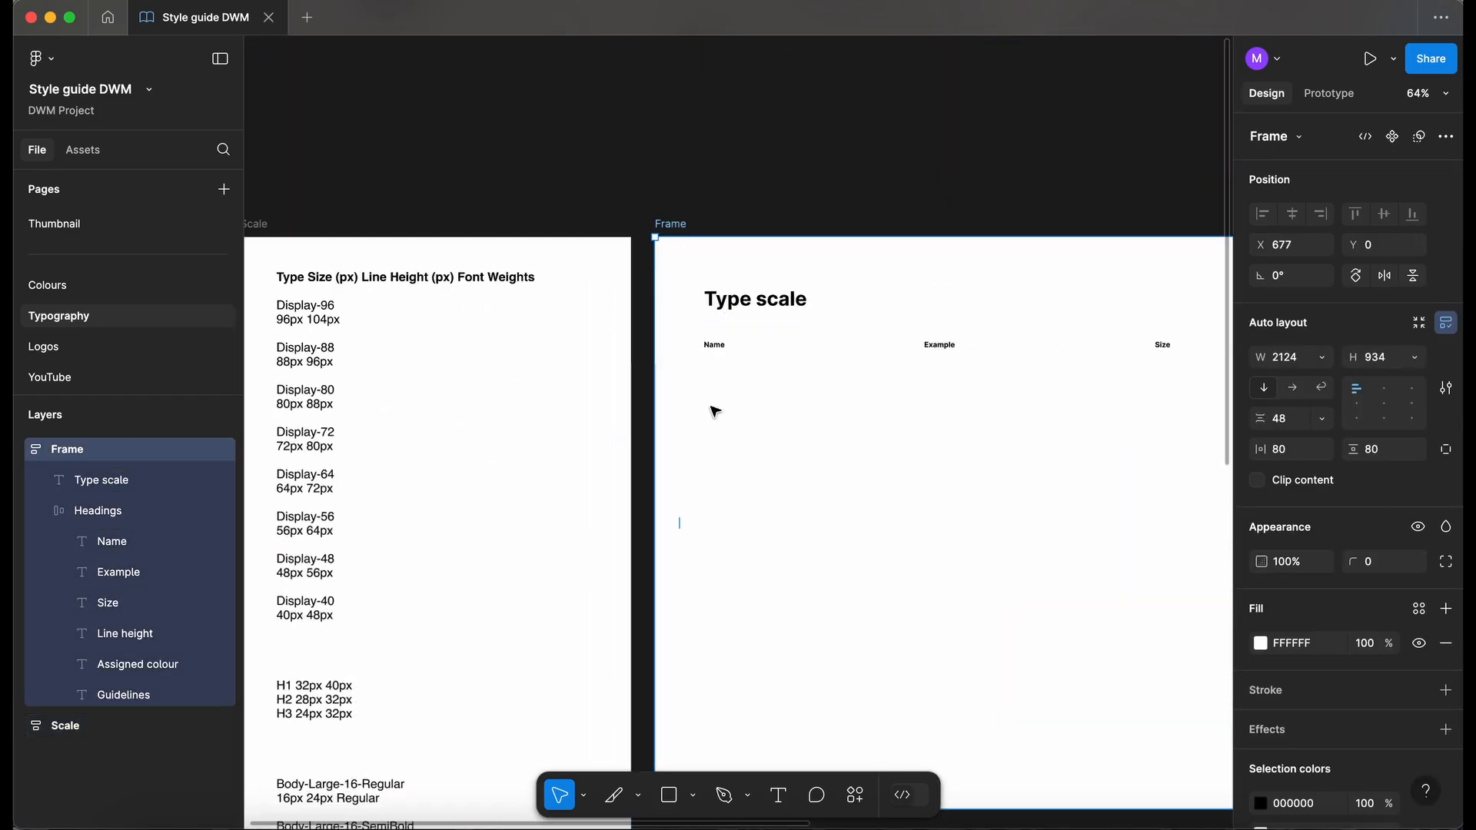
pyautogui.press('t')
pyautogui.click(715, 430)
pyautogui.write('Display')
pyautogui.hscroll(-3, 720, 448)
pyautogui.write('-')
# Apply the Bold font-weight, 104 line-height and 96 font-size variables to the Display-96 text.
pyautogui.click(1319, 586)
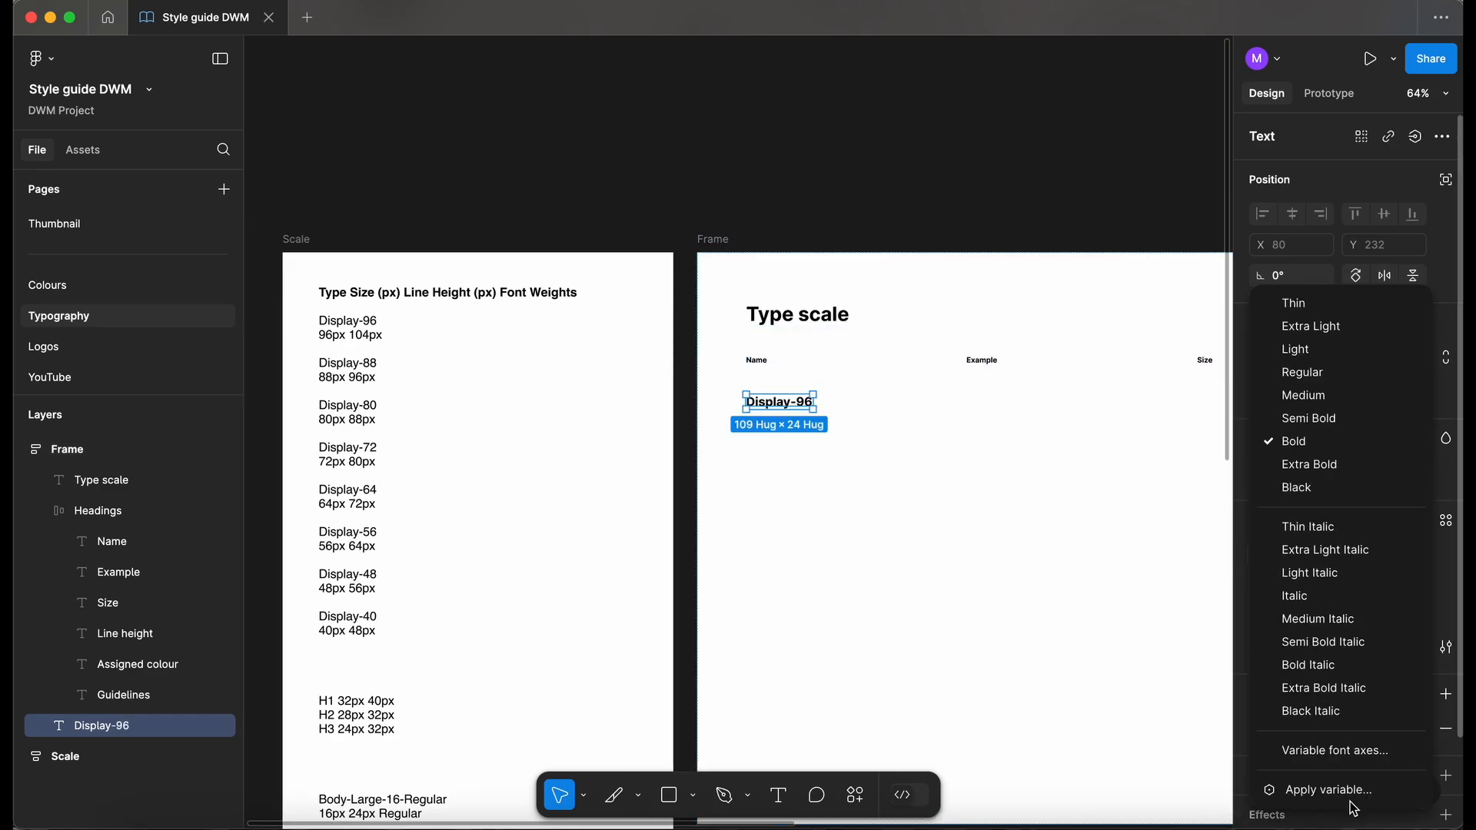
pyautogui.click(1334, 790)
pyautogui.click(1231, 761)
pyautogui.click(1322, 616)
pyautogui.click(1239, 731)
pyautogui.click(1415, 586)
pyautogui.click(1299, 738)
# Duplicate Display-96 as Display-88 and set the copy's font size to the 88 variable.
pyautogui.scroll(-2, 869, 584)
pyautogui.scroll(2, 704, 505)
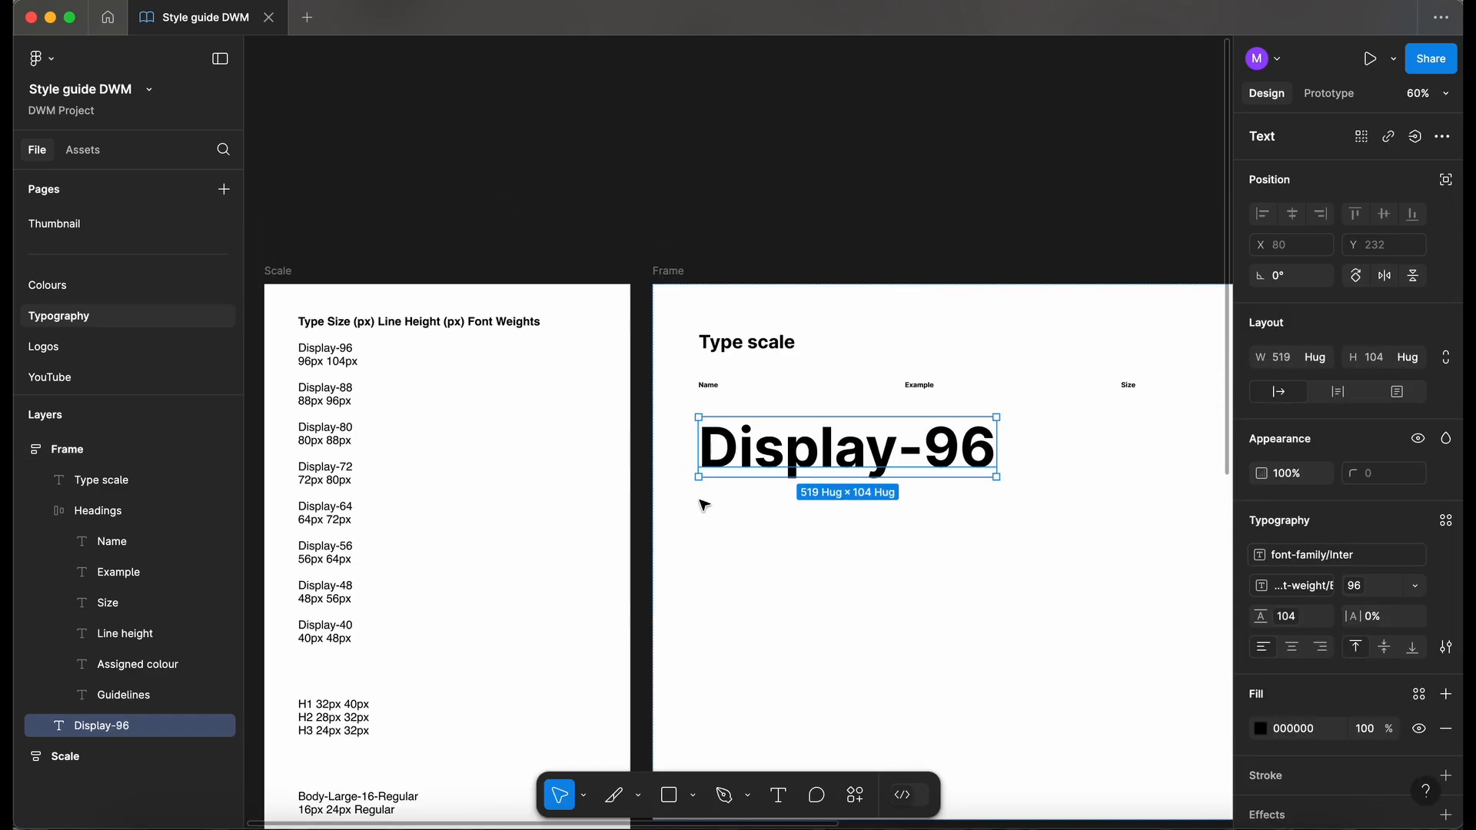
pyautogui.press('super+d')
pyautogui.scroll(-4, 704, 505)
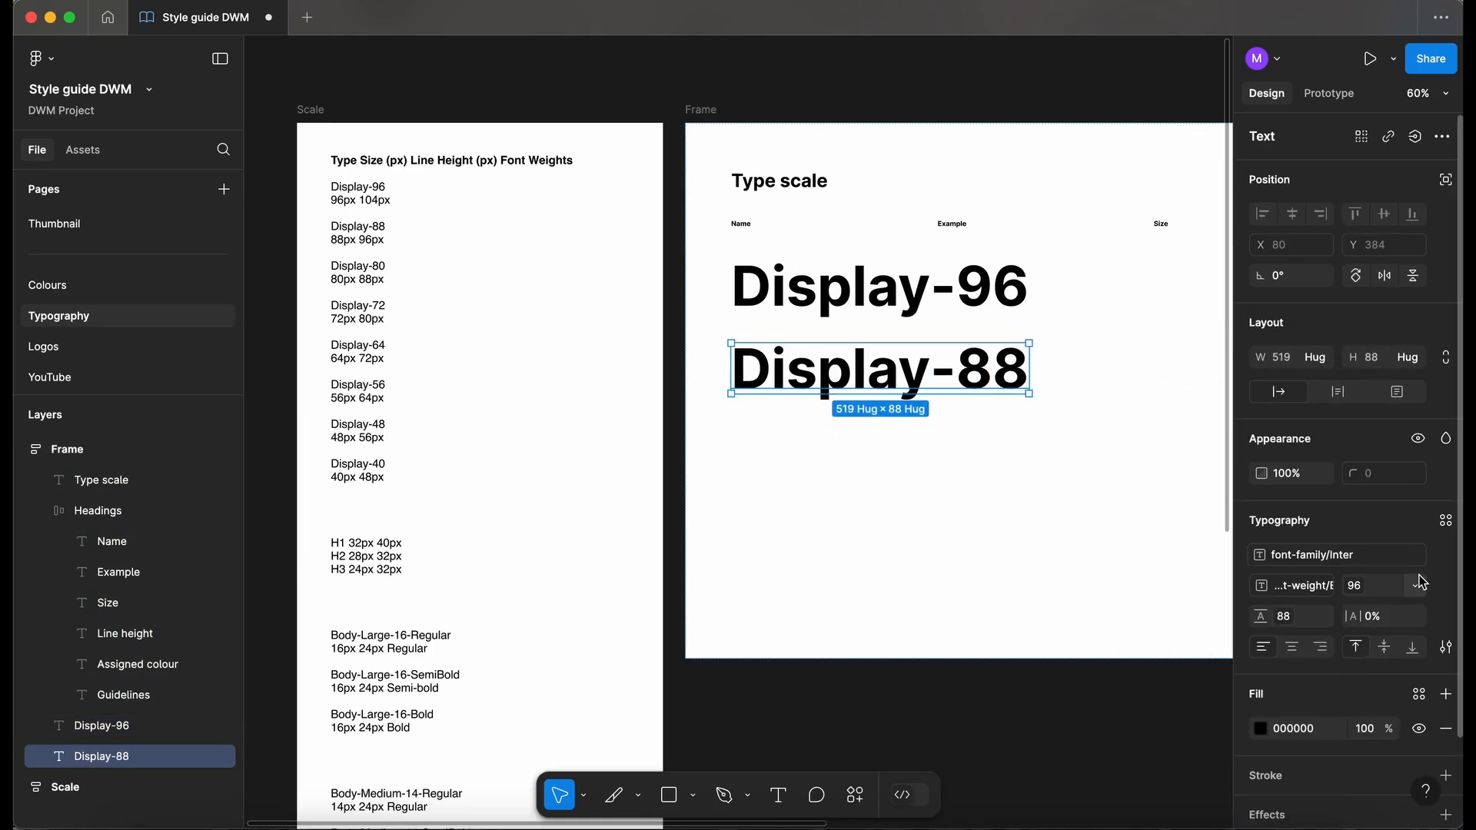
pyautogui.click(1415, 586)
pyautogui.click(1300, 707)
pyautogui.hscroll(1, 1022, 514)
# Add the missing 96 line-height variable to the Typography collection and apply it to Display-88.
pyautogui.click(1321, 616)
pyautogui.click(1012, 738)
pyautogui.click(1445, 214)
pyautogui.click(665, 391)
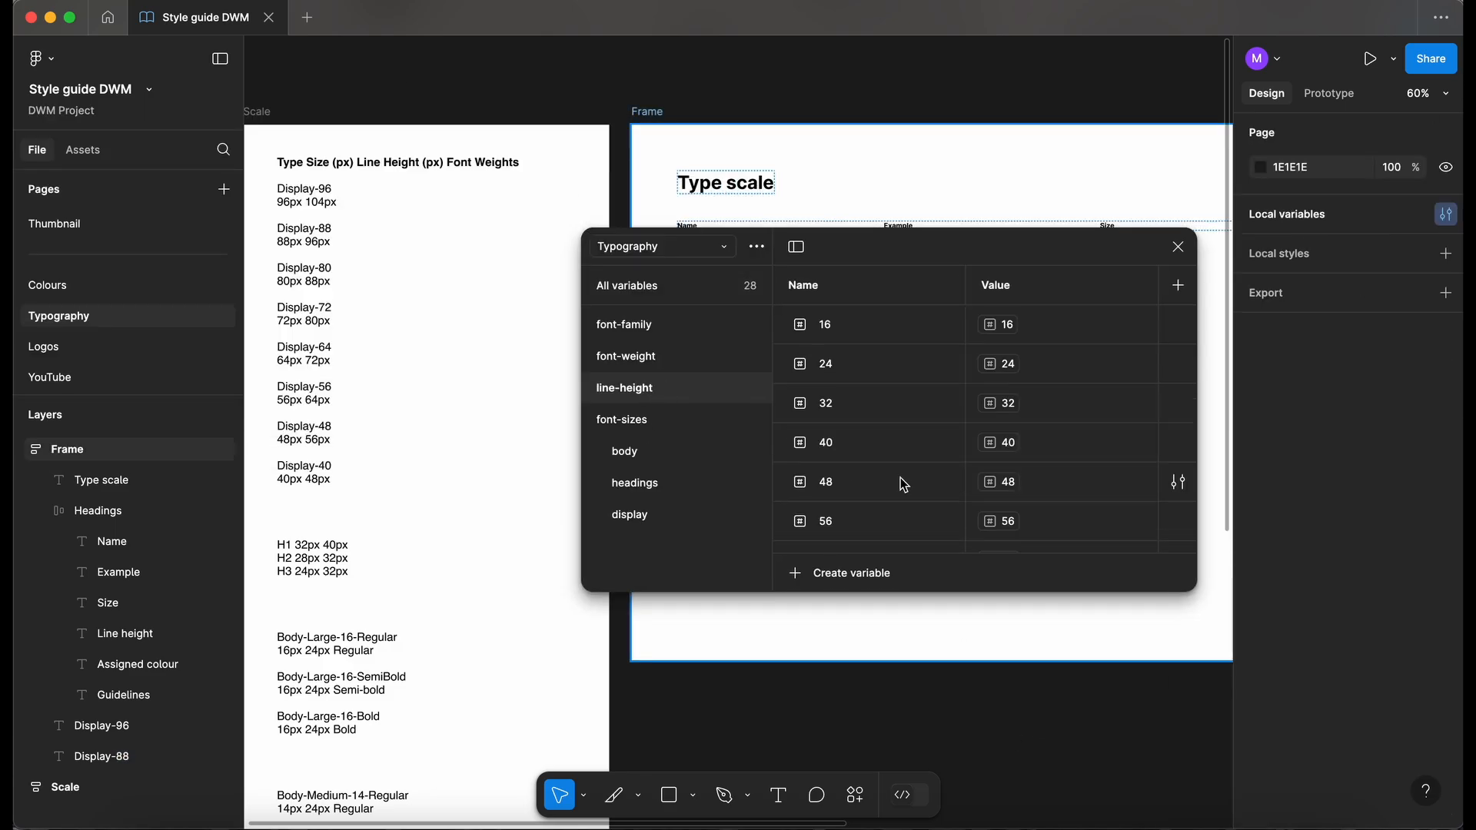
pyautogui.click(1000, 494)
pyautogui.scroll(-2, 1046, 702)
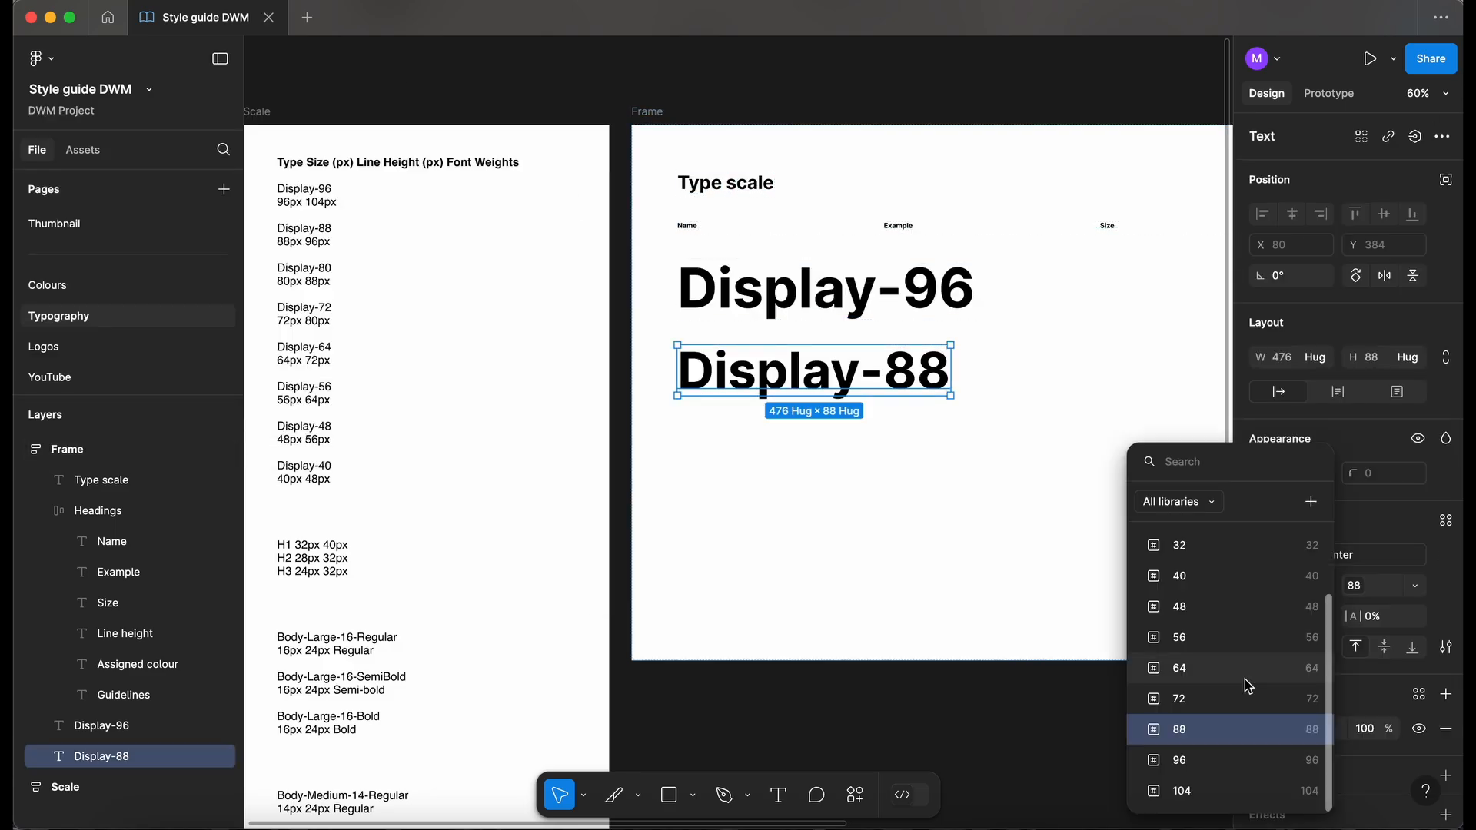
pyautogui.click(1234, 760)
# Duplicate Display-88 as Display-80 with font size 80 and the 88 line-height variable.
pyautogui.press('super+d')
pyautogui.scroll(-1, 907, 430)
pyautogui.click(1284, 618)
pyautogui.click(1233, 731)
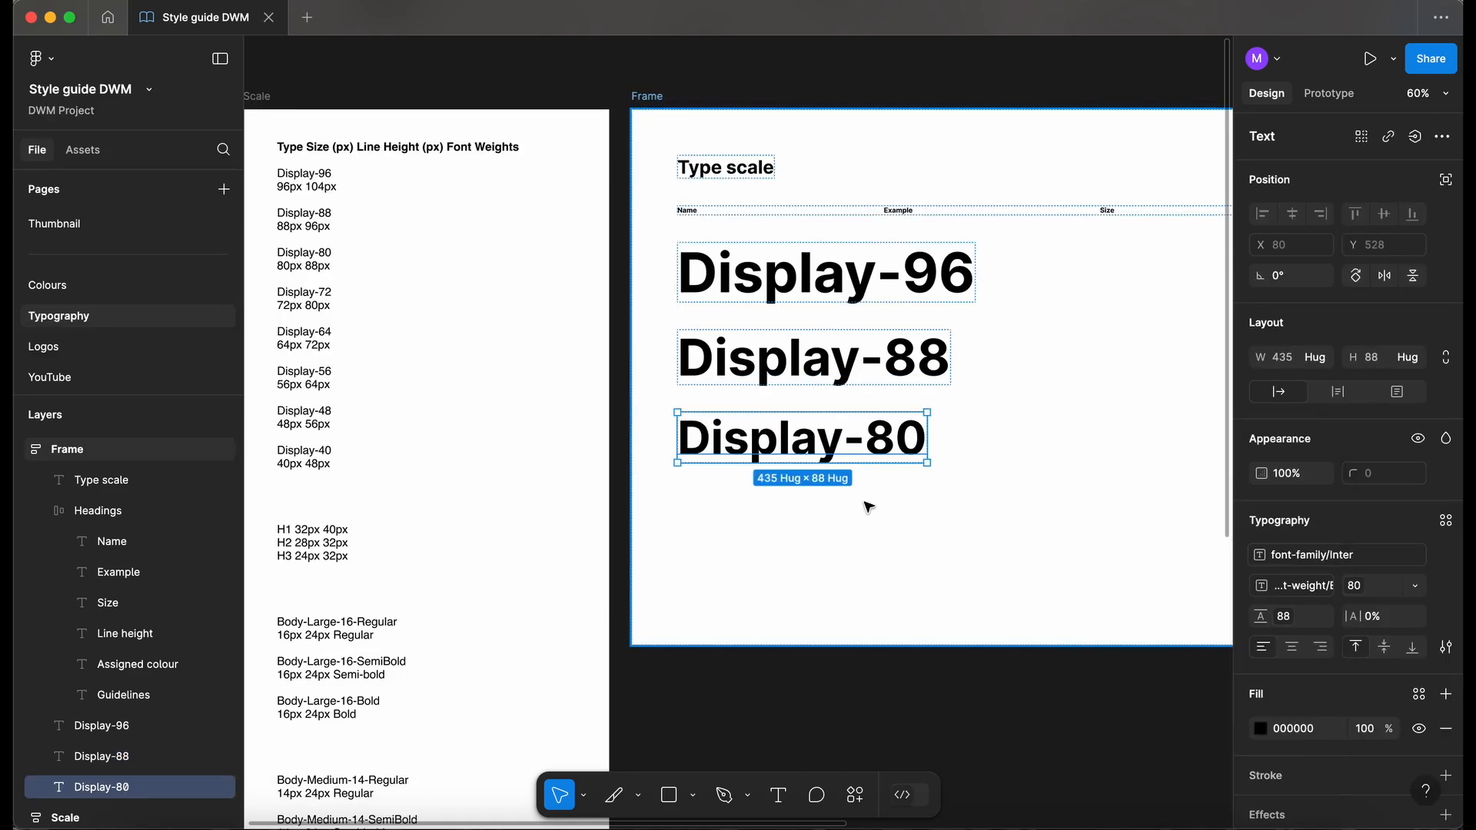
# Duplicate Display-80 as Display-72 with font size 72 and a newly created 80 line-height variable.
pyautogui.press('super+d')
pyautogui.scroll(-1, 867, 504)
pyautogui.doubleClick(919, 470)
pyautogui.click(1286, 629)
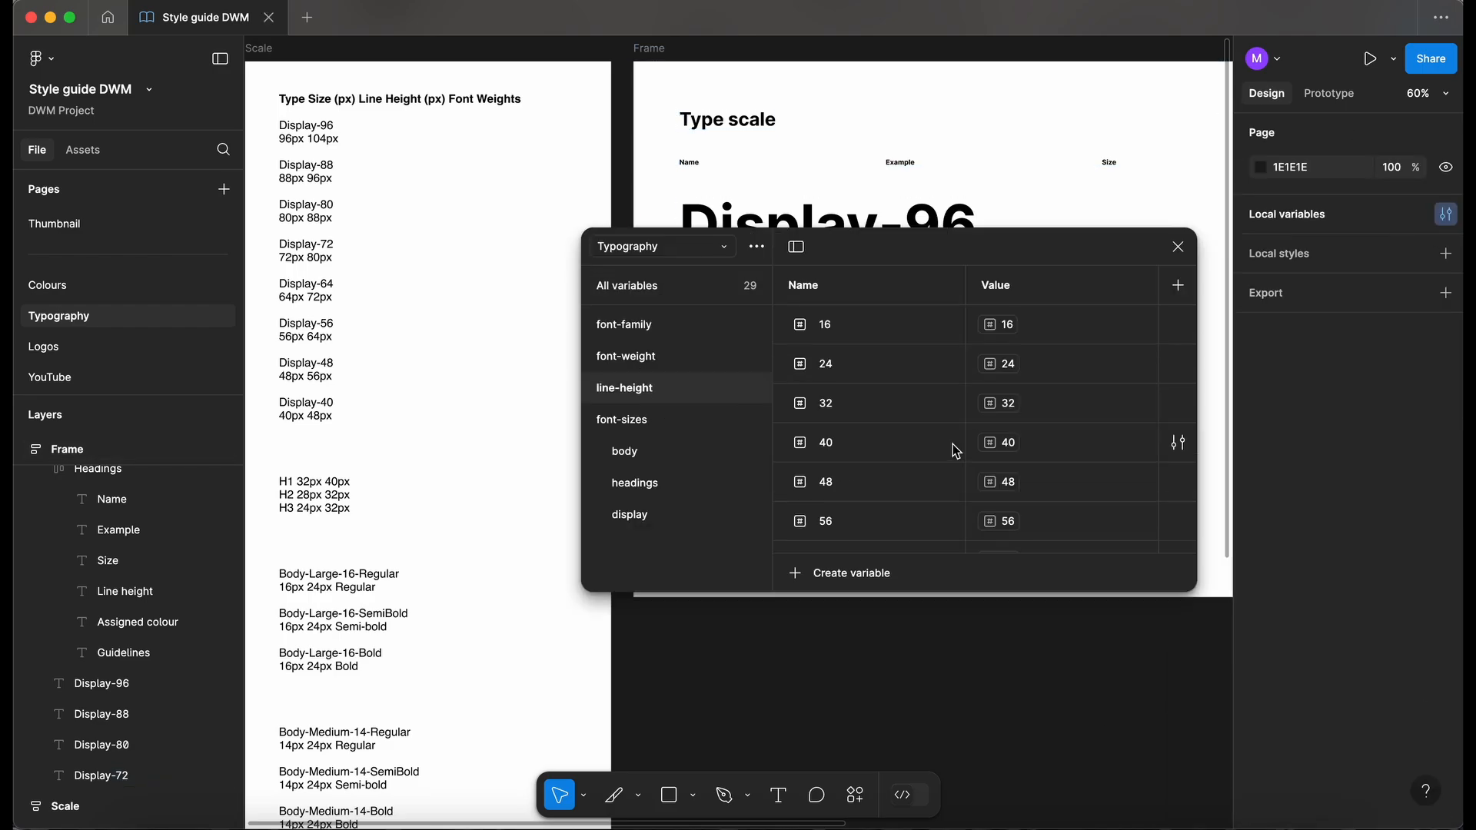
pyautogui.scroll(-3, 923, 450)
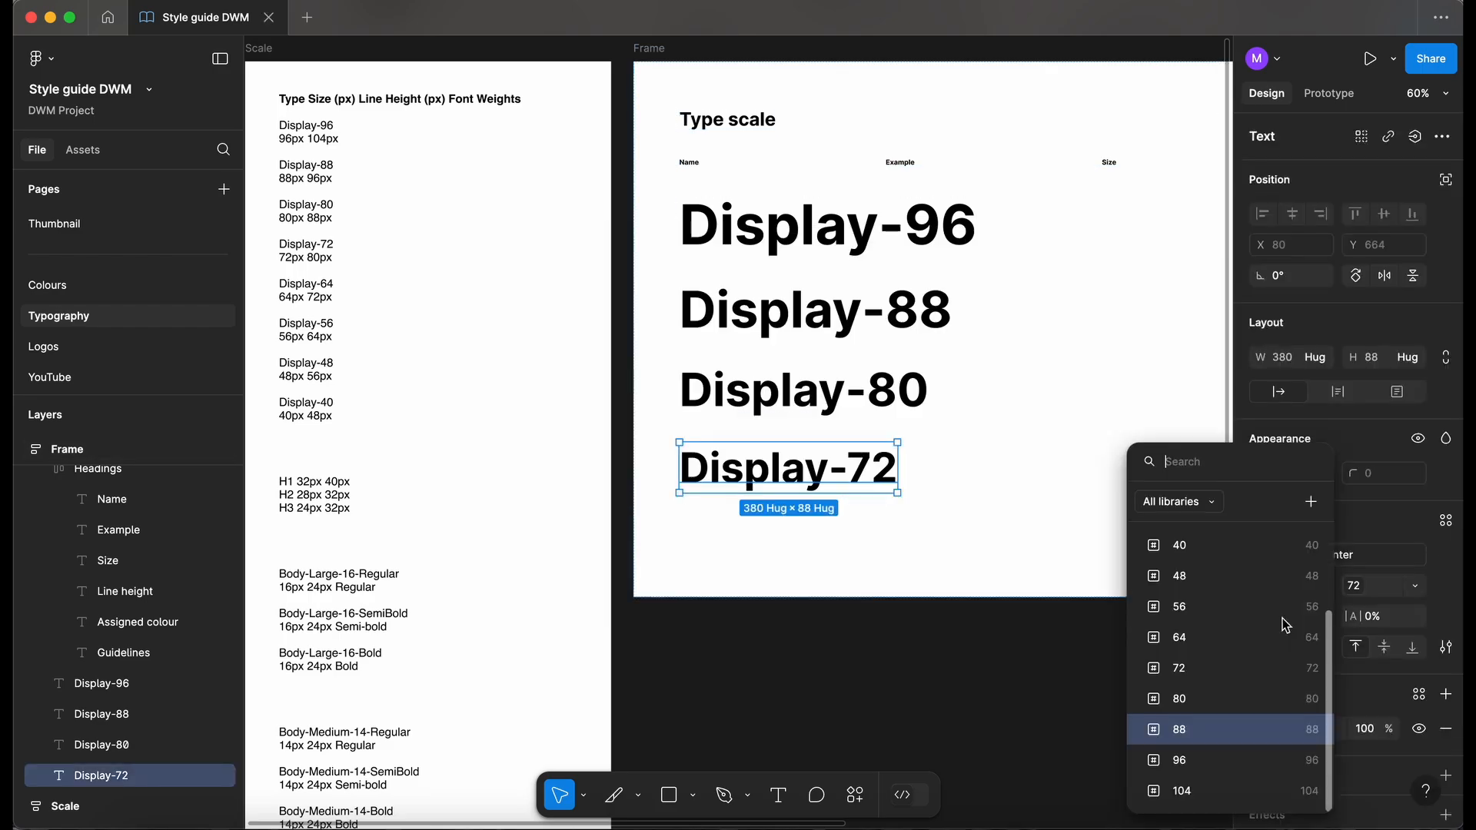
pyautogui.click(781, 666)
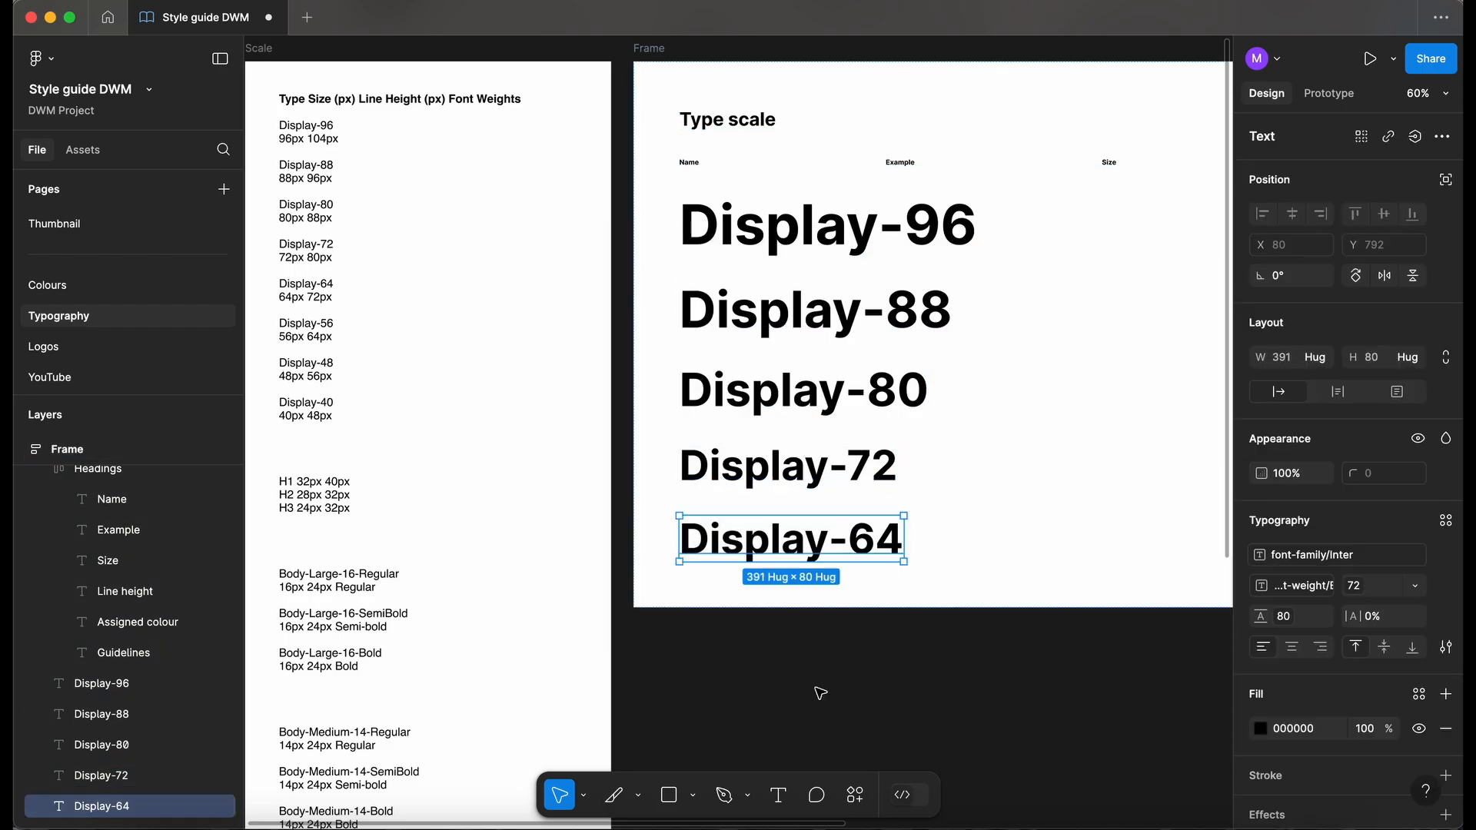
# Apply font size 64 and line height 72 to Display-64 and duplicate it as Display-56.
pyautogui.click(1286, 619)
pyautogui.click(1178, 668)
pyautogui.press('super+d')
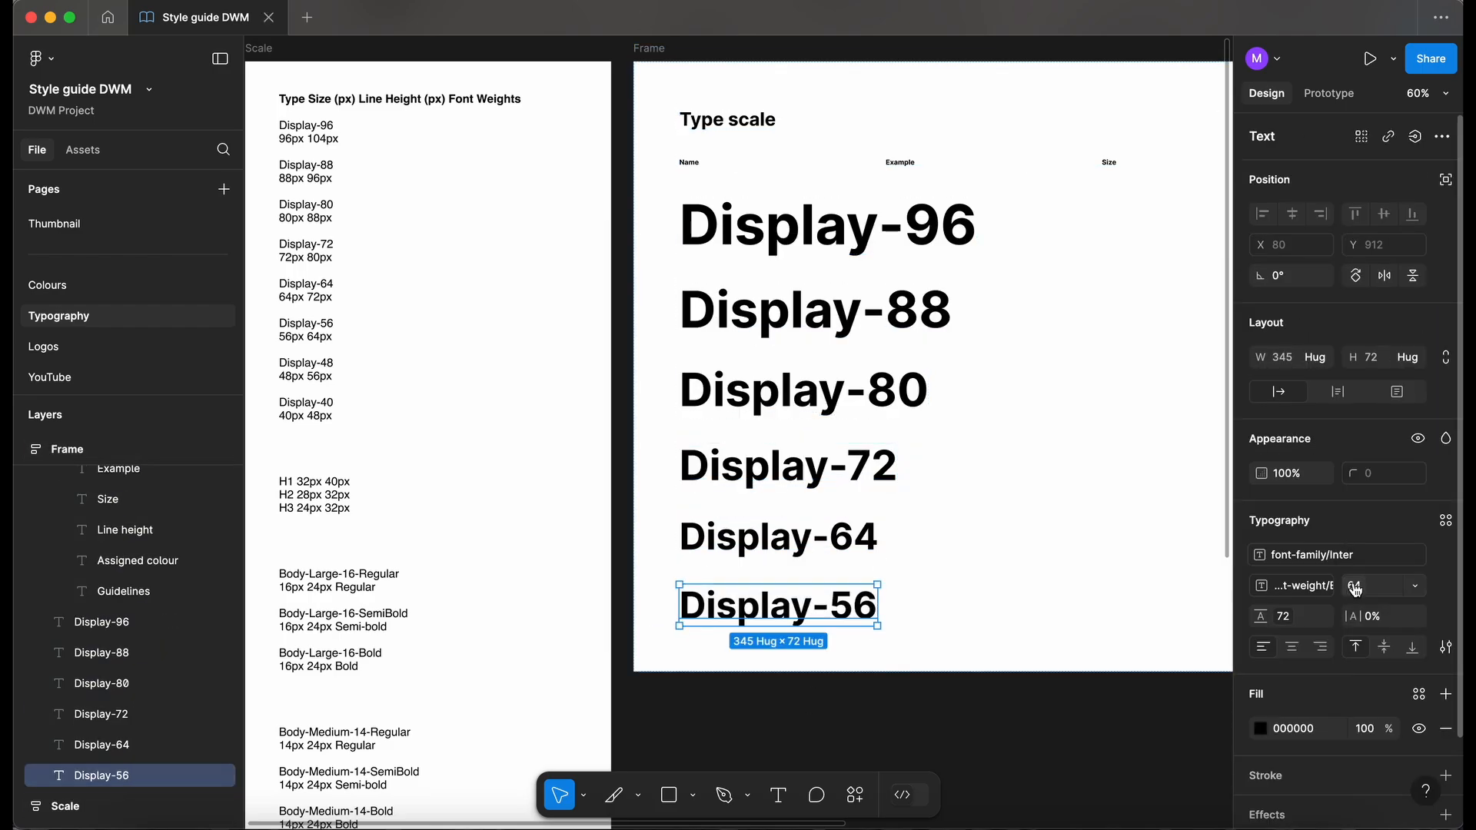
# Change the copied display text to Display-48 with font size 48, and duplicate it as Display-40.
pyautogui.press('BackSpace')
pyautogui.press('BackSpace')
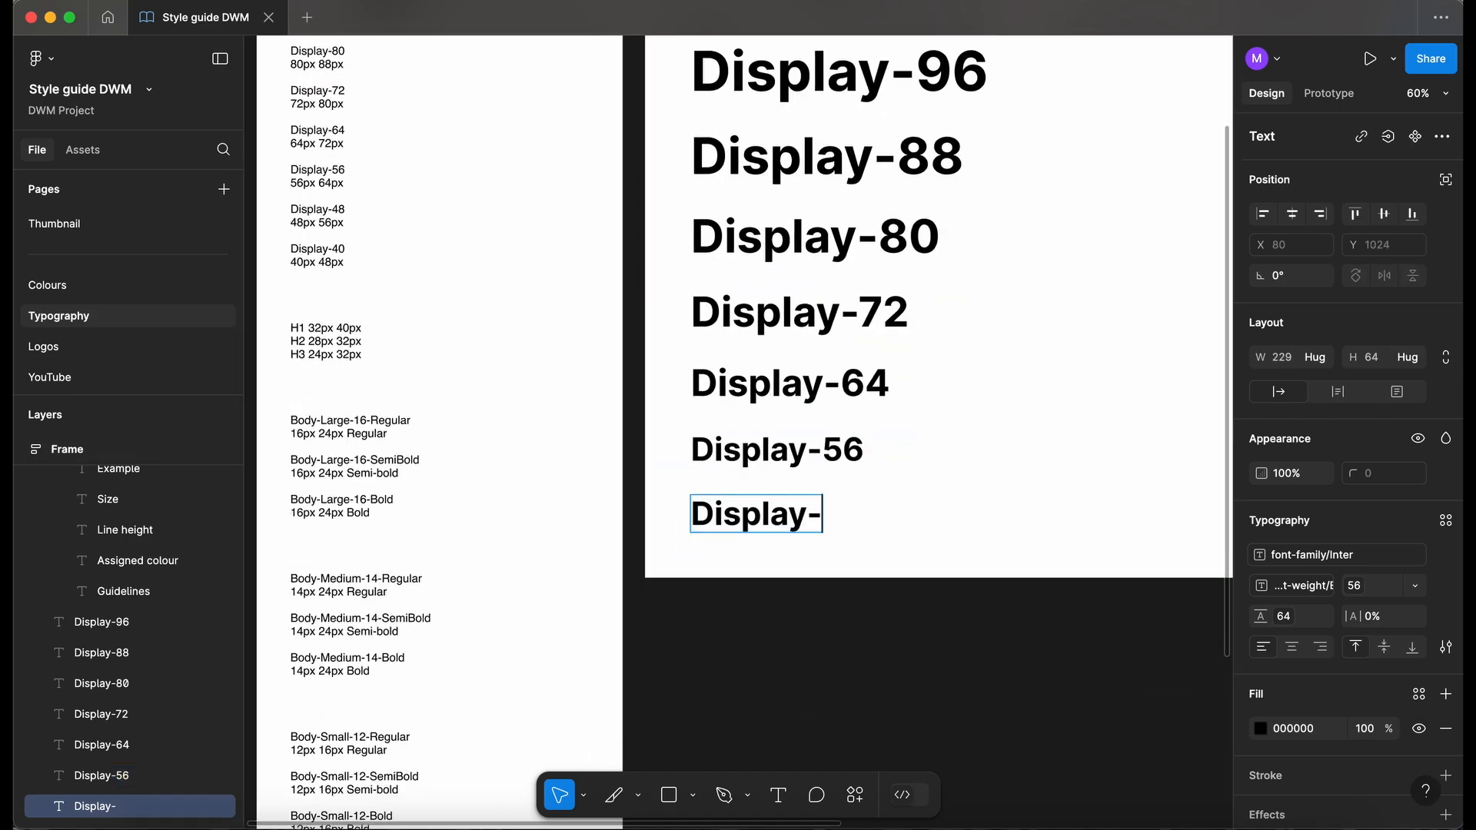
pyautogui.write('48')
pyautogui.press('Escape')
pyautogui.click(1415, 586)
pyautogui.click(1197, 670)
pyautogui.press('super+d')
pyautogui.doubleClick(822, 577)
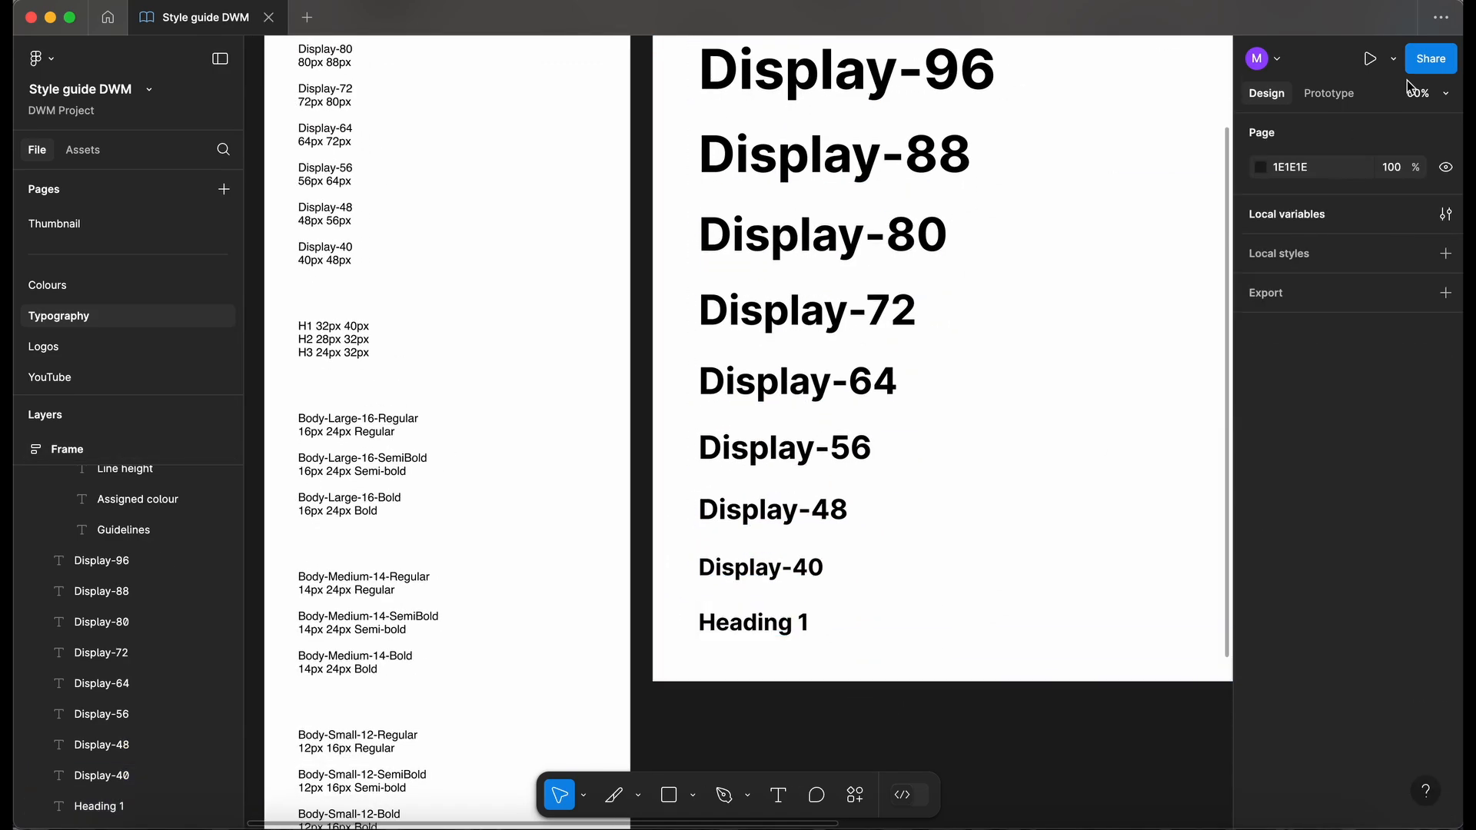
# Apply the Semi Bold font-weight variable to the second Body-Large-16 text.
pyautogui.doubleClick(828, 403)
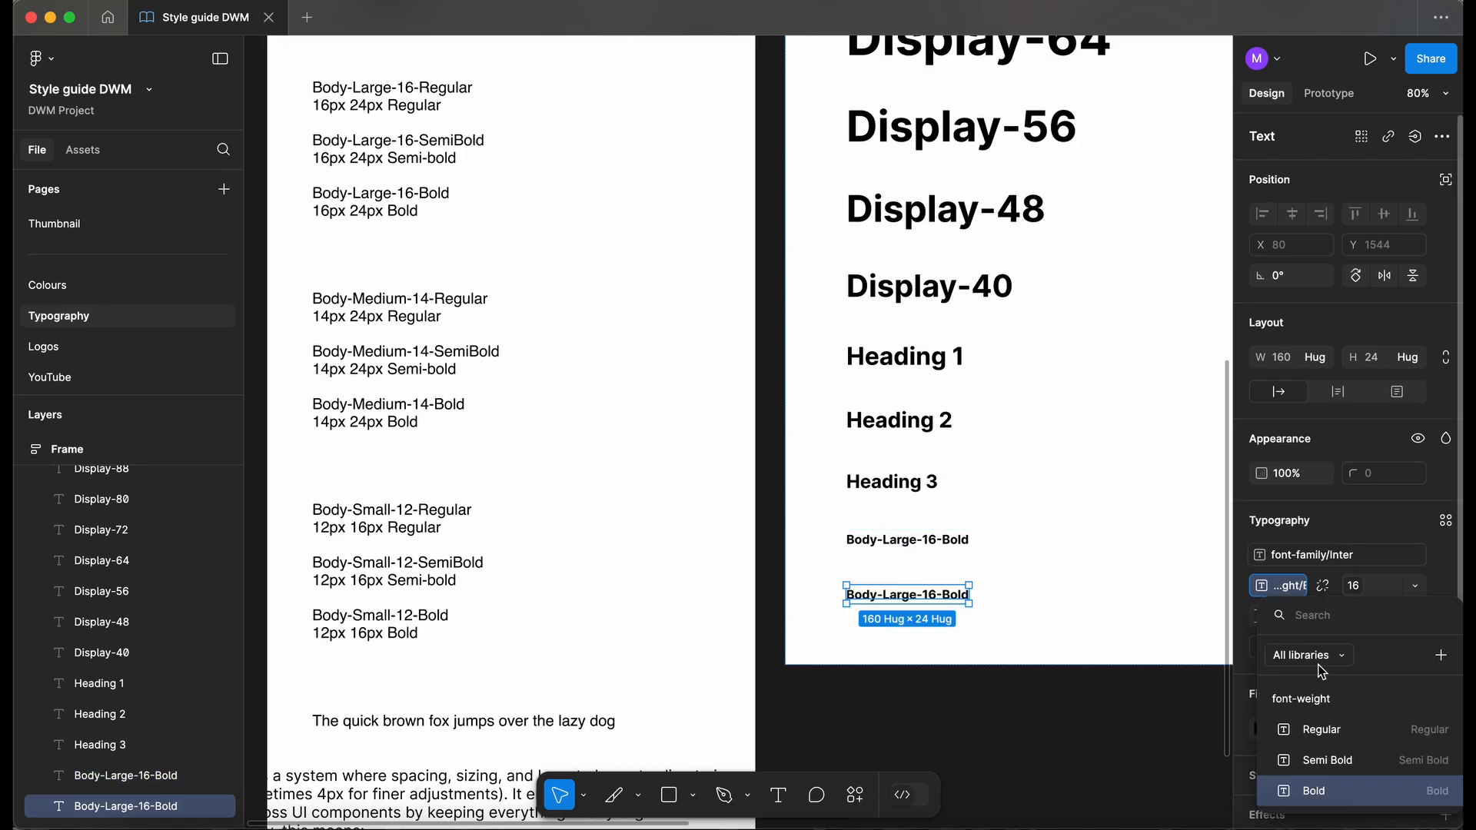
pyautogui.click(1328, 760)
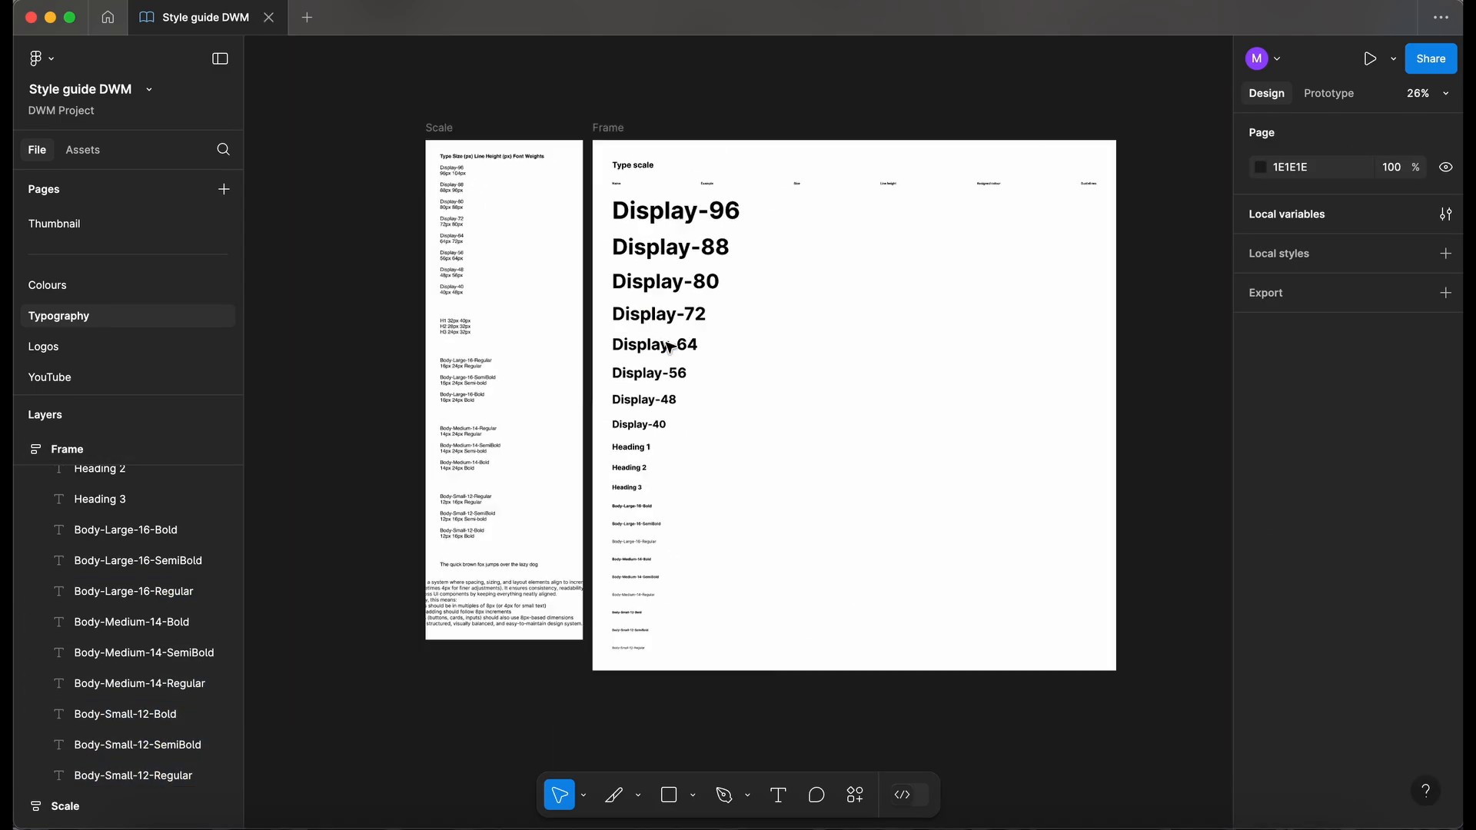
# Delete the Example column heading from the Headings row.
pyautogui.scroll(5, 775, 174)
pyautogui.doubleClick(644, 193)
pyautogui.press('Delete')
pyautogui.click(664, 195)
pyautogui.hscroll(3, 692, 197)
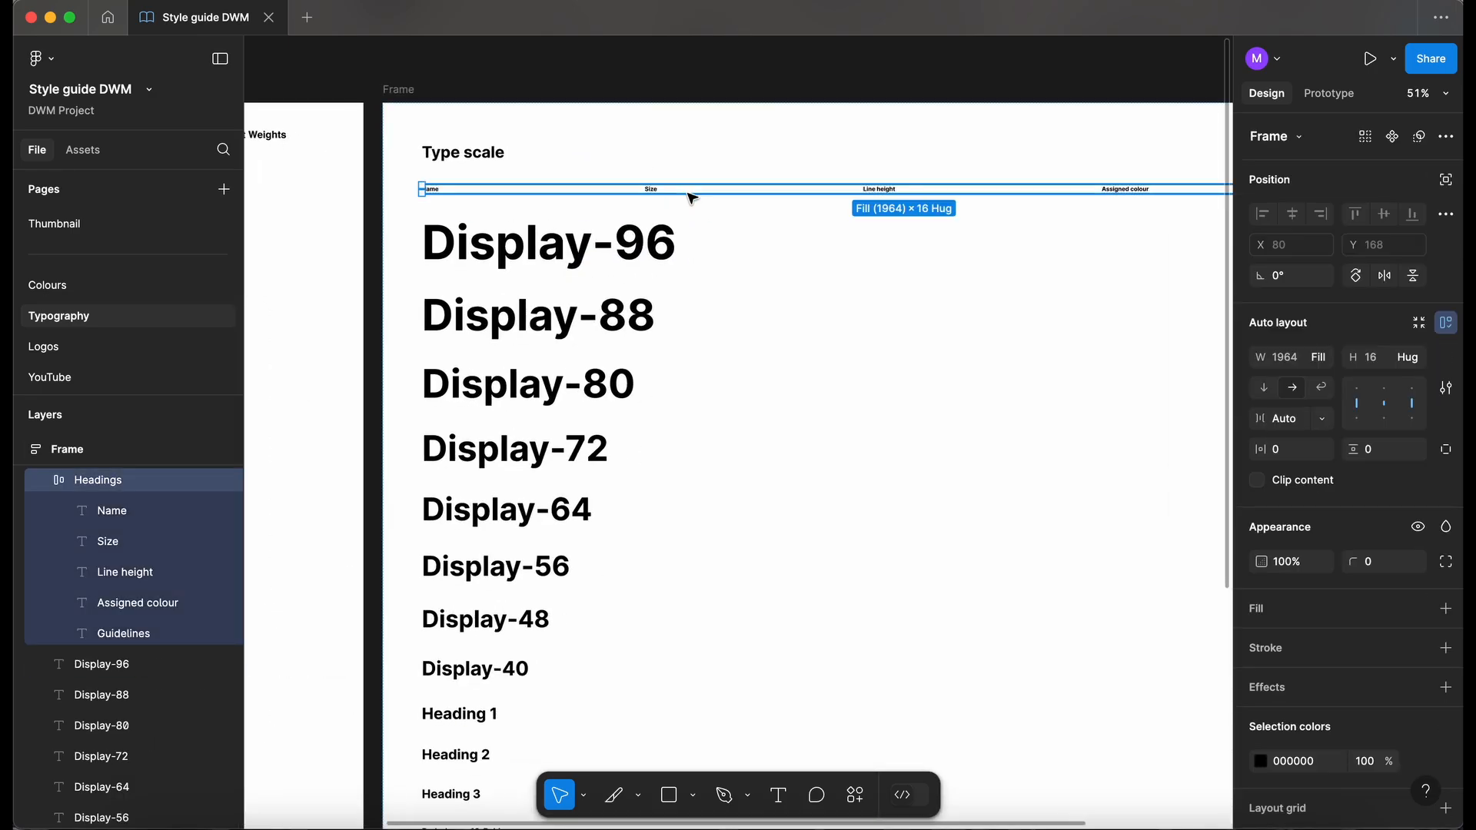
# Wrap the Display-96 text in an auto layout frame named Row.
pyautogui.scroll(-1, 677, 174)
pyautogui.click(481, 217)
pyautogui.hotkey('shift', 'a')
pyautogui.press('super+r')
pyautogui.write('Row')
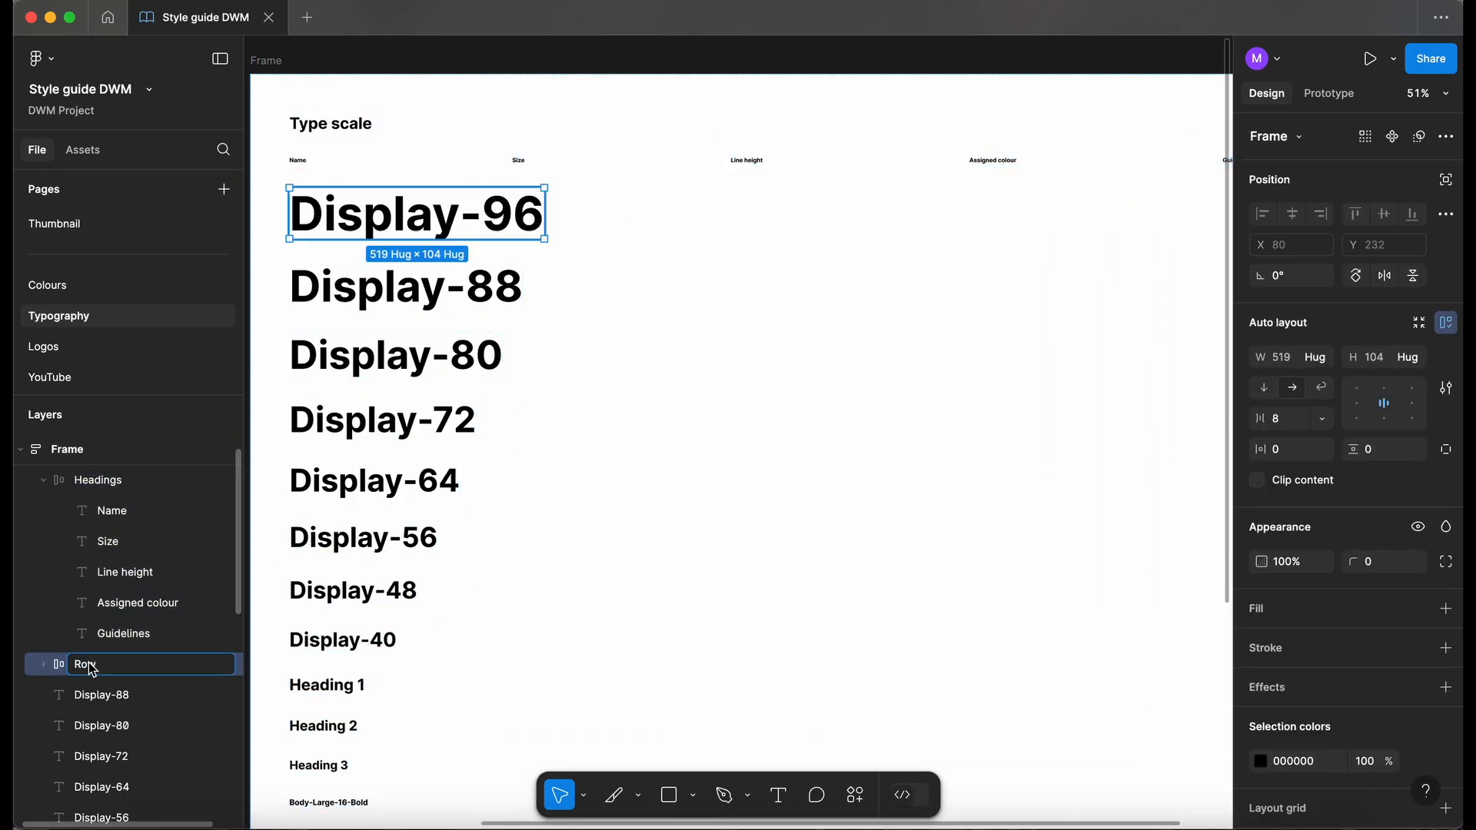
# Duplicate Display-96 inside the row as the size value 40 and rename the Size heading to Size (px).
pyautogui.doubleClick(492, 217)
pyautogui.press('super+d')
pyautogui.scroll(3, 633, 215)
pyautogui.doubleClick(639, 215)
pyautogui.write('(px)')
# Duplicate the size value inside the row and change the copy to 104.
pyautogui.click(672, 221)
pyautogui.doubleClick(568, 221)
pyautogui.press('super+d')
pyautogui.doubleClick(665, 223)
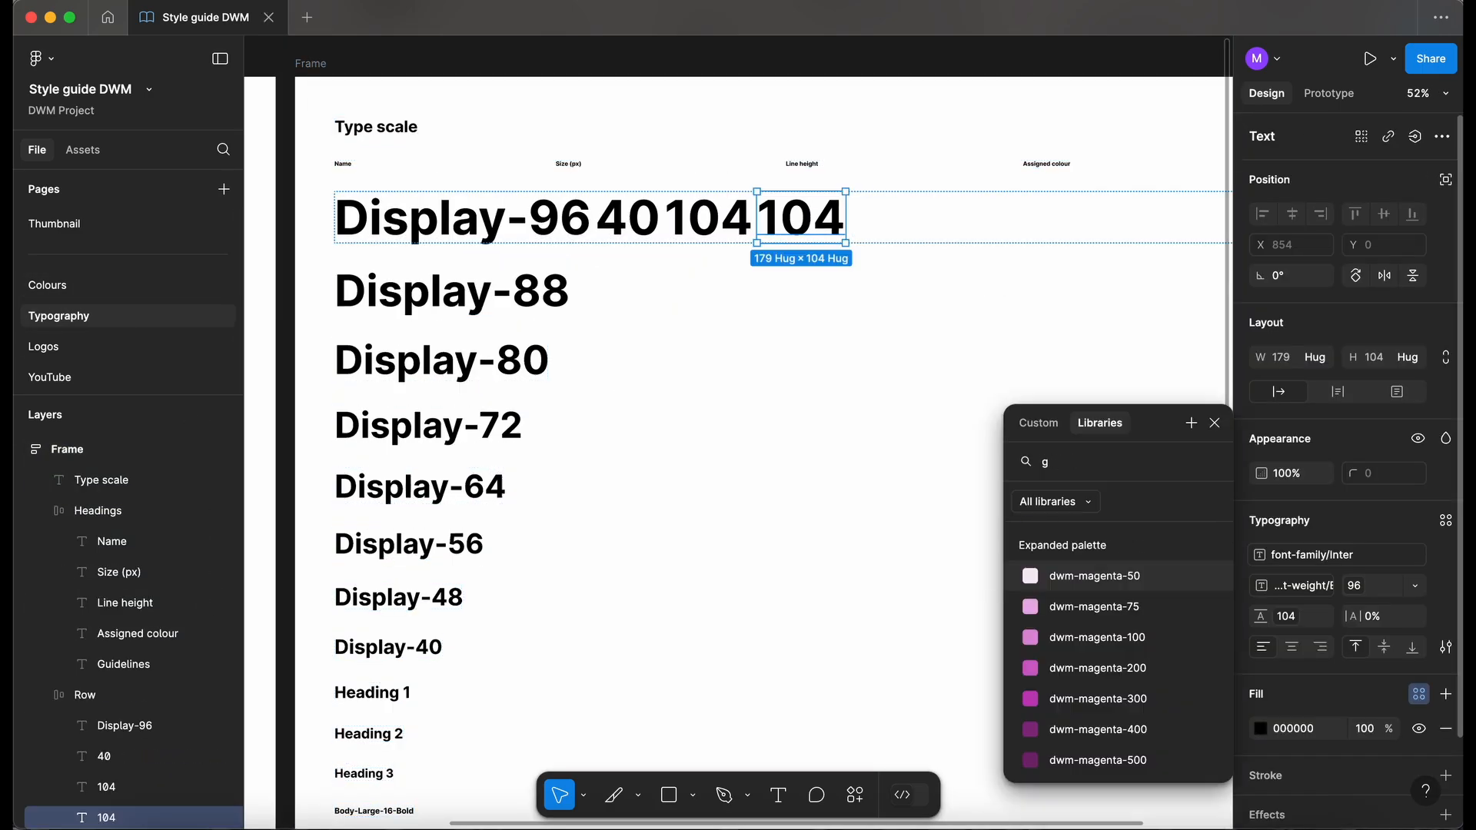
# Fill the last text in the row with the dwm-neutral-900 colour and change its wording to dwm-neutral-900.
pyautogui.press('BackSpace')
pyautogui.scroll(-10, 1130, 641)
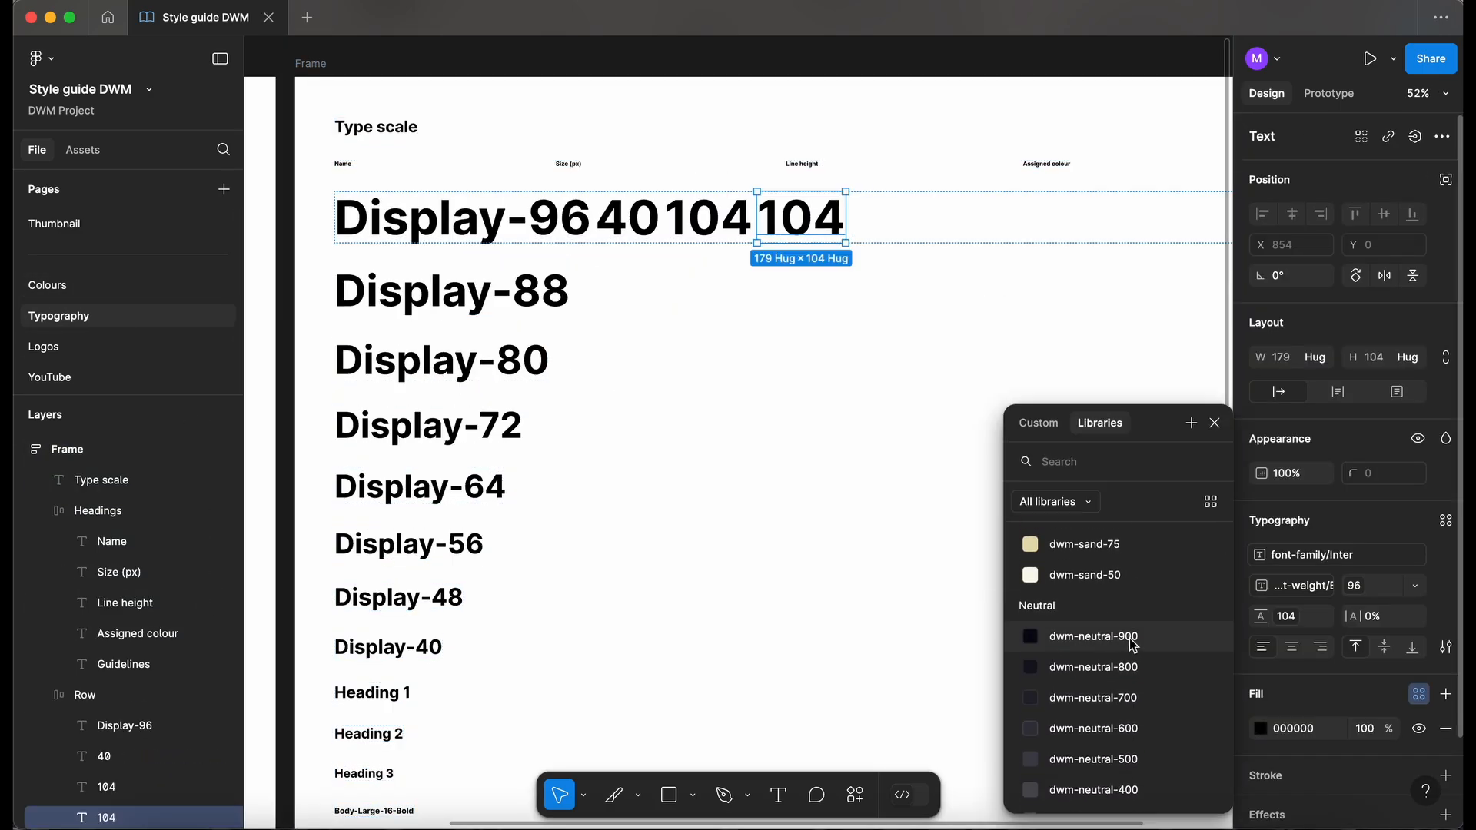
pyautogui.click(1130, 639)
pyautogui.doubleClick(802, 218)
pyautogui.write('dwm-neutral-900')
pyautogui.click(834, 343)
pyautogui.hscroll(1, 834, 343)
# Apply smaller body font-size, Regular weight and 24 line-height variables to the 40, 104 and dwm-neutral-900 texts.
pyautogui.doubleClick(573, 226)
pyautogui.keyDown('shift'); pyautogui.click(646, 220); pyautogui.keyUp('shift')
pyautogui.keyDown('shift'); pyautogui.click(887, 220); pyautogui.keyUp('shift')
pyautogui.scroll(-5, 887, 465)
pyautogui.scroll(2, 886, 464)
pyautogui.click(1356, 587)
pyautogui.click(1289, 617)
pyautogui.click(1215, 614)
# Change the Row's item spacing to spread its contents across the full width.
pyautogui.scroll(5, 659, 337)
pyautogui.click(623, 329)
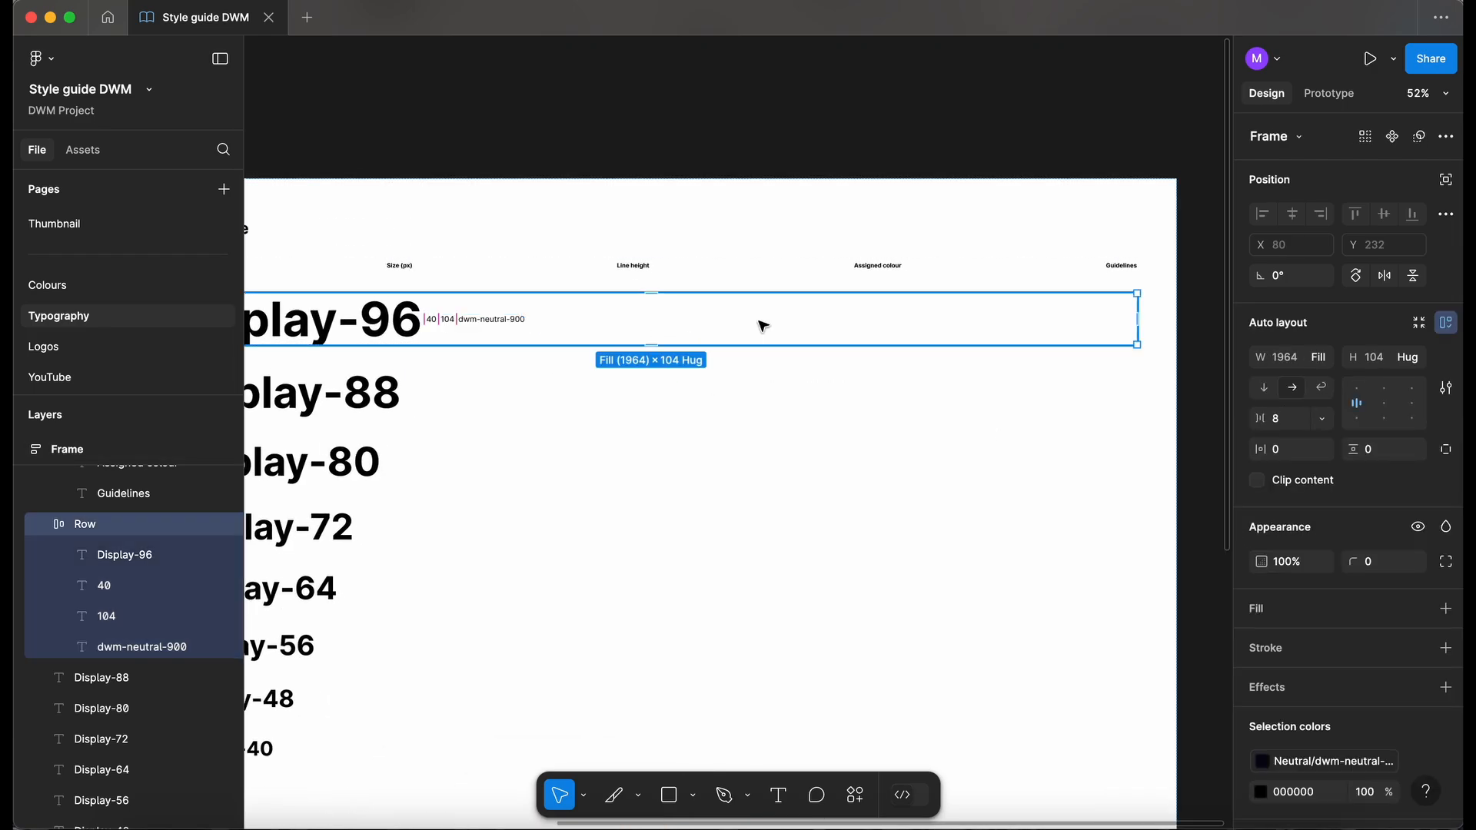
pyautogui.click(1280, 421)
# Group the 40, 104 and dwm-neutral-900 texts in an auto layout named Info with a spacing of 500.
pyautogui.doubleClick(353, 320)
pyautogui.click(132, 694)
pyautogui.keyDown('shift'); pyautogui.click(137, 753); pyautogui.keyUp('shift')
pyautogui.hotkey('shift', 'a')
pyautogui.press('super+r')
pyautogui.write('Info')
pyautogui.press('Return')
pyautogui.press('Escape')
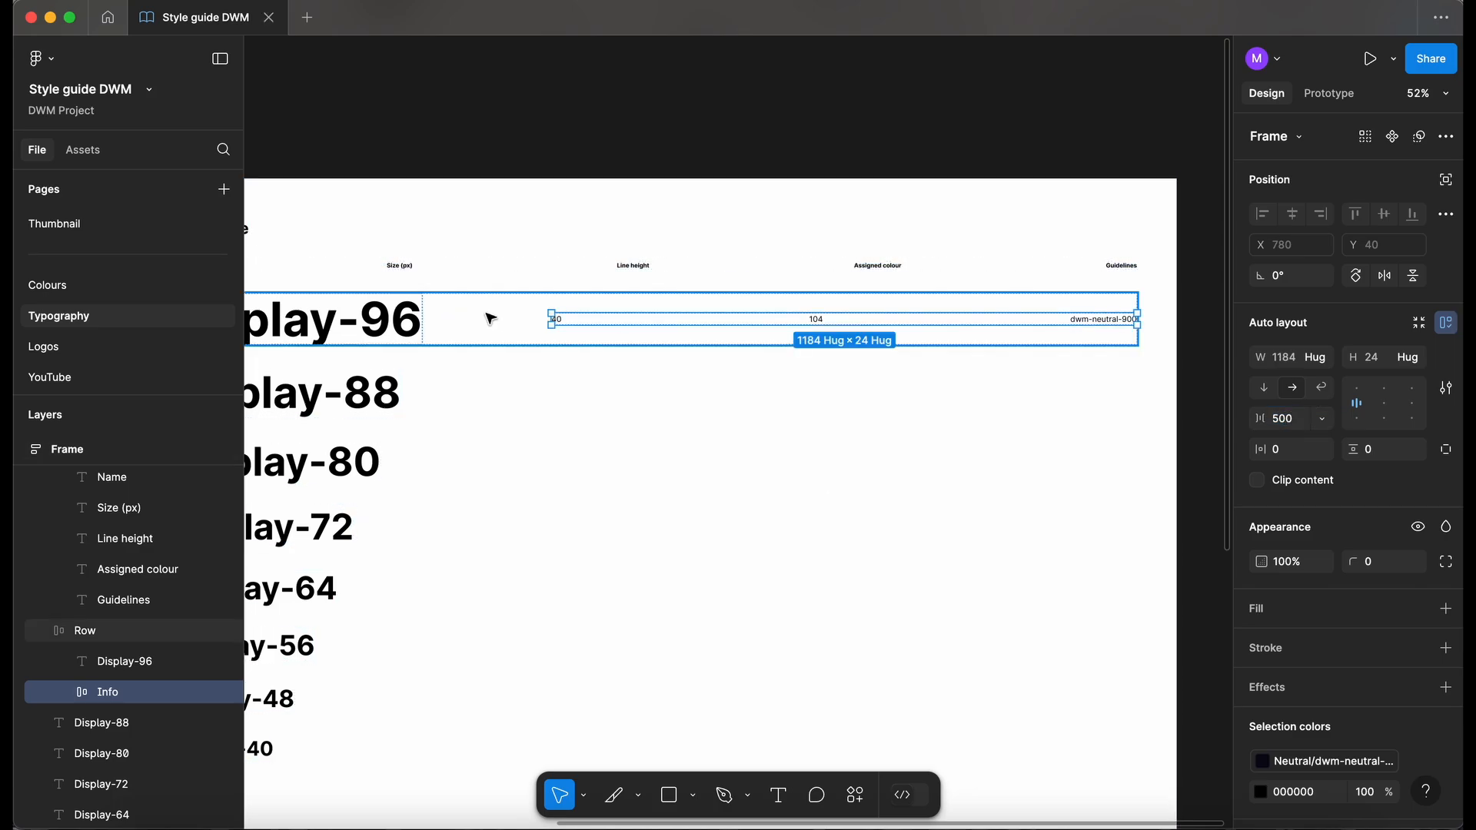
# Group the headings Size (px) through Guidelines in an auto layout named Info with a spacing of 500.
pyautogui.click(432, 264)
pyautogui.click(119, 542)
pyautogui.keyDown('shift'); pyautogui.click(123, 634); pyautogui.keyUp('shift')
pyautogui.hotkey('shift', 'a')
pyautogui.write('Info')
pyautogui.click(1282, 418)
pyautogui.write('500')
pyautogui.click(100, 481)
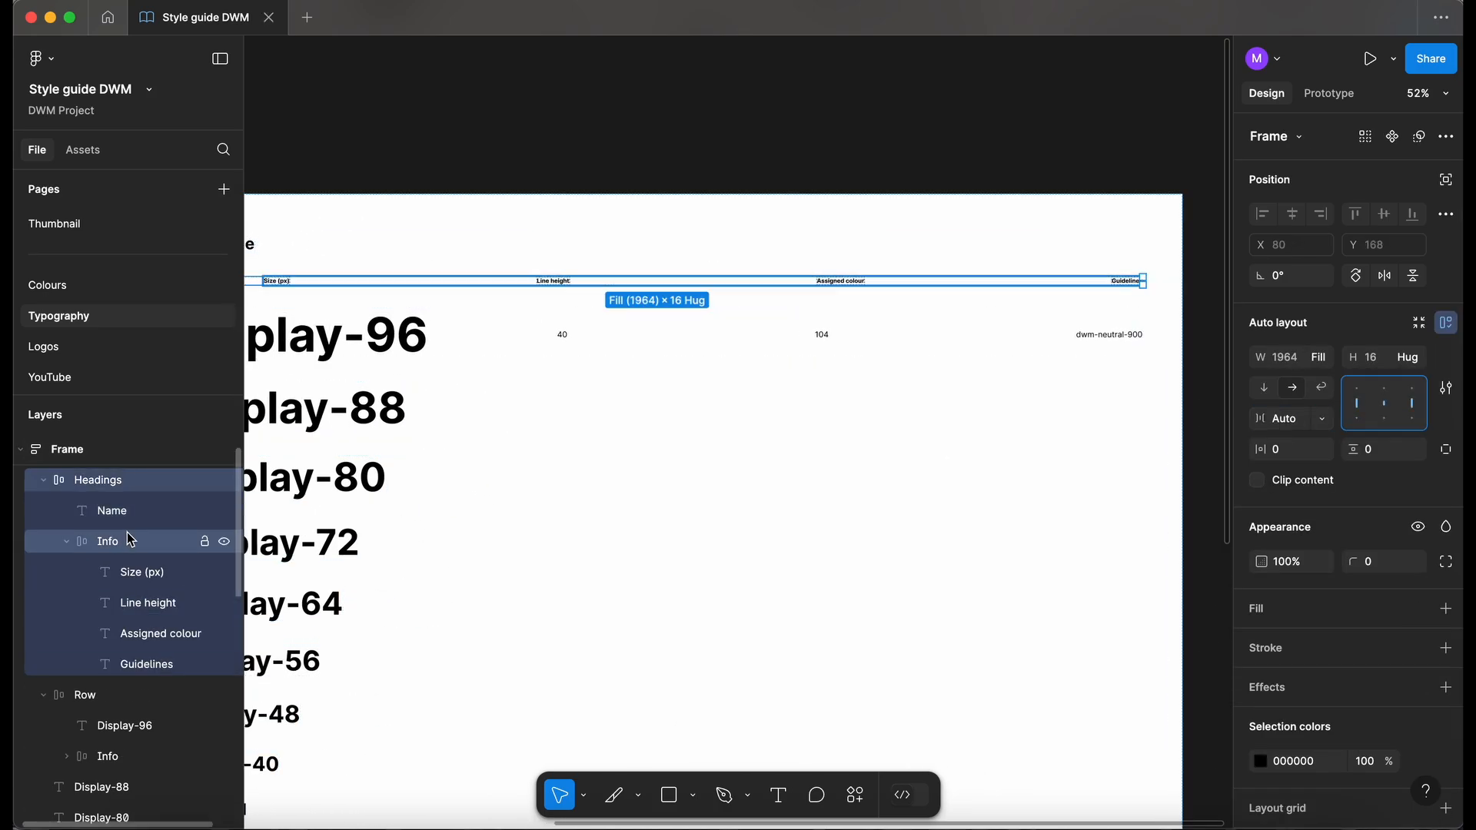
# Show the rulers and place a vertical guide near the left edge of the row's size value.
pyautogui.scroll(10, 565, 308)
pyautogui.hotkey('shift', 'r')
pyautogui.moveTo(254, 123); pyautogui.dragTo(453, 122)
pyautogui.keyDown('super'); pyautogui.click(530, 280); pyautogui.keyUp('super')
pyautogui.doubleClick(593, 464)
# Set the item spacing of the Info group in Headings to 303.
pyautogui.doubleClick(636, 220)
pyautogui.click(1282, 418)
pyautogui.press('Down')
pyautogui.press('Up')
pyautogui.press('Up')
pyautogui.press('Up')
pyautogui.press('Up')
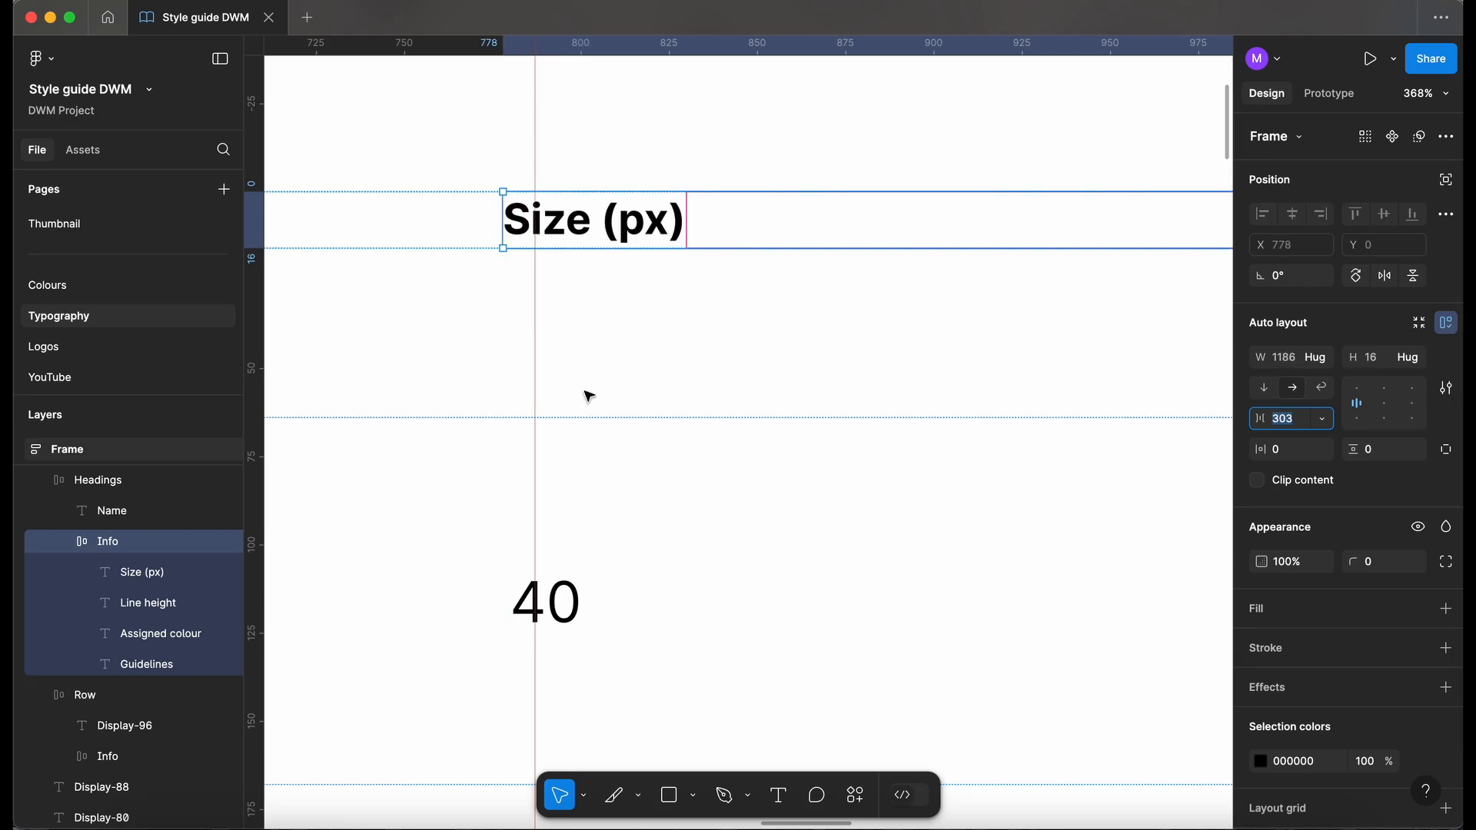
# Align the vertical guide with the left edge of the Size (px) heading while fine-tuning the headings' item spacing.
pyautogui.moveTo(535, 384); pyautogui.dragTo(504, 384)
pyautogui.scroll(-3, 586, 360)
pyautogui.scroll(5, 500, 367)
pyautogui.click(1282, 418)
pyautogui.press('Down')
pyautogui.moveTo(405, 376); pyautogui.dragTo(401, 376)
pyautogui.scroll(6, 401, 354)
pyautogui.scroll(-10, 377, 337)
# Try a spacing of 600 on an Info group, and ungroup the Info groups in both Headings and Row.
pyautogui.doubleClick(538, 404)
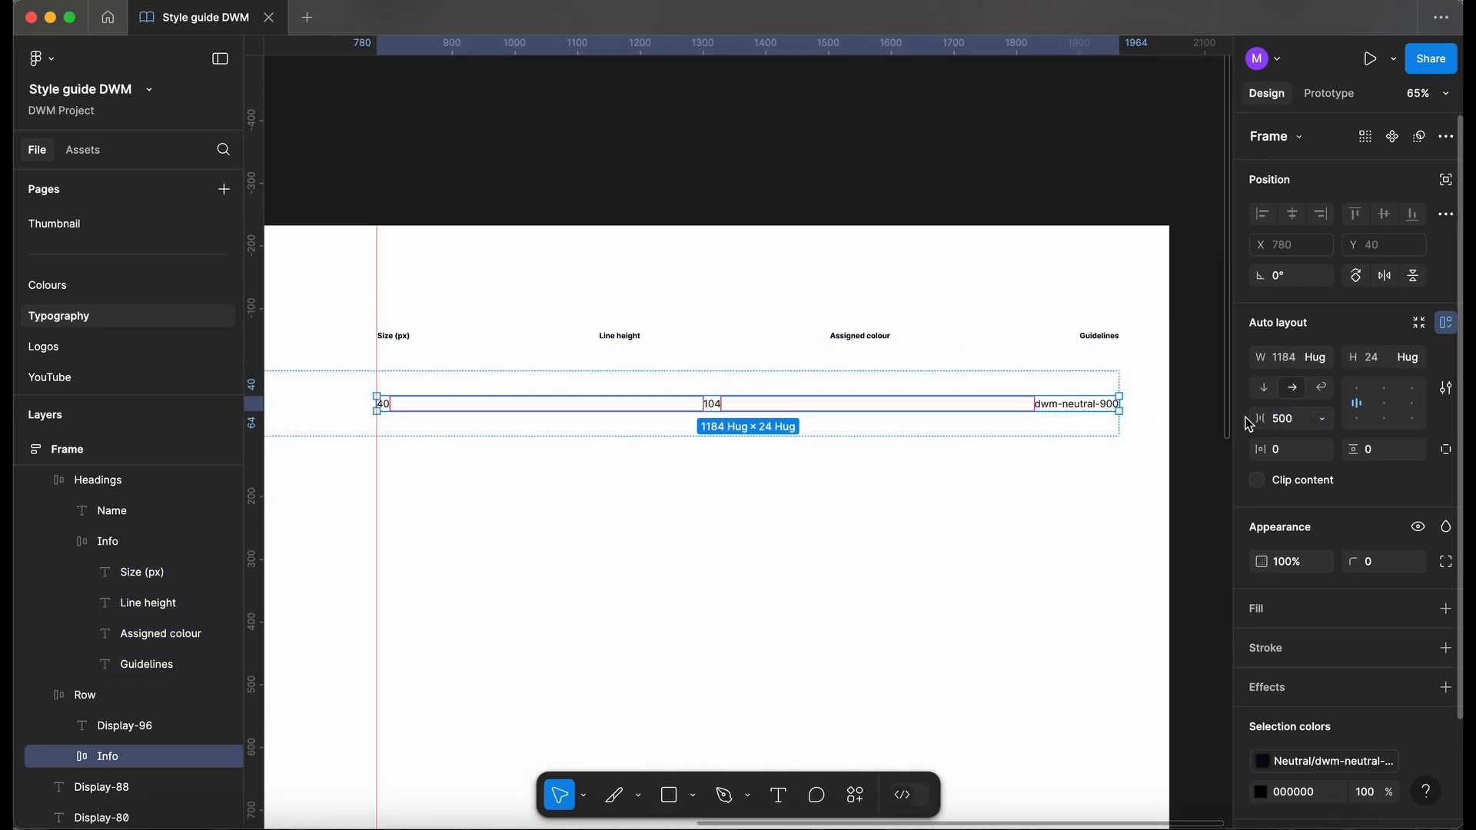
pyautogui.scroll(4, 586, 544)
pyautogui.scroll(-3, 796, 517)
pyautogui.scroll(-5, 769, 462)
pyautogui.doubleClick(768, 375)
pyautogui.press('super+shift+g')
pyautogui.doubleClick(758, 417)
pyautogui.click(1282, 418)
pyautogui.write('600')
pyautogui.press('super+shift+g')
pyautogui.click(614, 363)
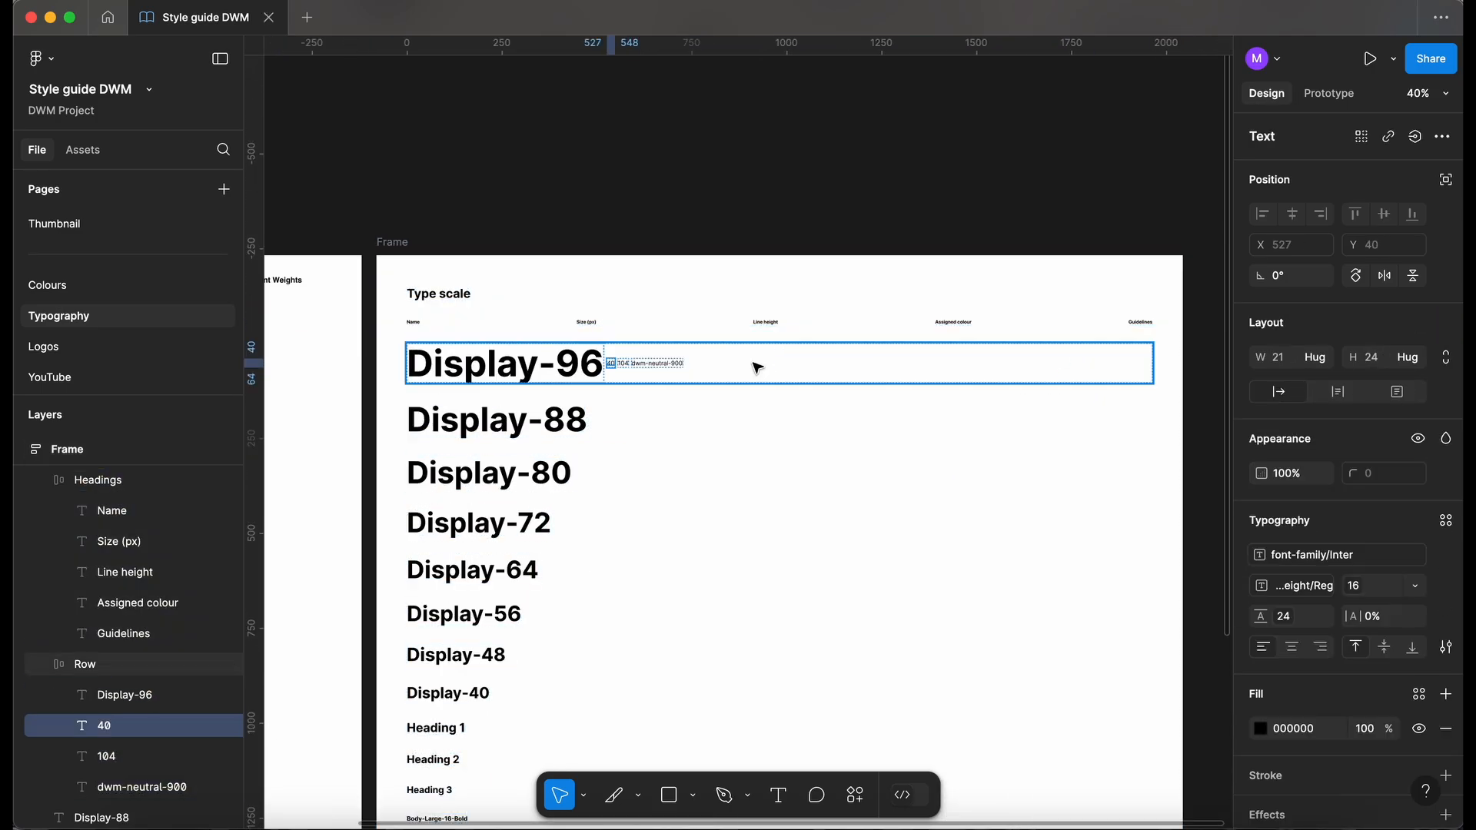
# Remove the auto layout from the Headings frame and reposition its column headings freely.
pyautogui.click(755, 366)
pyautogui.hscroll(2, 692, 363)
pyautogui.click(484, 345)
pyautogui.hotkey('alt', 'shift', 'a')
pyautogui.scroll(2, 587, 372)
pyautogui.moveTo(454, 339); pyautogui.dragTo(571, 339)
pyautogui.moveTo(681, 339); pyautogui.dragTo(739, 340)
pyautogui.moveTo(1129, 340); pyautogui.dragTo(1048, 340)
pyautogui.scroll(5, 1072, 341)
pyautogui.scroll(-4, 1065, 342)
# Remove the auto layout from the Row frame holding Display-96 and its values.
pyautogui.click(402, 338)
pyautogui.click(606, 341)
pyautogui.scroll(4, 1061, 342)
pyautogui.scroll(-4, 1048, 340)
pyautogui.click(576, 359)
pyautogui.hotkey('alt', 'shift', 'a')
# Place vertical guides at the left edges of the Line height, Assigned colour and Guidelines headings.
pyautogui.click(599, 265)
pyautogui.scroll(3, 600, 269)
pyautogui.moveTo(255, 329); pyautogui.dragTo(676, 328)
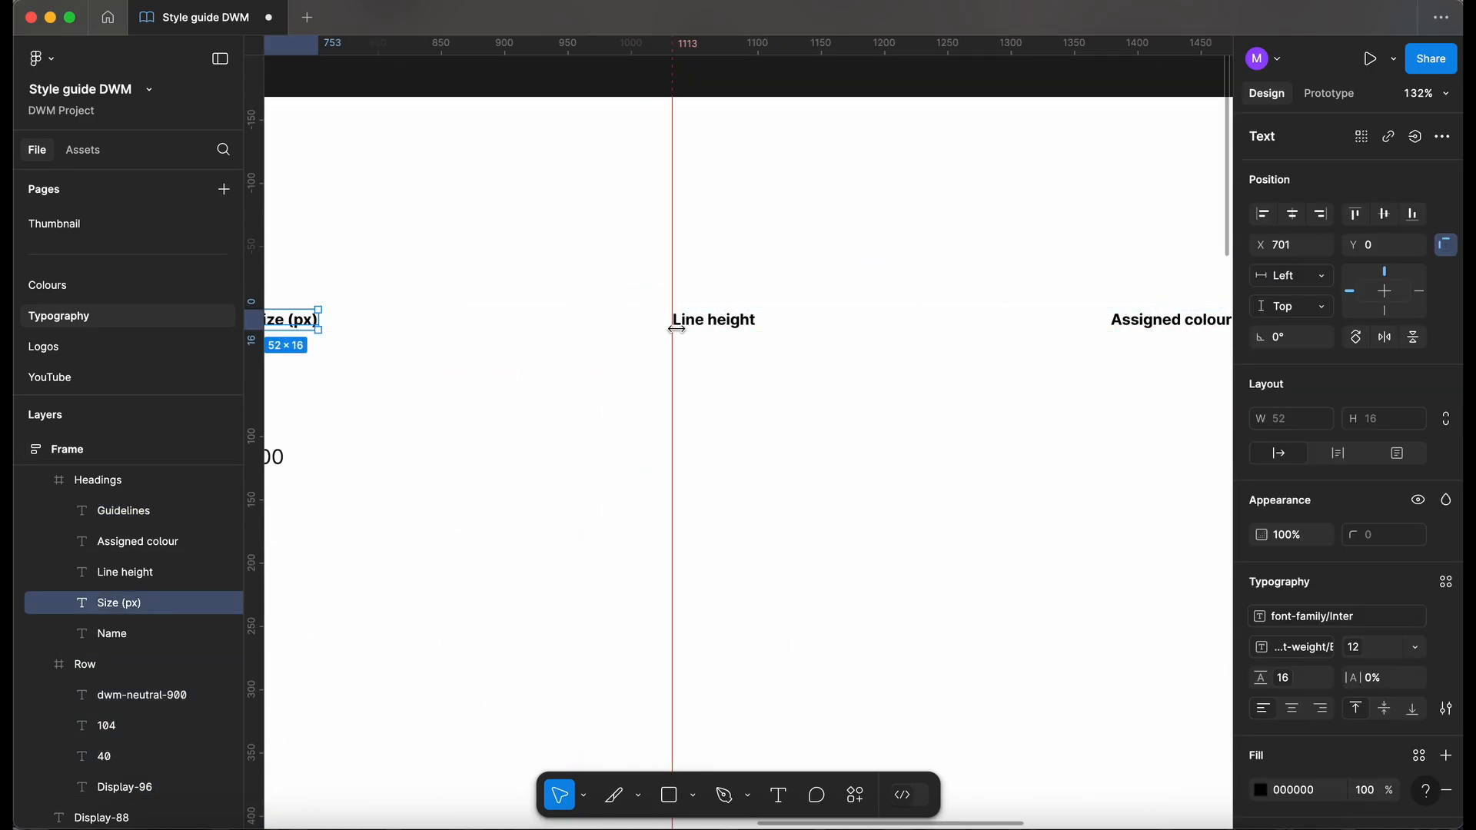
pyautogui.click(573, 332)
pyautogui.hscroll(8, 692, 331)
pyautogui.moveTo(255, 326); pyautogui.dragTo(751, 327)
pyautogui.click(807, 325)
pyautogui.scroll(-5, 807, 325)
# Place the row's values under their matching headings along the guides and align all the row's texts on their vertical centres.
pyautogui.moveTo(423, 329); pyautogui.dragTo(800, 322)
pyautogui.hscroll(-2, 692, 319)
pyautogui.moveTo(529, 306); pyautogui.dragTo(776, 309)
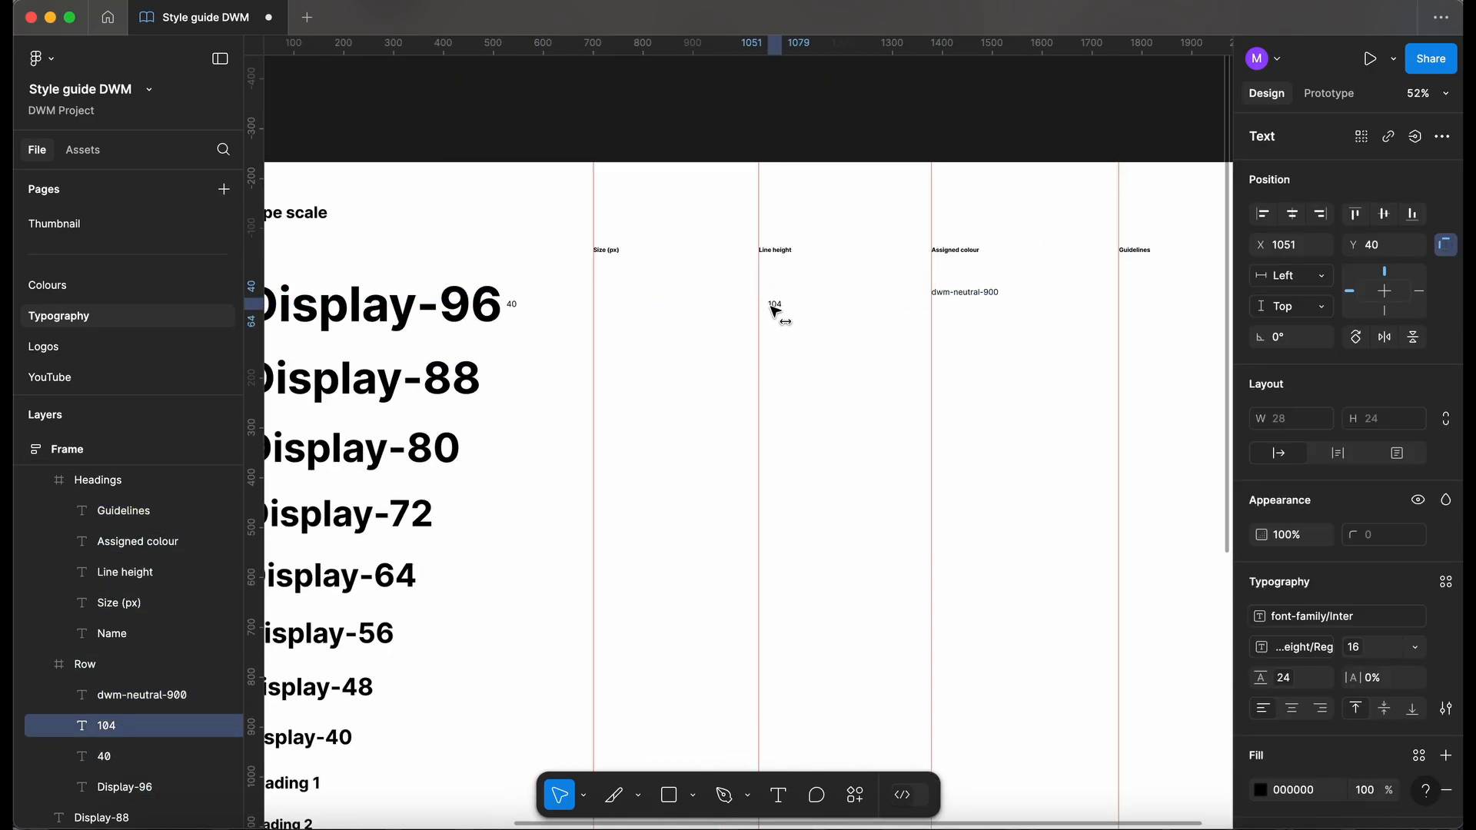
pyautogui.click(127, 699)
pyautogui.keyDown('shift'); pyautogui.click(125, 787); pyautogui.keyUp('shift')
pyautogui.click(1384, 215)
# Duplicate the dwm-neutral-900 text into the Guidelines column and change the copy to "Add notes here.".
pyautogui.click(702, 356)
pyautogui.moveTo(702, 356); pyautogui.dragTo(1001, 358)
pyautogui.scroll(-5, 1000, 359)
pyautogui.doubleClick(998, 356)
pyautogui.write('Ndd notes here.')
pyautogui.scroll(5, 788, 265)
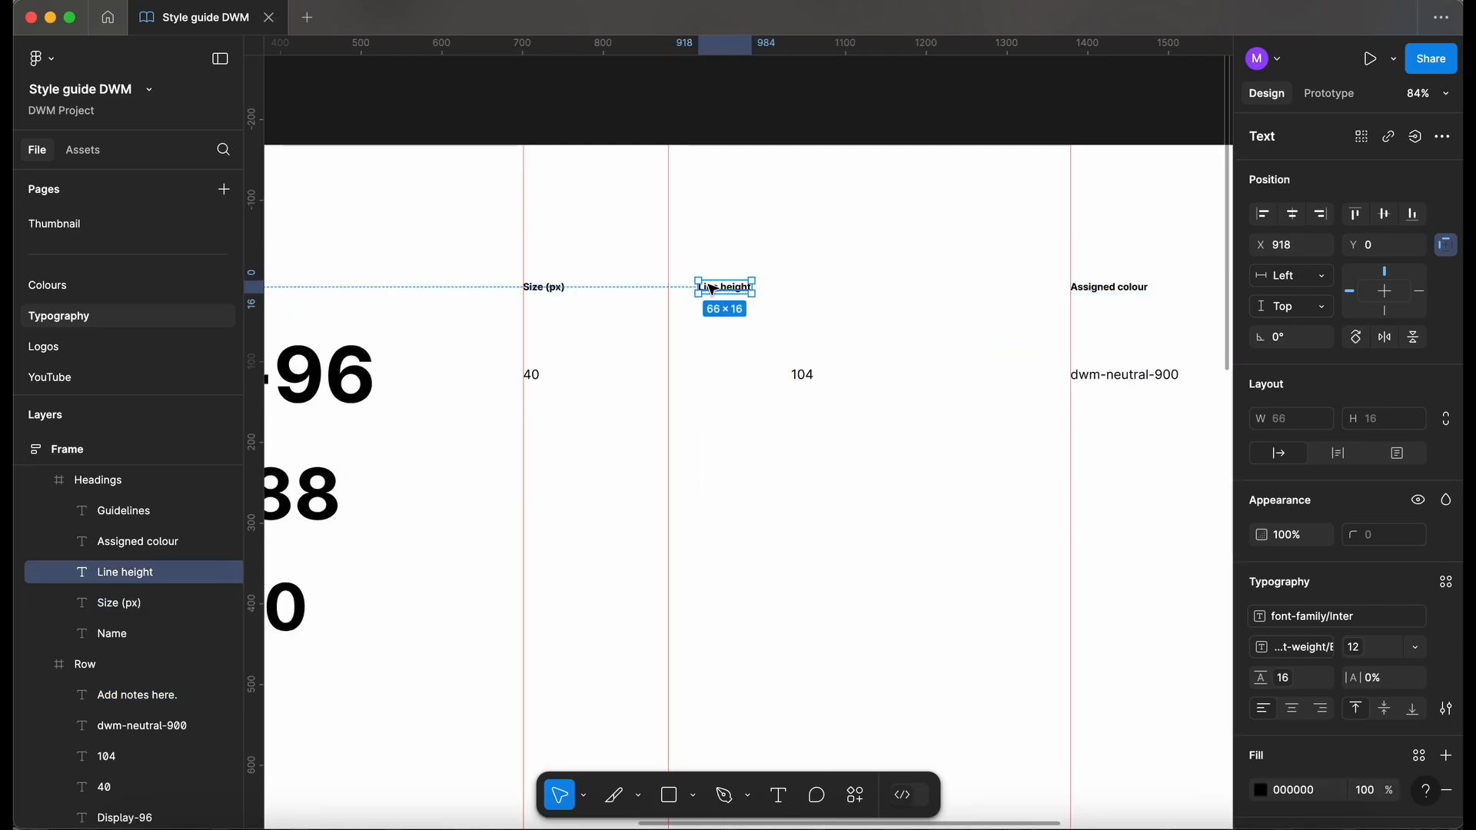
# Move the Line height, Assigned colour and Guidelines columns, with their guides and row values, closer to the Size (px) column.
pyautogui.scroll(5, 683, 285)
pyautogui.moveTo(932, 481); pyautogui.dragTo(722, 482)
pyautogui.scroll(-5, 708, 476)
pyautogui.moveTo(989, 386); pyautogui.dragTo(787, 386)
pyautogui.moveTo(708, 336); pyautogui.dragTo(745, 336)
pyautogui.moveTo(1117, 548); pyautogui.dragTo(817, 549)
pyautogui.scroll(-5, 769, 530)
pyautogui.moveTo(1035, 464); pyautogui.dragTo(883, 469)
pyautogui.scroll(5, 831, 465)
pyautogui.scroll(-5, 867, 550)
# Duplicate the Display-96 row and turn the copy's name text into Display-88.
pyautogui.click(530, 348)
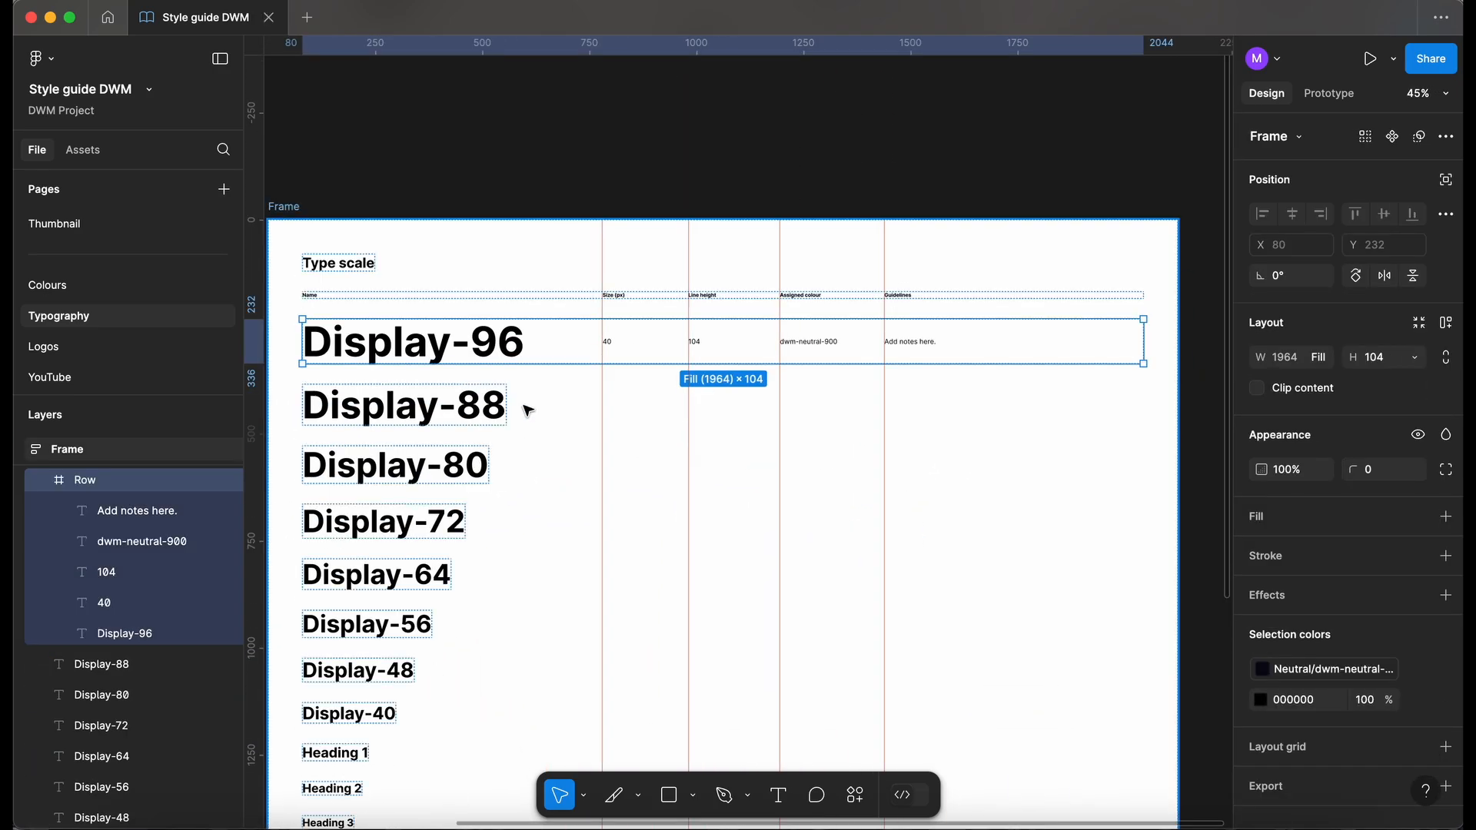
pyautogui.press('super+d')
pyautogui.scroll(4, 521, 406)
pyautogui.doubleClick(504, 409)
pyautogui.press('BackSpace')
pyautogui.press('BackSpace')
pyautogui.write('88')
pyautogui.press('Escape')
pyautogui.click(604, 331)
pyautogui.hotkey('shift', 'a')
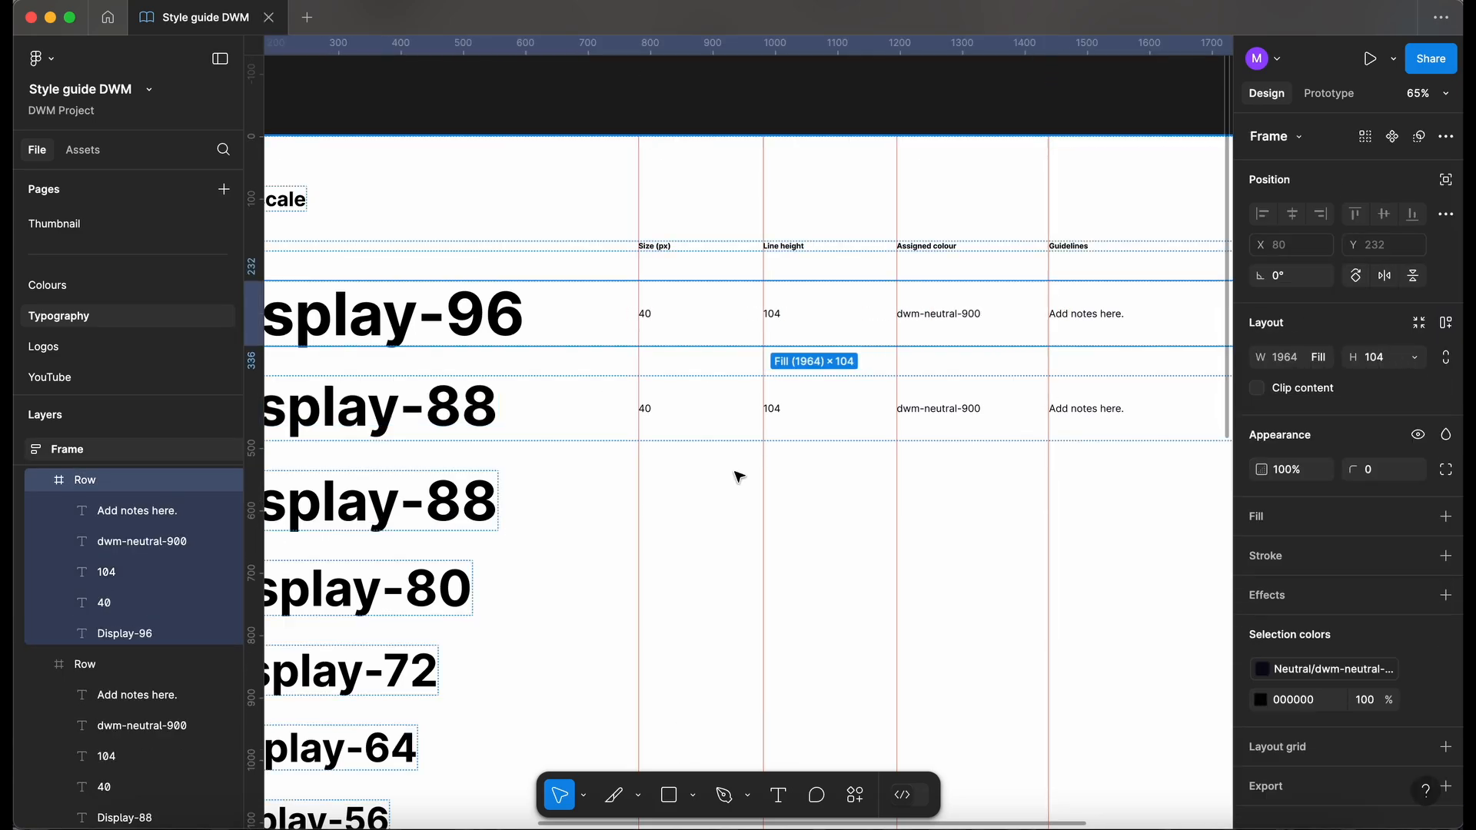
pyautogui.press('super+z')
# Select the five texts of the new Display-88 row and align them on their vertical centres.
pyautogui.scroll(-3, 731, 372)
pyautogui.click(127, 511)
pyautogui.keyDown('shift'); pyautogui.click(113, 632); pyautogui.keyUp('shift')
pyautogui.scroll(3, 574, 471)
pyautogui.hscroll(-4, 663, 419)
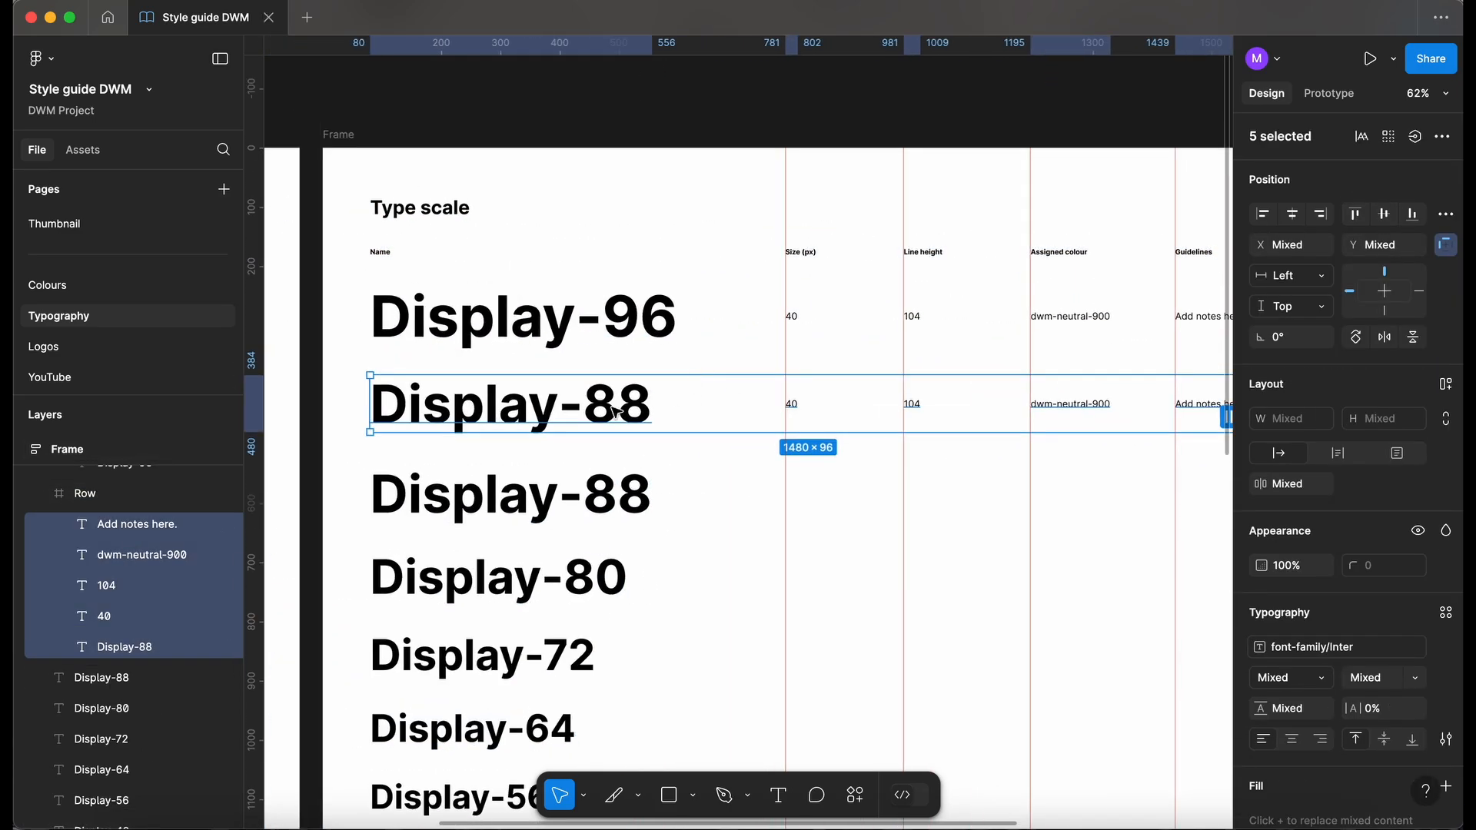
# Set the size value in the Display-96 row to 96.
pyautogui.doubleClick(1012, 359)
pyautogui.write('96')
pyautogui.hscroll(3, 1077, 330)
pyautogui.click(603, 278)
pyautogui.hscroll(3, 599, 369)
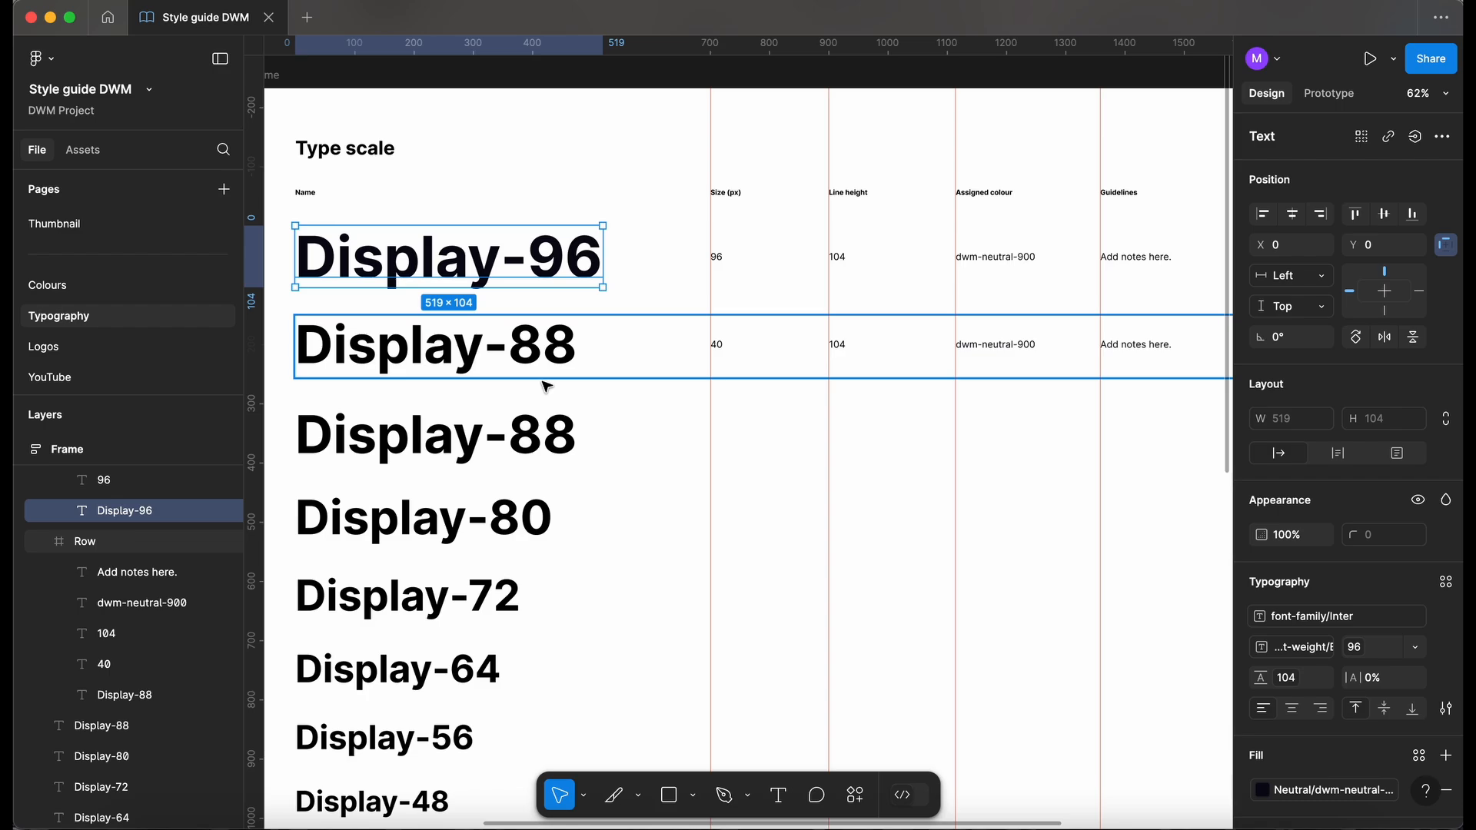
# Set the Display-88 row's size value to 88 and its line height value to 96.
pyautogui.doubleClick(717, 344)
pyautogui.write('88')
pyautogui.hscroll(-3, 769, 369)
pyautogui.doubleClick(967, 316)
pyautogui.write('96')
# Duplicate the Display-88 row to build a Display-80 row (80, 88) and a Display-72 row (72, 80).
pyautogui.click(665, 406)
pyautogui.click(665, 334)
pyautogui.press('super+d')
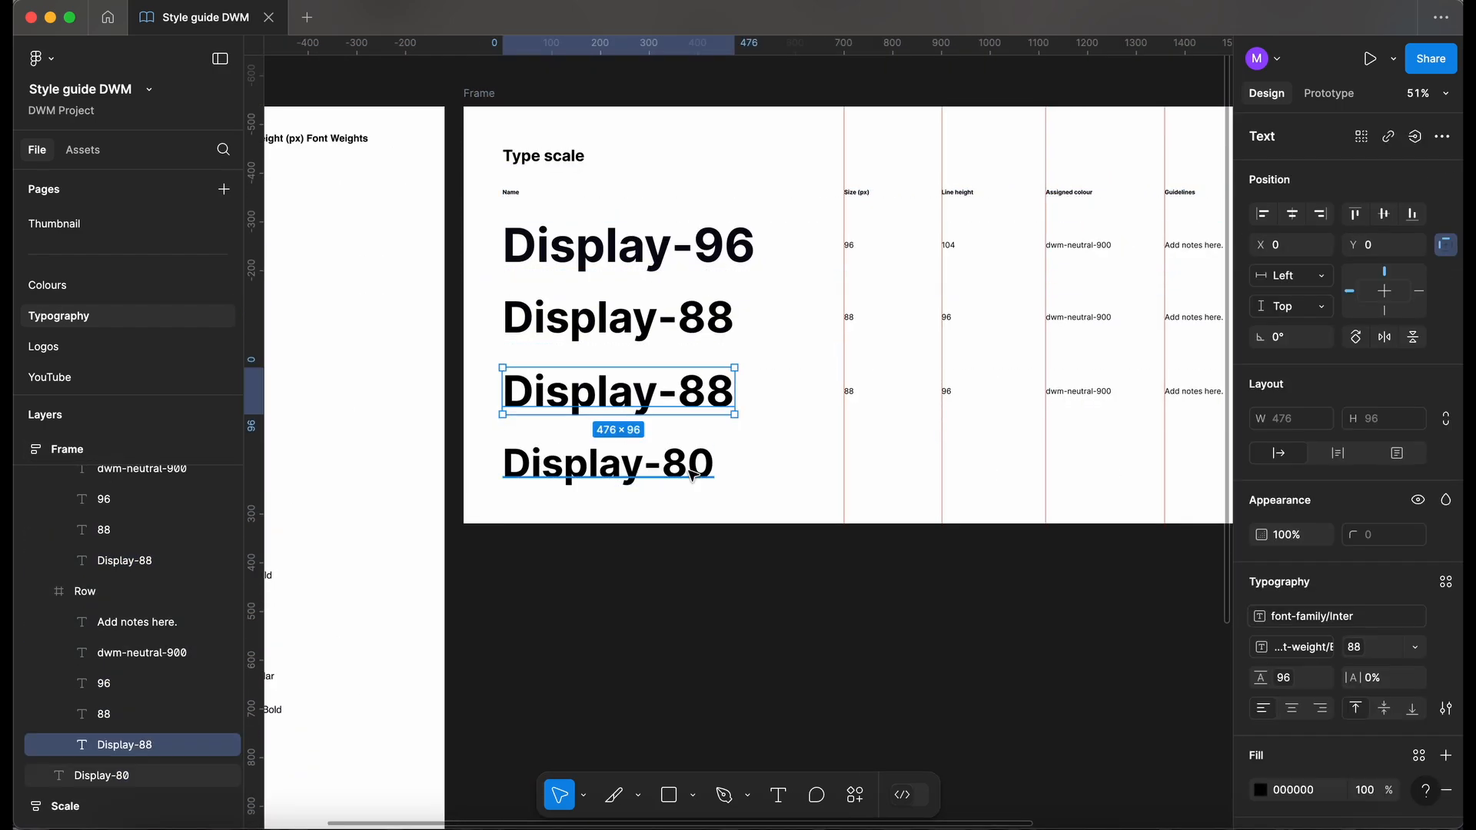
pyautogui.click(691, 510)
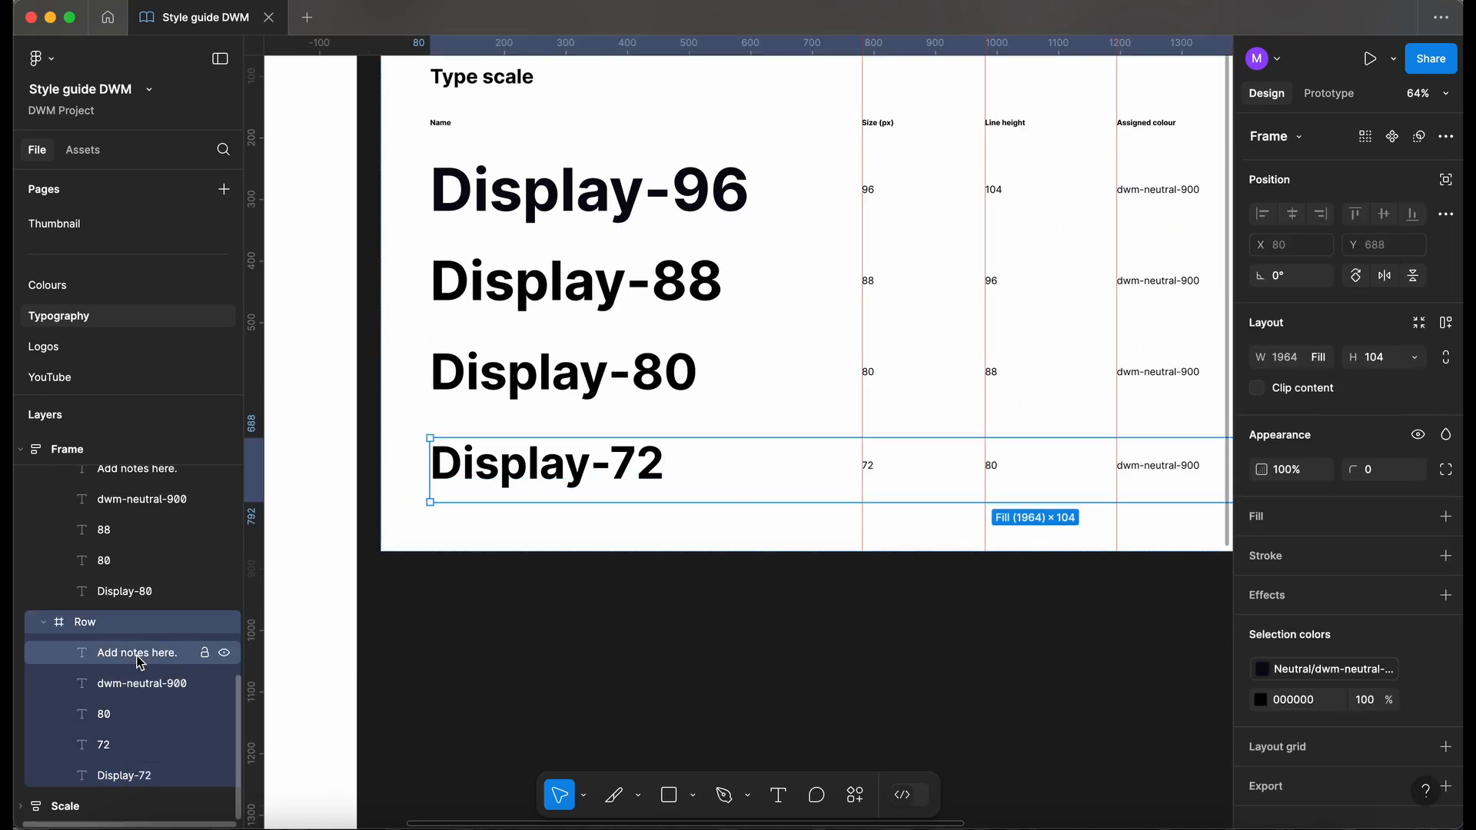
# Centre the texts of the Display-88, Display-80 and Display-72 rows vertically within their row frames.
pyautogui.press('Return')
pyautogui.click(700, 287)
pyautogui.press('Return')
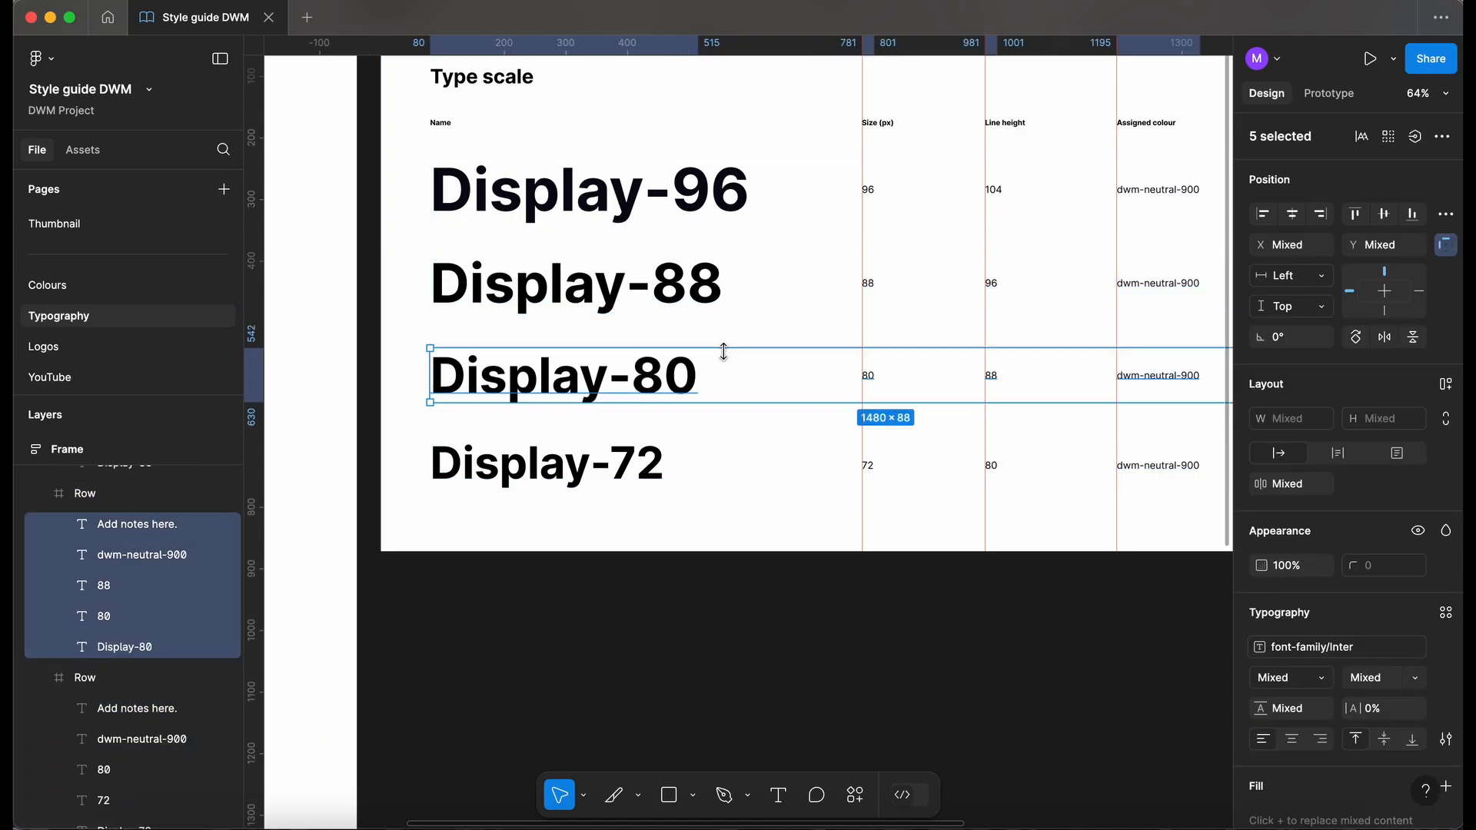
pyautogui.click(428, 446)
# Add a Display-64 row with size 62 and line height 72, and a Display-56 row with 56 and 64.
pyautogui.click(675, 590)
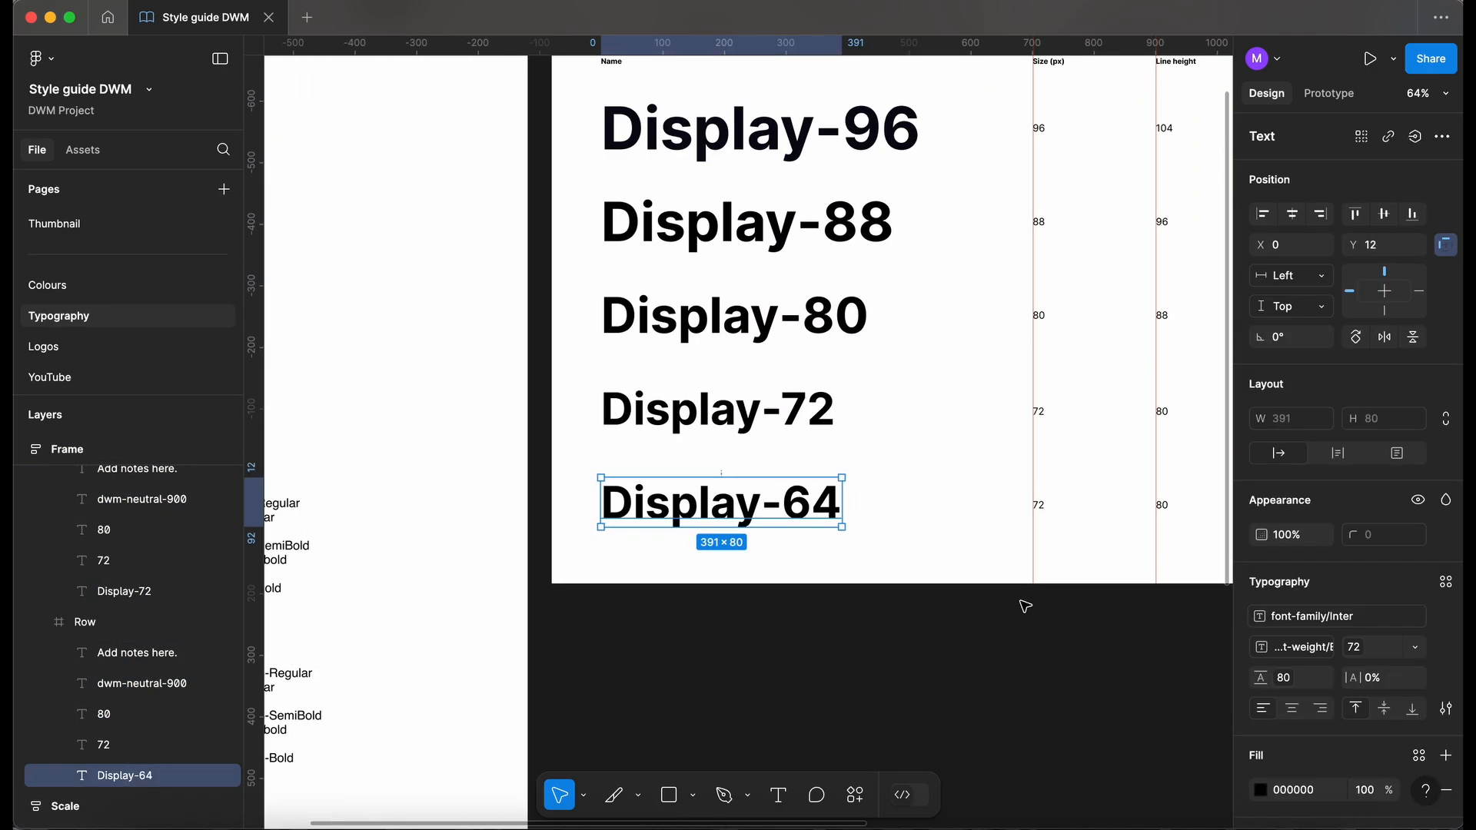
pyautogui.press('super+a')
pyautogui.hscroll(5, 975, 619)
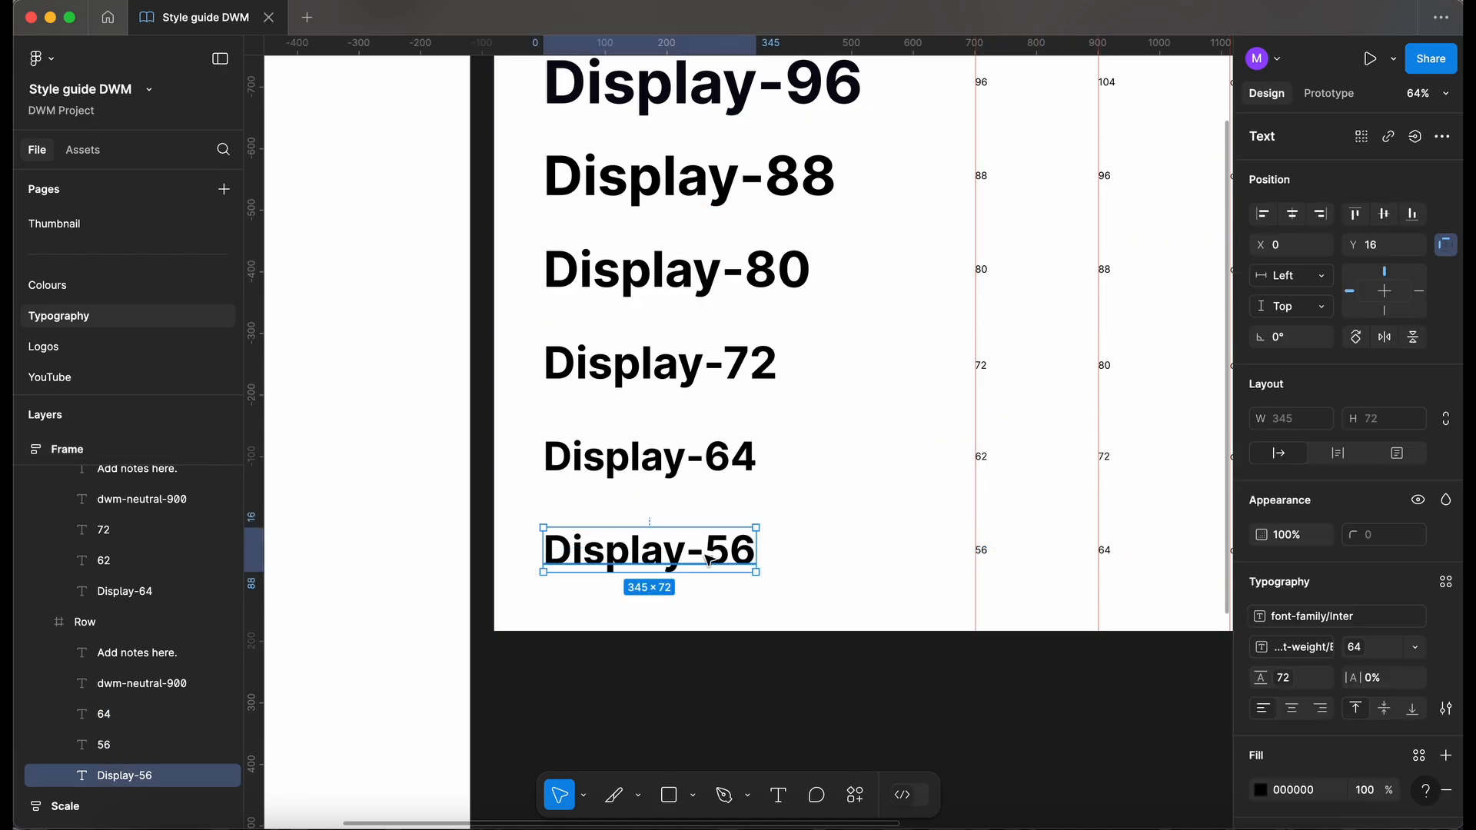
pyautogui.press('super+a')
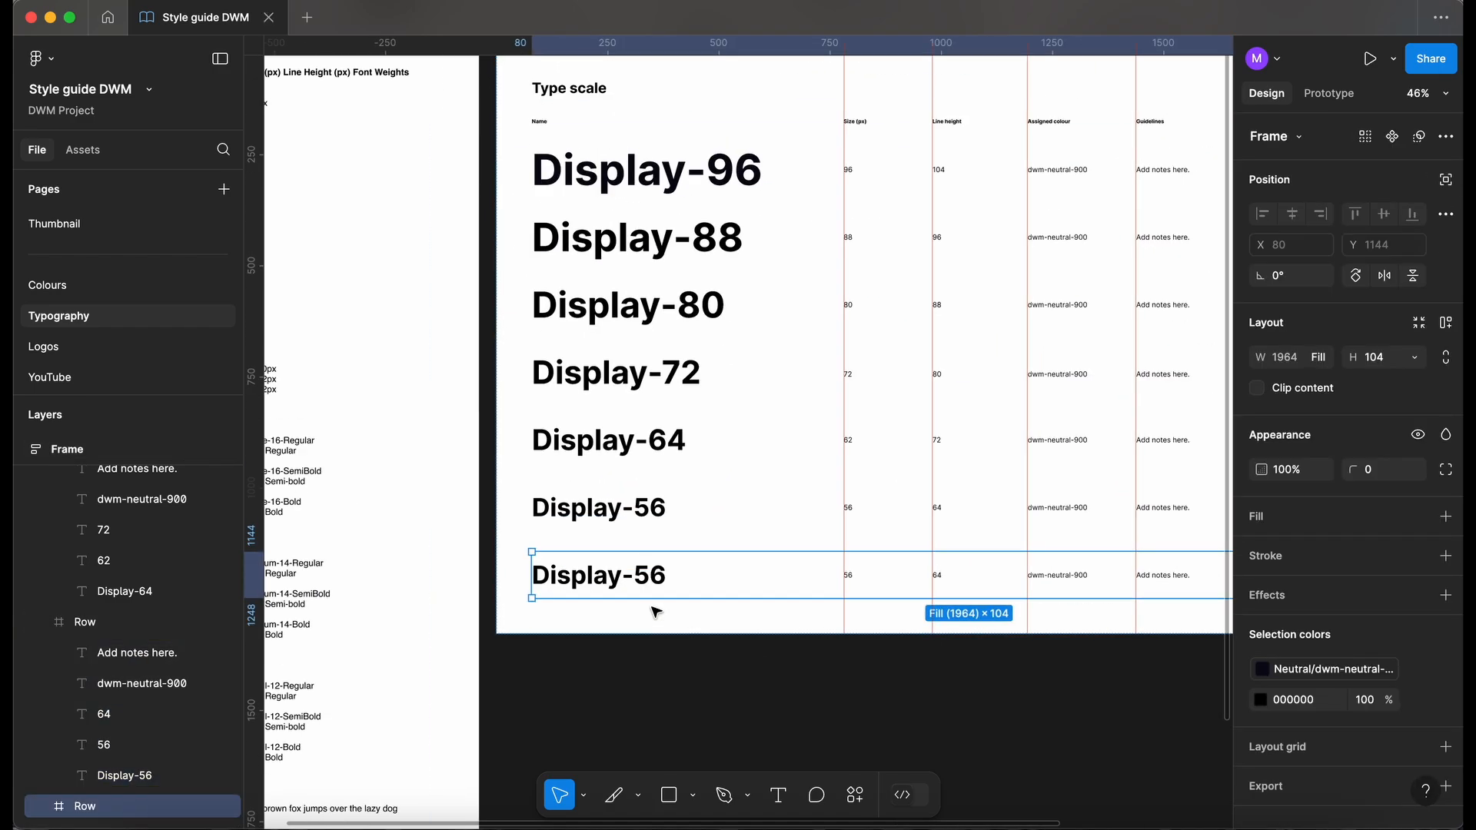
# Add a Display-48 row with size 48 and line height 56, and a Display-40 row with 40 and 48.
pyautogui.doubleClick(805, 626)
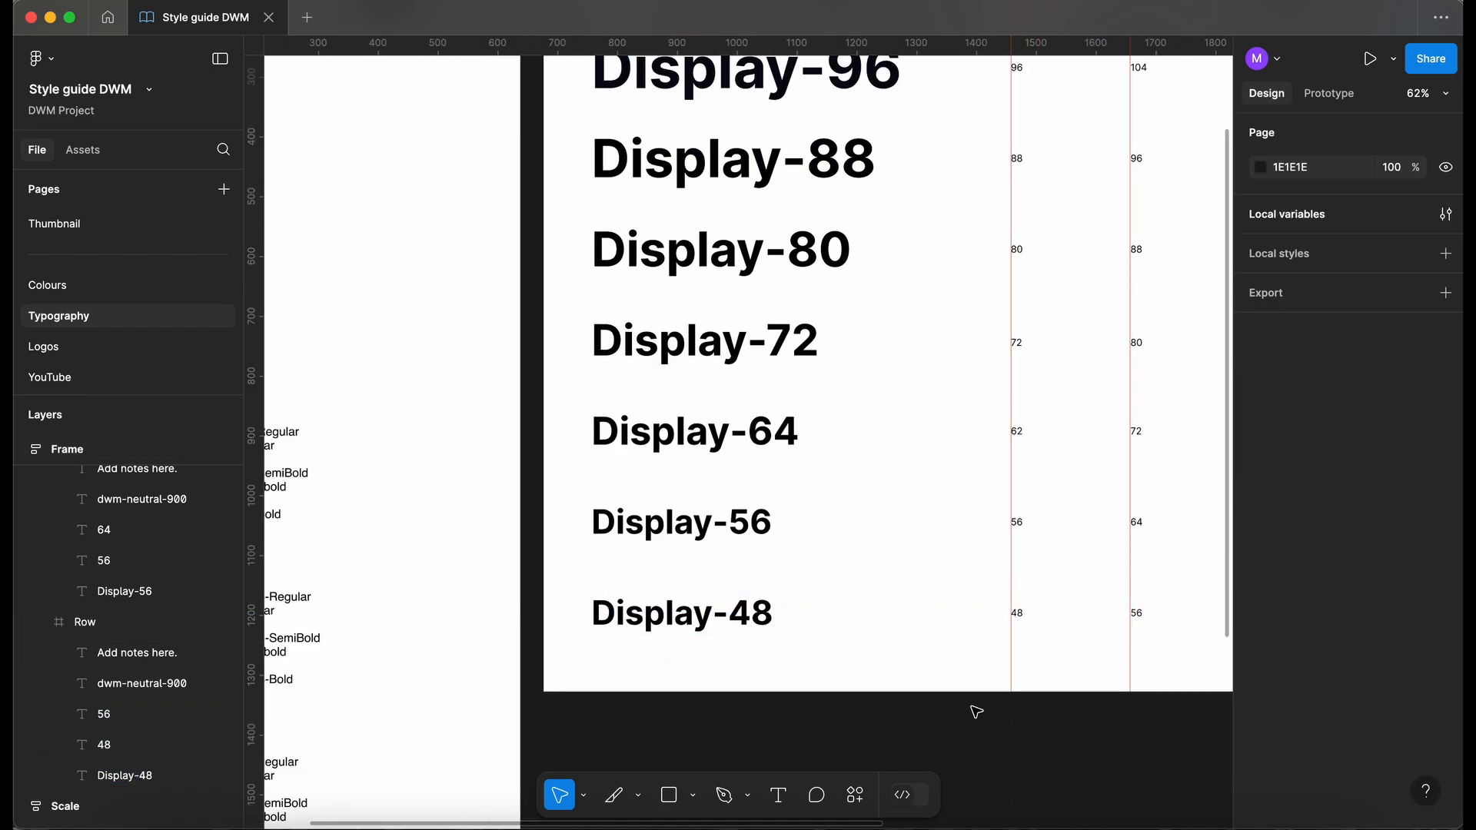
pyautogui.doubleClick(1063, 575)
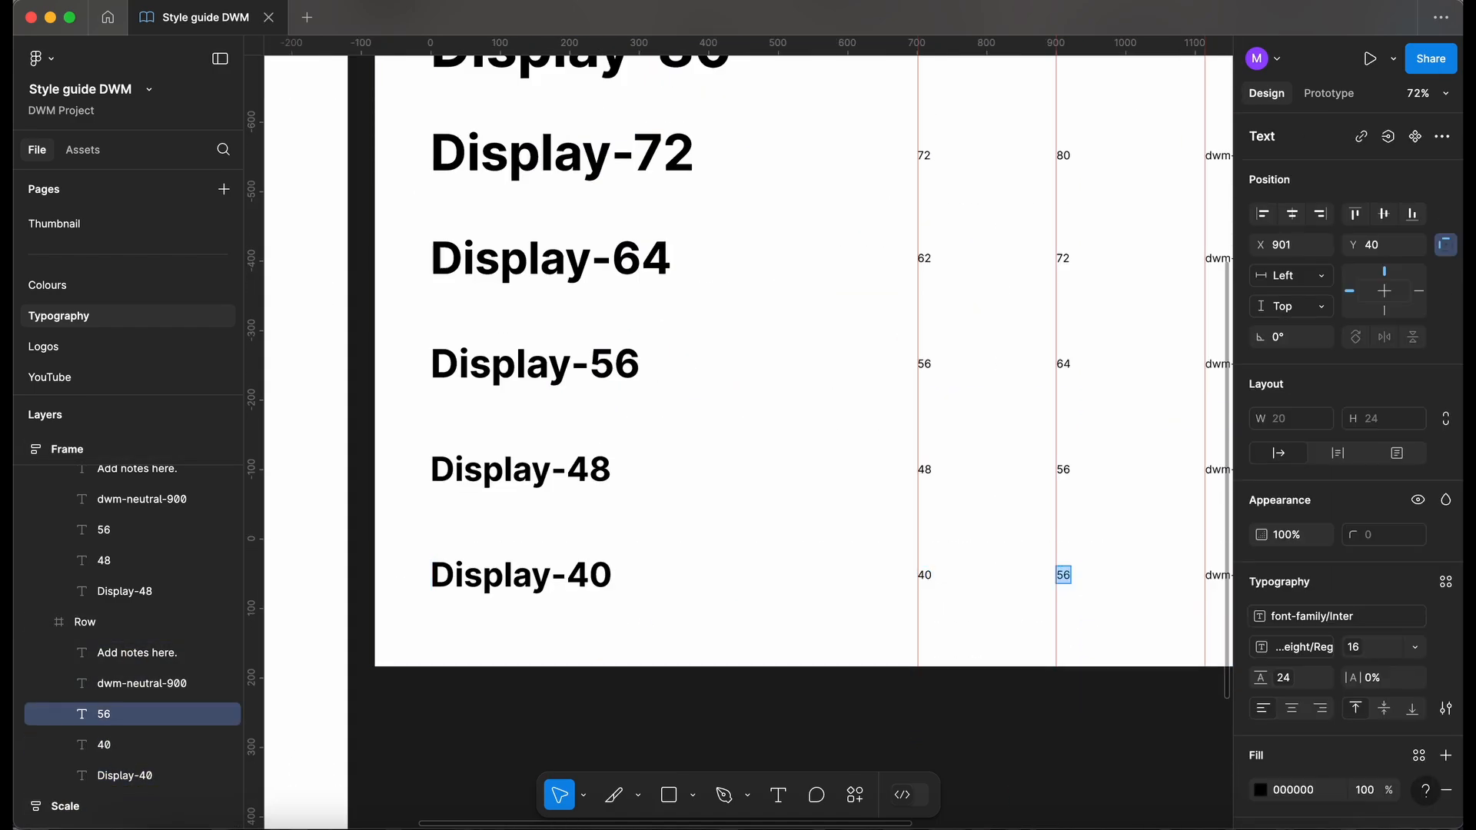
pyautogui.press('super+a')
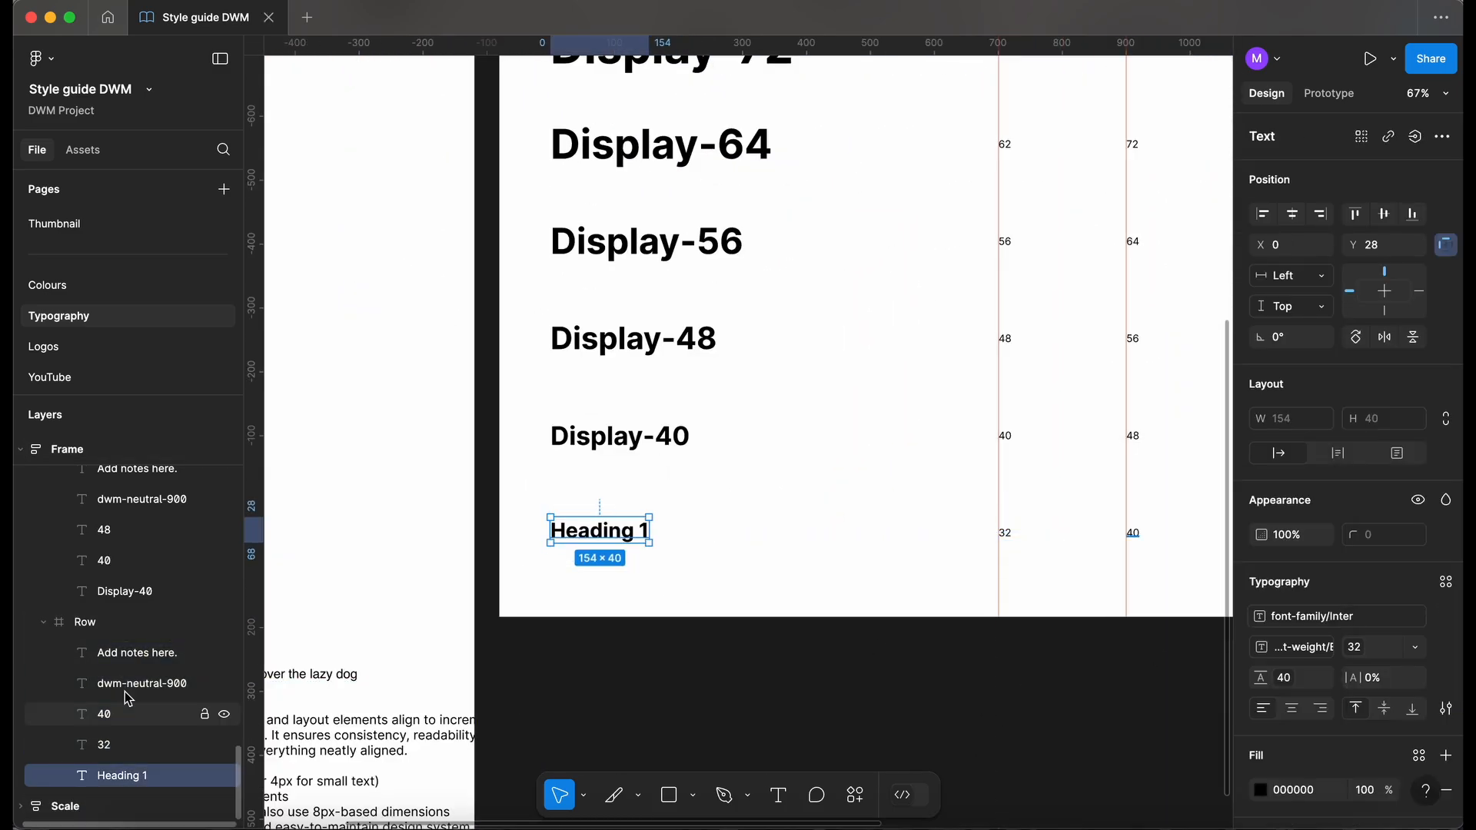
# Add rows for Heading 1 (32, 40), Heading 2 (28, 32) and Heading 3 (24, 32).
pyautogui.press('Escape')
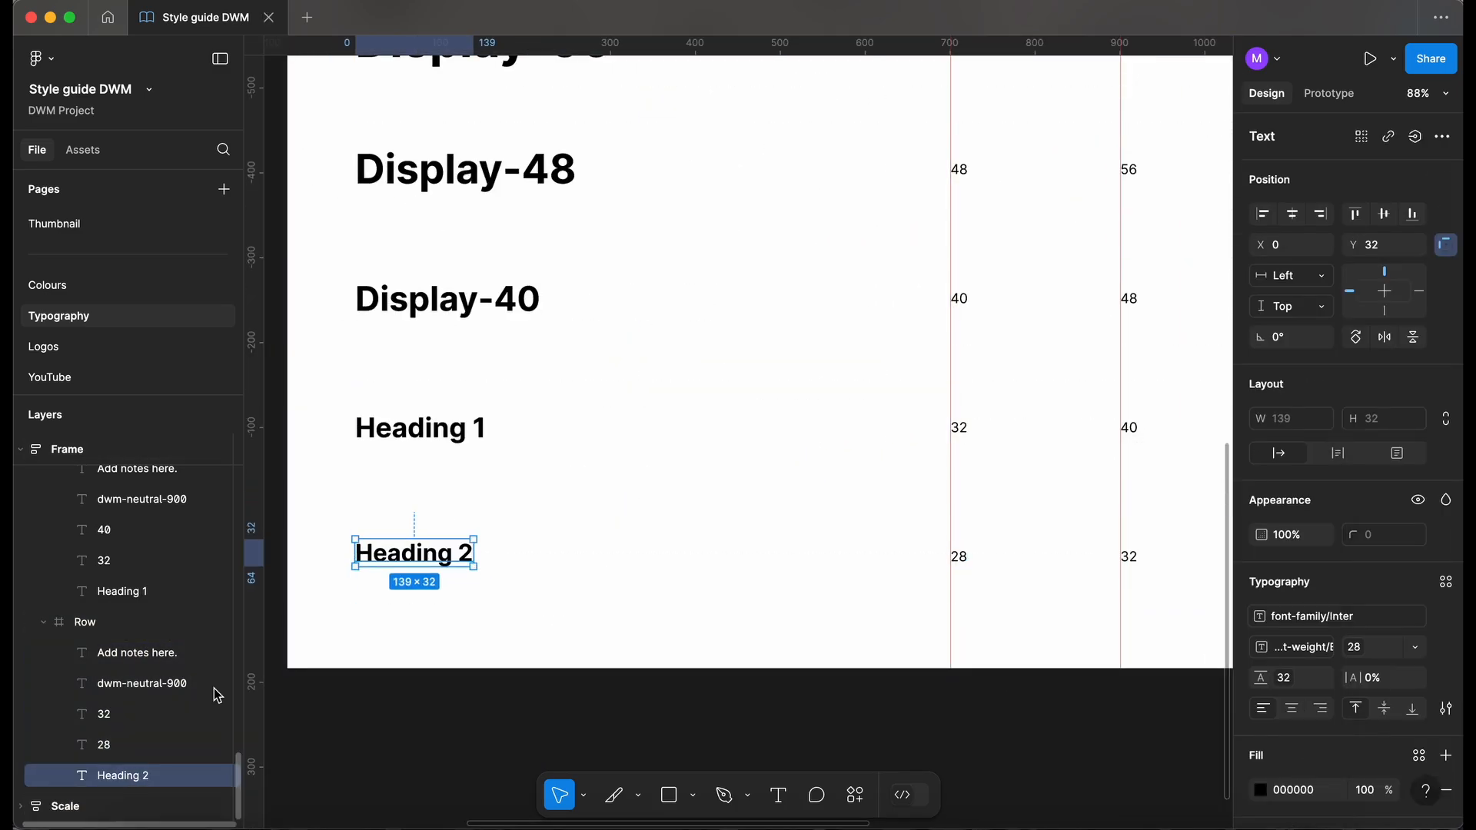
pyautogui.press('super+a')
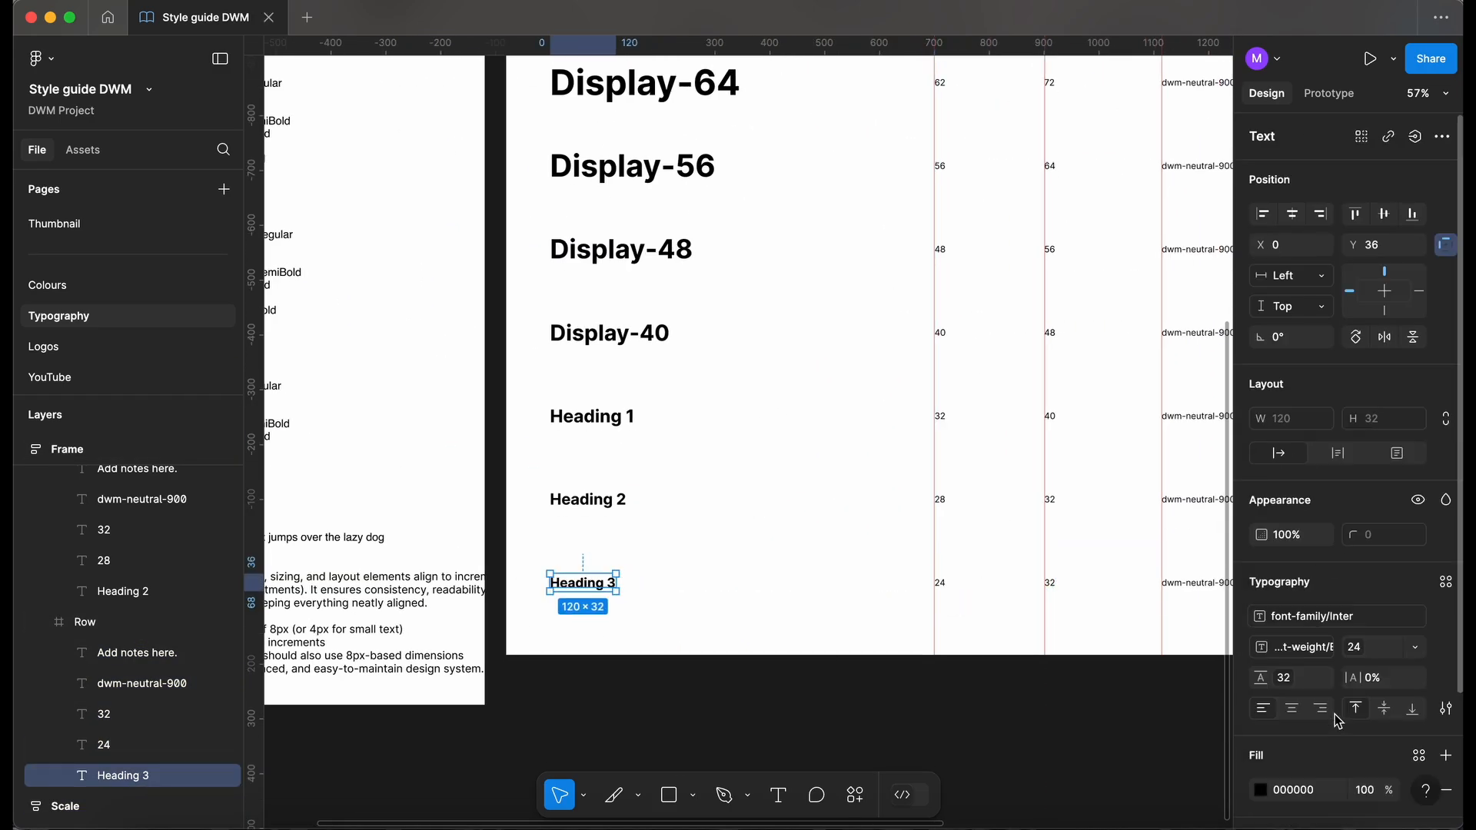
pyautogui.press('super+a')
# Duplicate the Heading 3 row and rename the copy's name text Body-Large-Bold.
pyautogui.click(649, 653)
pyautogui.scroll(-5, 649, 653)
pyautogui.click(649, 680)
pyautogui.scroll(3, 83, 561)
pyautogui.click(45, 638)
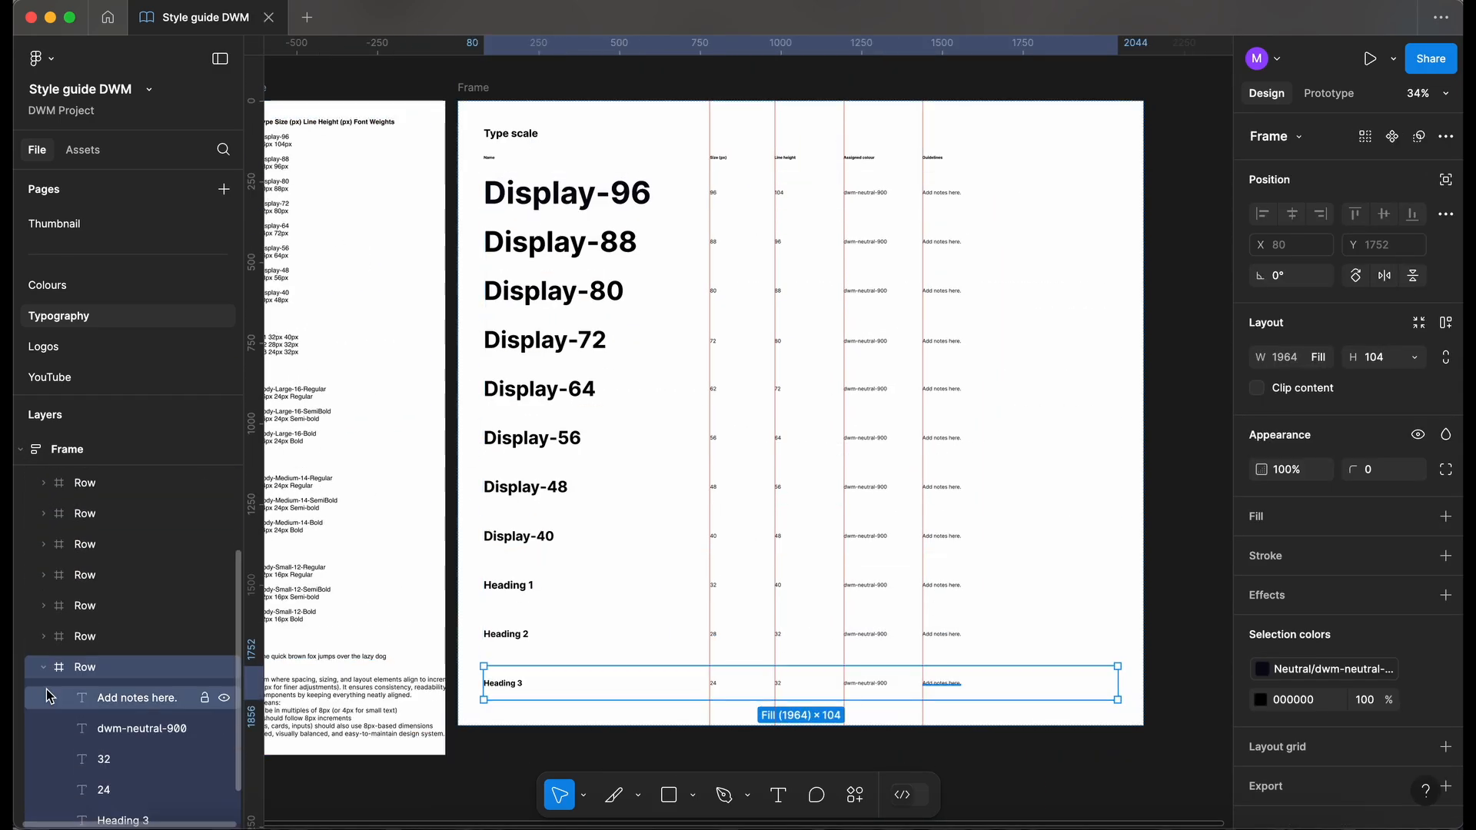
pyautogui.press('super+a')
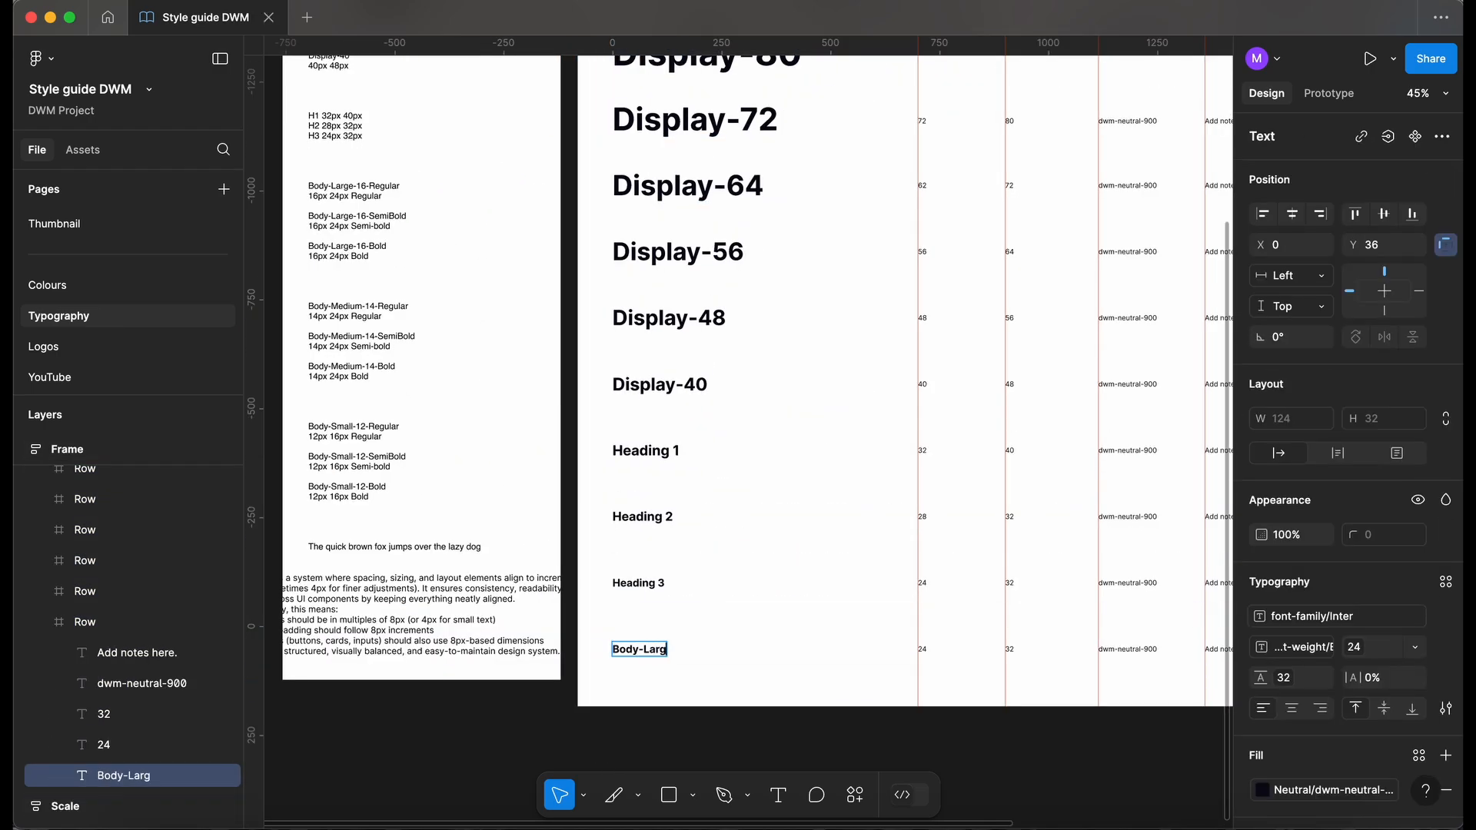
pyautogui.write('Bold')
pyautogui.press('Escape')
pyautogui.press('Escape')
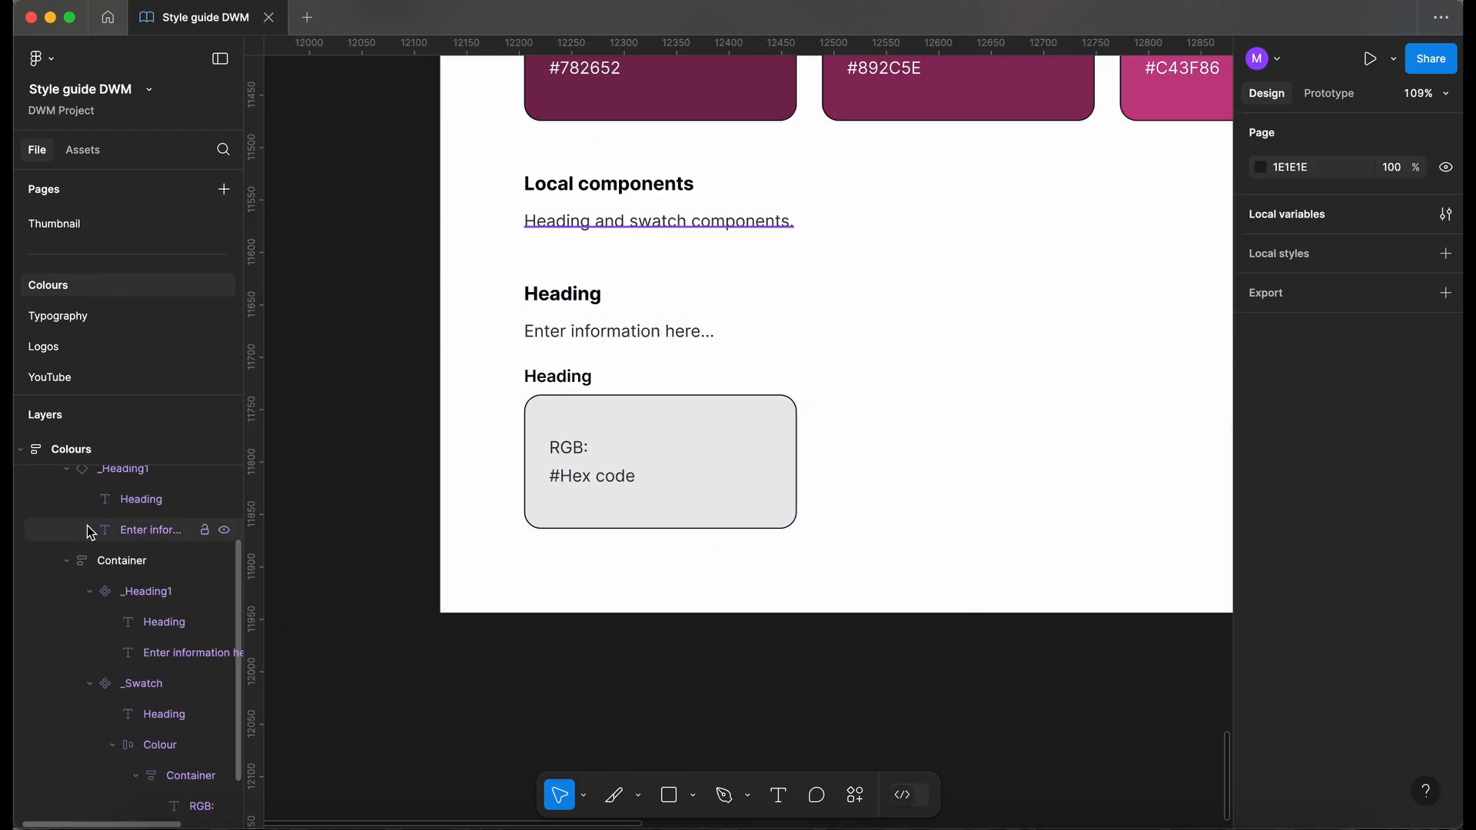
# Change the Body-Large-Bold row's assigned colour to dwm-neutral-600 and apply that colour to its texts.
pyautogui.doubleClick(992, 593)
pyautogui.write('600')
pyautogui.click(1261, 671)
pyautogui.doubleClick(407, 569)
# Give the Body-Large-Bold row size 16 and line height 24, and copy it for Body-Large-SemiBold and Body-Large-Regular.
pyautogui.doubleClick(1004, 629)
pyautogui.write('16')
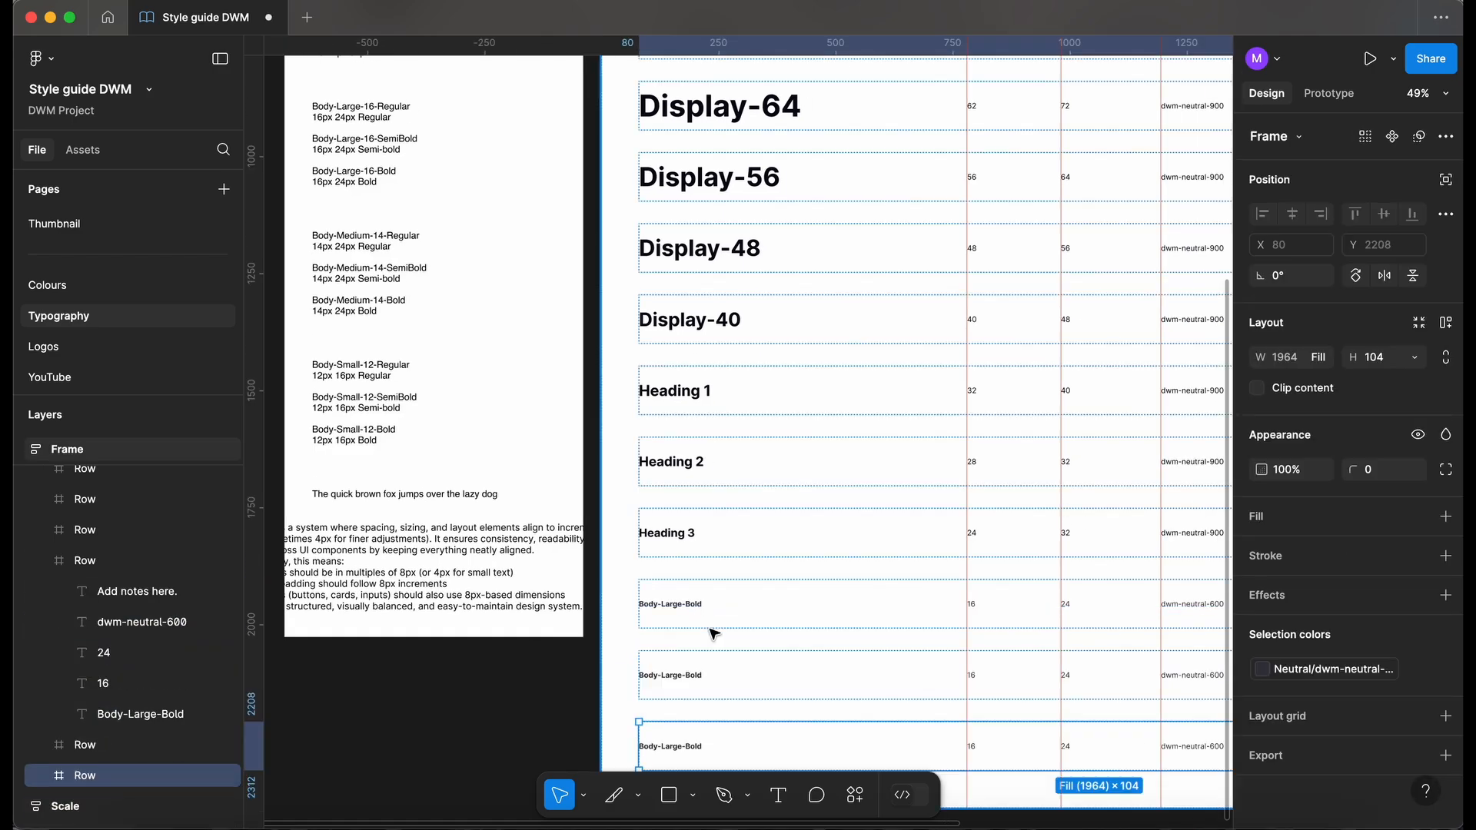
pyautogui.click(722, 599)
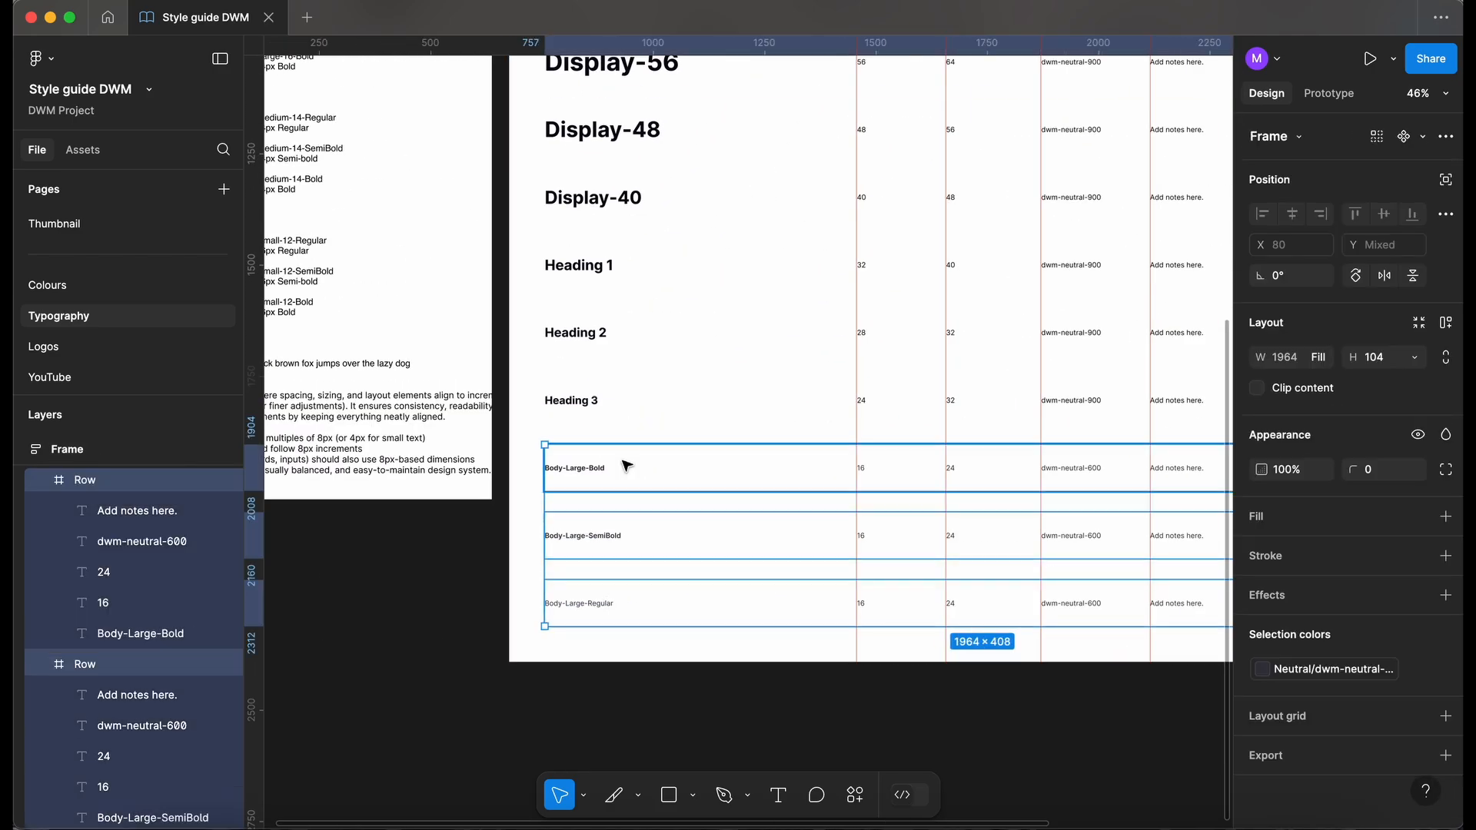
# Turn a copy of the Body-Large-Regular row into Body-Medium-Bold with size 14 and line height 24.
pyautogui.doubleClick(584, 647)
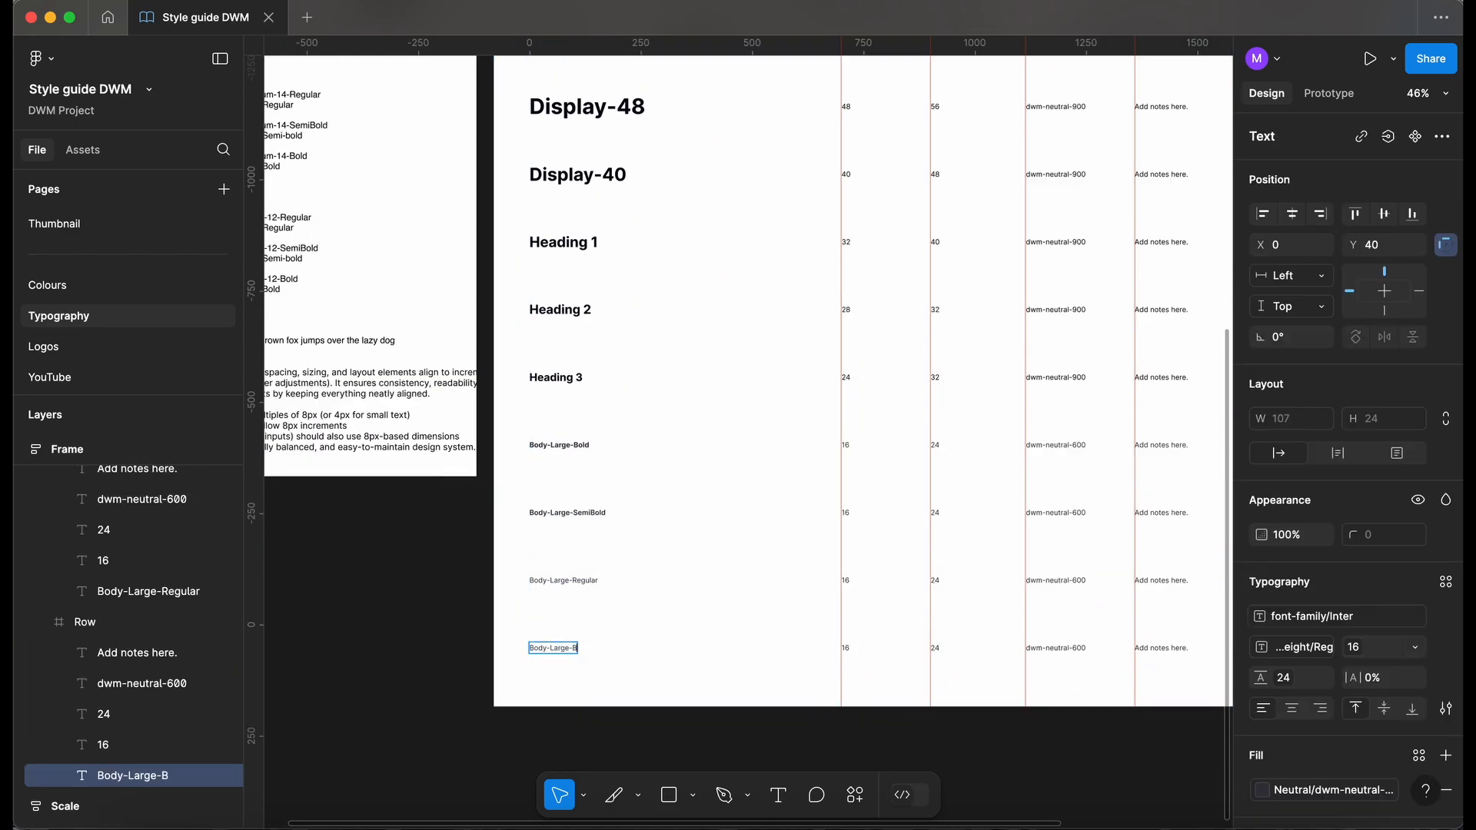
pyautogui.doubleClick(1071, 638)
pyautogui.write('16')
pyautogui.write('24')
pyautogui.click(422, 552)
pyautogui.click(1355, 647)
pyautogui.write('14')
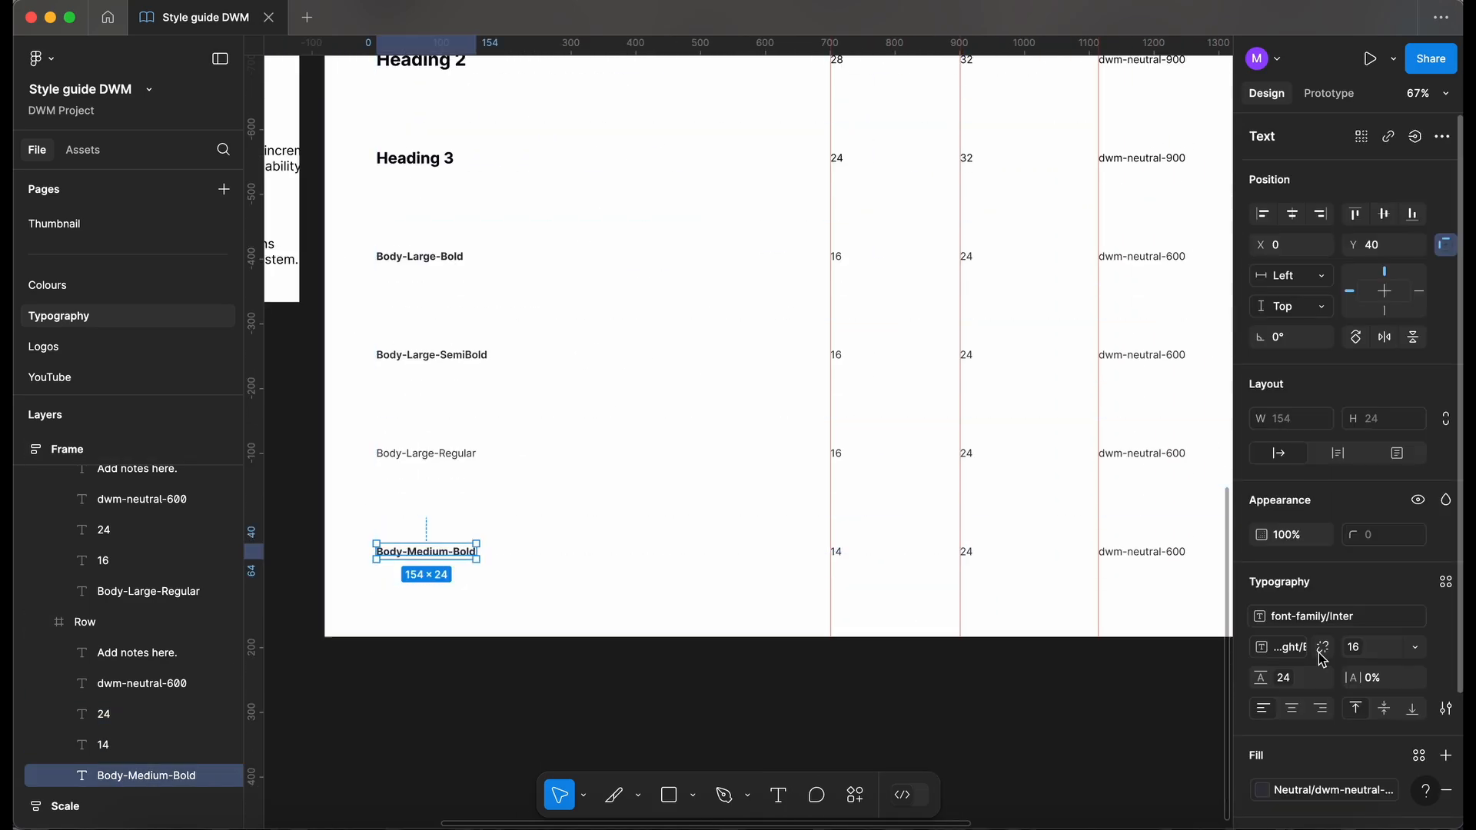
# Add Body-Medium-SemiBold and Body-Medium-Regular rows (14, 24) and a Body-Small-Bold row (12, 16).
pyautogui.press('Return')
pyautogui.press('super+a')
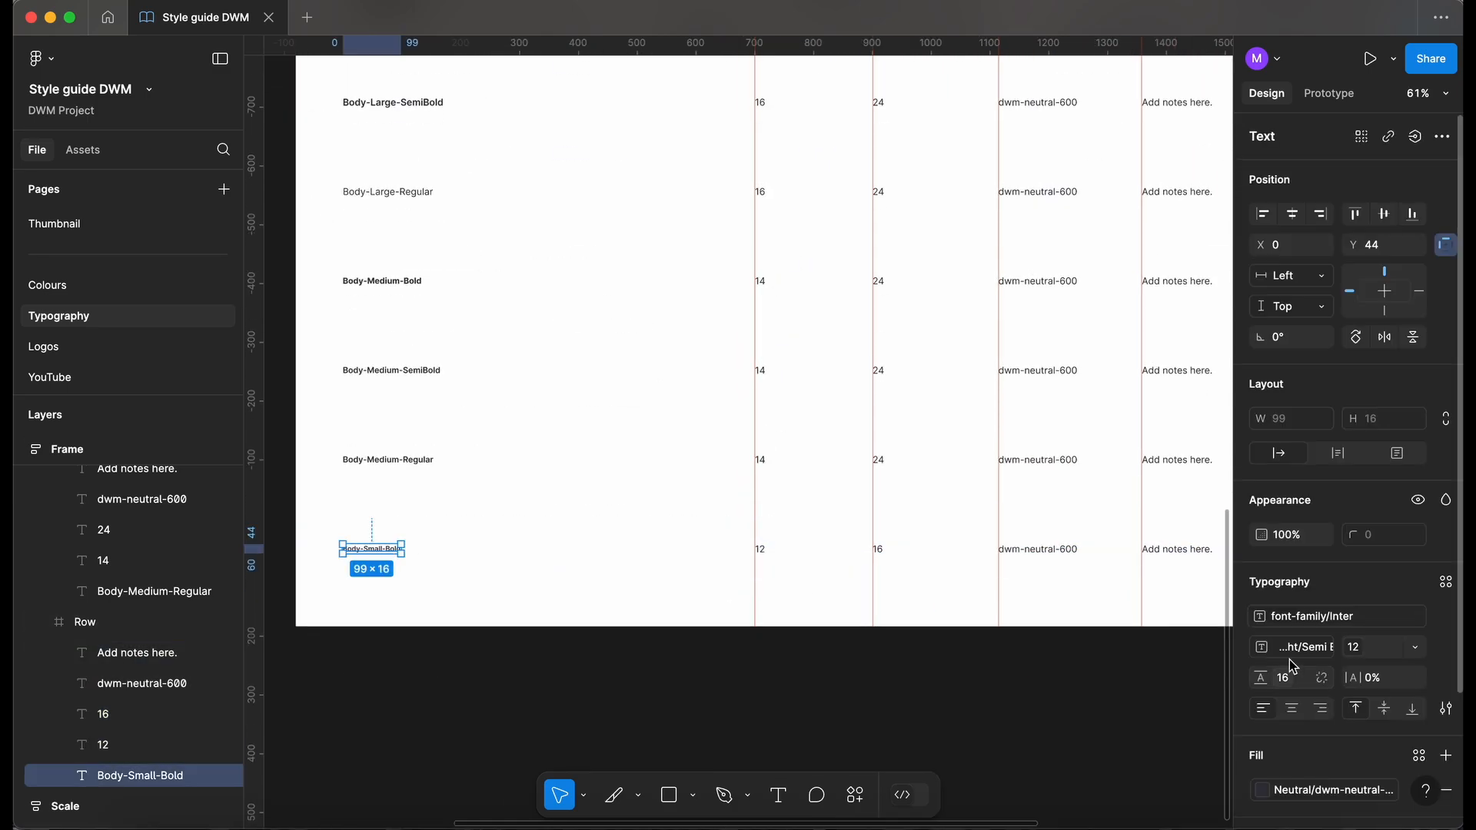
pyautogui.click(464, 543)
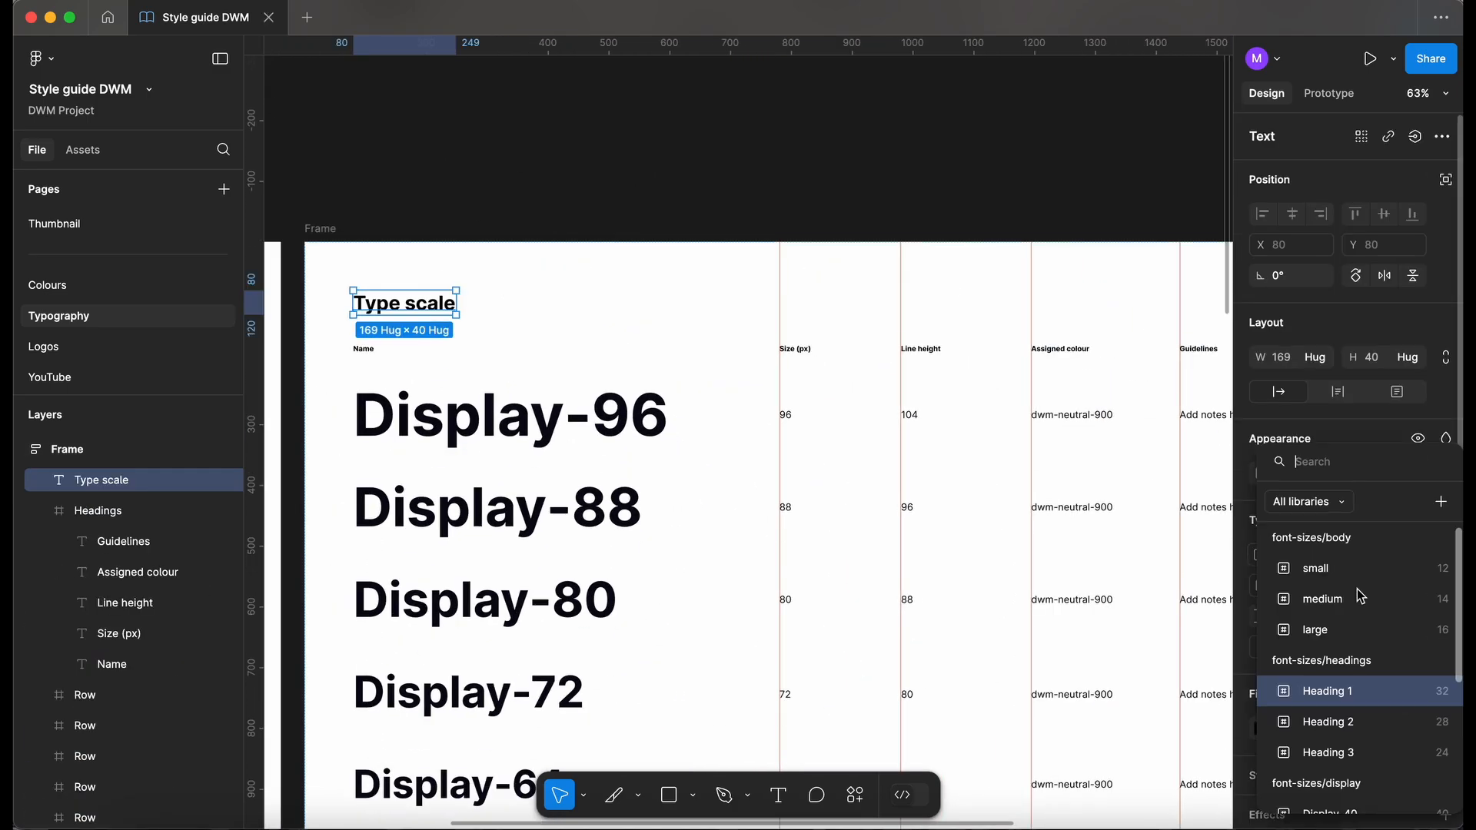
# Check the font size variable assigned to the Type scale title and deselect the title.
pyautogui.click(648, 232)
pyautogui.hscroll(-2, 761, 184)
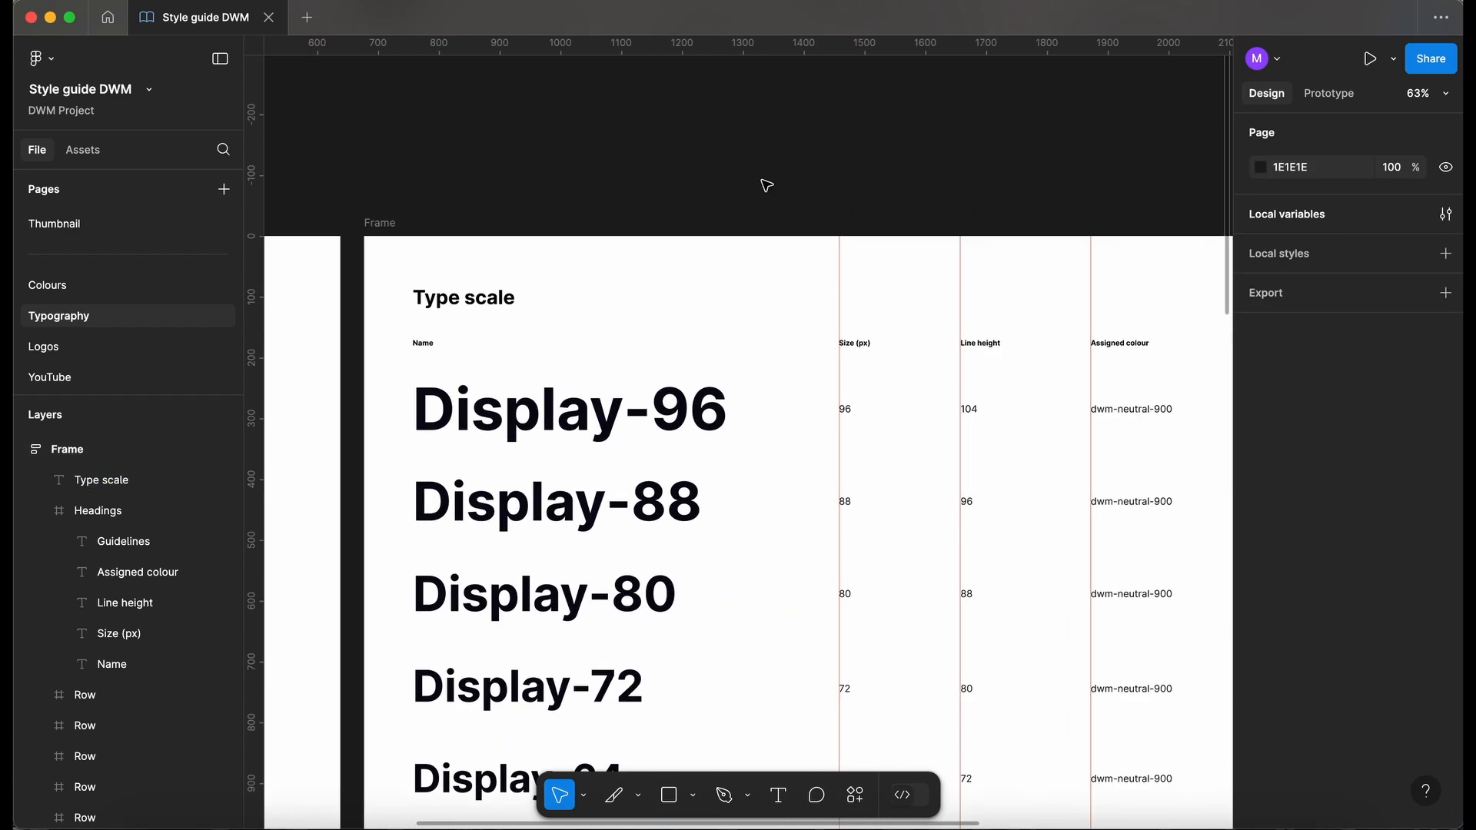
pyautogui.hscroll(4, 708, 158)
pyautogui.scroll(-4, 711, 163)
pyautogui.hotkey('shift', 'r')
pyautogui.hotkey('shift', 'r')
pyautogui.click(646, 163)
pyautogui.moveTo(1141, 239); pyautogui.dragTo(1019, 239)
pyautogui.press('super+z')
pyautogui.click(784, 132)
# Check the type scale rows against the written scale notes and correct the Display-64 size to 64.
pyautogui.press('super+backslash')
pyautogui.scroll(5, 784, 132)
pyautogui.hscroll(-5, 281, 175)
pyautogui.scroll(-1, 231, 153)
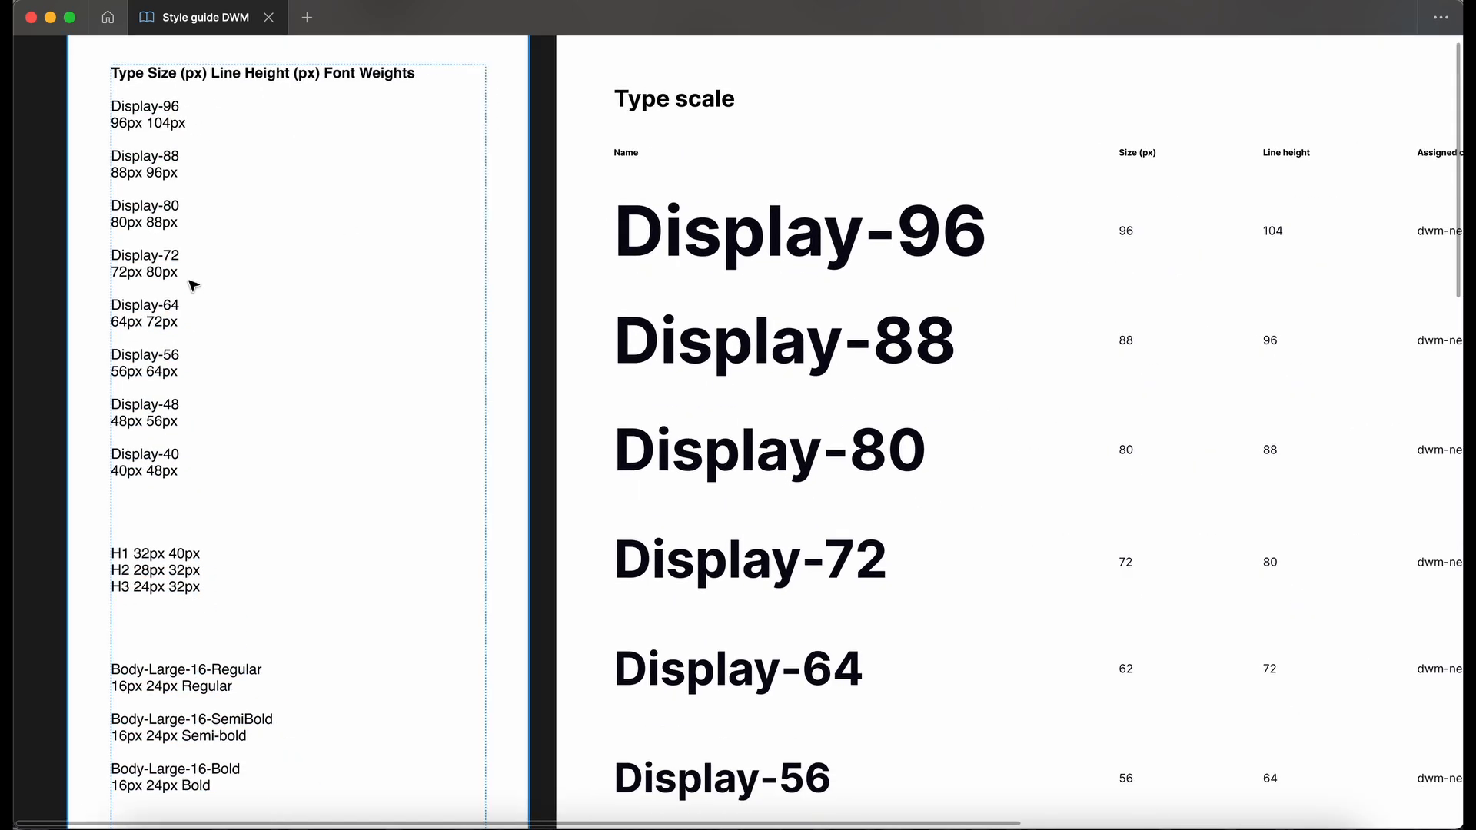
pyautogui.scroll(-10, 385, 316)
pyautogui.hscroll(2, 386, 316)
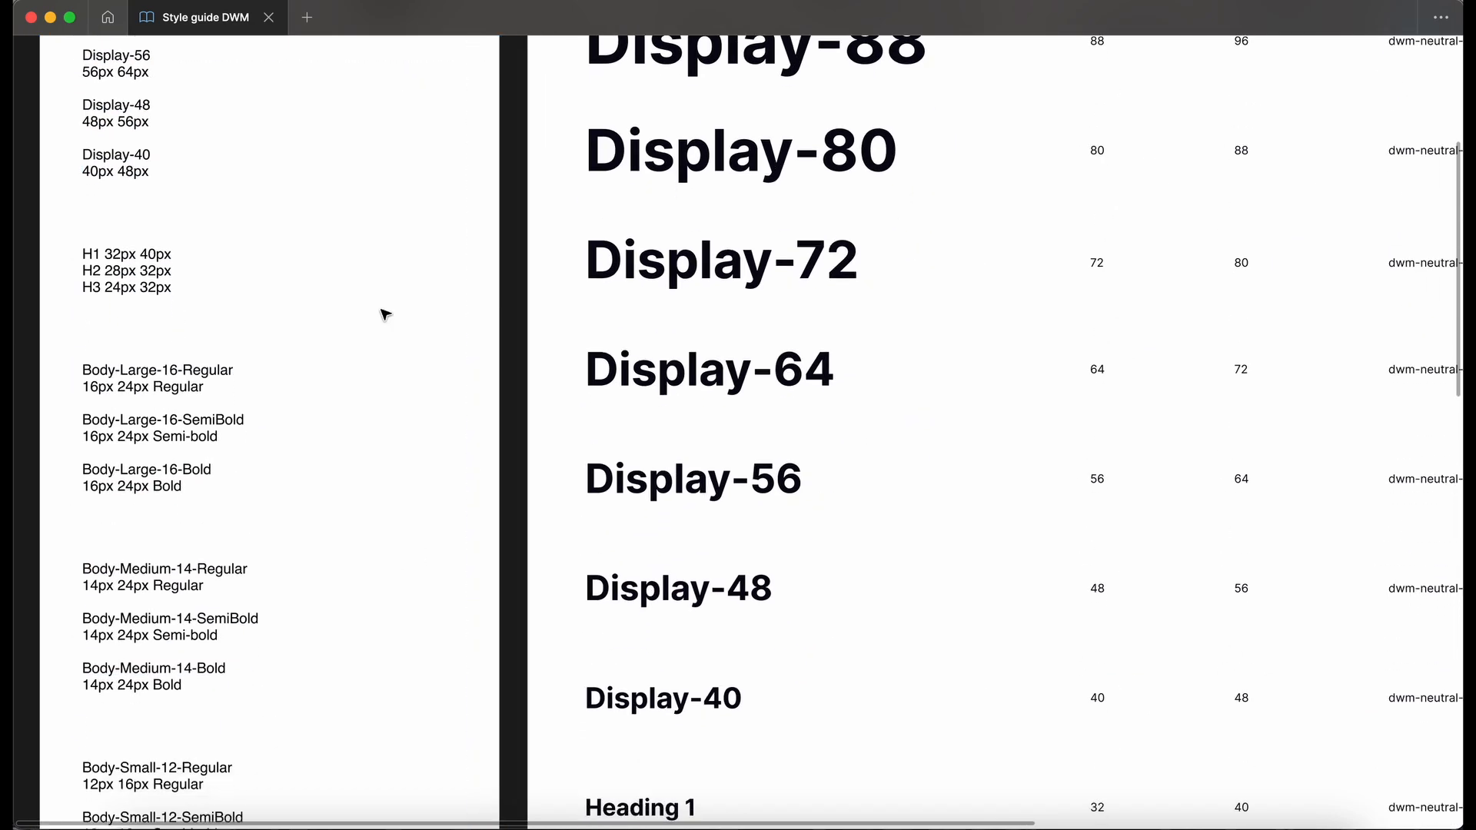
pyautogui.scroll(-6, 649, 604)
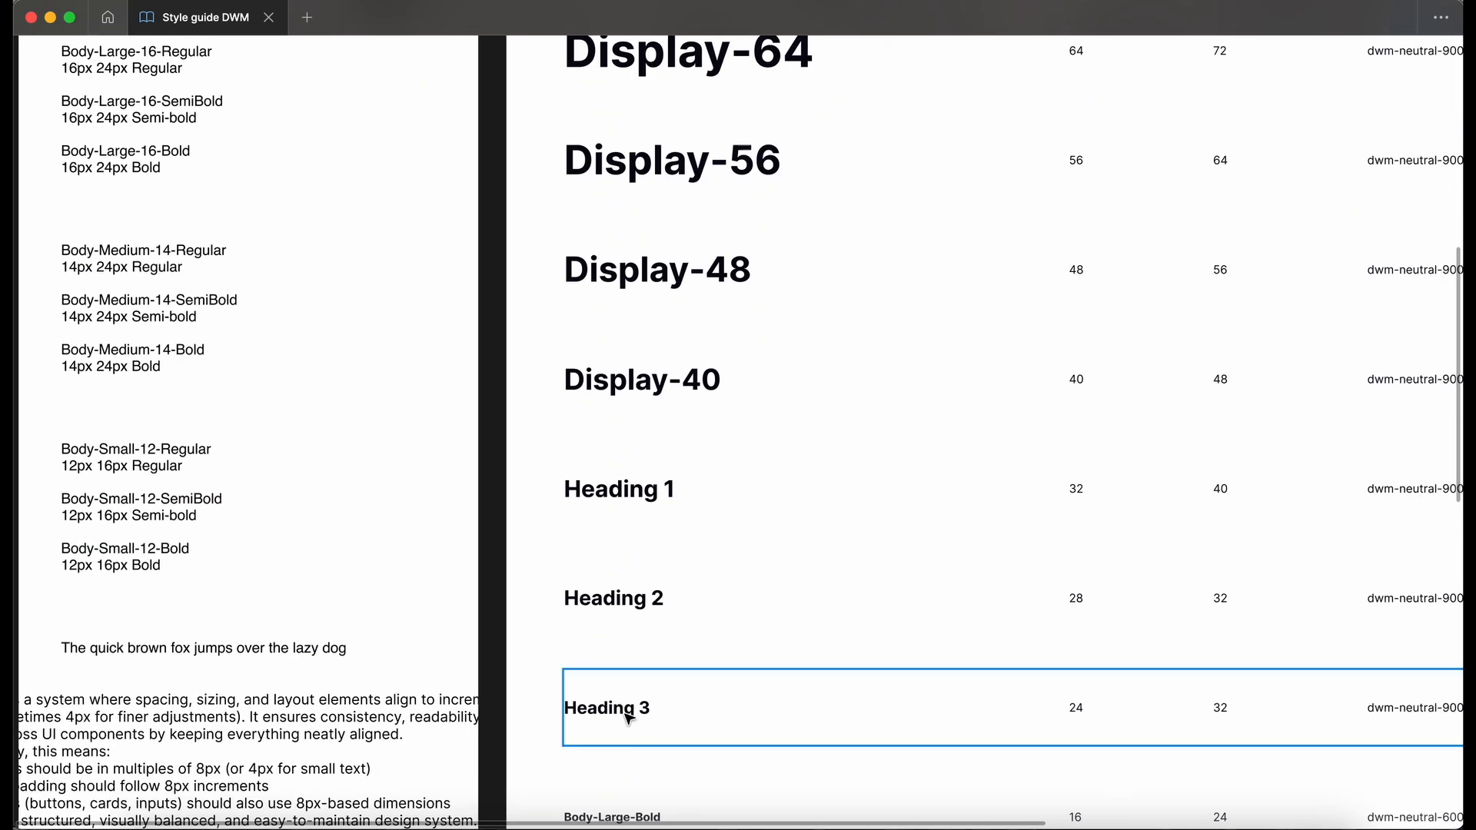
pyautogui.scroll(-10, 659, 801)
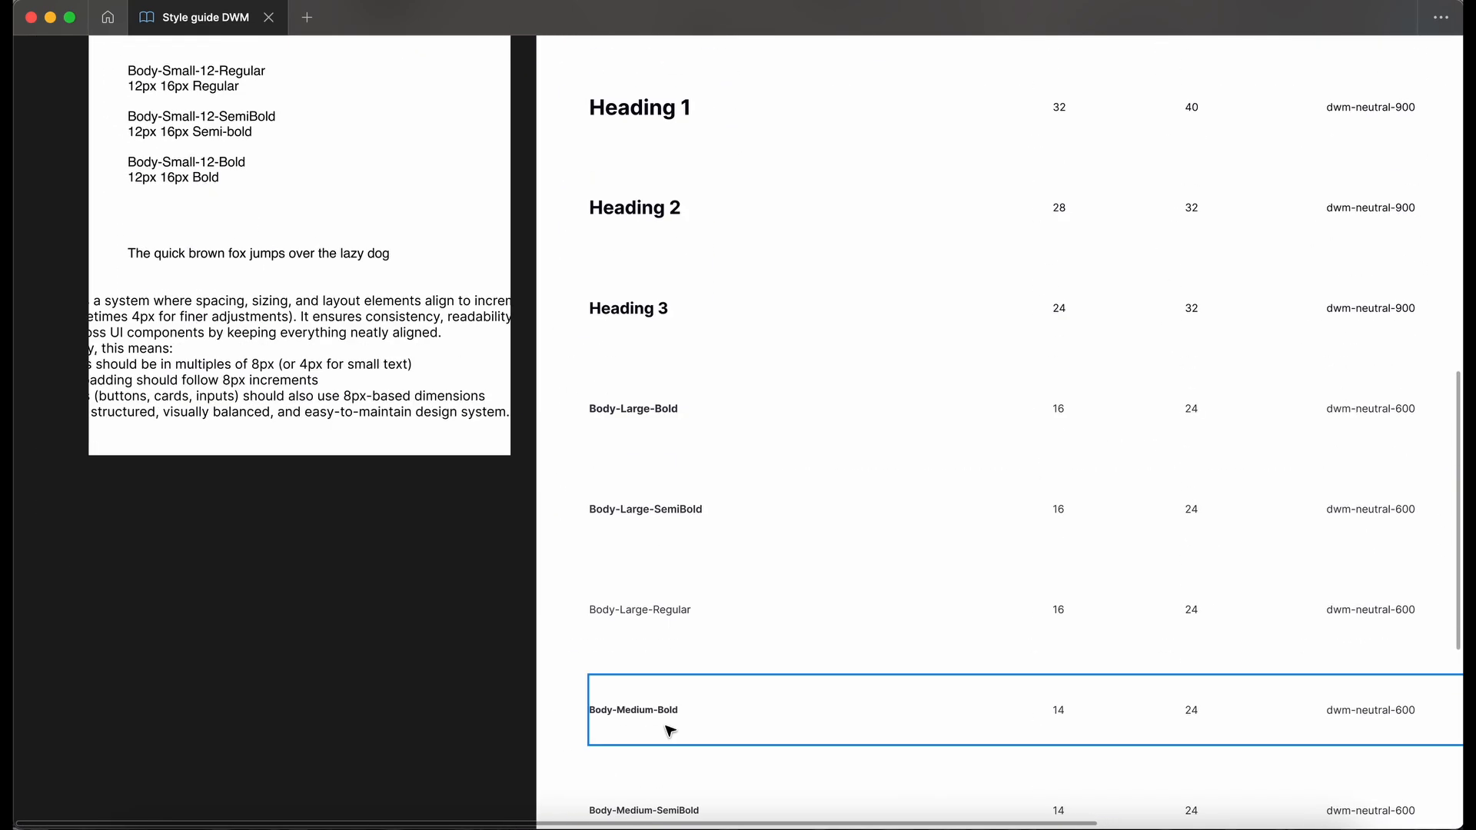
pyautogui.scroll(-6, 454, 690)
pyautogui.scroll(-5, 362, 662)
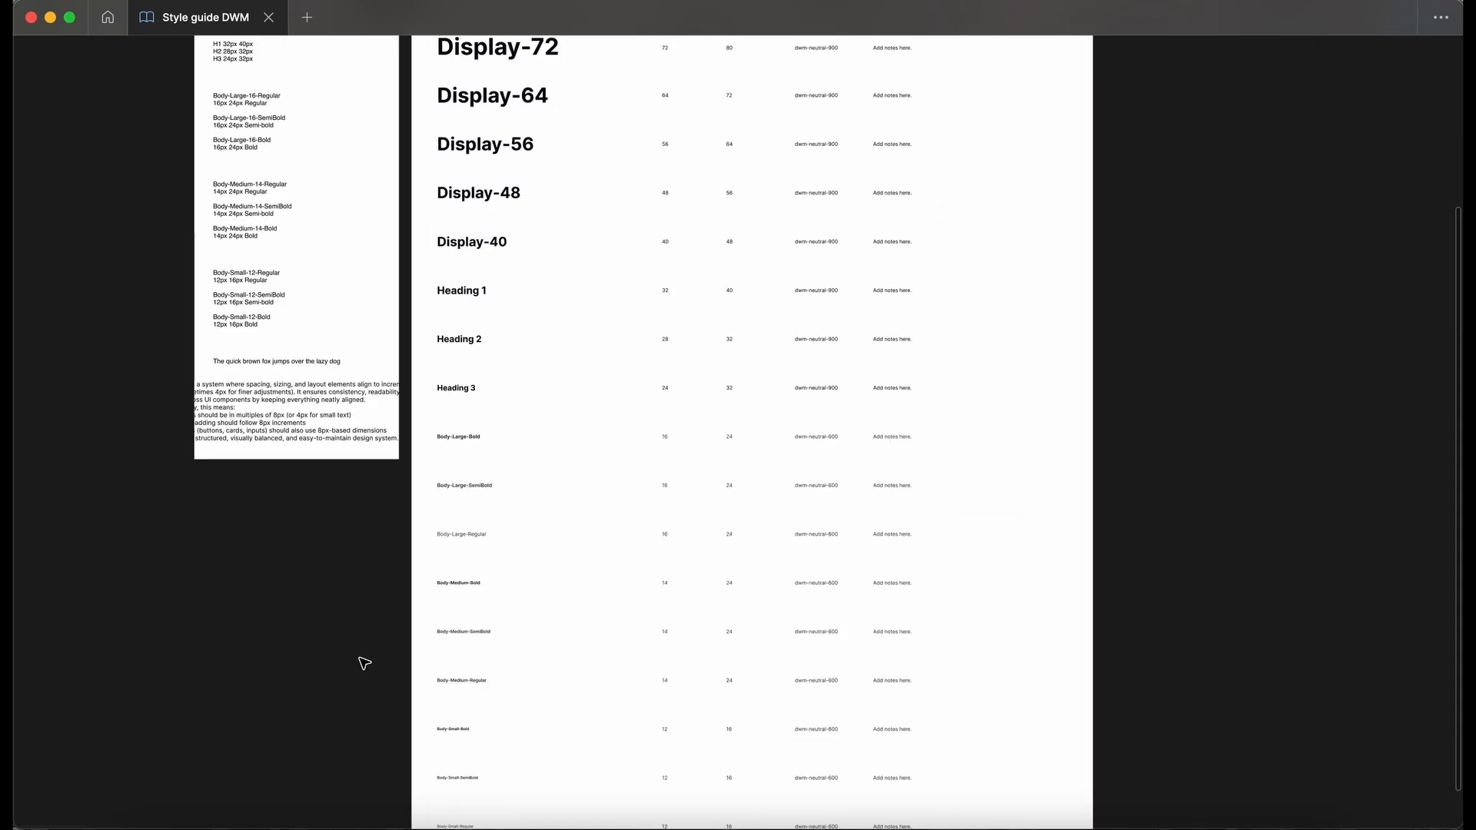
pyautogui.scroll(5, 362, 662)
pyautogui.hscroll(2, 405, 208)
pyautogui.hscroll(2, 466, 117)
# Set the width of the type scale table's frame to 1920.
pyautogui.click(373, 100)
pyautogui.press('super+backslash')
pyautogui.click(1322, 358)
pyautogui.click(1324, 372)
pyautogui.press('super+z')
pyautogui.click(876, 189)
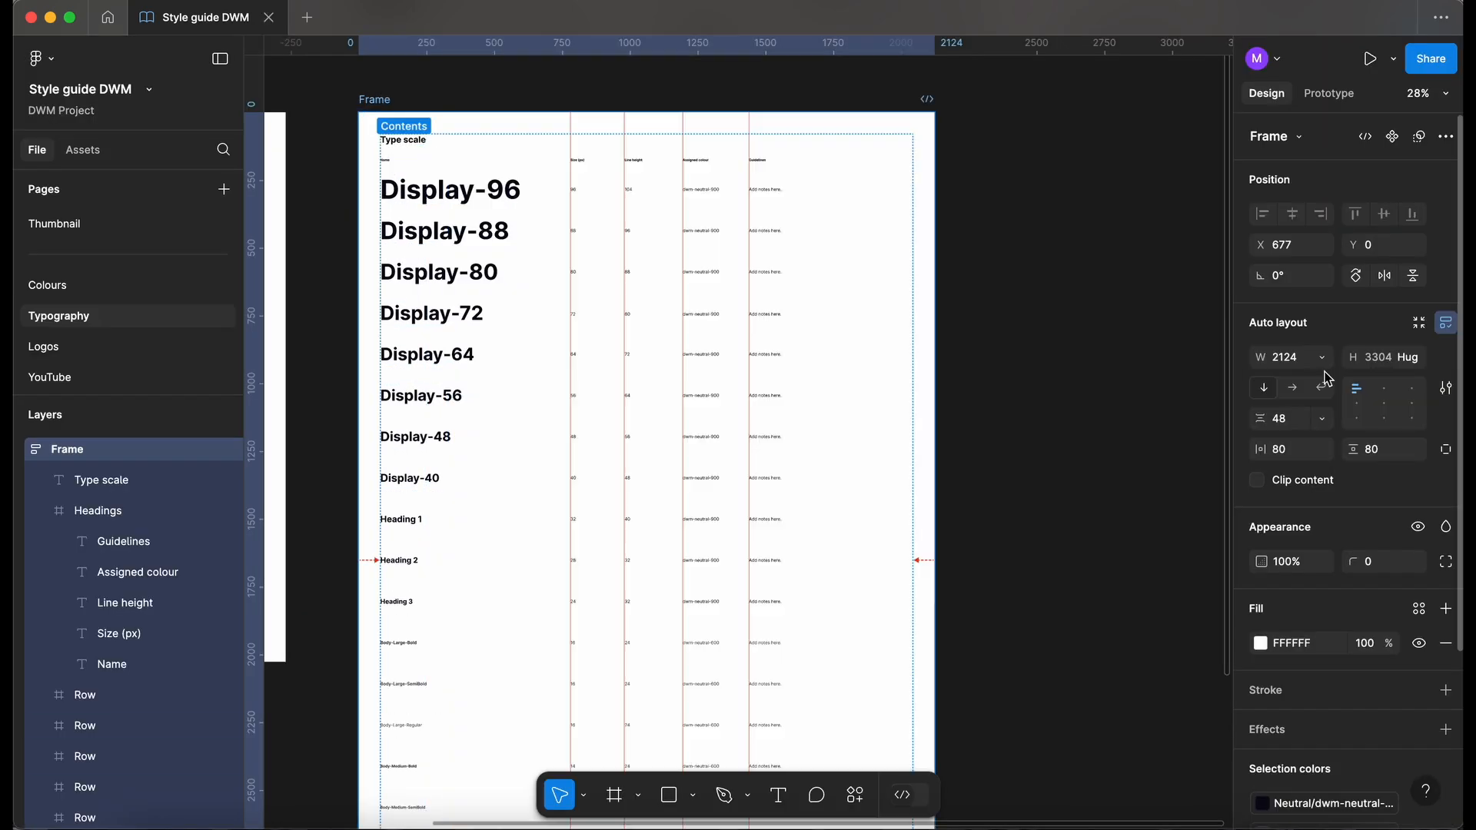
pyautogui.moveTo(936, 188); pyautogui.dragTo(880, 184)
pyautogui.doubleClick(765, 189)
pyautogui.scroll(4, 765, 189)
pyautogui.click(464, 106)
pyautogui.click(1285, 358)
pyautogui.write('1920')
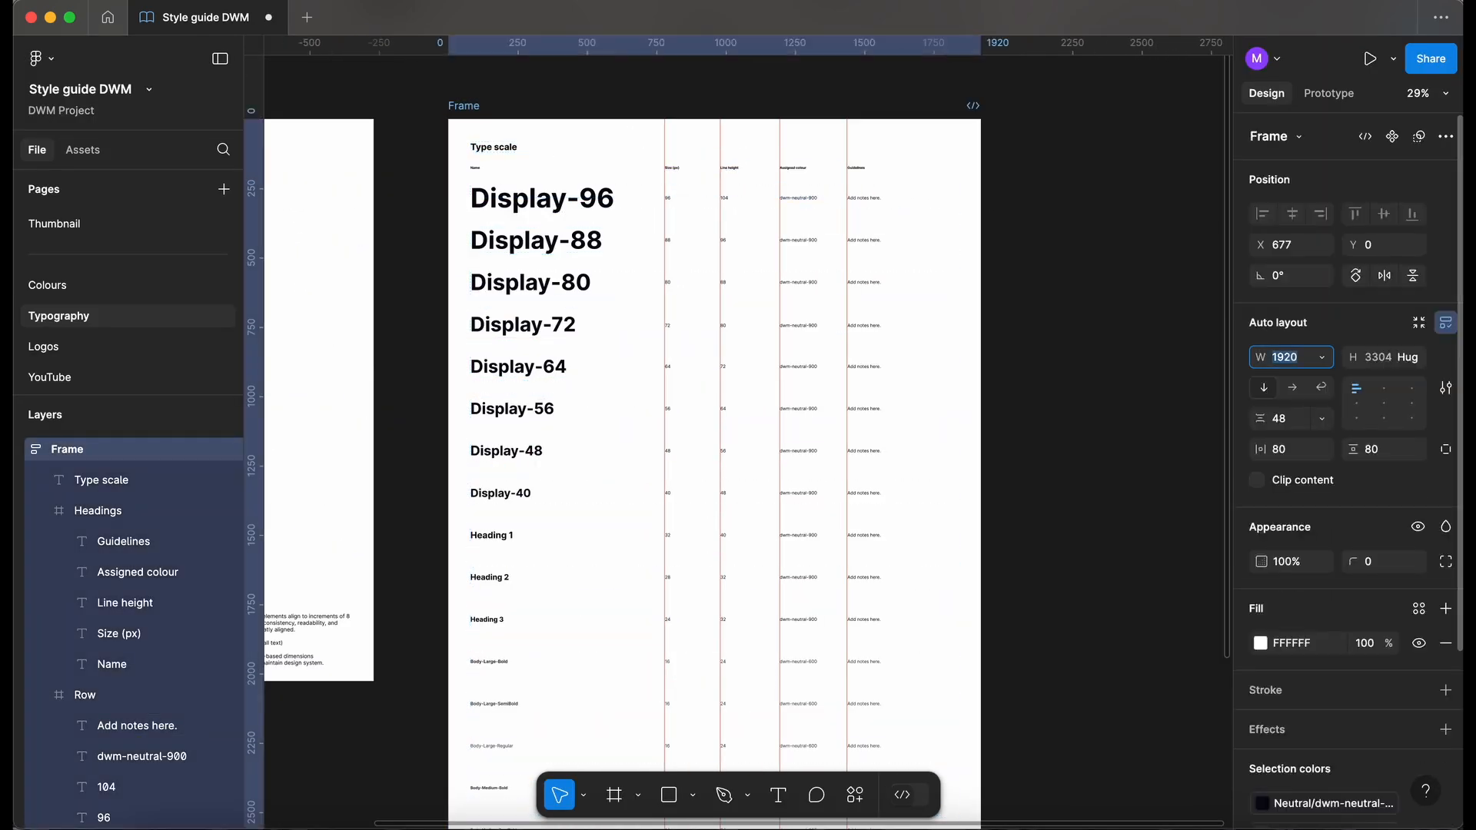
# Hide the rulers and guides and rename the table's frame to "Type scale".
pyautogui.click(1031, 241)
pyautogui.hotkey('shift', 'r')
pyautogui.scroll(-2, 1031, 241)
pyautogui.doubleClick(536, 99)
pyautogui.write('Type scale')
pyautogui.press('Return')
# Inspect the typography settings of the name labels from Display-88 down to the body styles.
pyautogui.scroll(5, 610, 169)
pyautogui.keyDown('super'); pyautogui.click(577, 266); pyautogui.keyUp('super')
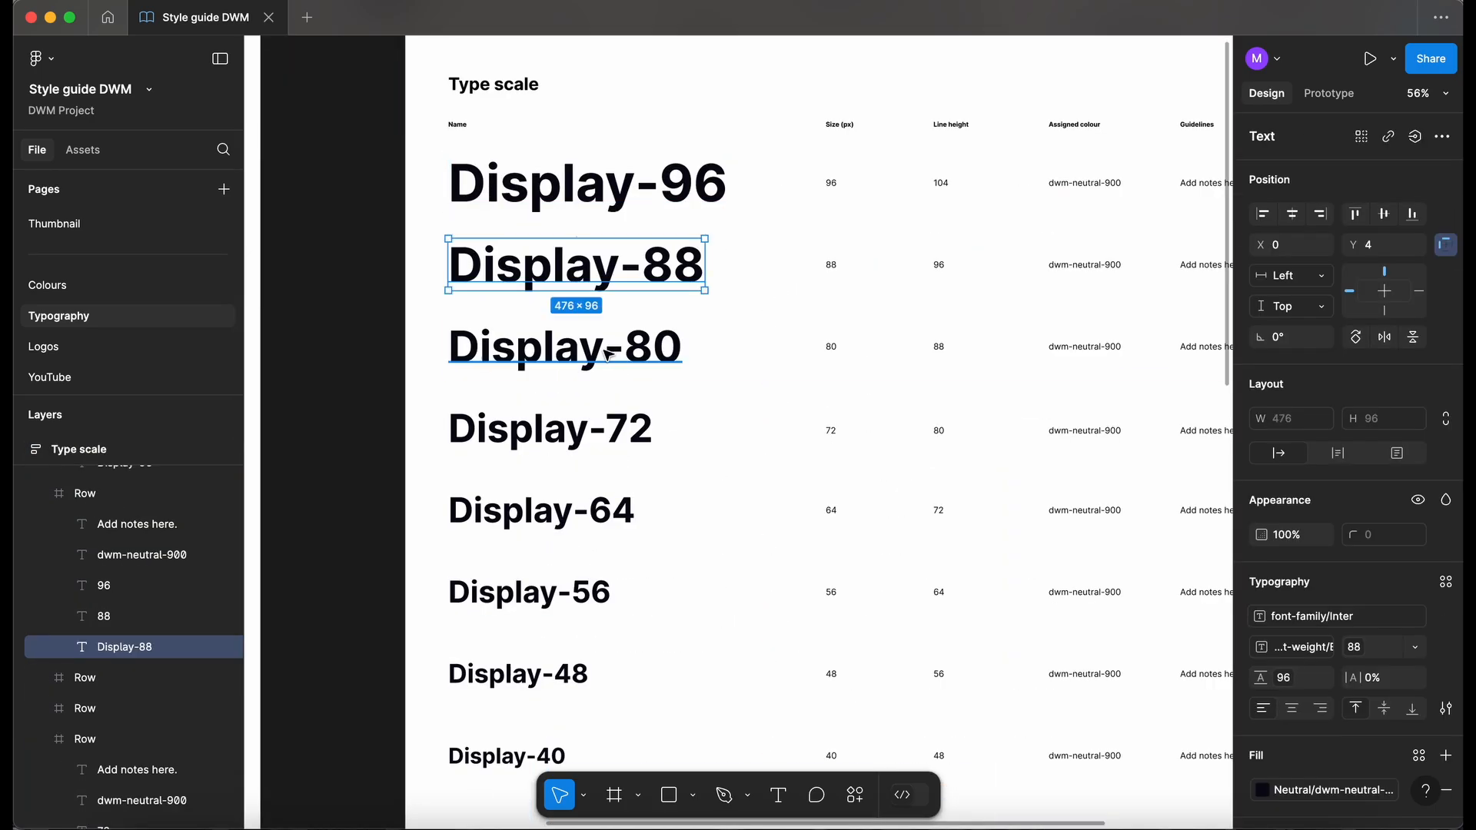
pyautogui.scroll(-4, 492, 361)
pyautogui.keyDown('super'); pyautogui.click(485, 396); pyautogui.keyUp('super')
pyautogui.keyDown('super'); pyautogui.click(461, 505); pyautogui.keyUp('super')
pyautogui.scroll(-3, 519, 495)
pyautogui.keyDown('super'); pyautogui.click(453, 475); pyautogui.keyUp('super')
pyautogui.scroll(-3, 510, 461)
pyautogui.keyDown('super'); pyautogui.click(430, 443); pyautogui.keyUp('super')
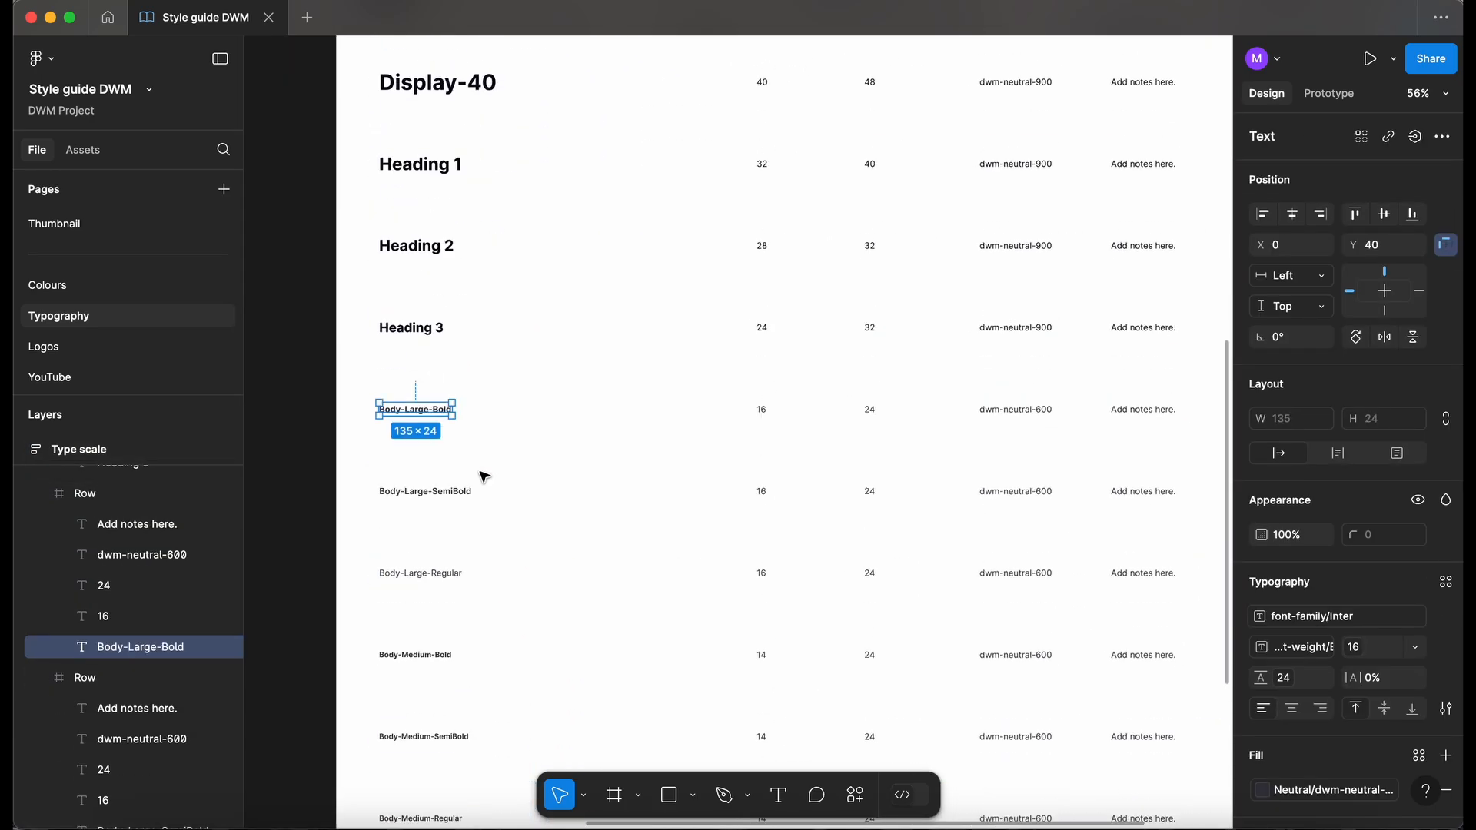
pyautogui.scroll(-3, 485, 474)
pyautogui.keyDown('super'); pyautogui.click(395, 466); pyautogui.keyUp('super')
pyautogui.scroll(-3, 395, 478)
pyautogui.keyDown('super'); pyautogui.click(396, 485); pyautogui.keyUp('super')
pyautogui.keyDown('super'); pyautogui.click(384, 647); pyautogui.keyUp('super')
pyautogui.click(922, 691)
# Replace the placeholder guideline in all the display rows with "Used for visual impact on a page.".
pyautogui.scroll(12, 951, 635)
pyautogui.scroll(-4, 951, 621)
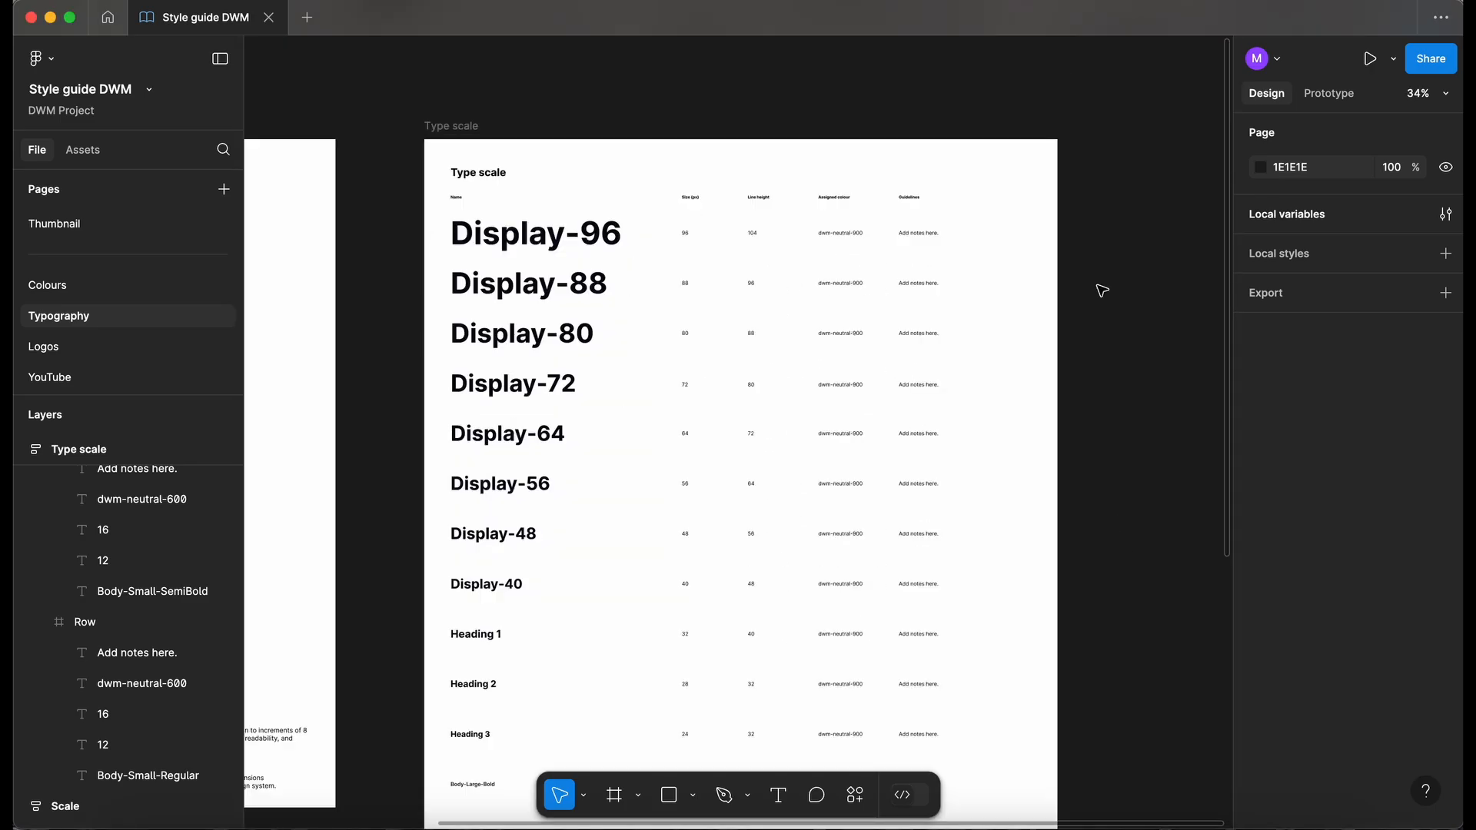
pyautogui.scroll(5, 1102, 291)
pyautogui.doubleClick(961, 287)
pyautogui.write('Used for visual impact on a page.')
pyautogui.doubleClick(956, 389)
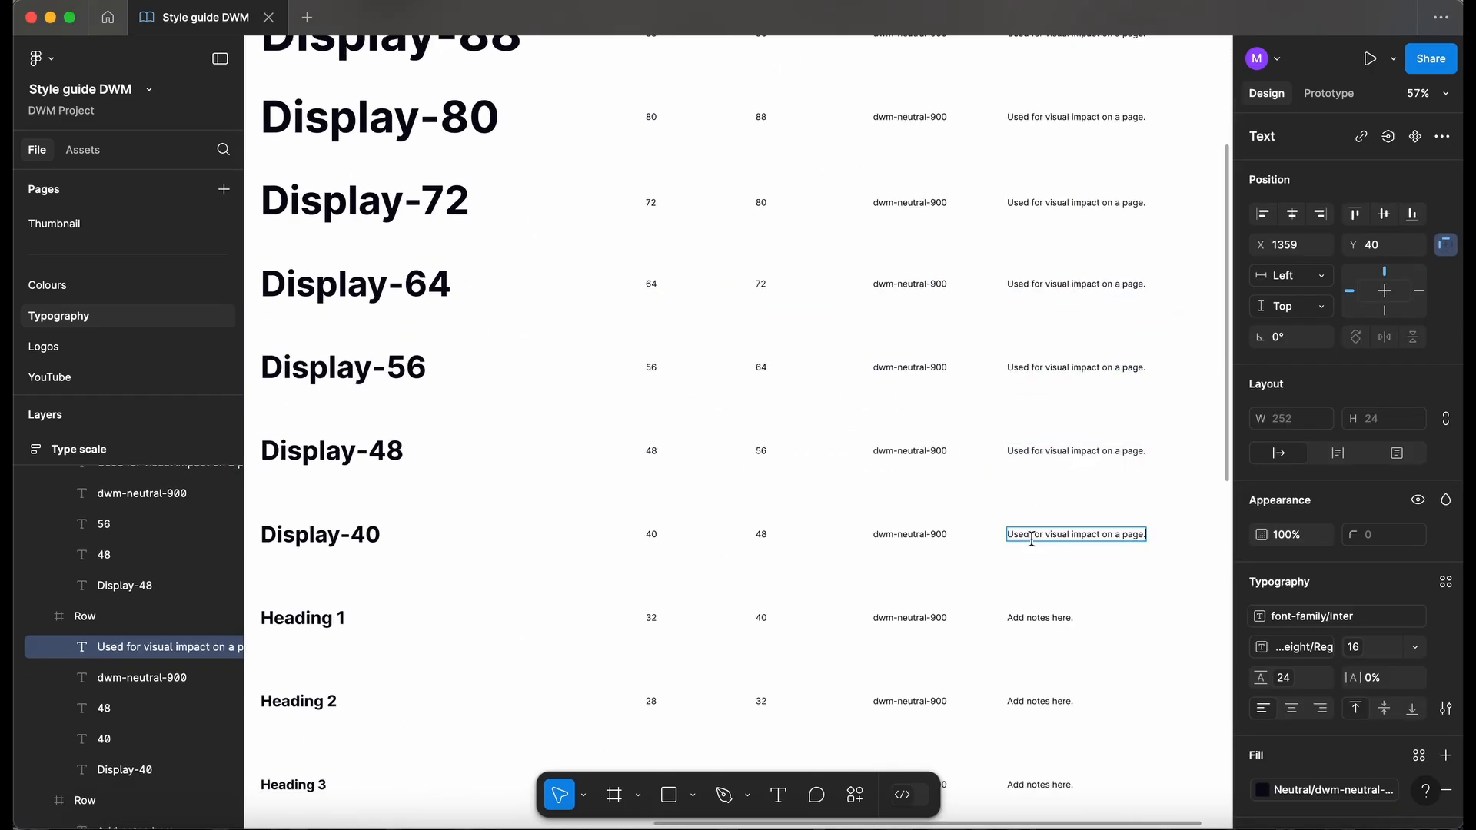
# Set the guidelines to "Used as the main heading on a page." for Heading 1 and "Used to describe sections on a page." for Heading 2.
pyautogui.scroll(-3, 1041, 517)
pyautogui.doubleClick(1075, 462)
pyautogui.write('Used as the main heading on a page.')
pyautogui.doubleClick(1076, 546)
pyautogui.write('Used to describe sections on a page.')
# Set the Heading 3 guideline to "Used as a subheading to add details within a section.", wrapped over two lines.
pyautogui.doubleClick(1074, 631)
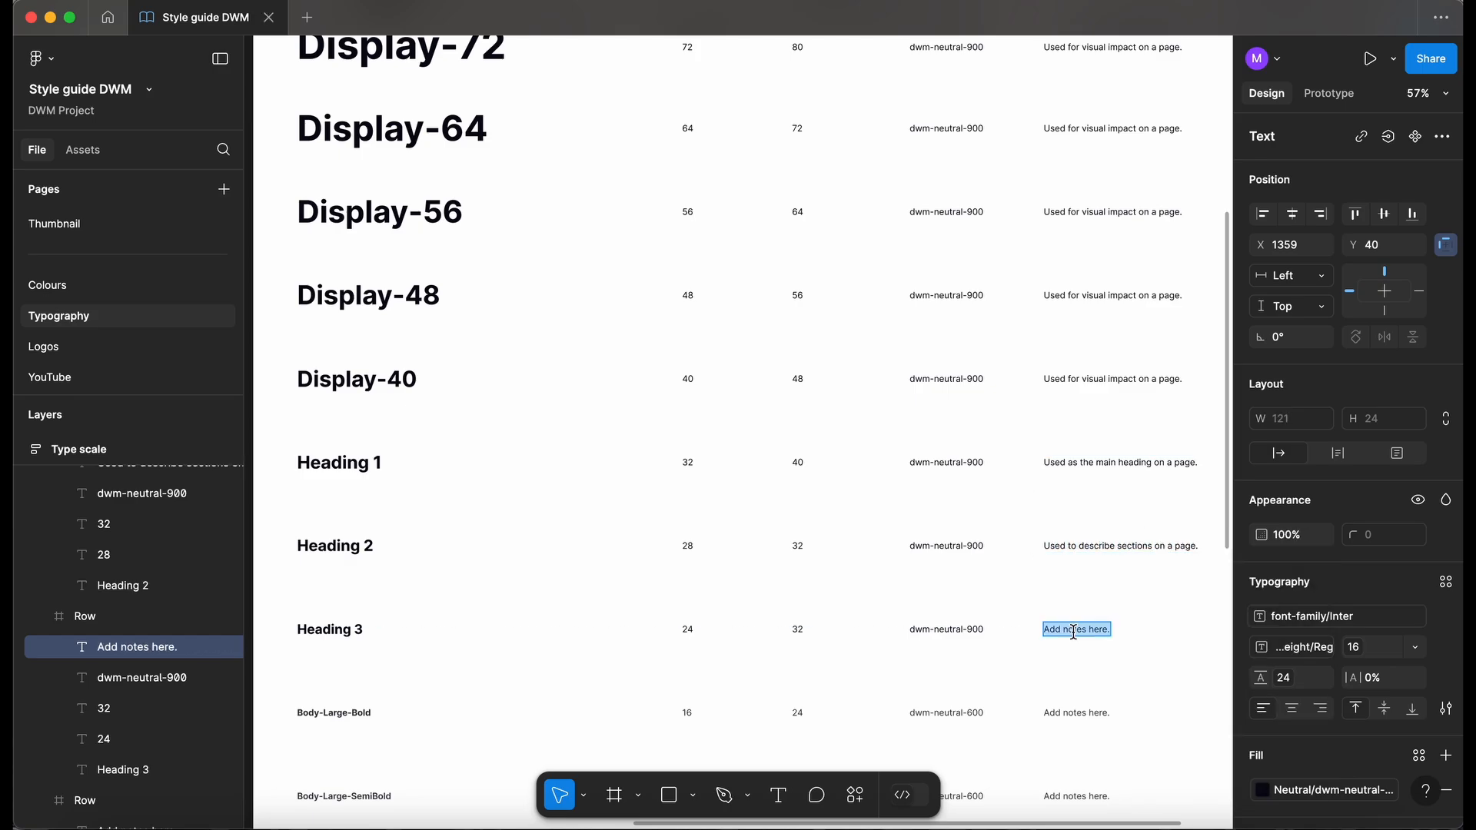
pyautogui.write('Used as a subheading to add details within a section.')
pyautogui.scroll(5, 1179, 451)
pyautogui.scroll(-3, 1179, 451)
pyautogui.press('Escape')
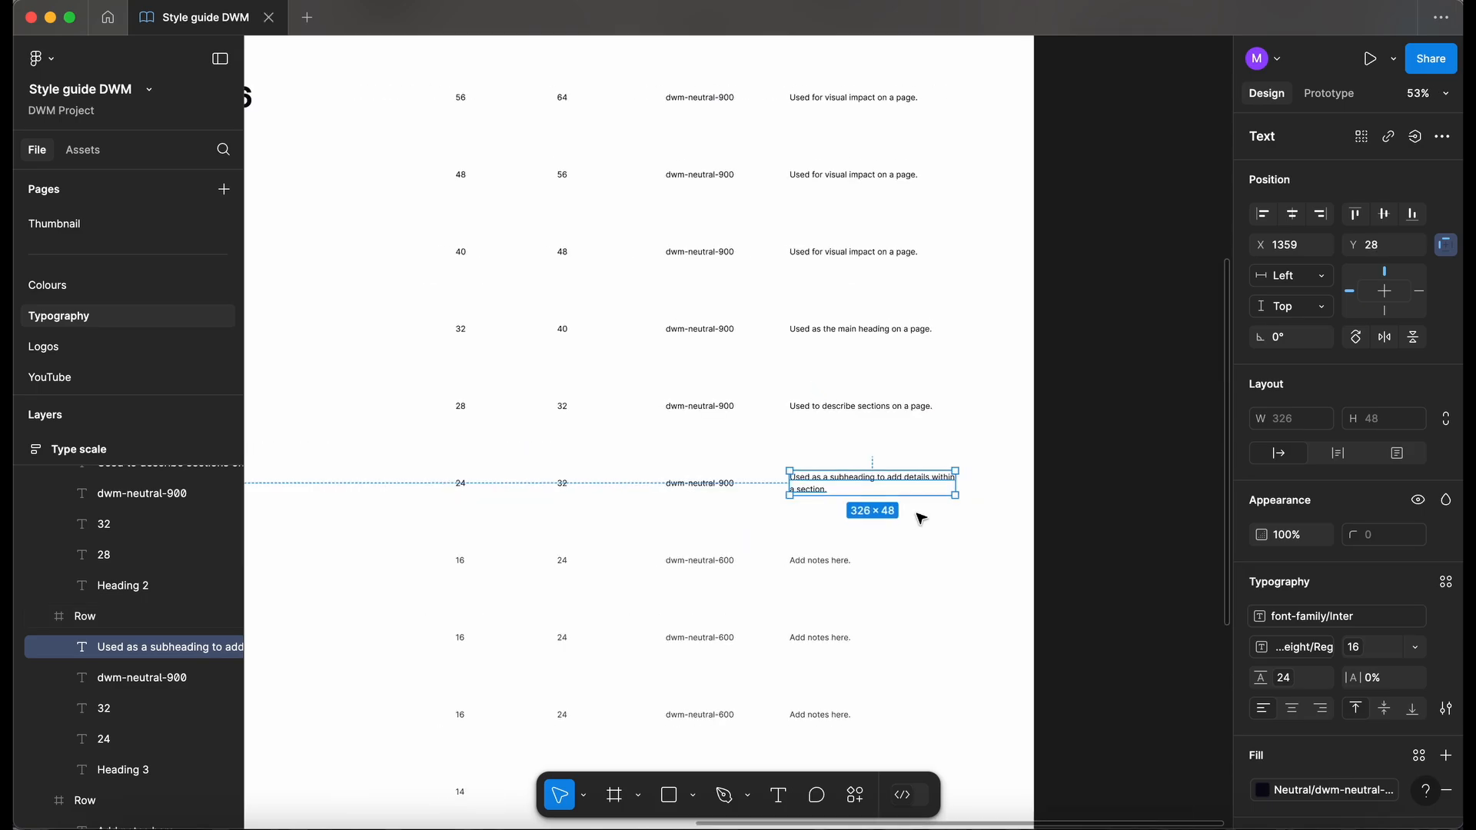
# Replace the Body-Large-Bold row's placeholder guideline with "Used to highlight important text.".
pyautogui.scroll(-5, 920, 517)
pyautogui.doubleClick(975, 484)
pyautogui.press('BackSpace')
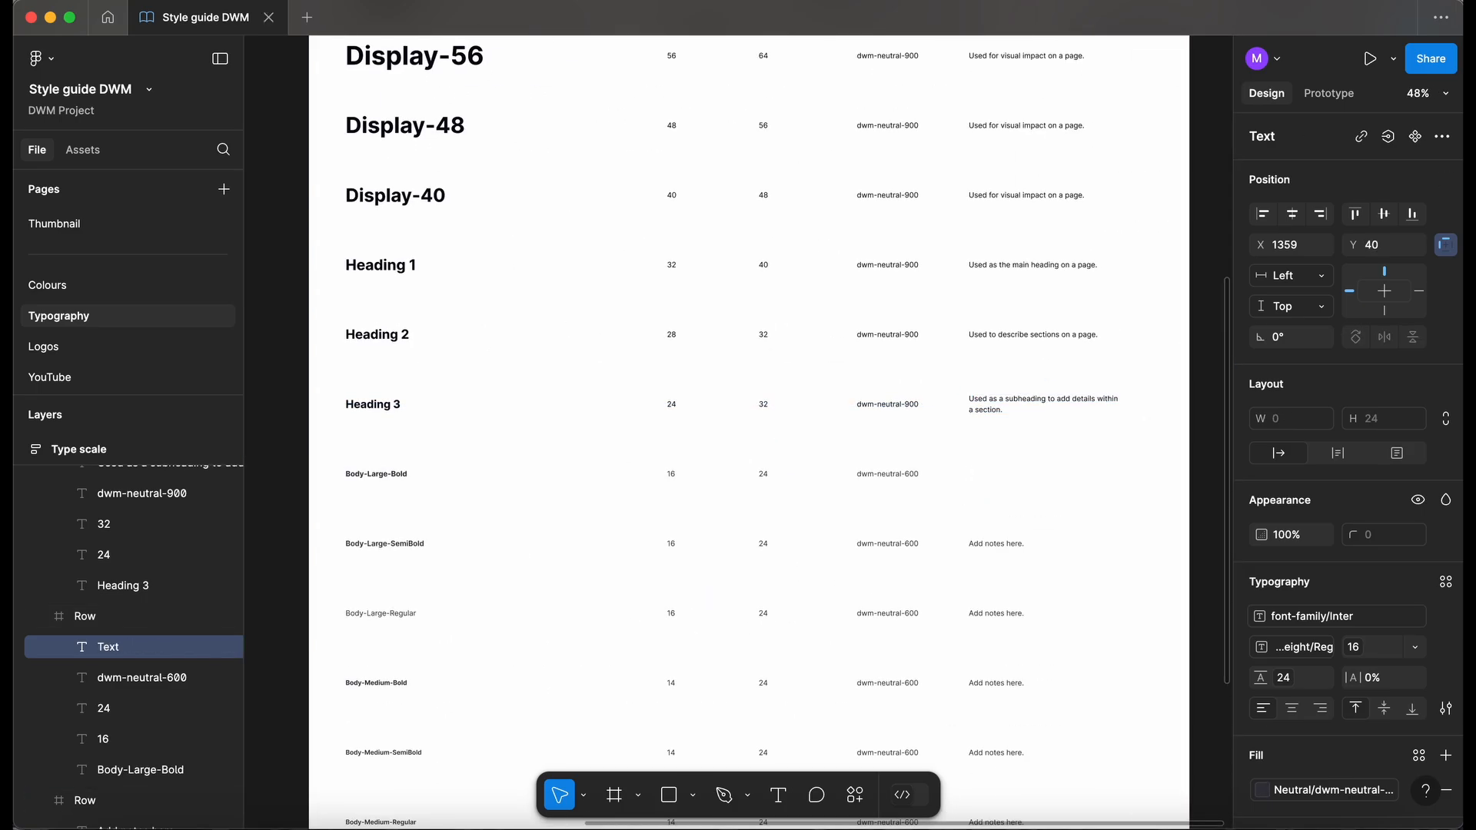
pyautogui.write('Used to highlight important text.')
# Copy the Body-Large-Bold guideline into the remaining Bold and SemiBold body rows.
pyautogui.press('super+a')
pyautogui.press('super+c')
pyautogui.doubleClick(995, 547)
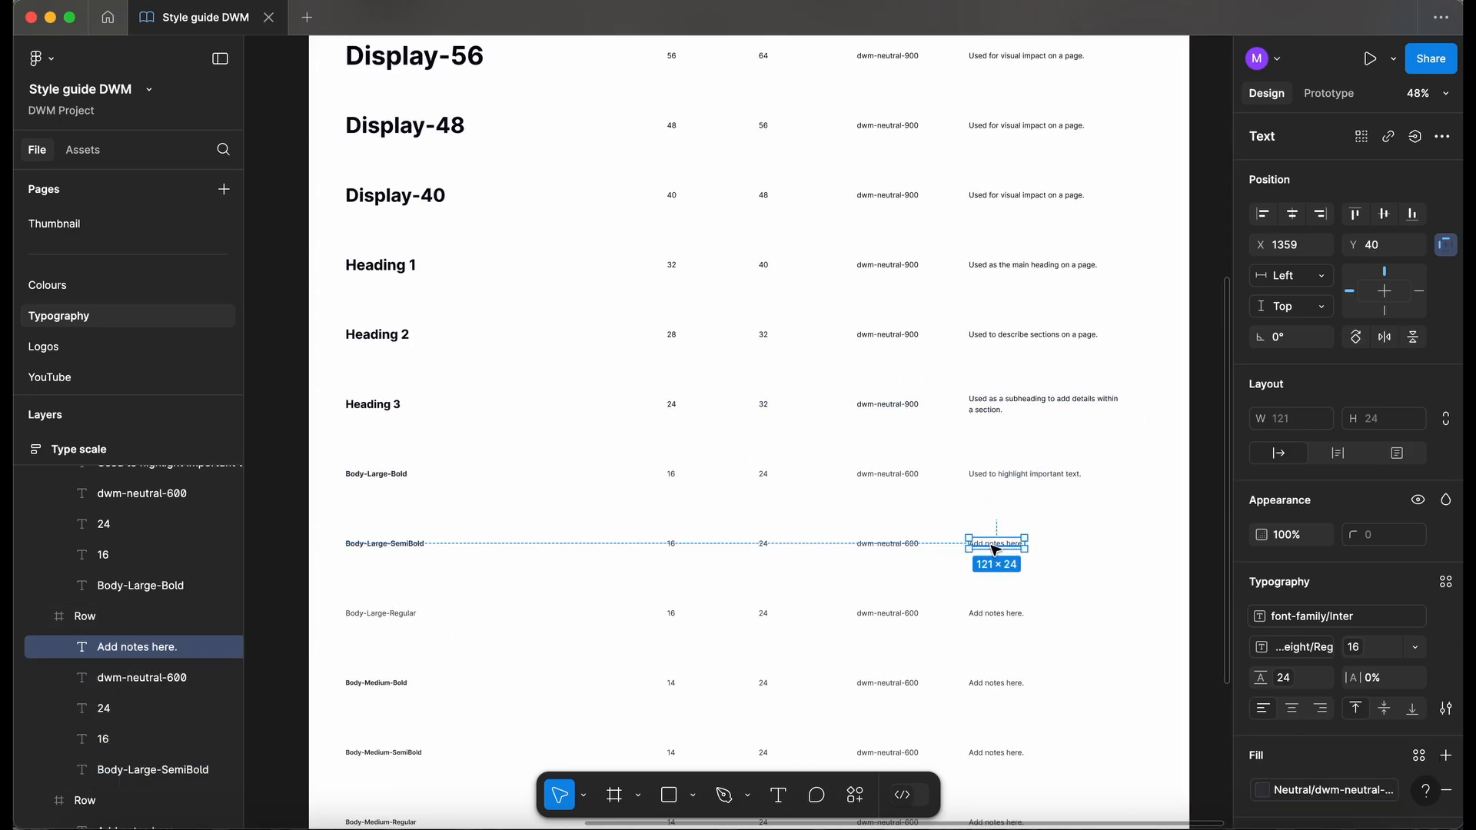
pyautogui.press('super+v')
pyautogui.scroll(-3, 1000, 547)
pyautogui.doubleClick(1021, 511)
pyautogui.press('super+v')
# Set the guideline to "Used as text throughout designs." in the Body-Large-Regular, Body-Medium-Regular and Body-Small-Regular rows.
pyautogui.scroll(3, 1046, 561)
pyautogui.click(1076, 463)
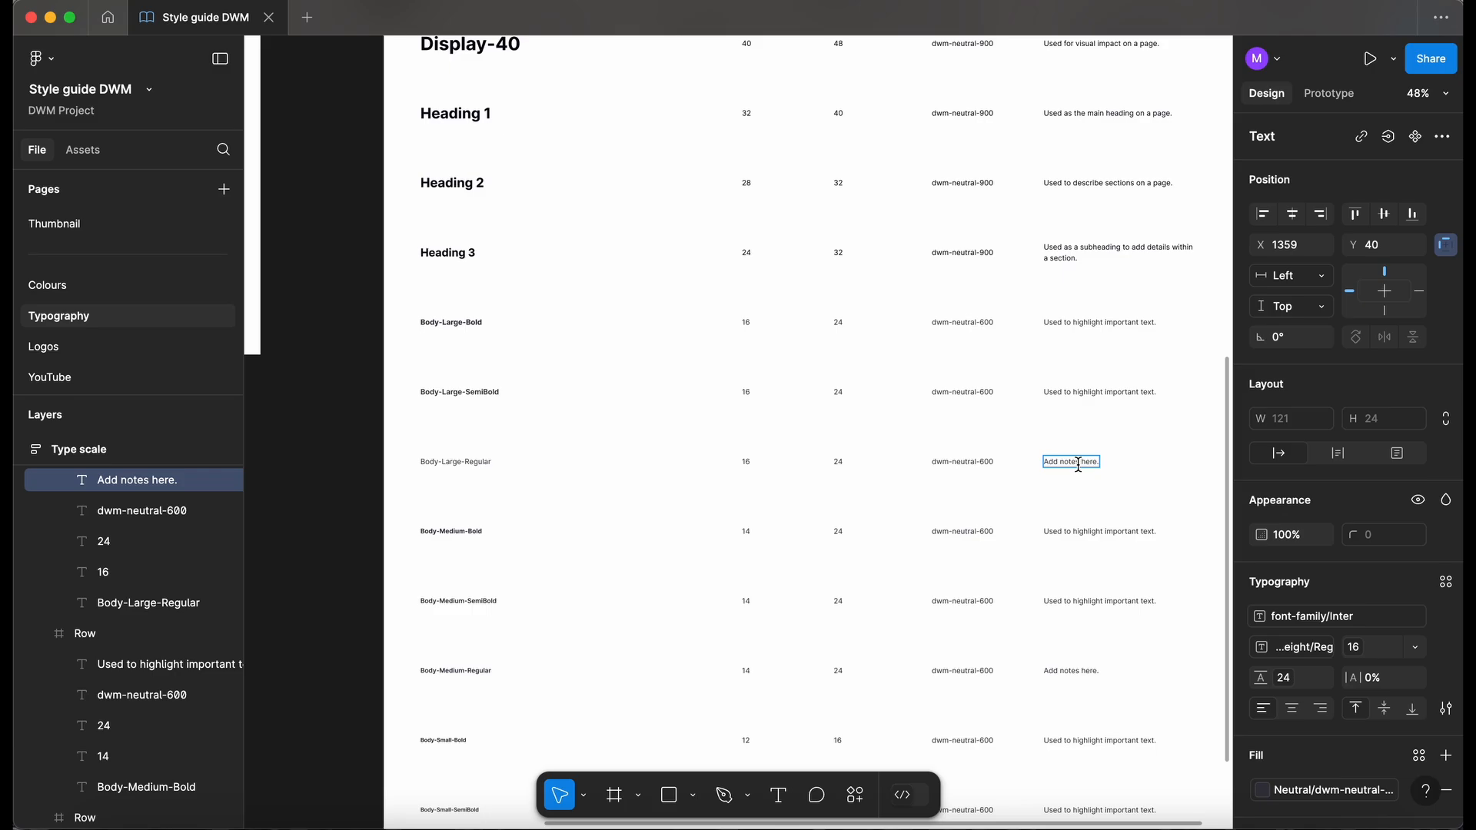
pyautogui.write('Used as text throughout designs.')
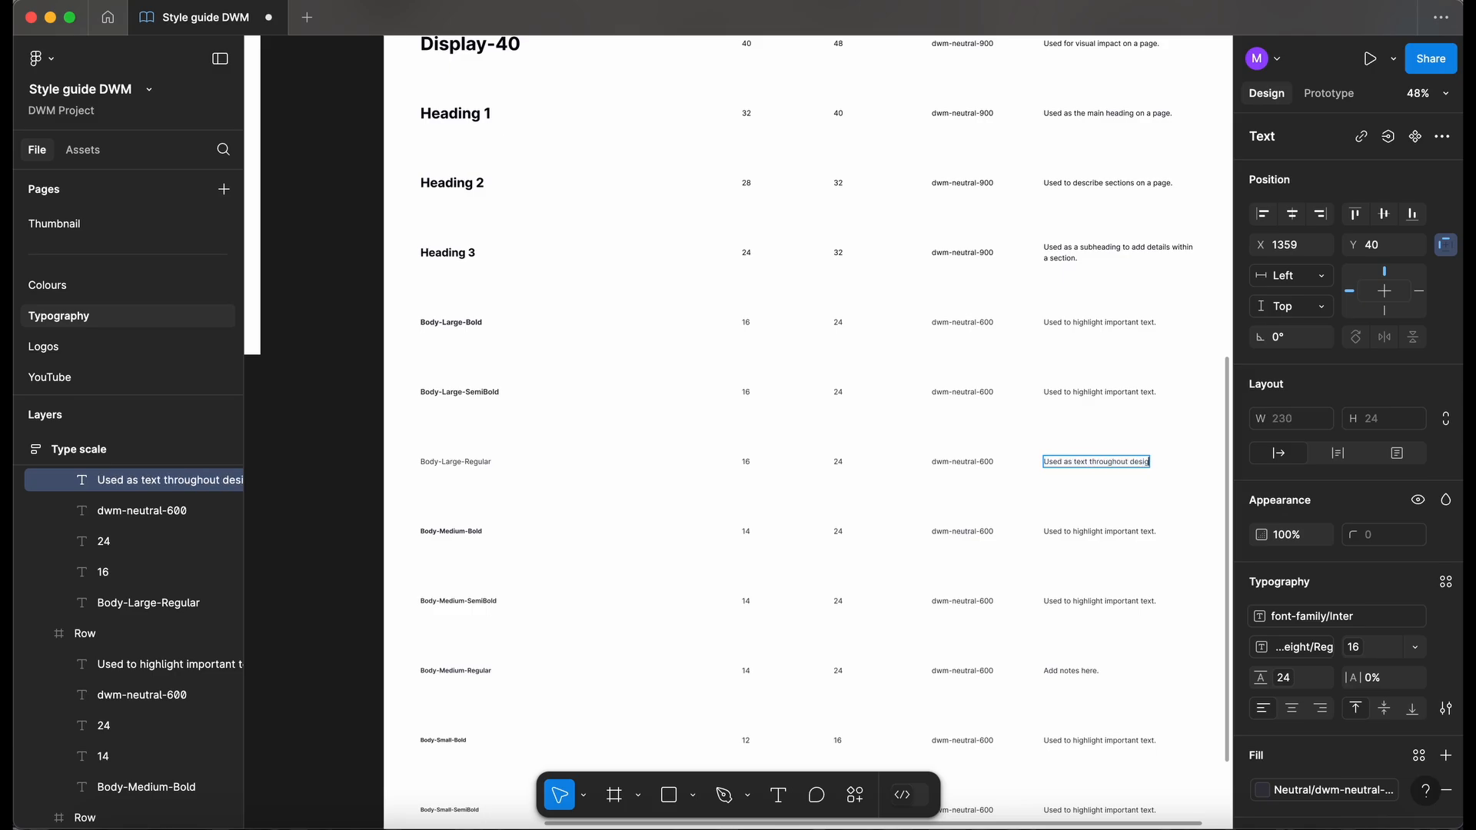
pyautogui.press('super+a')
pyautogui.scroll(-3, 1076, 516)
pyautogui.doubleClick(1062, 507)
pyautogui.press('super+v')
pyautogui.doubleClick(1063, 717)
pyautogui.press('super+v')
# Review the whole type scale table with the interface hidden, from the display rows down to the body rows.
pyautogui.press('super+backslash')
pyautogui.scroll(1, 722, 146)
pyautogui.scroll(-1, 526, 576)
pyautogui.scroll(3, 529, 385)
pyautogui.scroll(-5, 615, 269)
pyautogui.press('super+backslash')
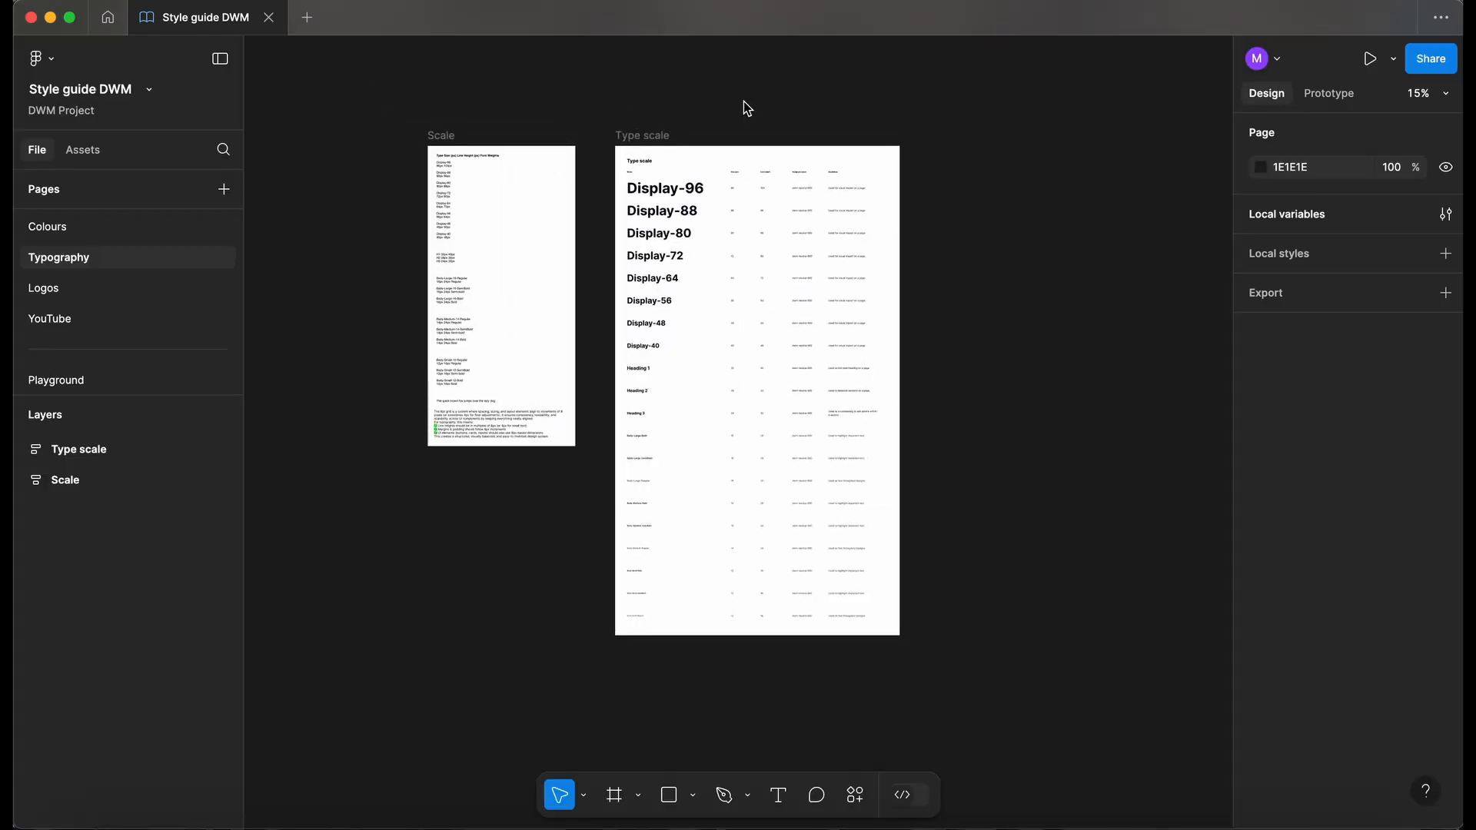
pyautogui.scroll(2, 748, 106)
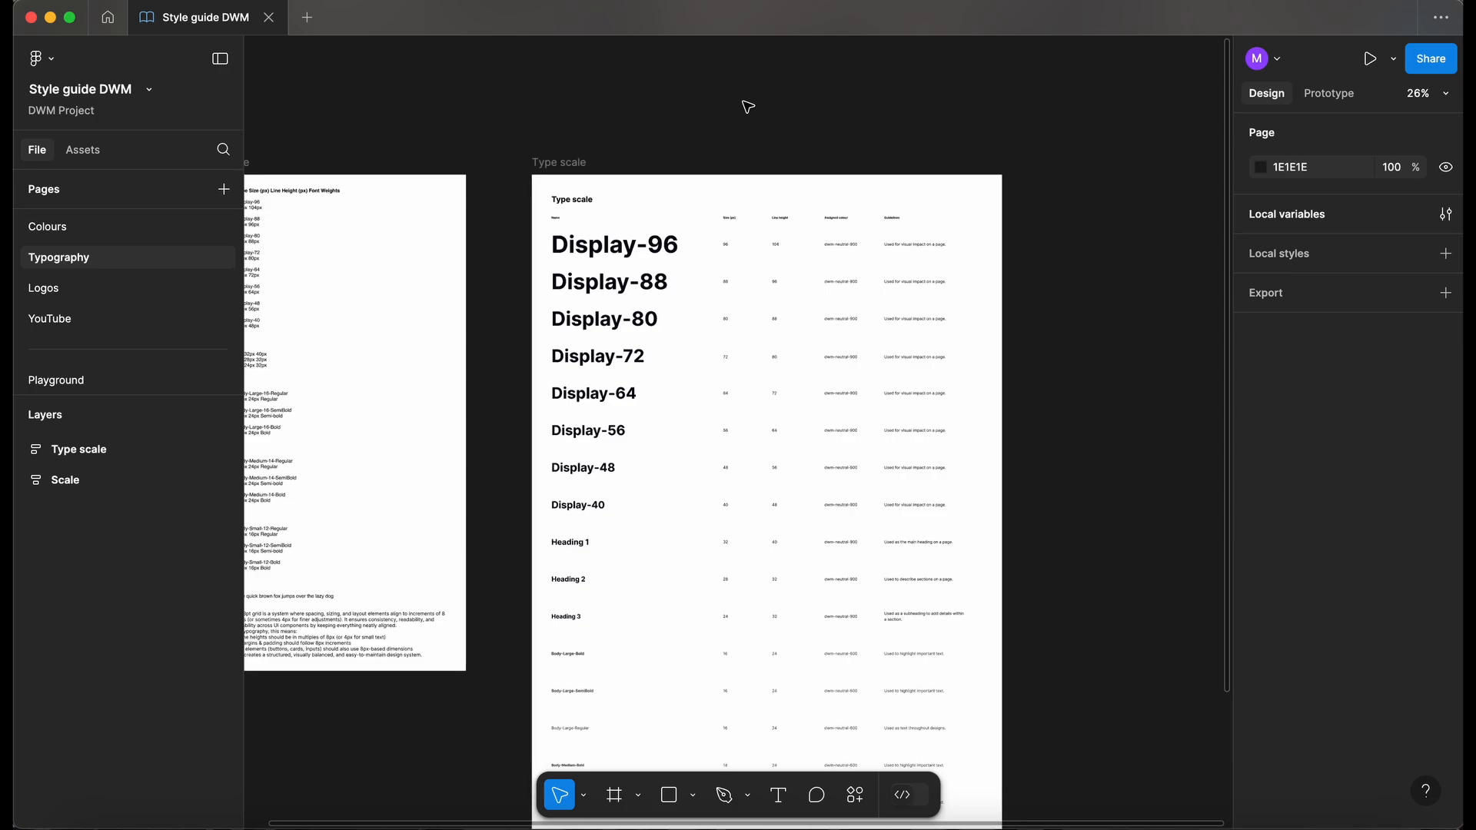
pyautogui.scroll(3, 748, 106)
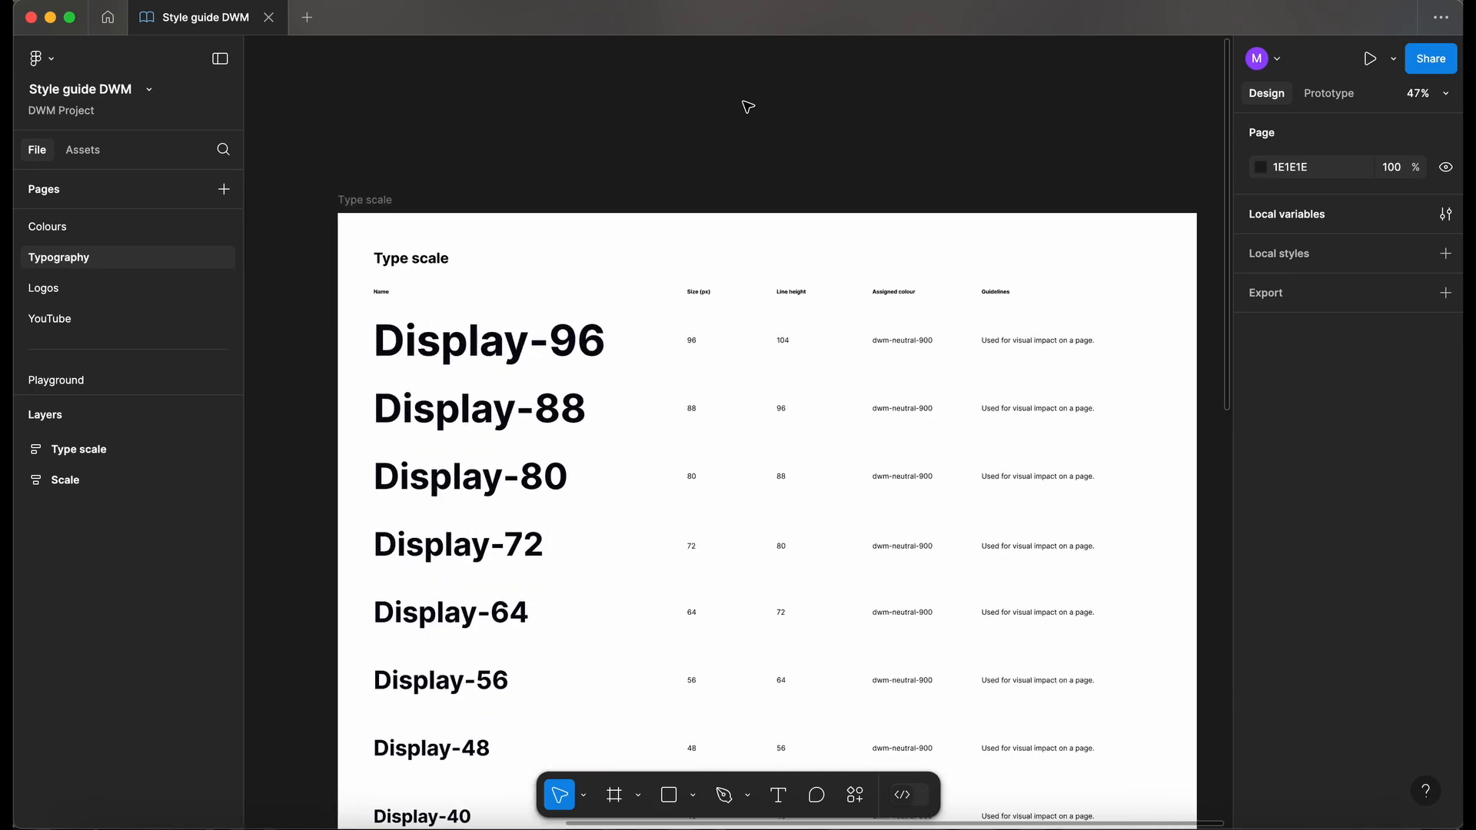
pyautogui.press('super+backslash')
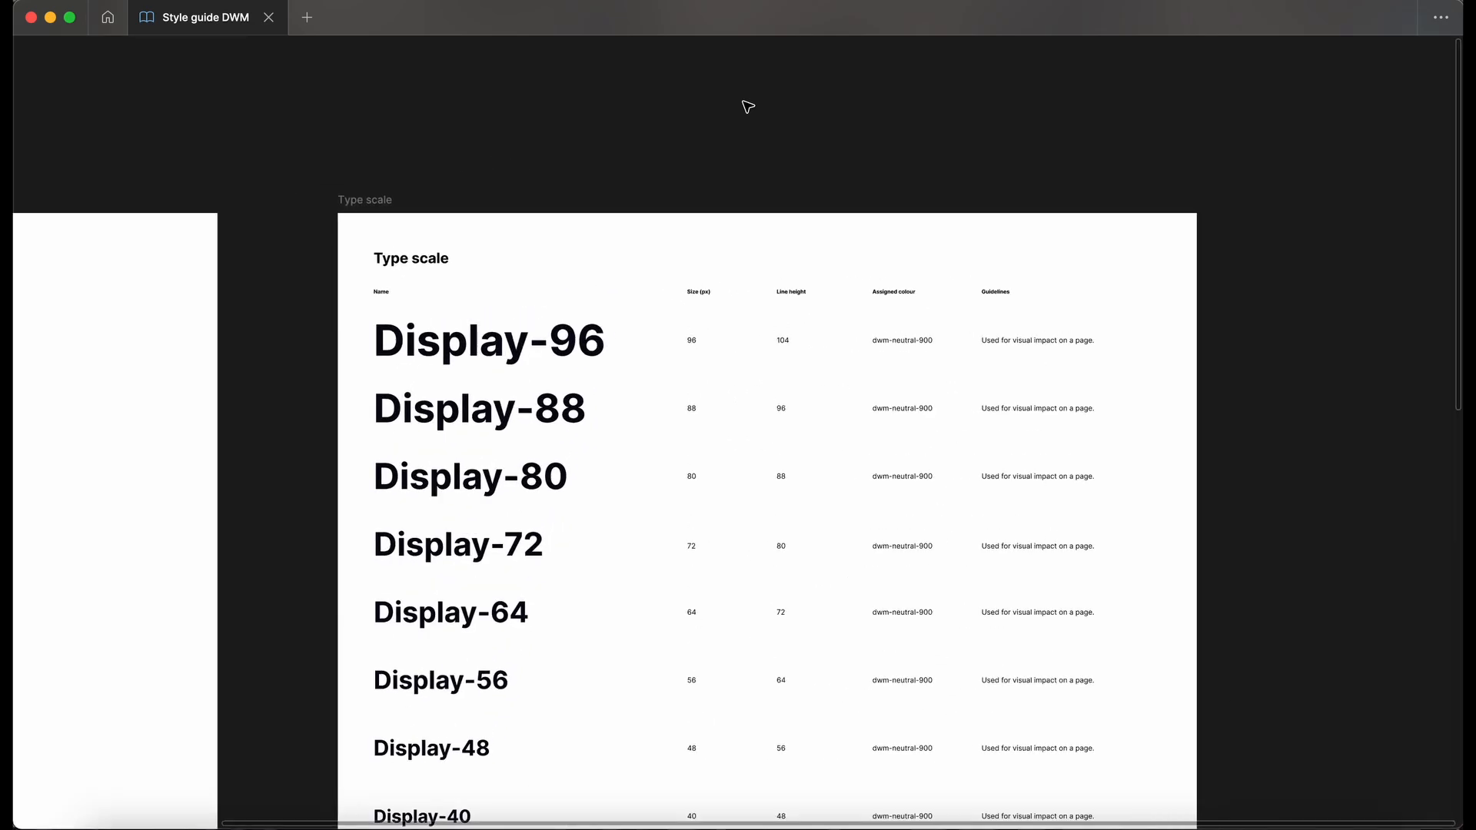
pyautogui.scroll(3, 748, 106)
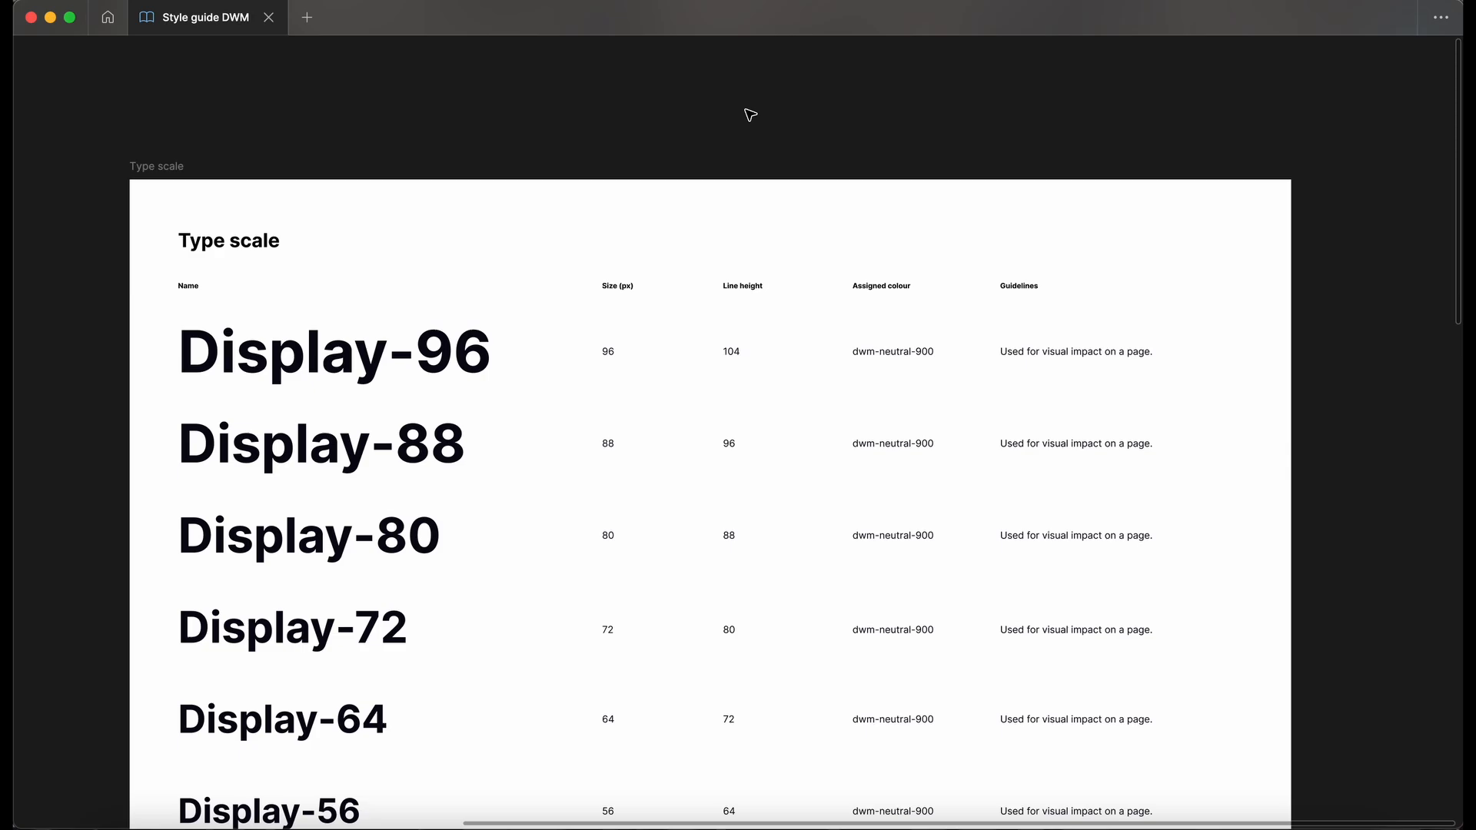
pyautogui.scroll(-1, 750, 121)
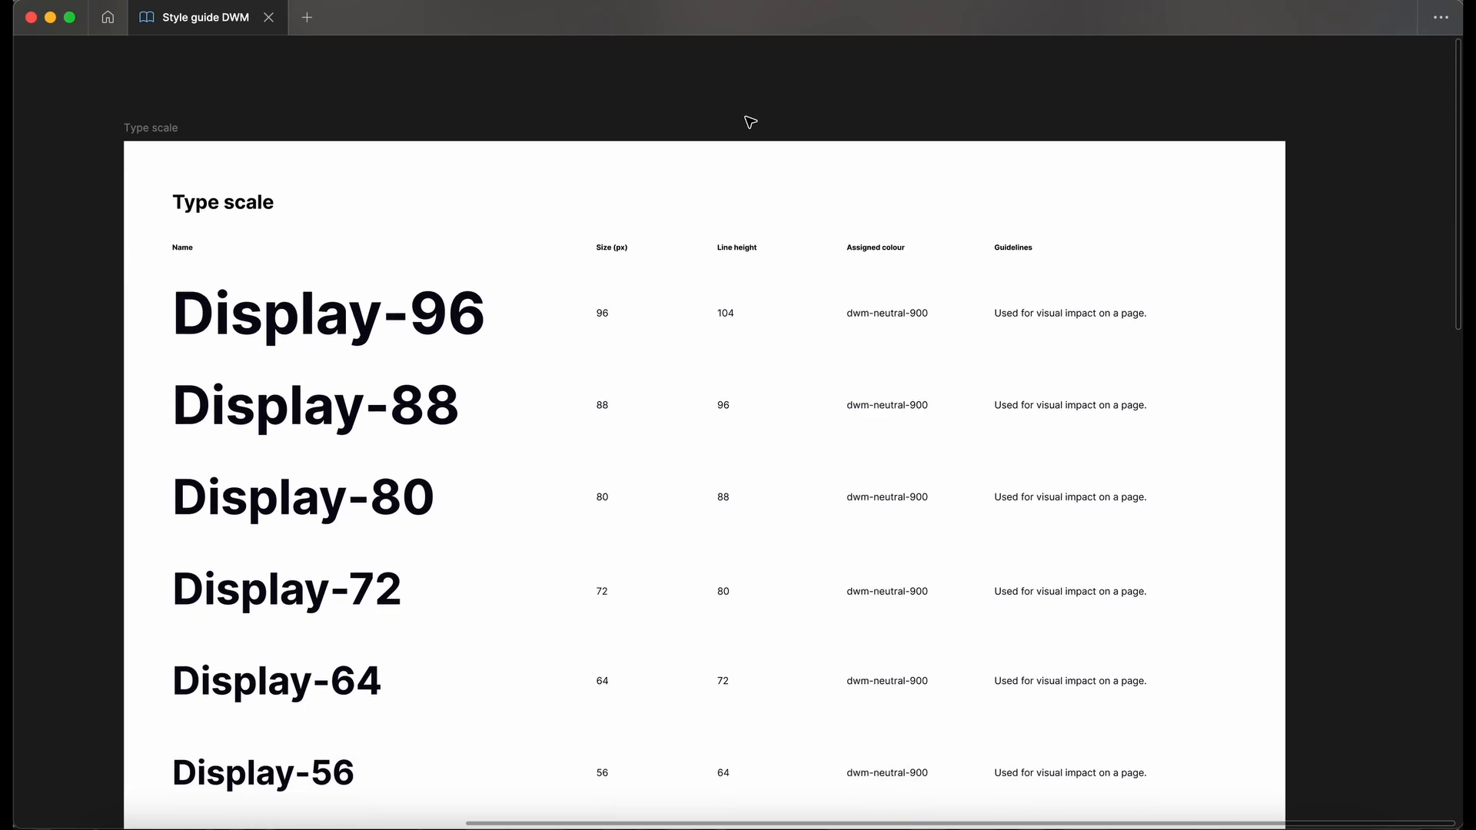
pyautogui.scroll(-2, 750, 123)
pyautogui.scroll(-5, 671, 140)
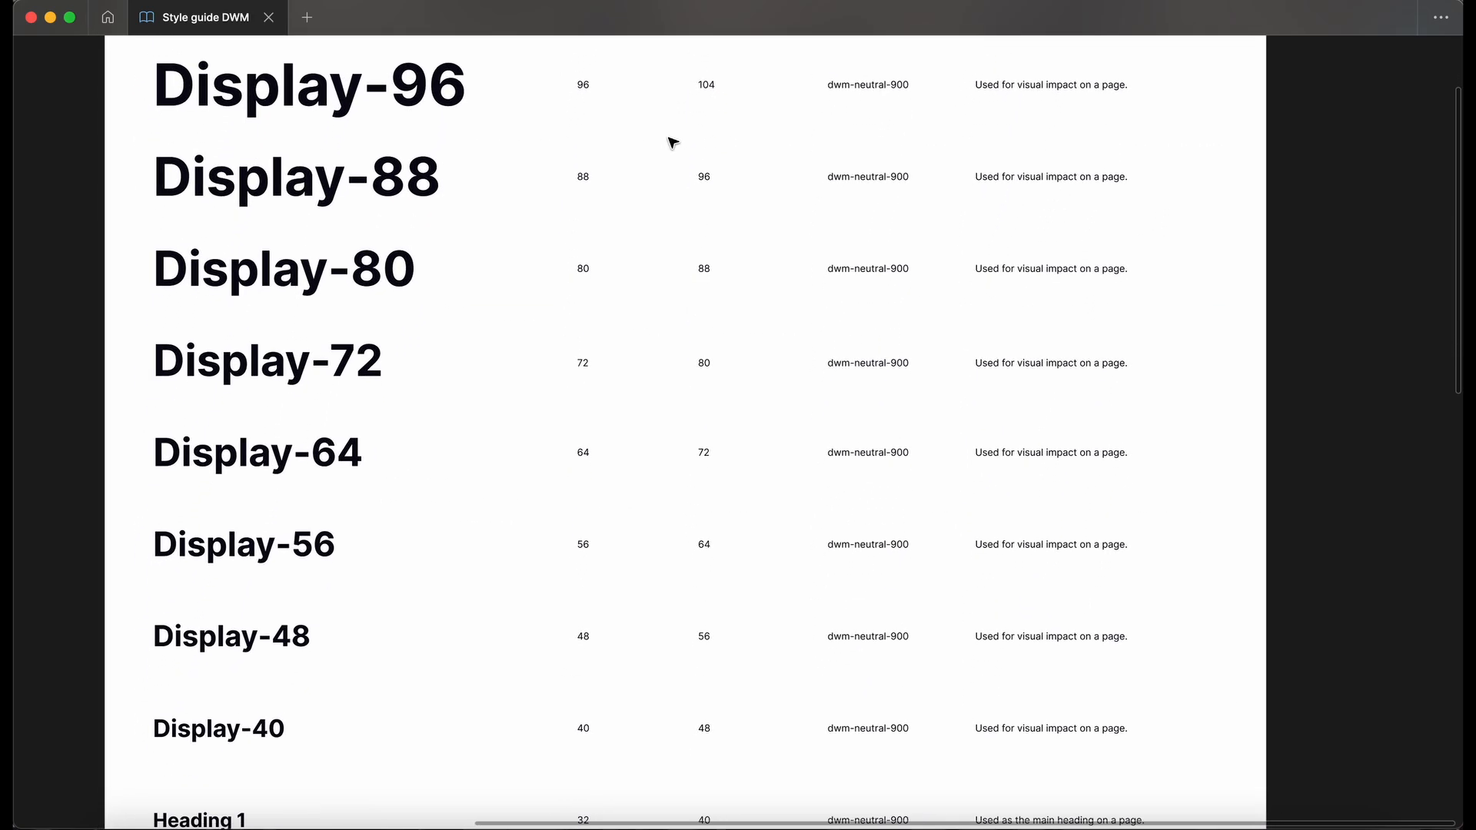
pyautogui.scroll(-5, 673, 142)
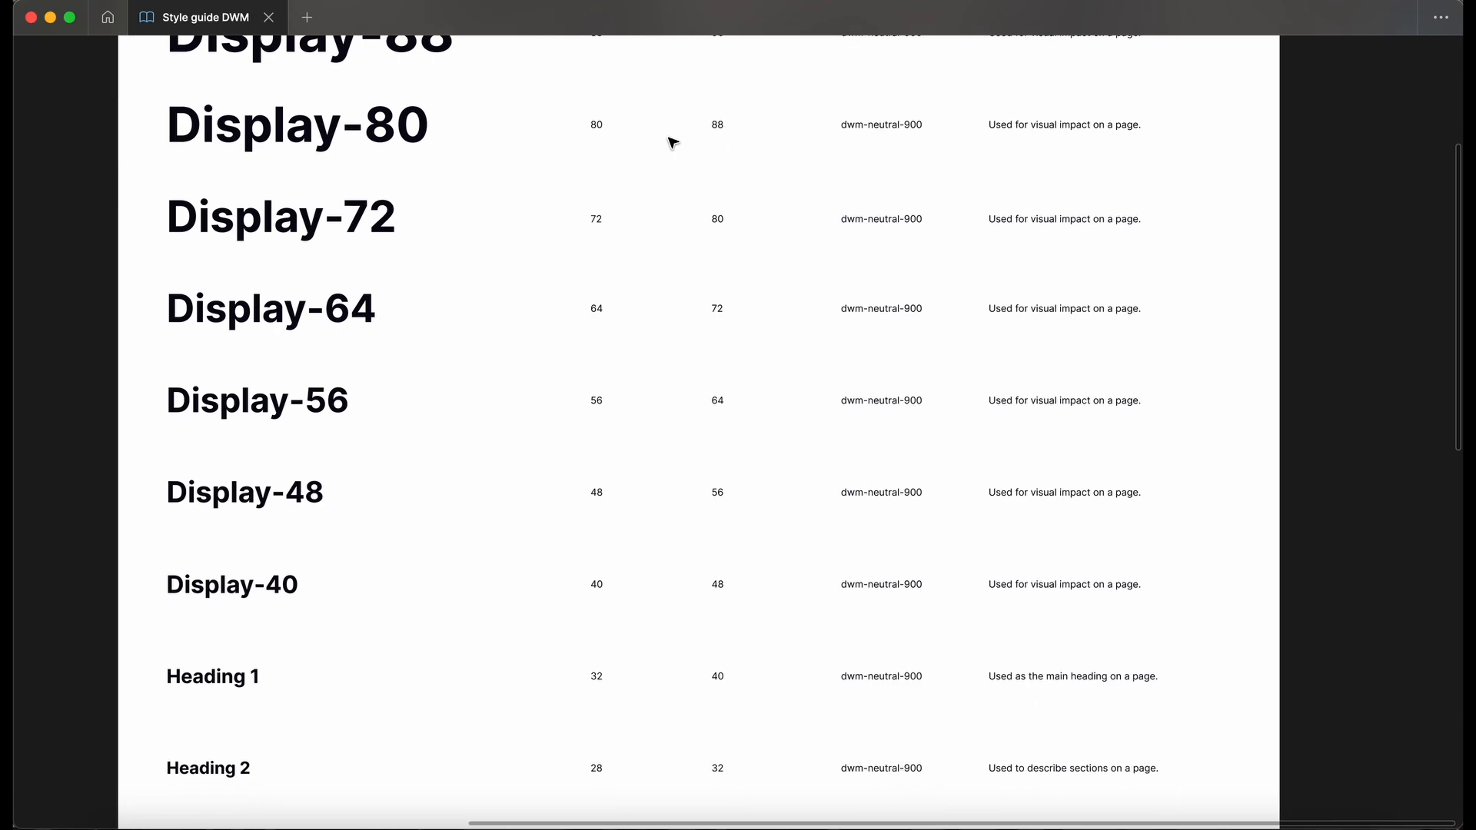
pyautogui.scroll(-1, 672, 142)
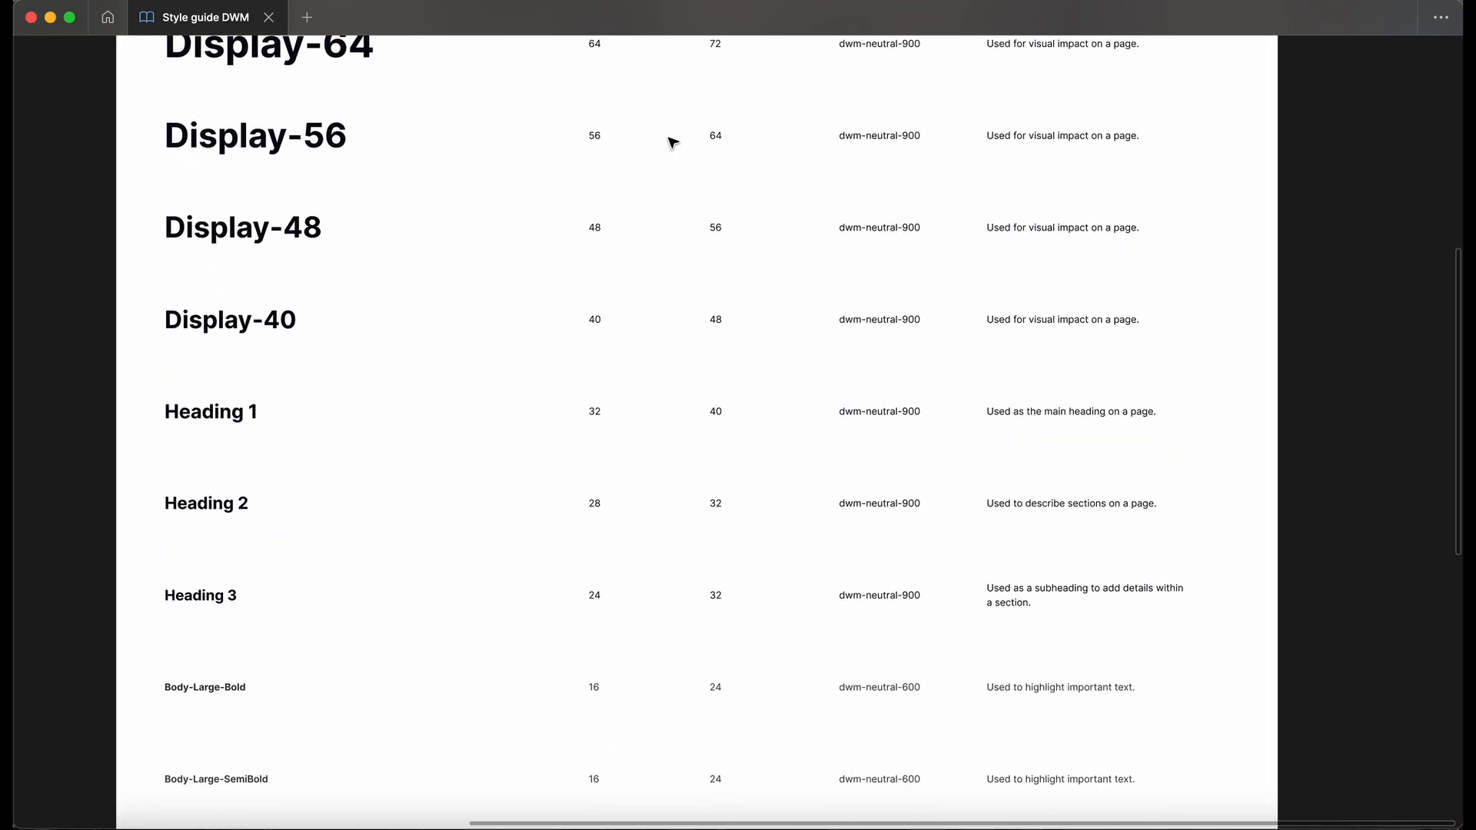
pyautogui.scroll(-4, 338, 602)
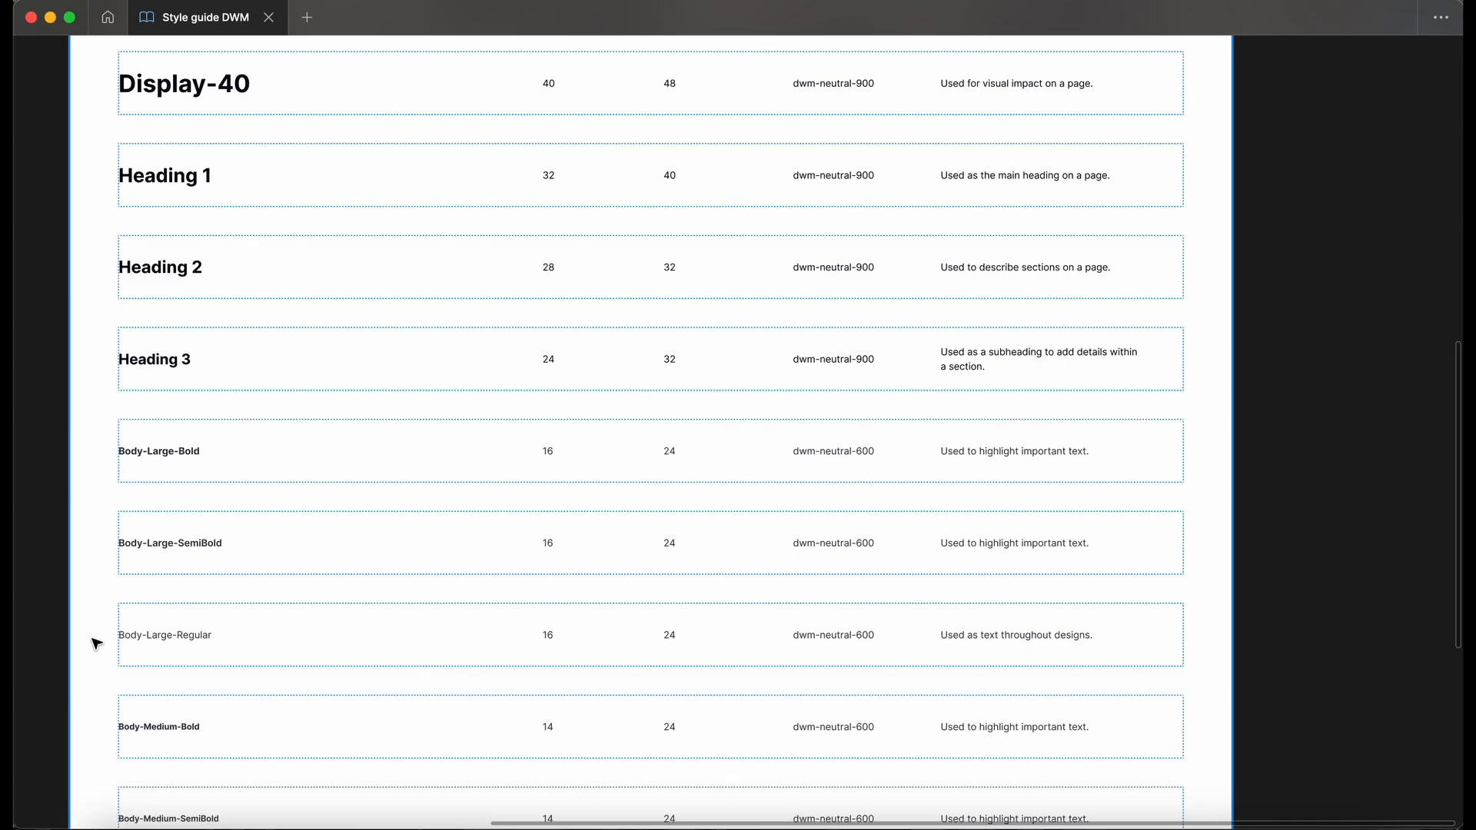
pyautogui.scroll(-4, 92, 642)
pyautogui.scroll(-5, 97, 644)
pyautogui.scroll(-3, 97, 644)
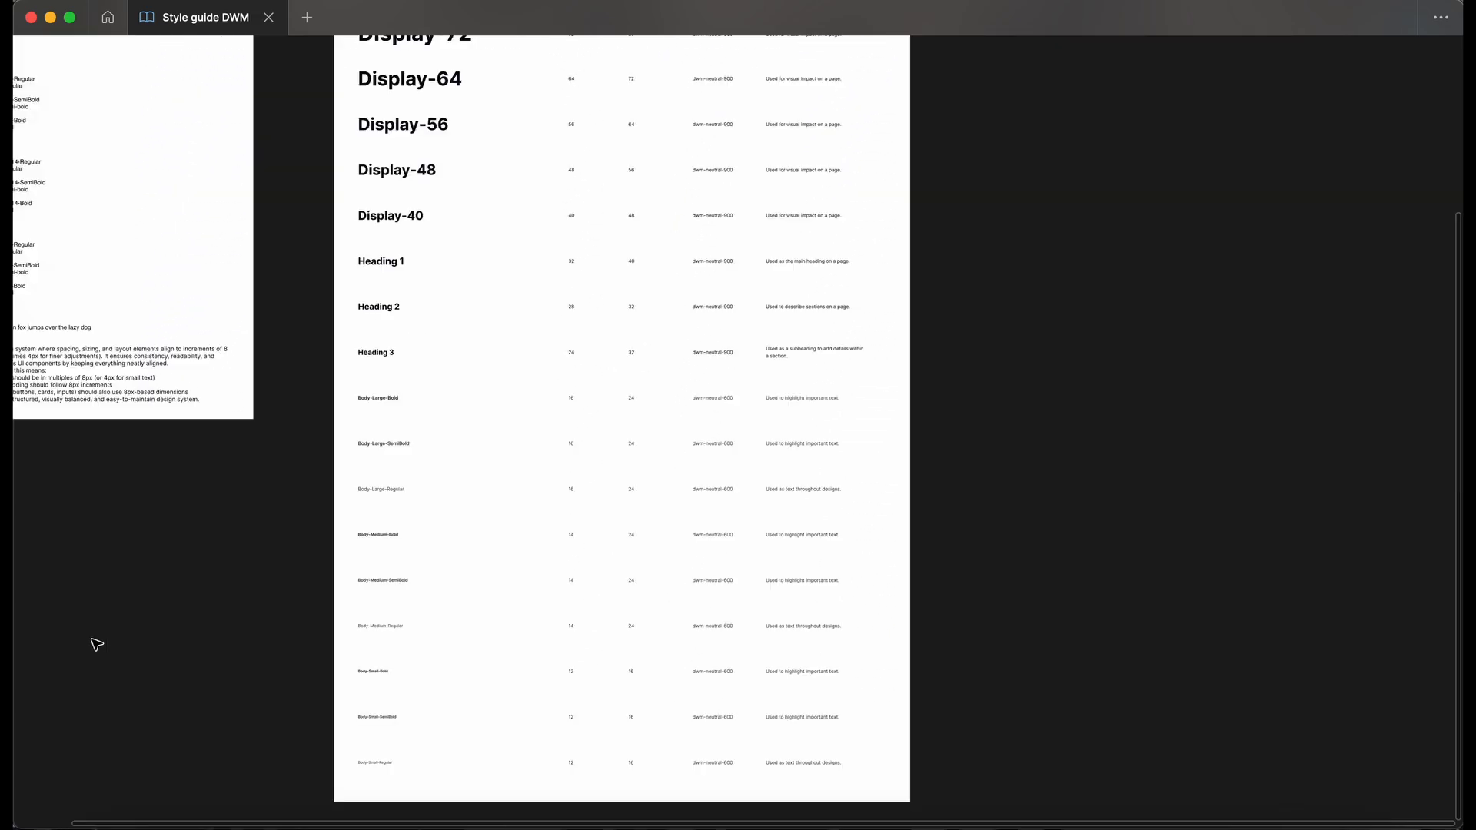
pyautogui.scroll(-3, 274, 639)
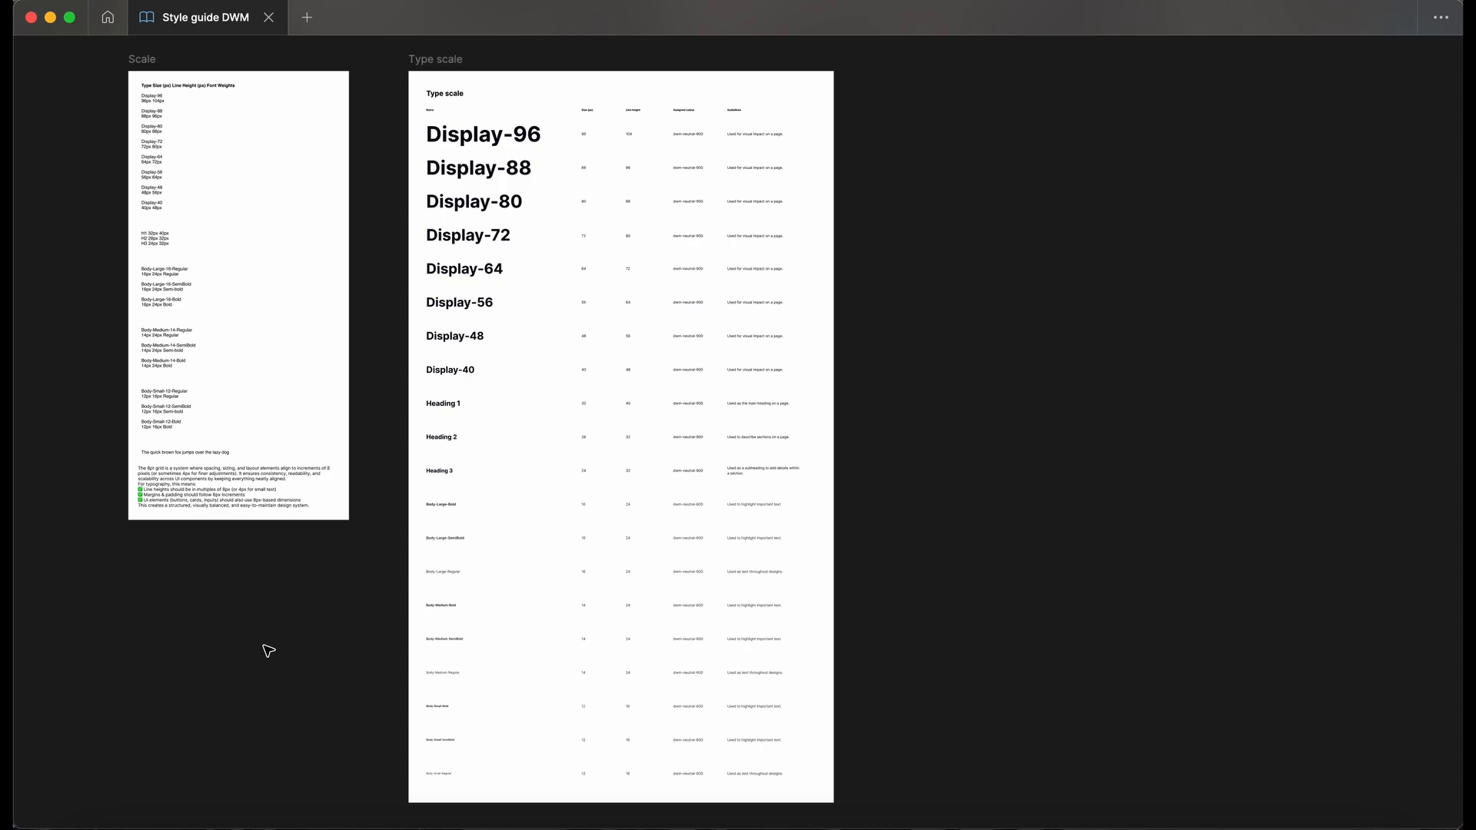
pyautogui.scroll(1, 302, 655)
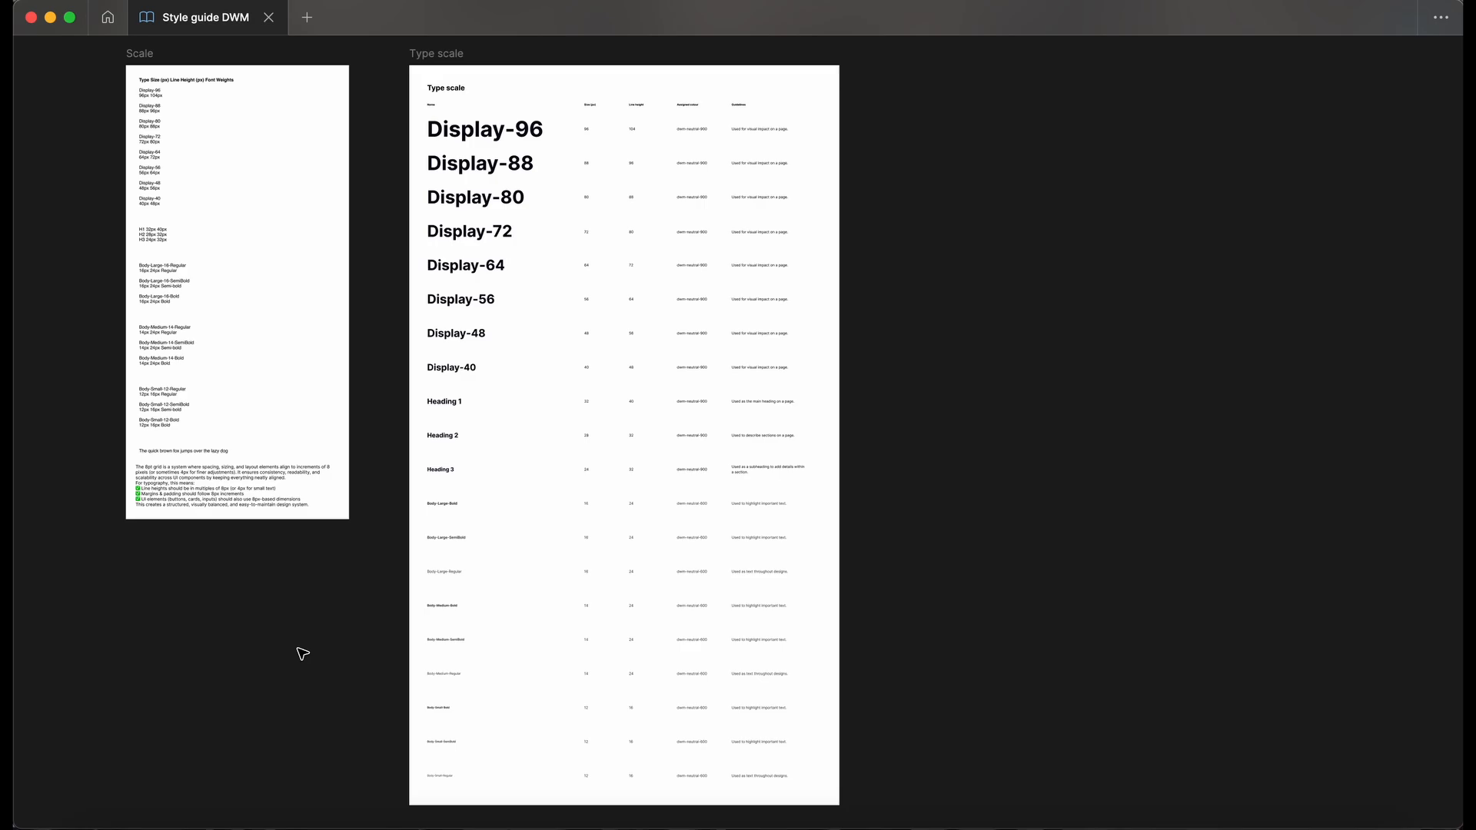
pyautogui.scroll(-2, 303, 654)
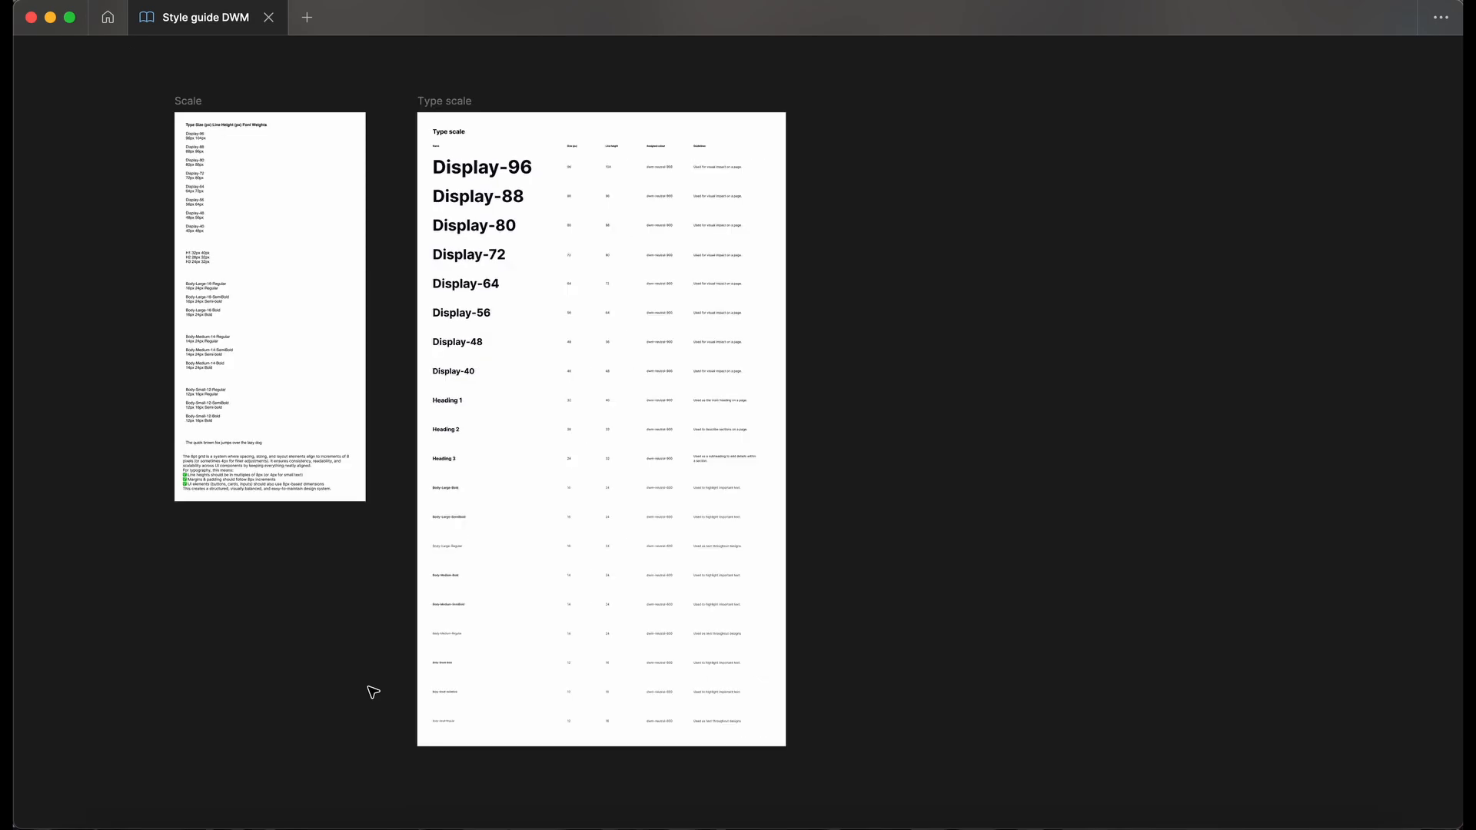
# Restore the interface, open the Colours page and look through its neutral, feedback state and expanded palette swatches.
pyautogui.press('super+backslash')
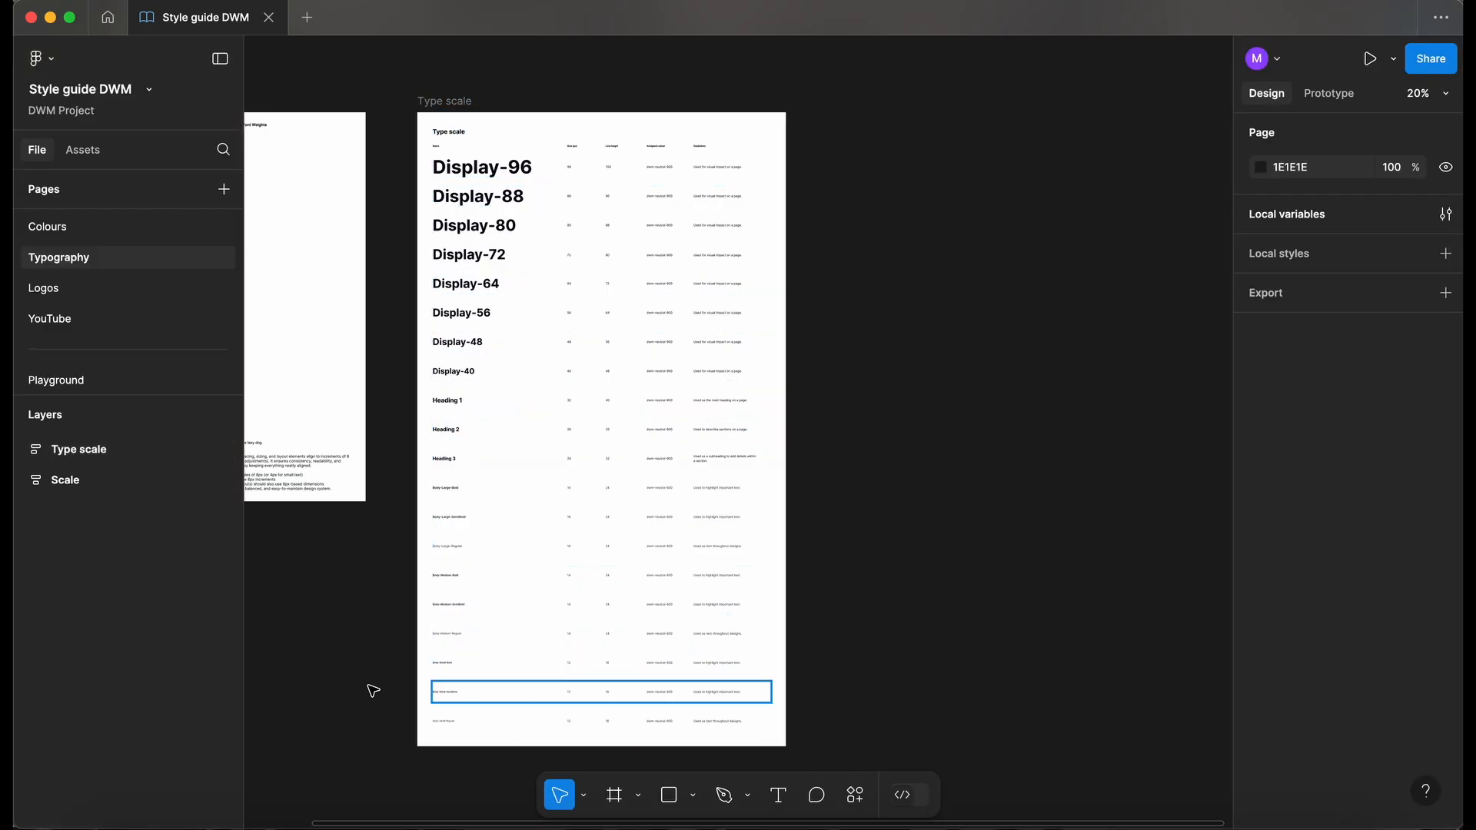
pyautogui.click(120, 225)
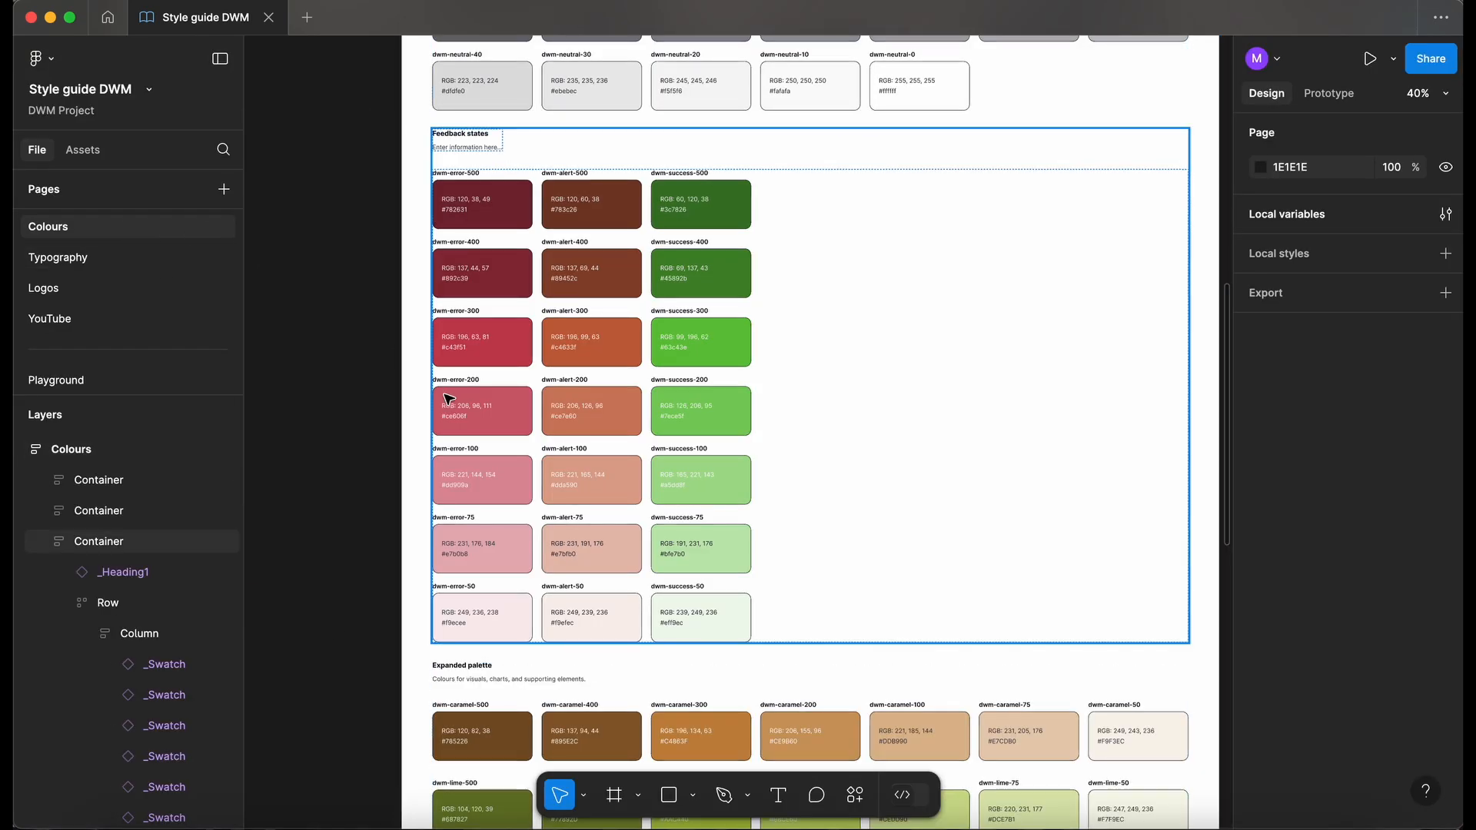
pyautogui.scroll(-5, 448, 399)
pyautogui.scroll(-5, 448, 398)
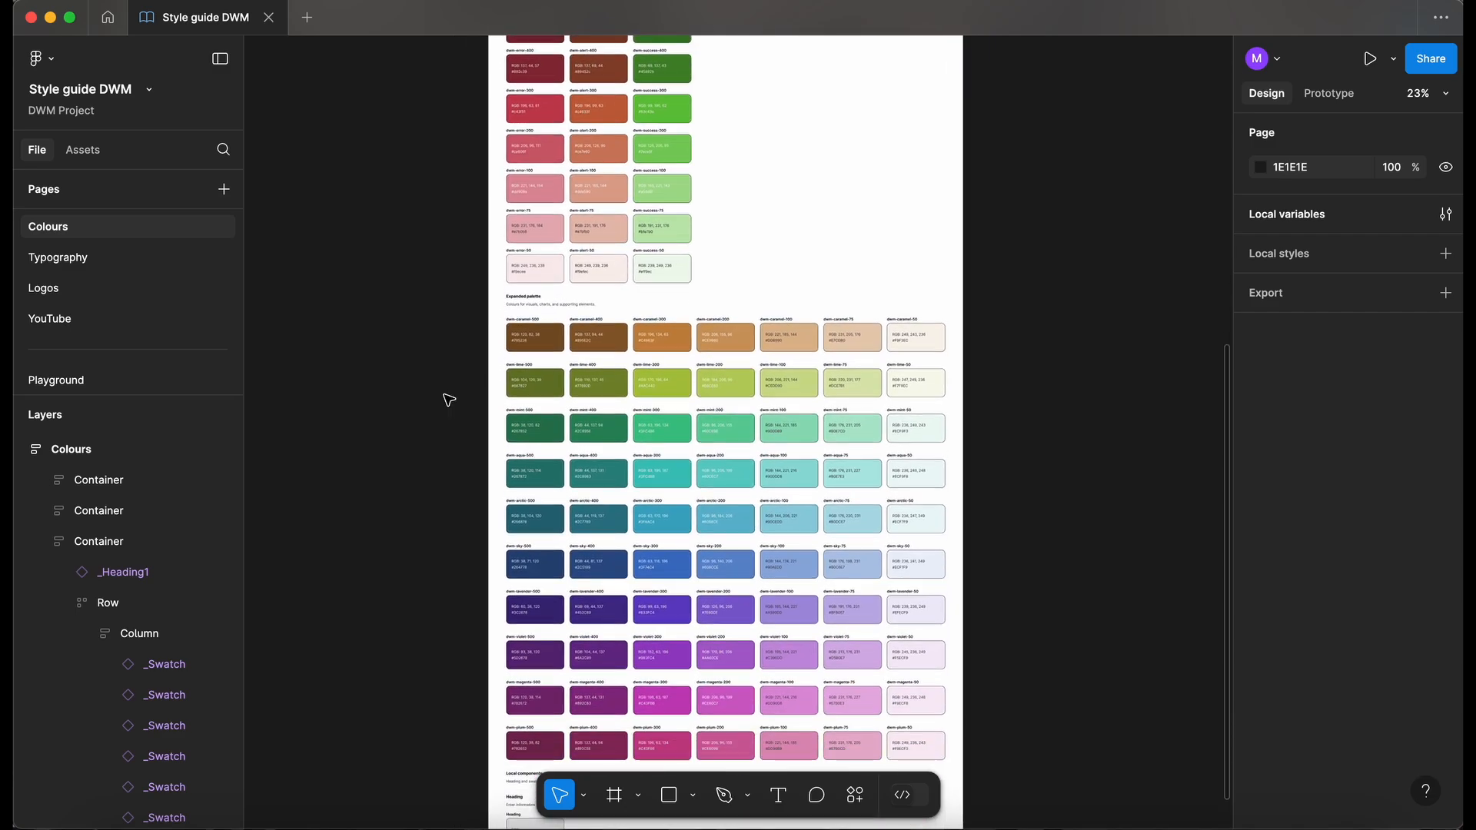
pyautogui.scroll(-5, 542, 525)
pyautogui.scroll(10, 445, 459)
pyautogui.scroll(2, 444, 460)
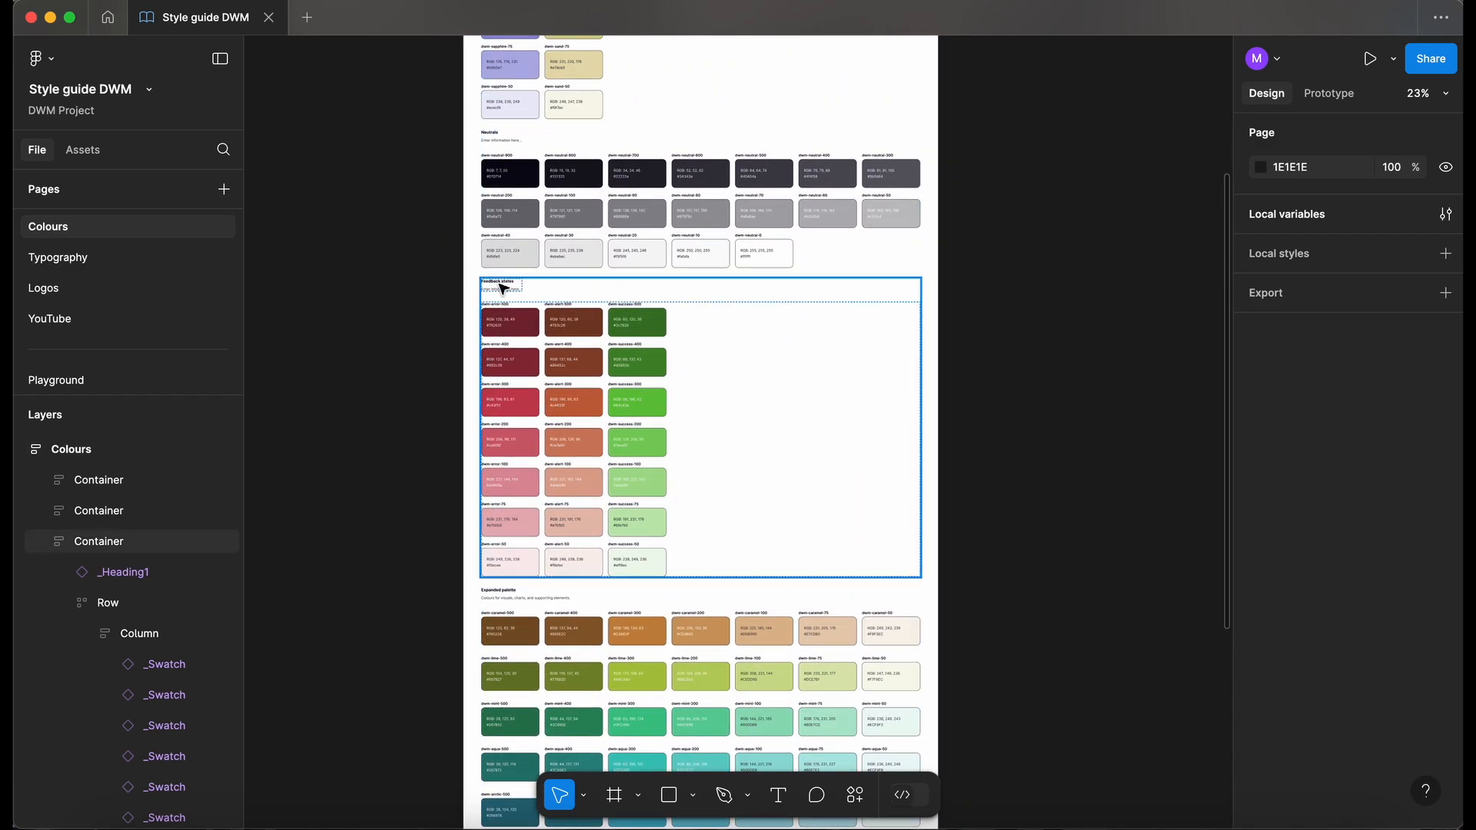
# Duplicate the success swatch column in the Feedback states section.
pyautogui.scroll(3, 500, 290)
pyautogui.scroll(-3, 504, 289)
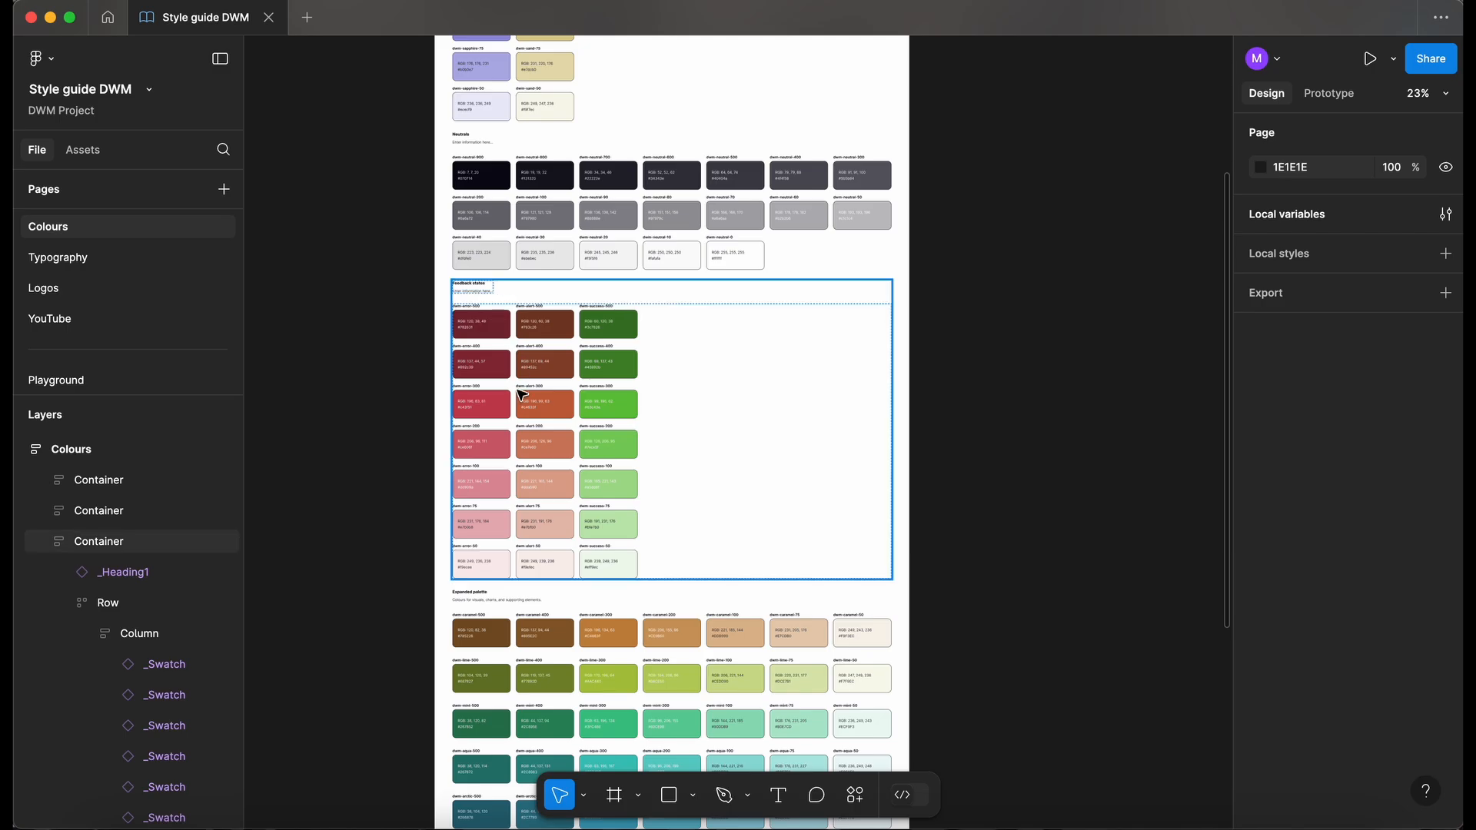
pyautogui.scroll(5, 522, 395)
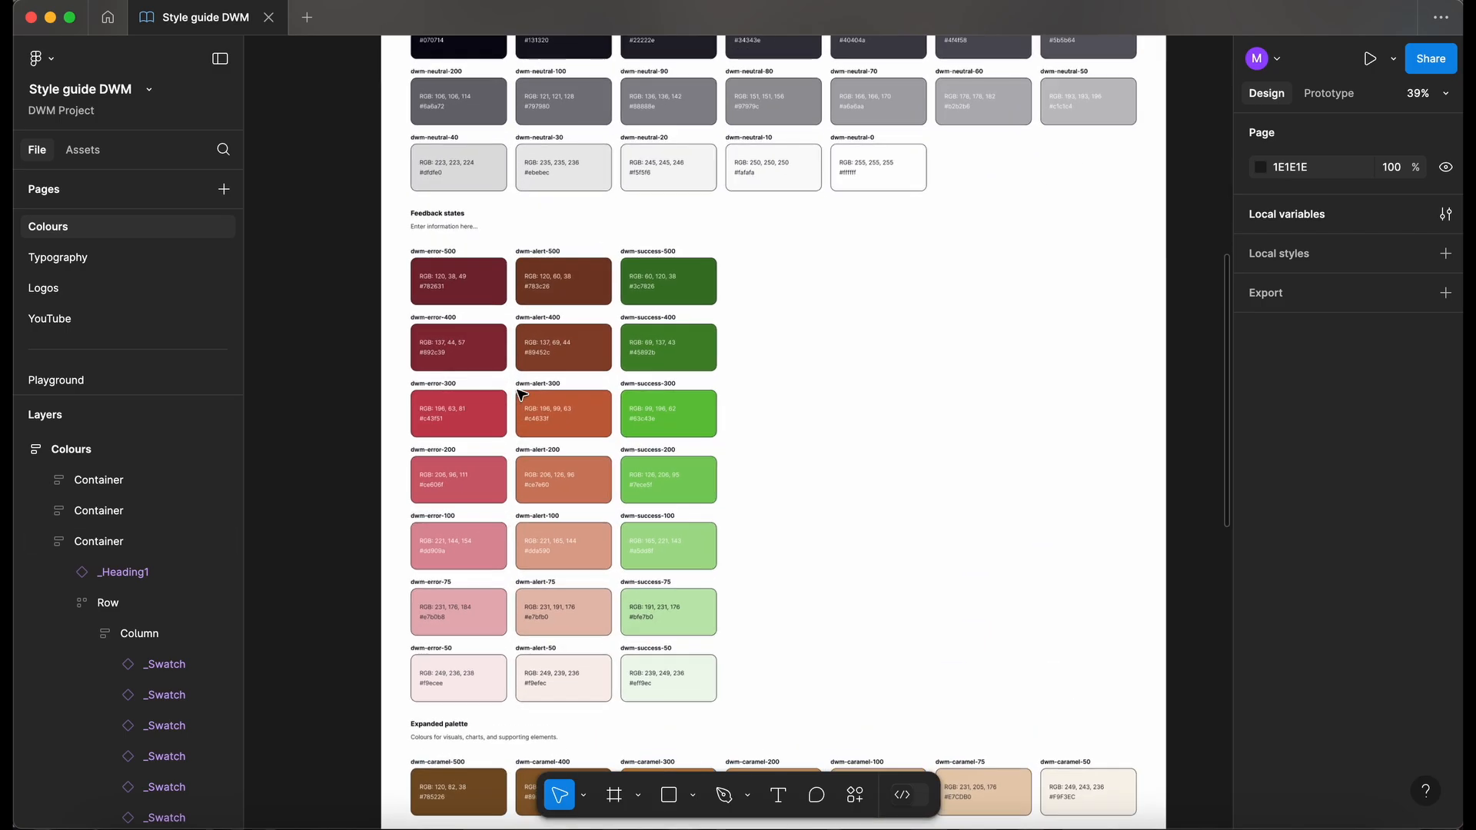
pyautogui.click(668, 310)
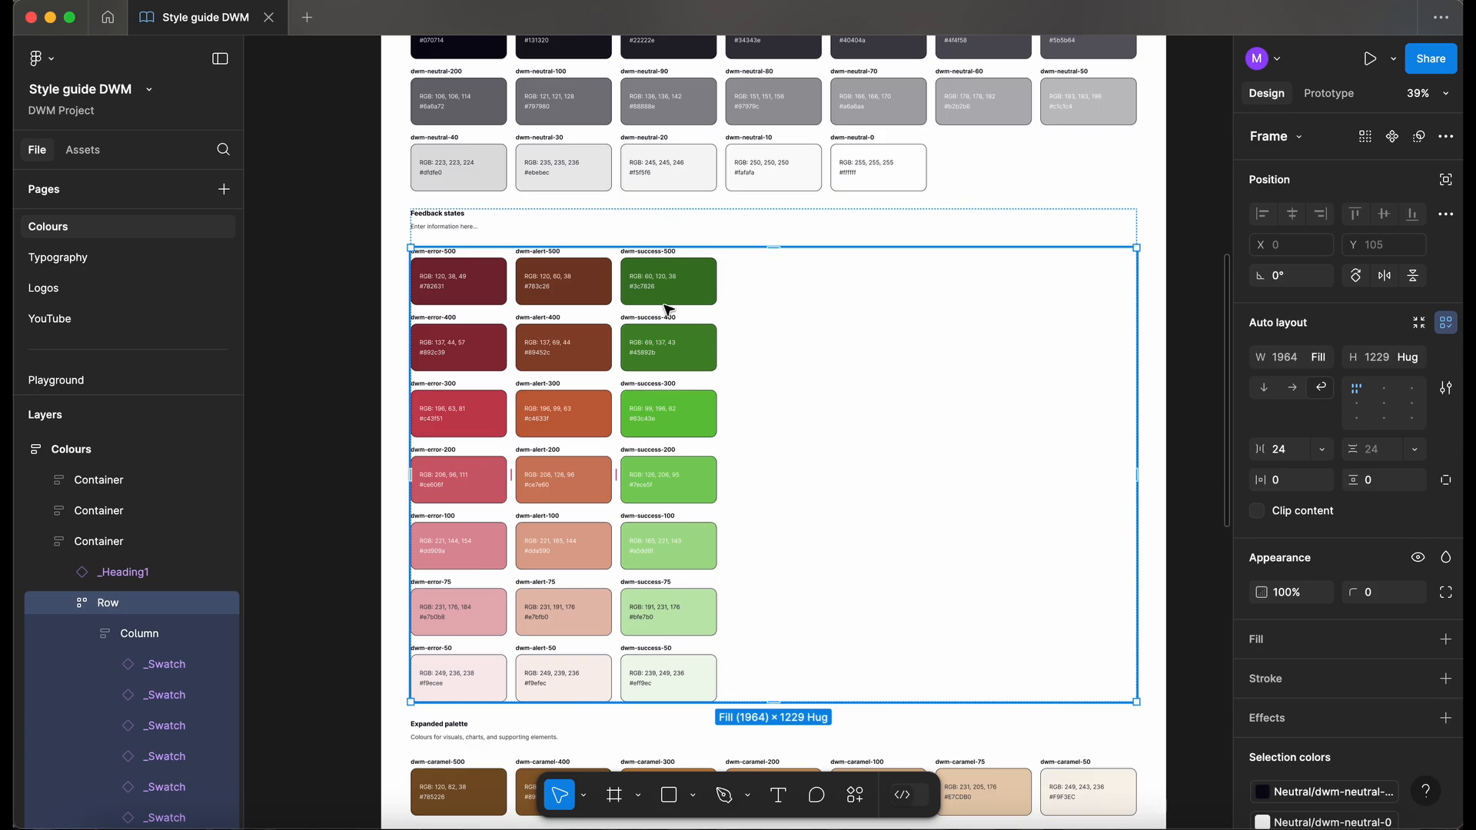
pyautogui.click(665, 296)
pyautogui.press('super+d')
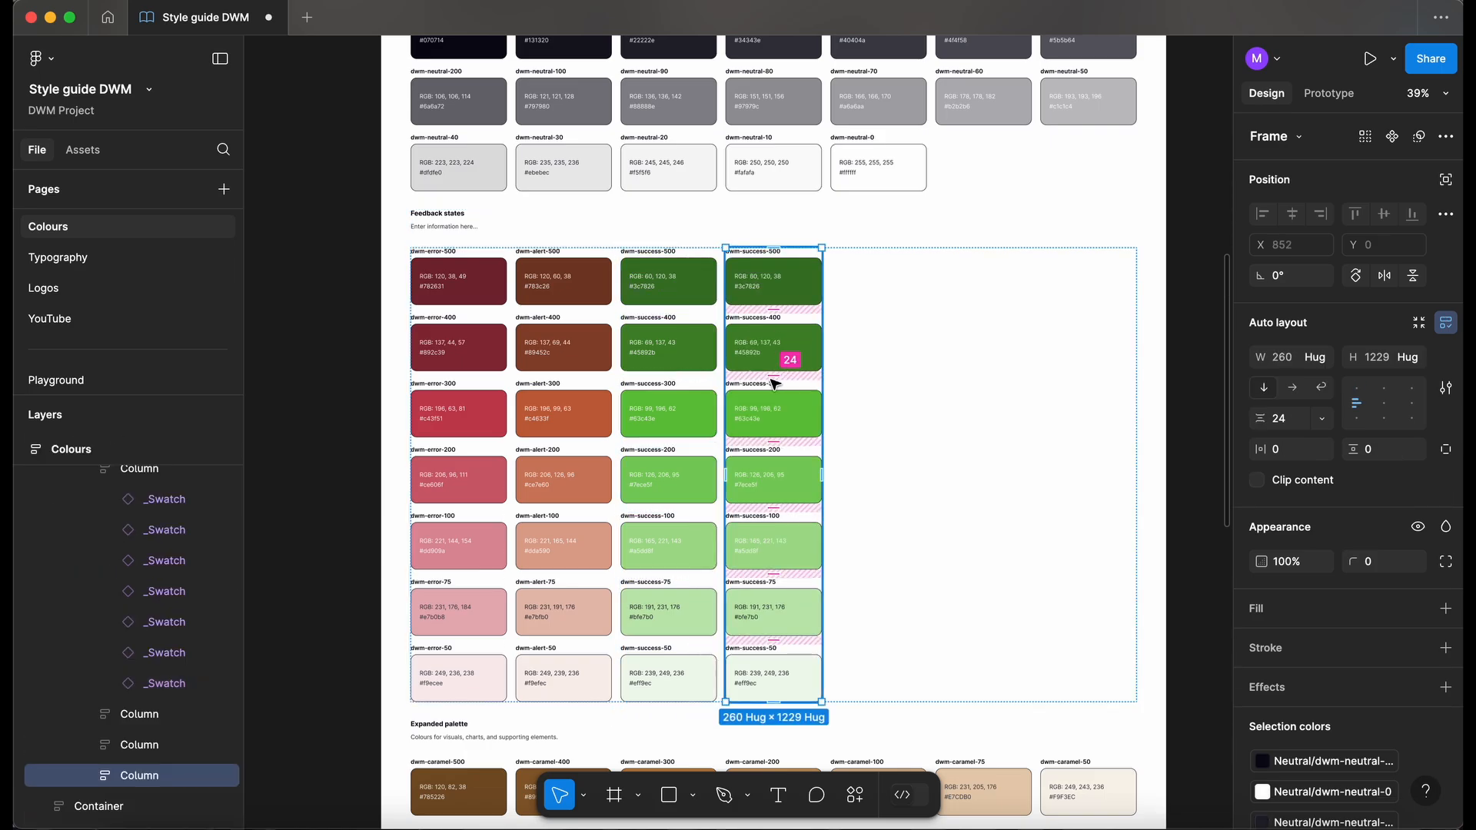
# Delete every swatch in the duplicated success column except dwm-success-50.
pyautogui.click(773, 286)
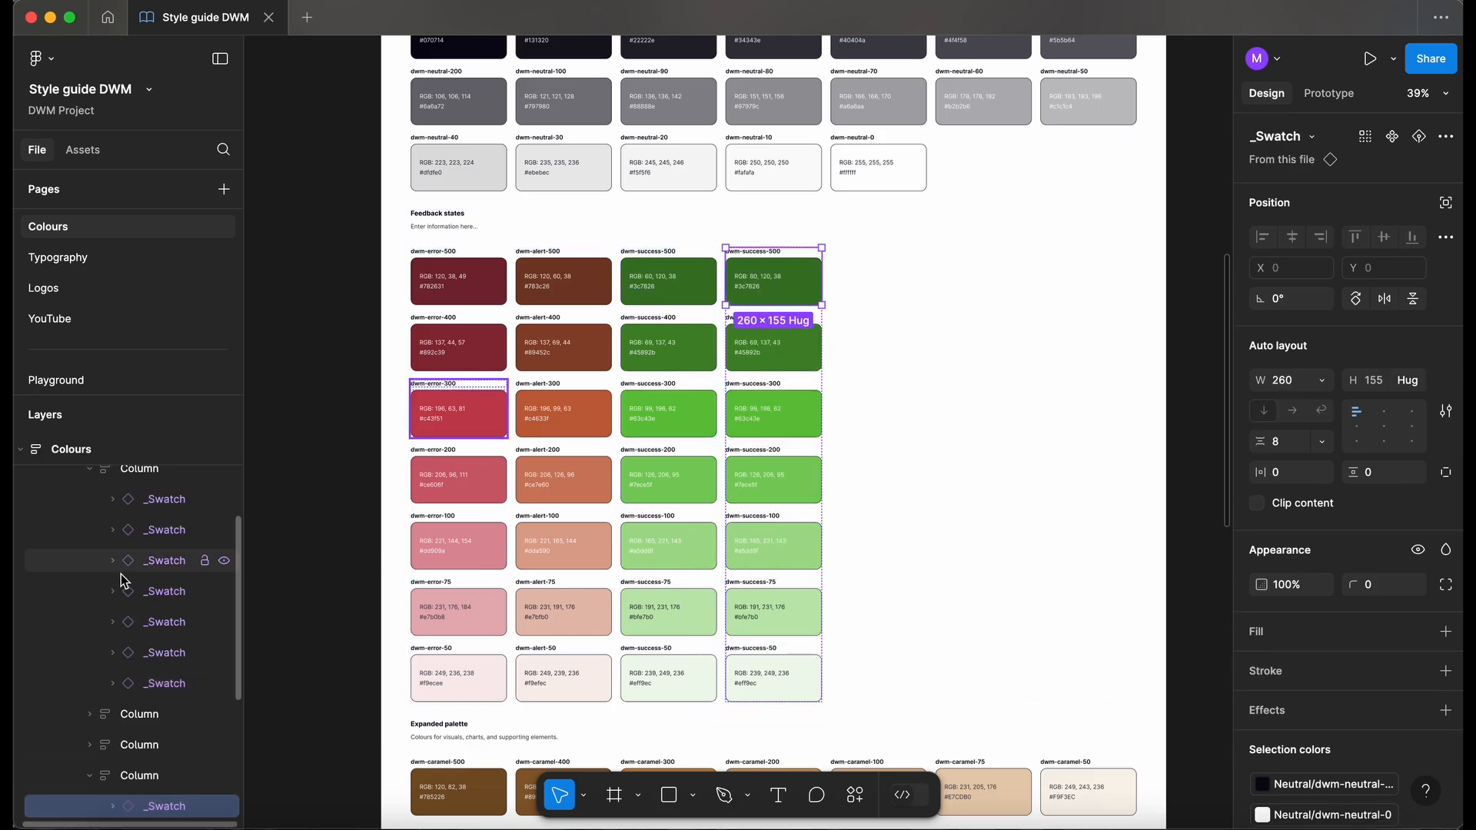
pyautogui.scroll(-5, 127, 677)
pyautogui.keyDown('shift'); pyautogui.click(172, 715); pyautogui.keyUp('shift')
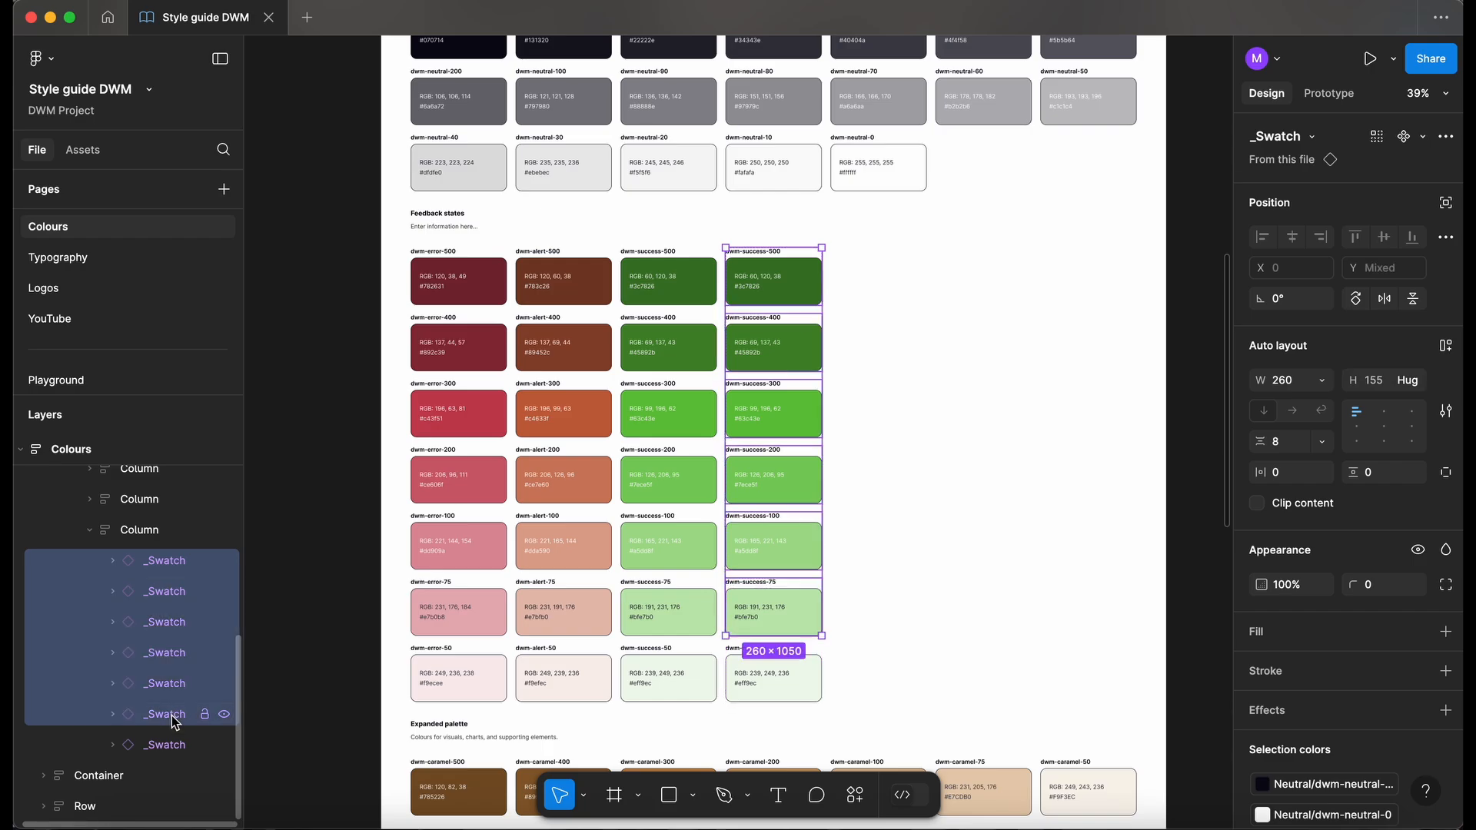
pyautogui.press('Delete')
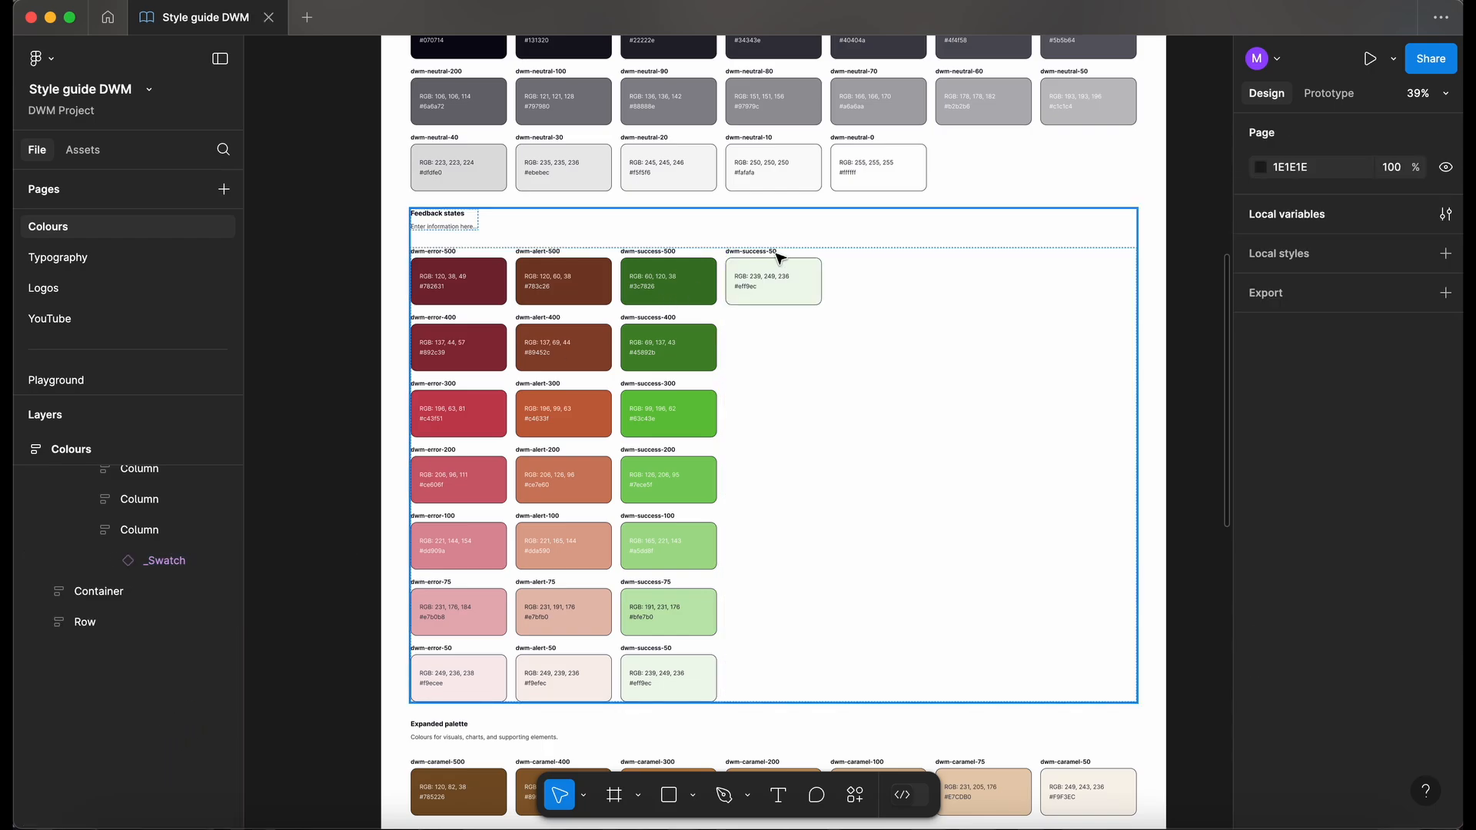
# Rename the remaining swatch's heading in the duplicated column to "dwm-textlinks-500".
pyautogui.scroll(5, 778, 258)
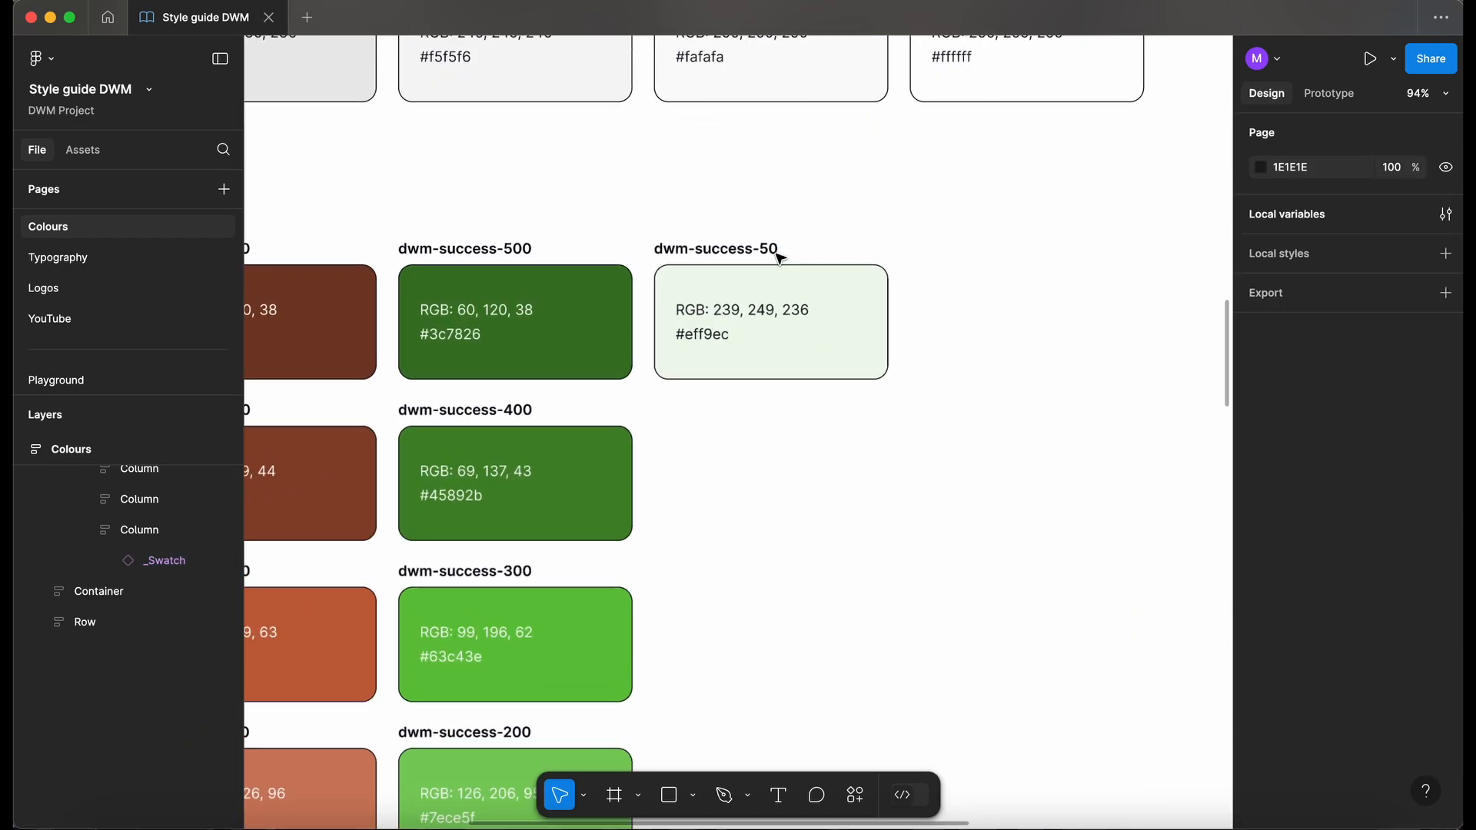
pyautogui.doubleClick(723, 249)
pyautogui.write('textlinks-5')
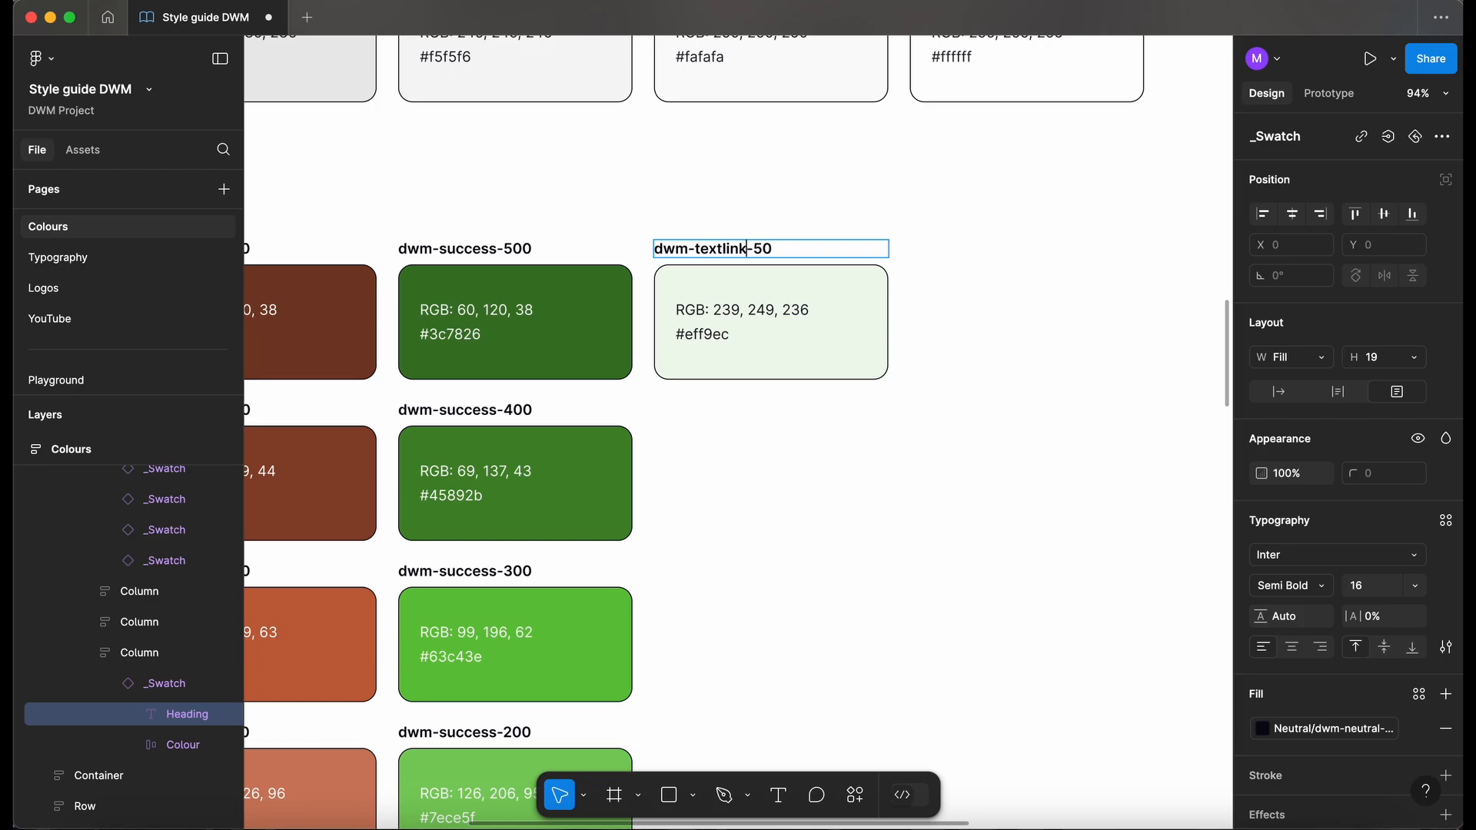
pyautogui.write('0')
pyautogui.click(812, 454)
# Open the Playground page and examine the fill of the blue strip frame beneath the "Text link?" label.
pyautogui.scroll(-3, 812, 469)
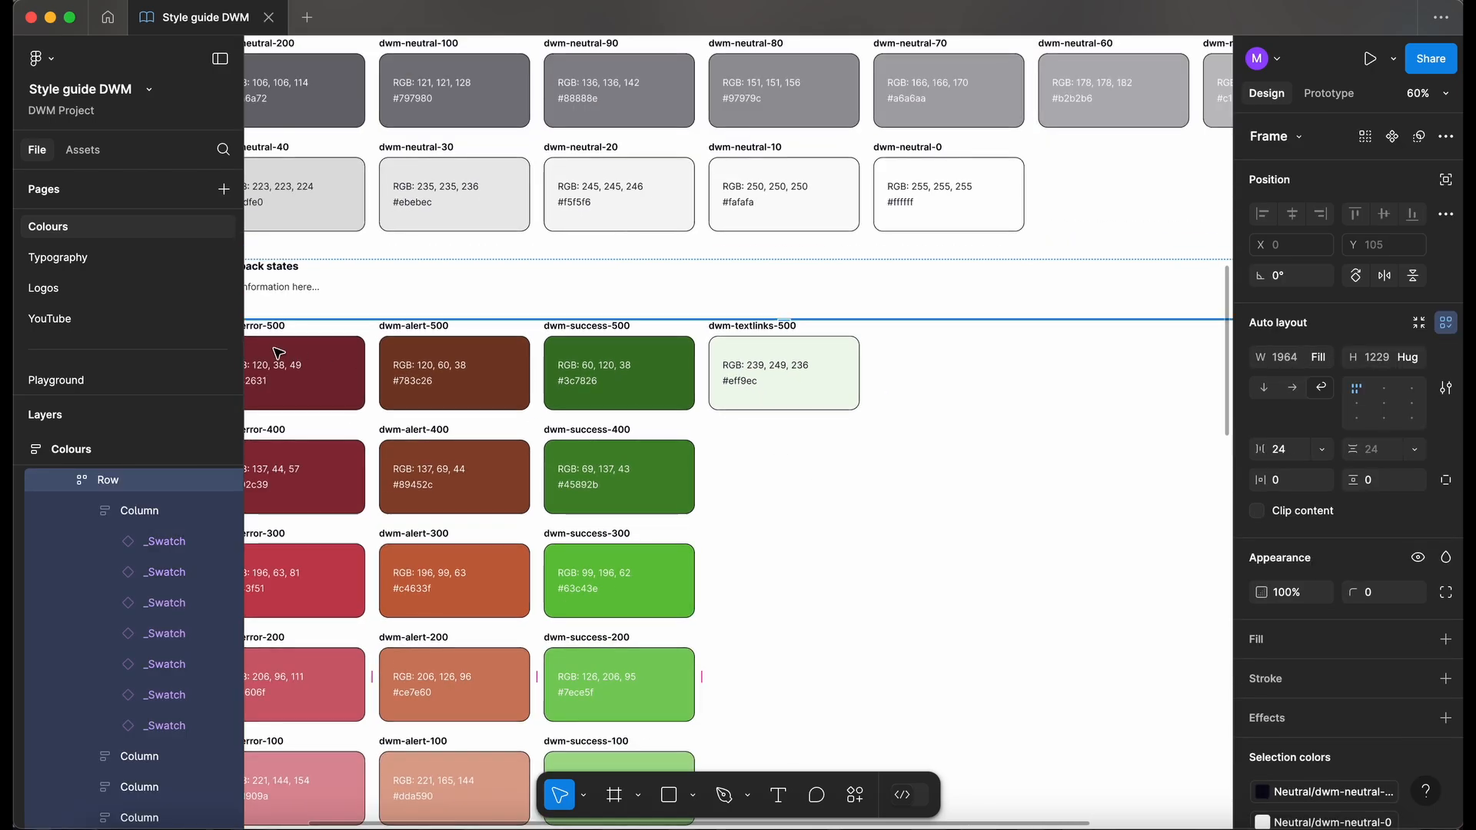
pyautogui.click(90, 372)
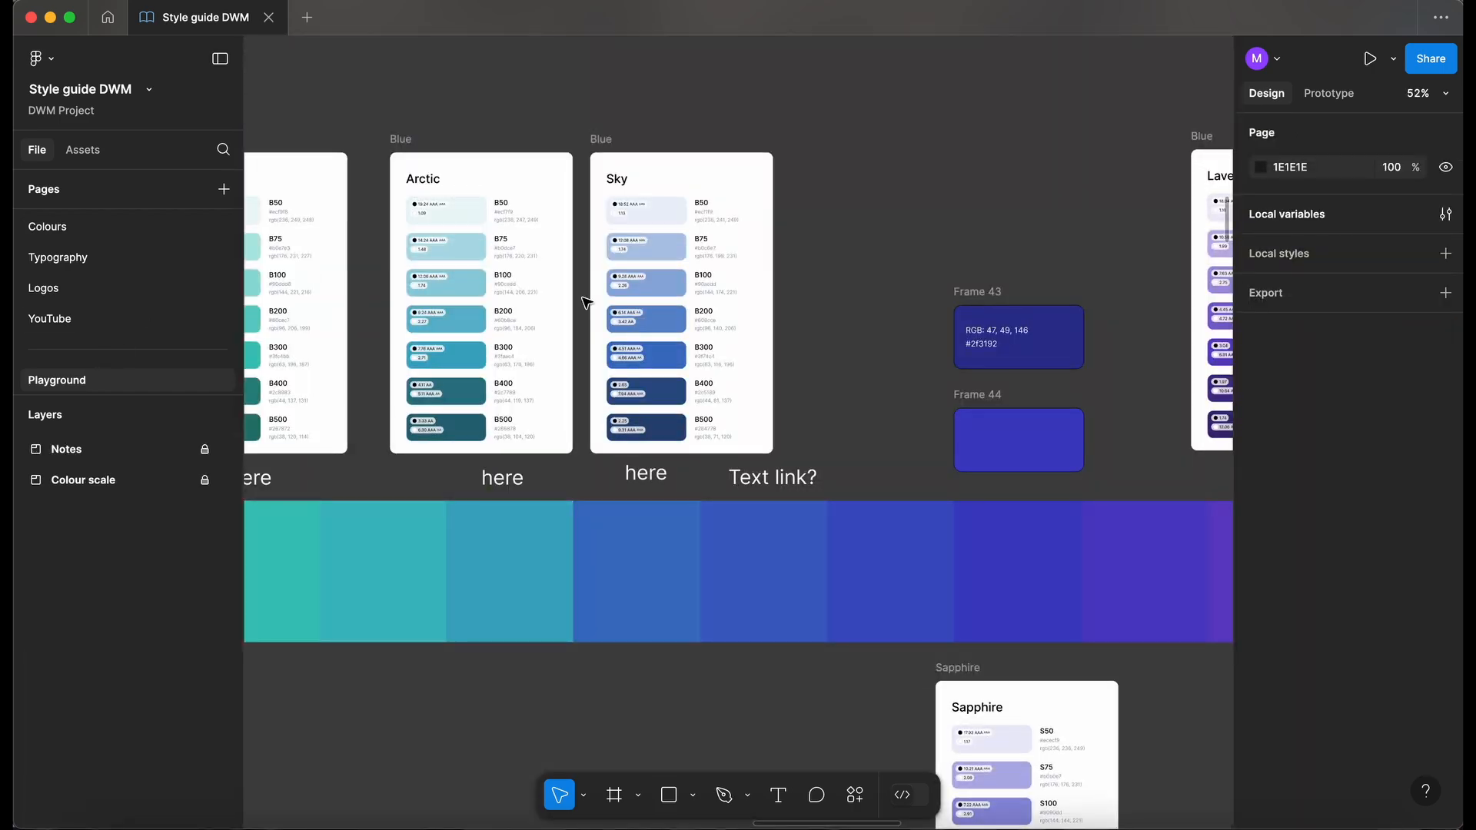
pyautogui.scroll(3, 637, 411)
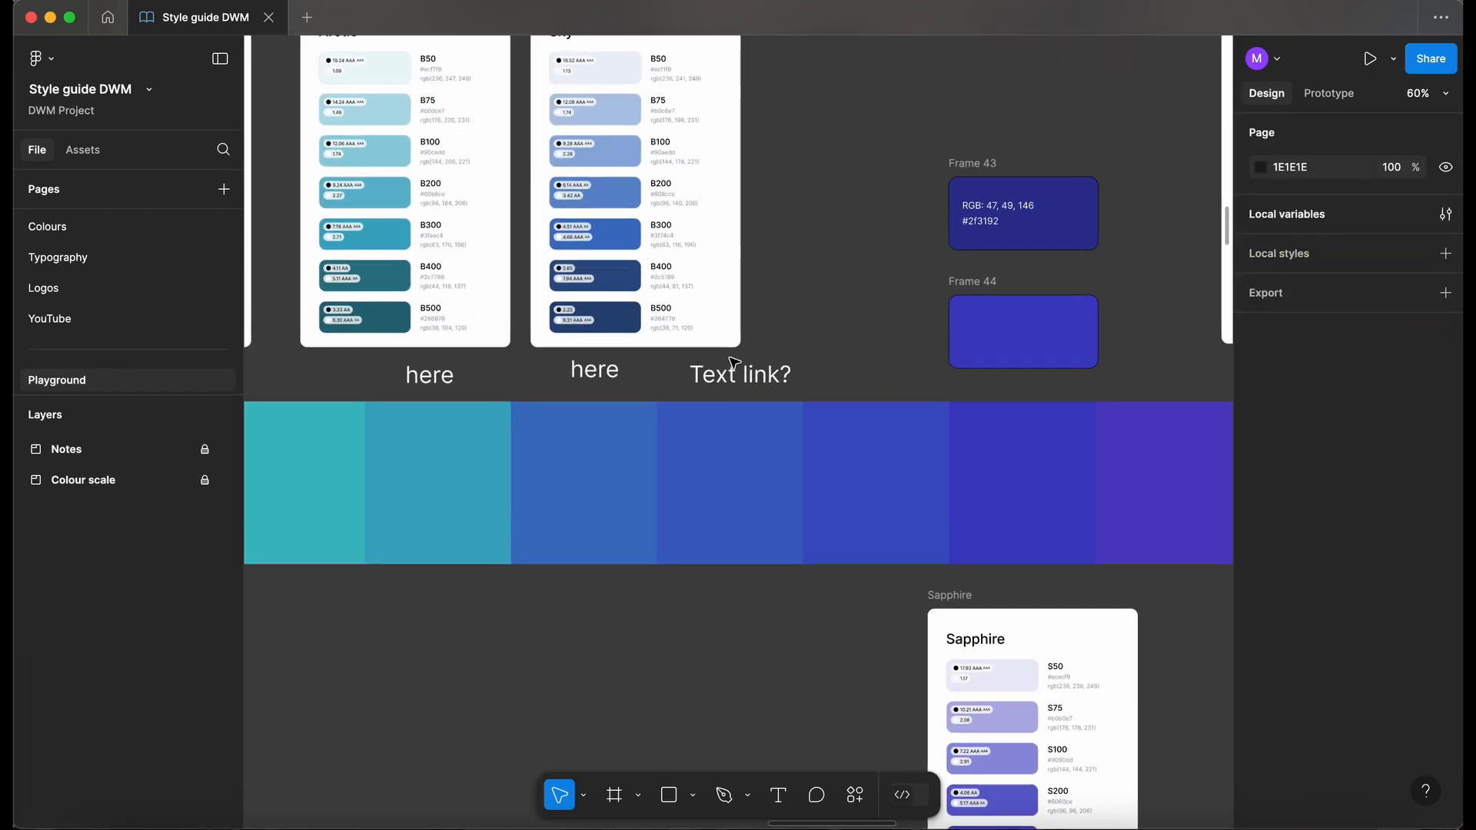
pyautogui.scroll(1, 735, 363)
pyautogui.hscroll(1, 735, 362)
pyautogui.scroll(-2, 735, 363)
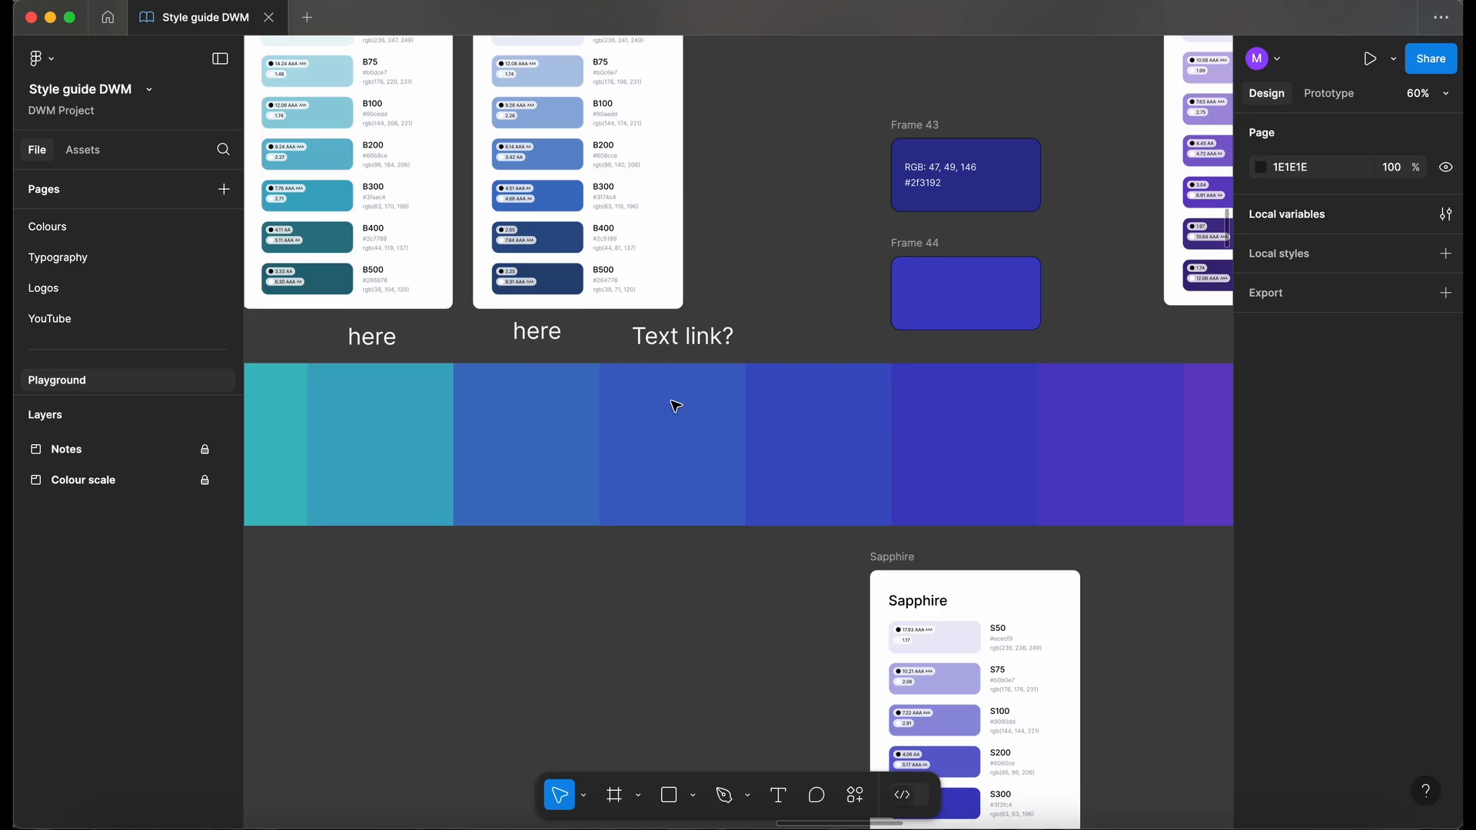
pyautogui.scroll(3, 675, 406)
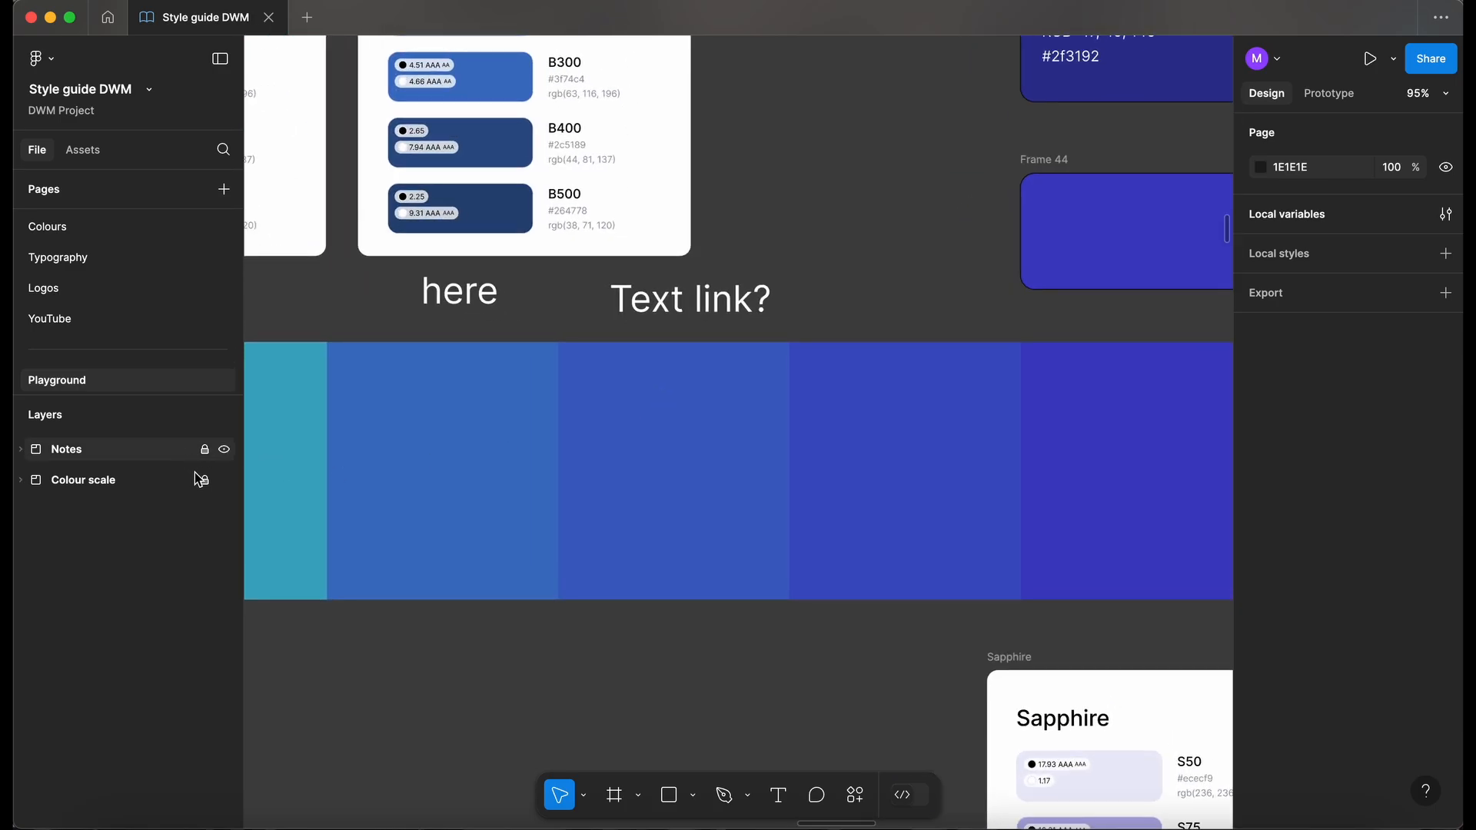
pyautogui.click(630, 396)
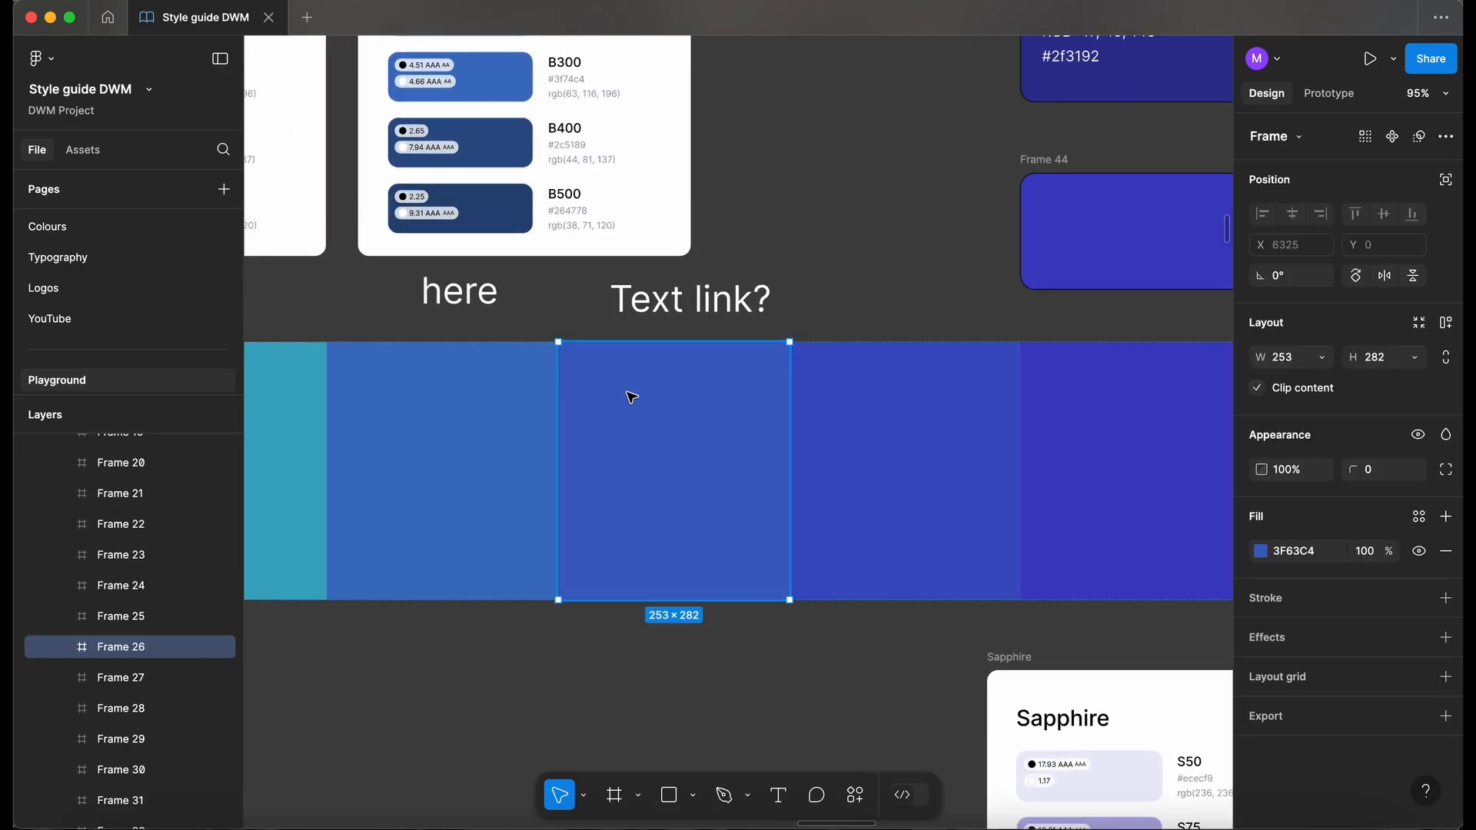
# Move the "Text link?" label to just below the colour strip, under its blue frame.
pyautogui.scroll(-3, 733, 453)
pyautogui.click(714, 641)
pyautogui.moveTo(719, 369); pyautogui.dragTo(714, 578)
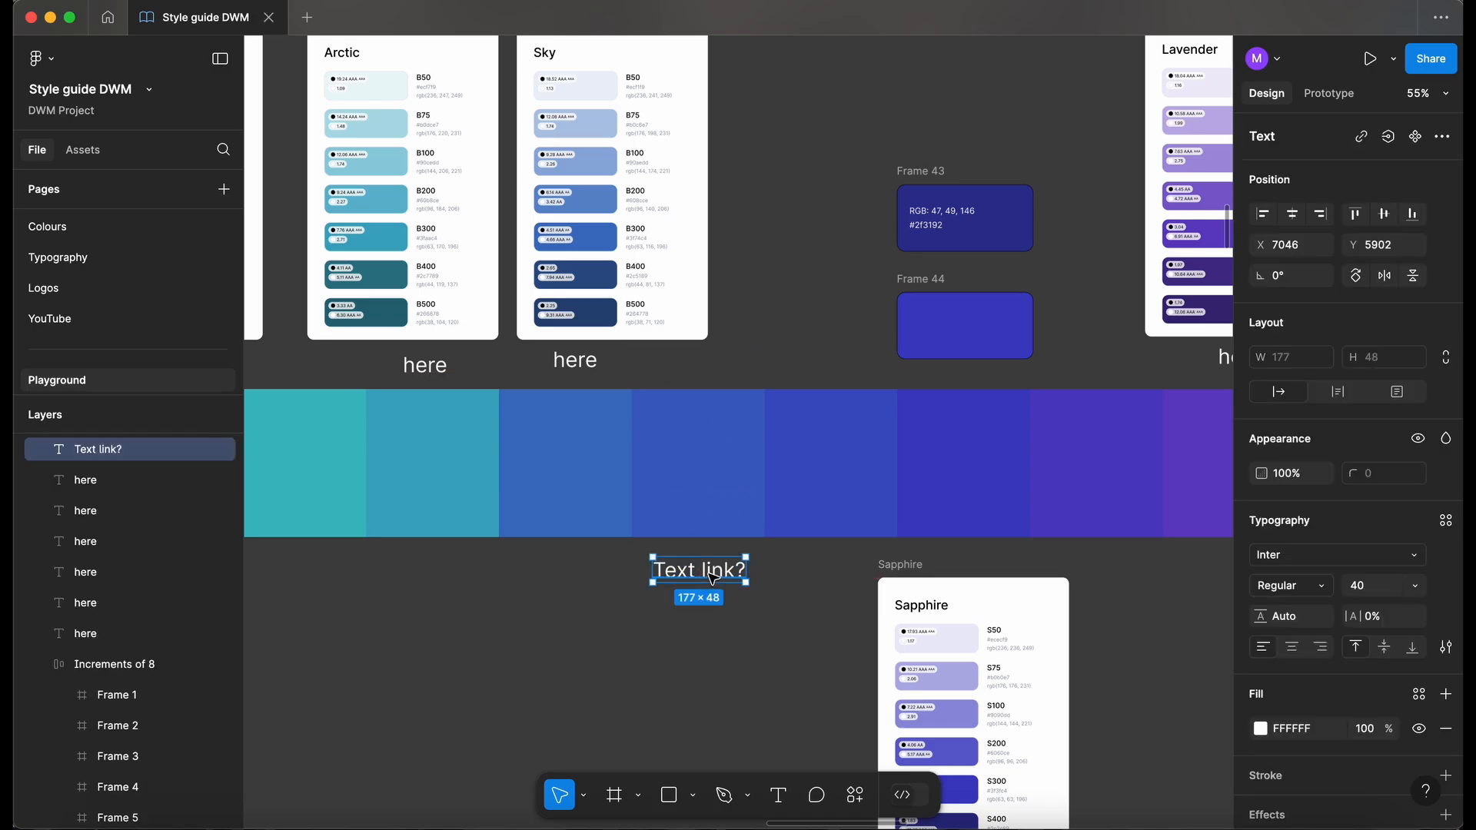
# Run the Foundation: Color Generator plugin and move its window clear of the blue strip frames.
pyautogui.scroll(3, 708, 577)
pyautogui.click(856, 800)
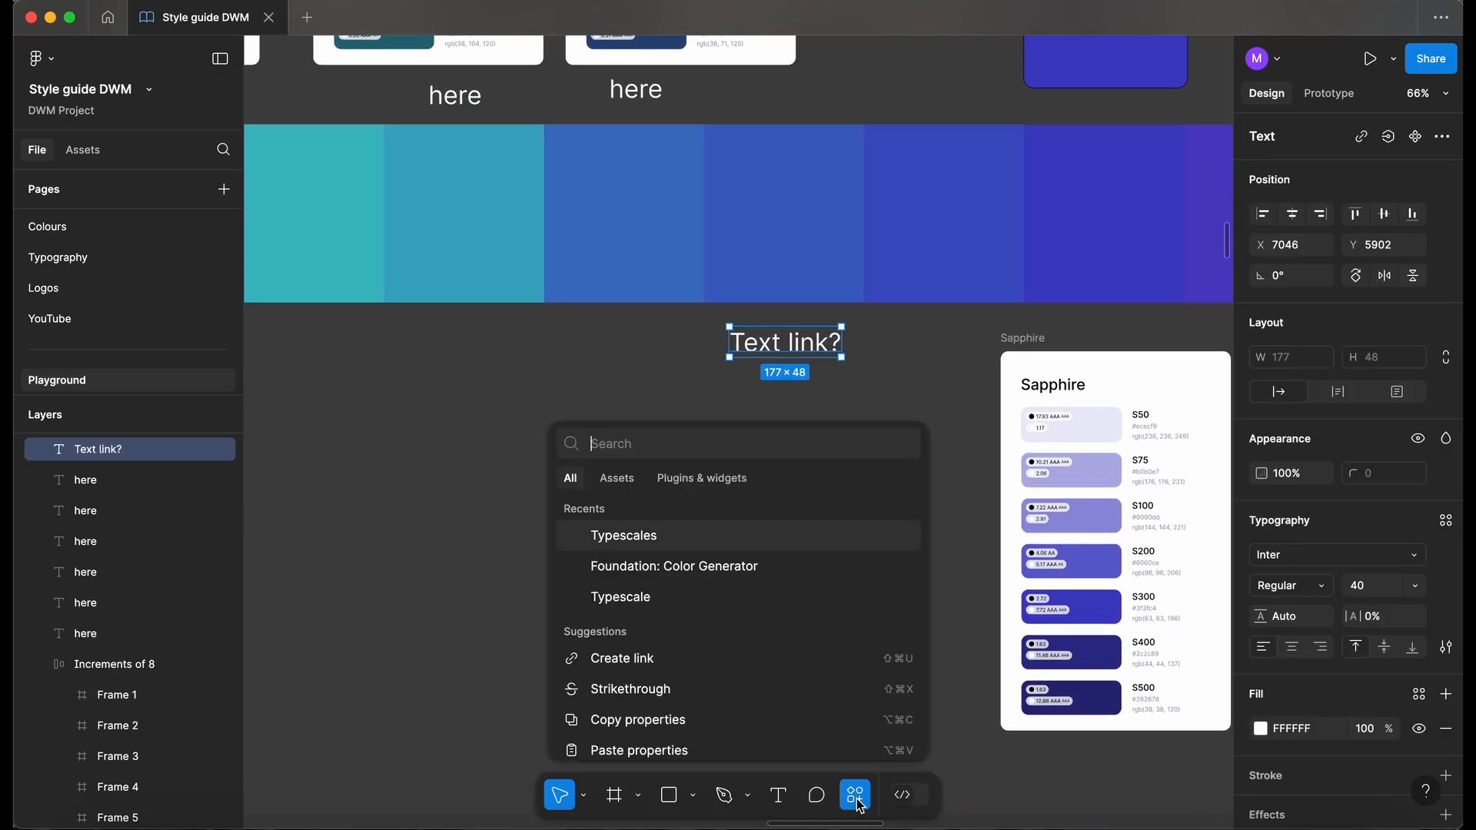
pyautogui.click(705, 573)
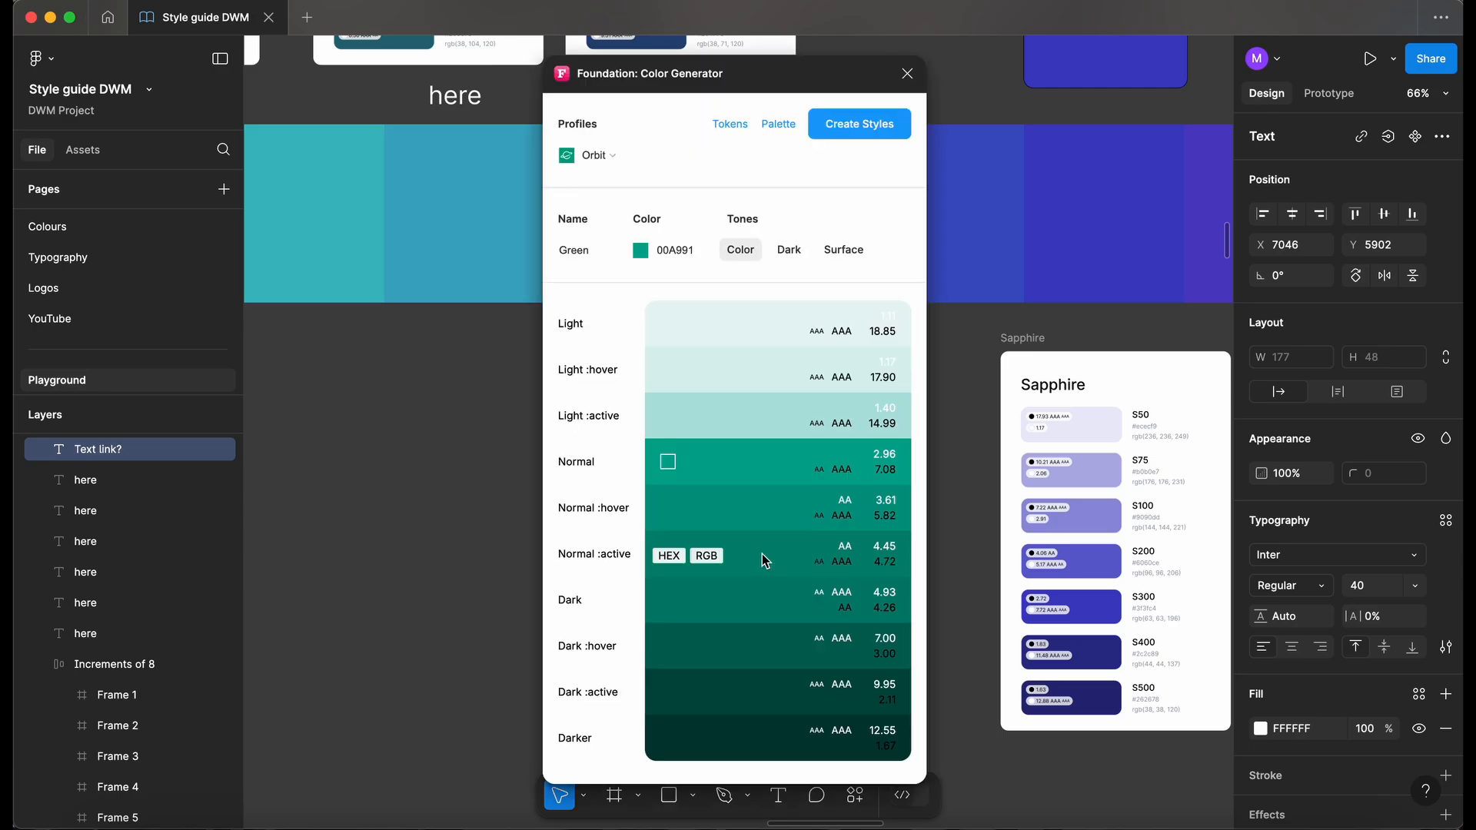
pyautogui.moveTo(760, 77); pyautogui.dragTo(1020, 77)
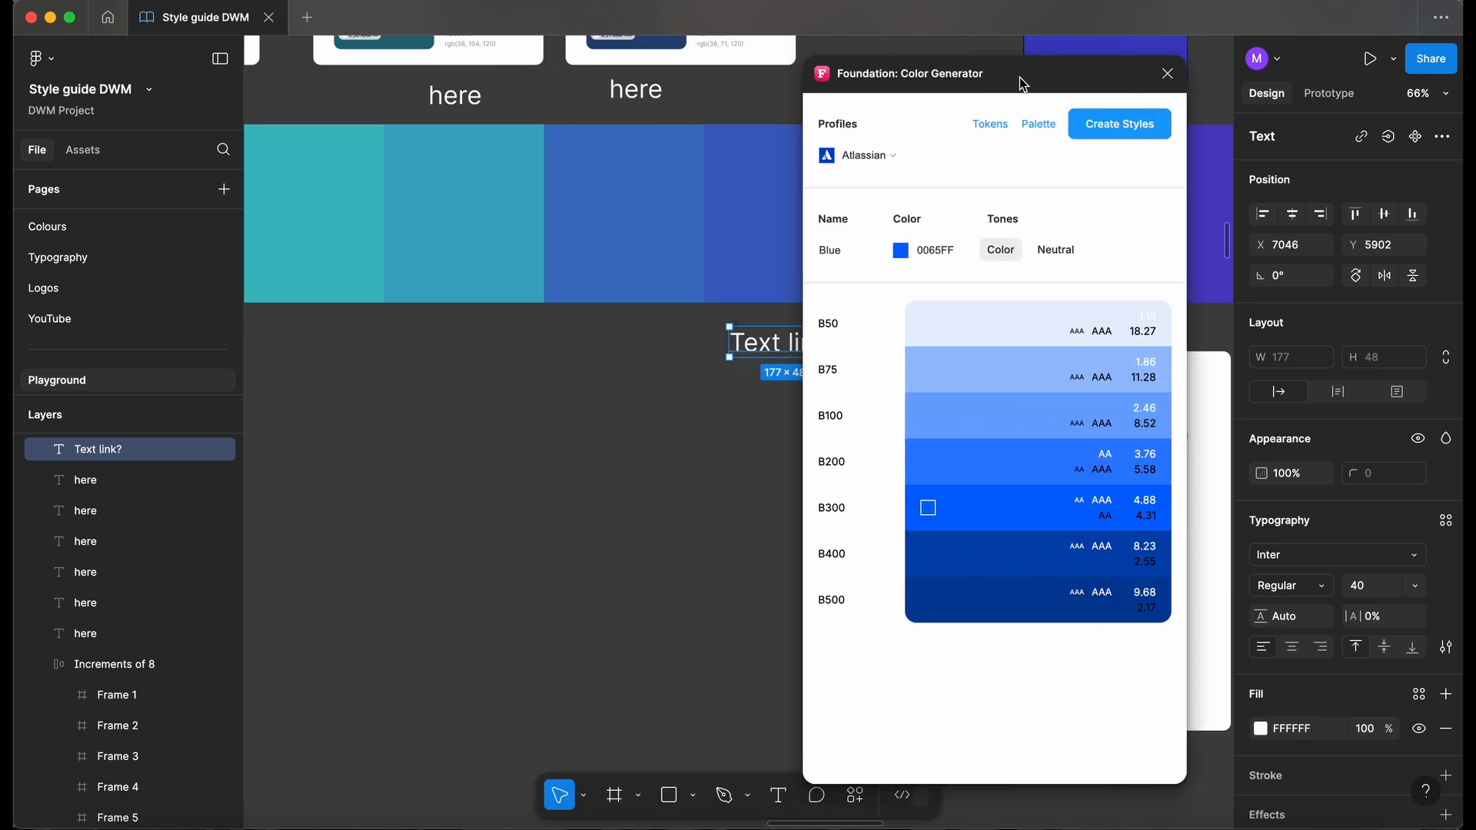
# Set the generator's base colour to 3F63C4 by sampling the blue frame above "Text link?", and name the palette "TextLink".
pyautogui.hscroll(4, 692, 461)
pyautogui.scroll(1, 692, 461)
pyautogui.click(900, 250)
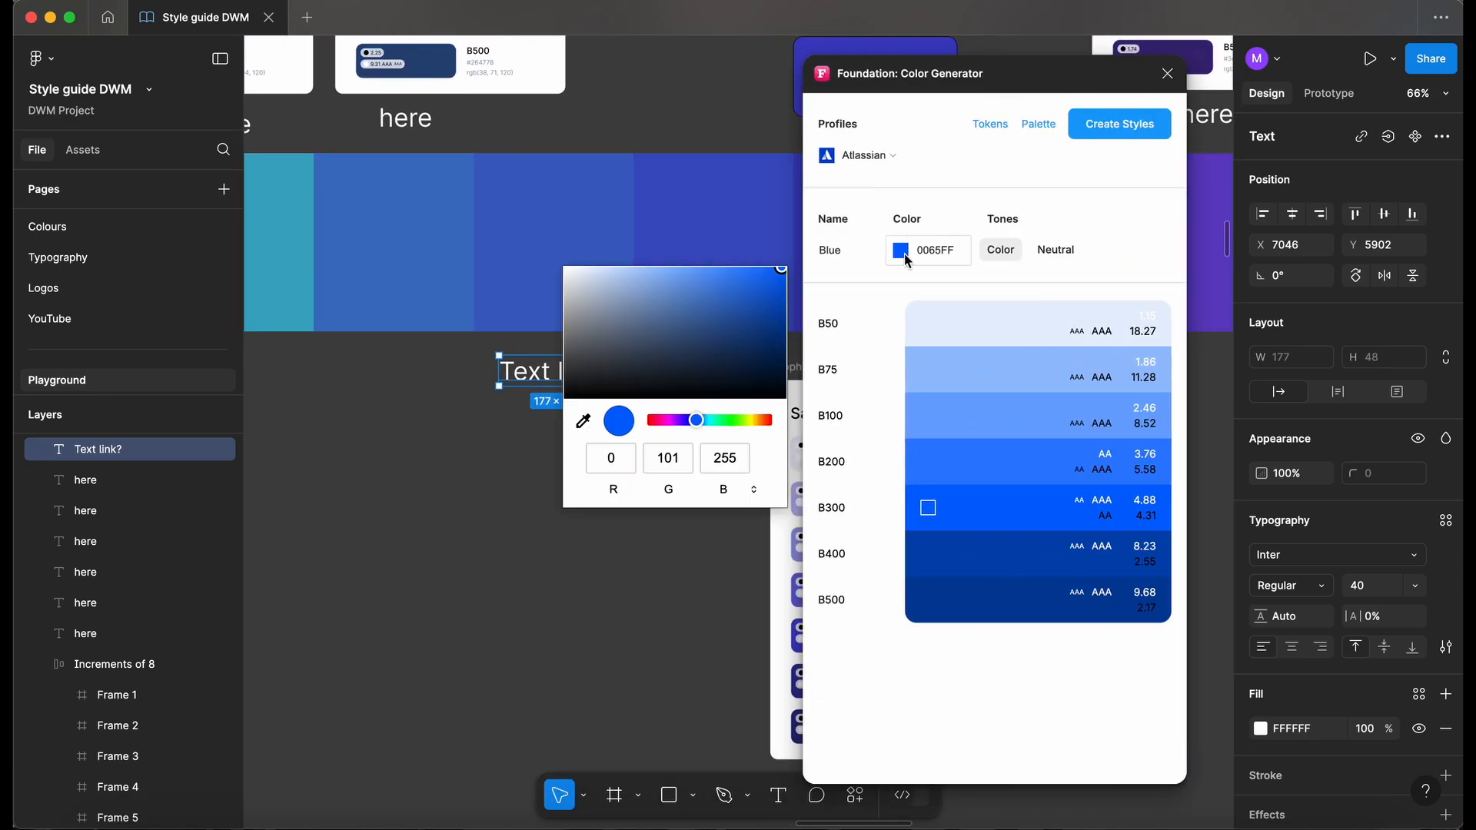
pyautogui.click(583, 421)
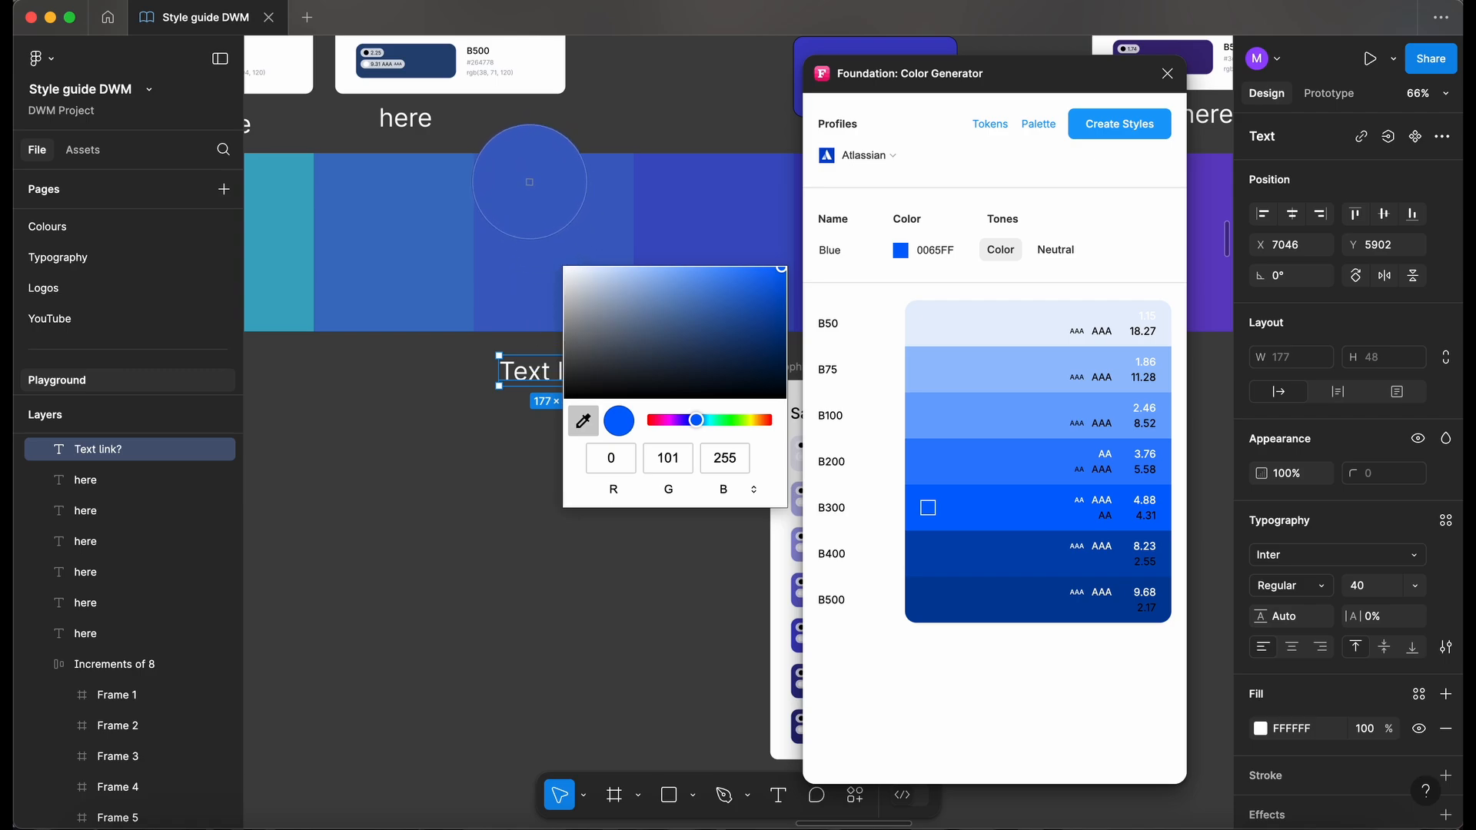
pyautogui.click(547, 202)
pyautogui.moveTo(1053, 319)
pyautogui.doubleClick(830, 250)
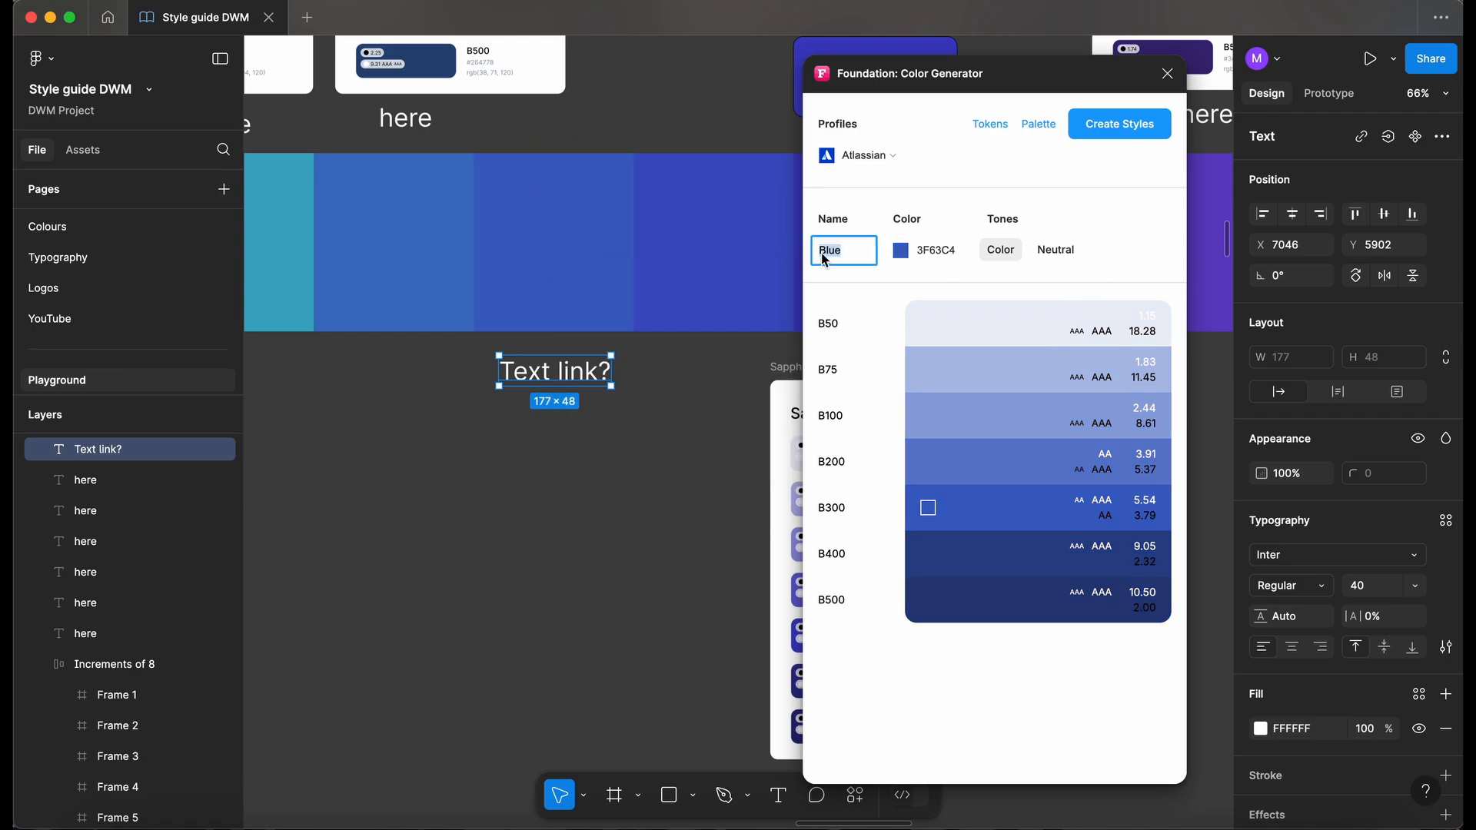
pyautogui.write('TextLink')
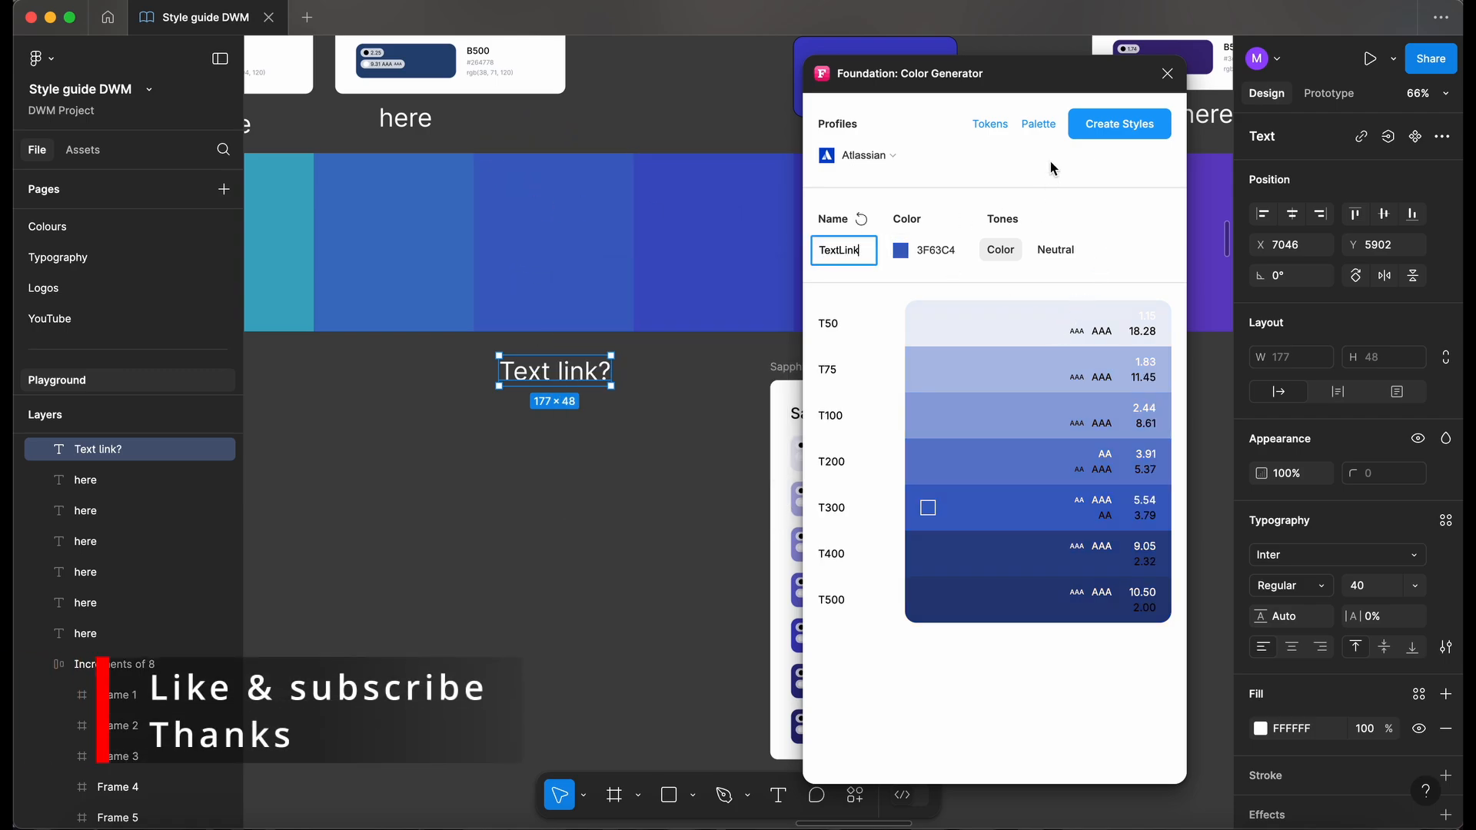
# Copy the generated palette, close the plugin and place the palette card beneath the "Text link?" label.
pyautogui.click(1038, 124)
pyautogui.click(1167, 73)
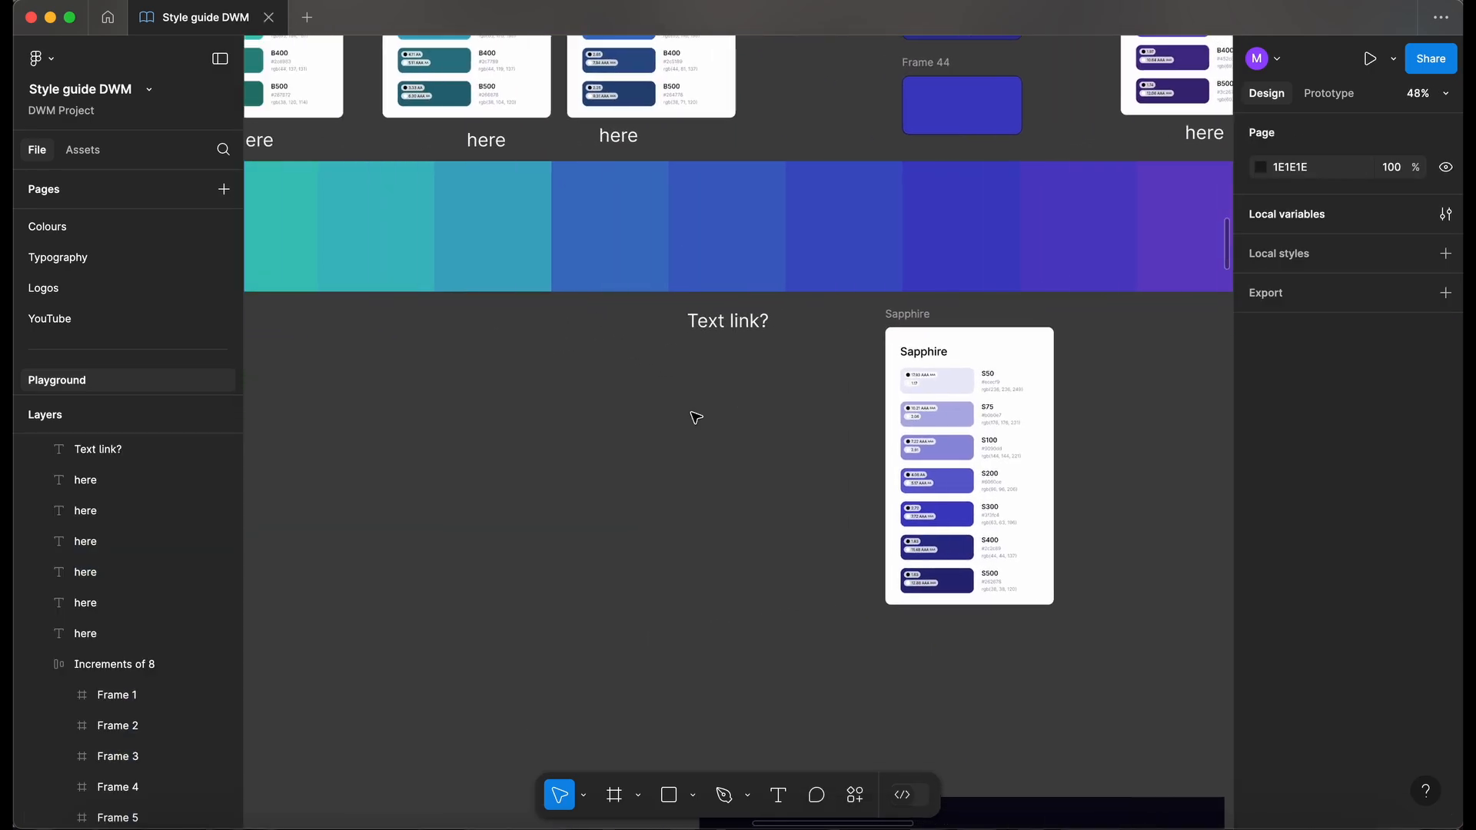
pyautogui.scroll(5, 695, 417)
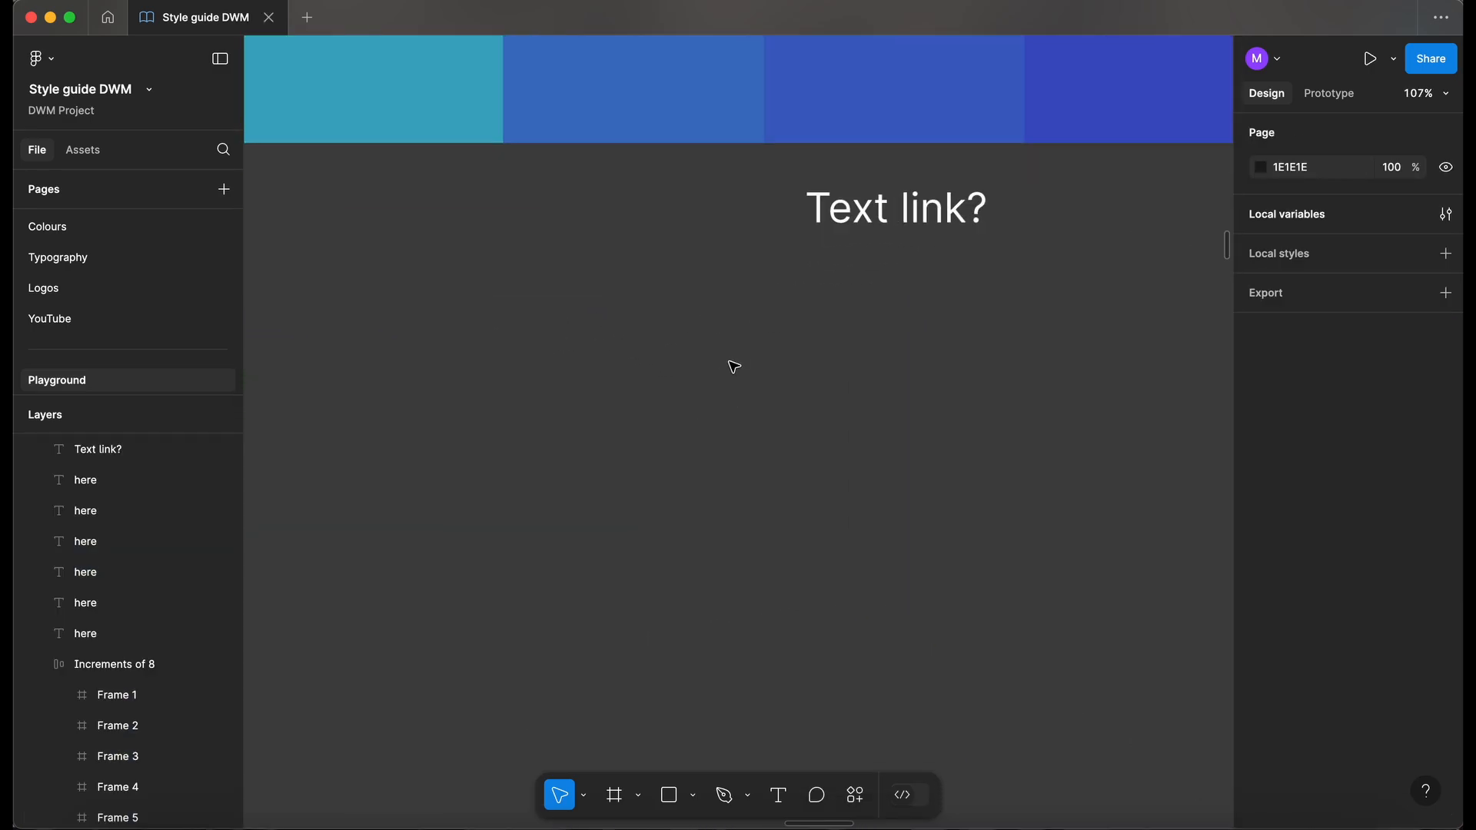
pyautogui.hotkey('ctrl', 'v')
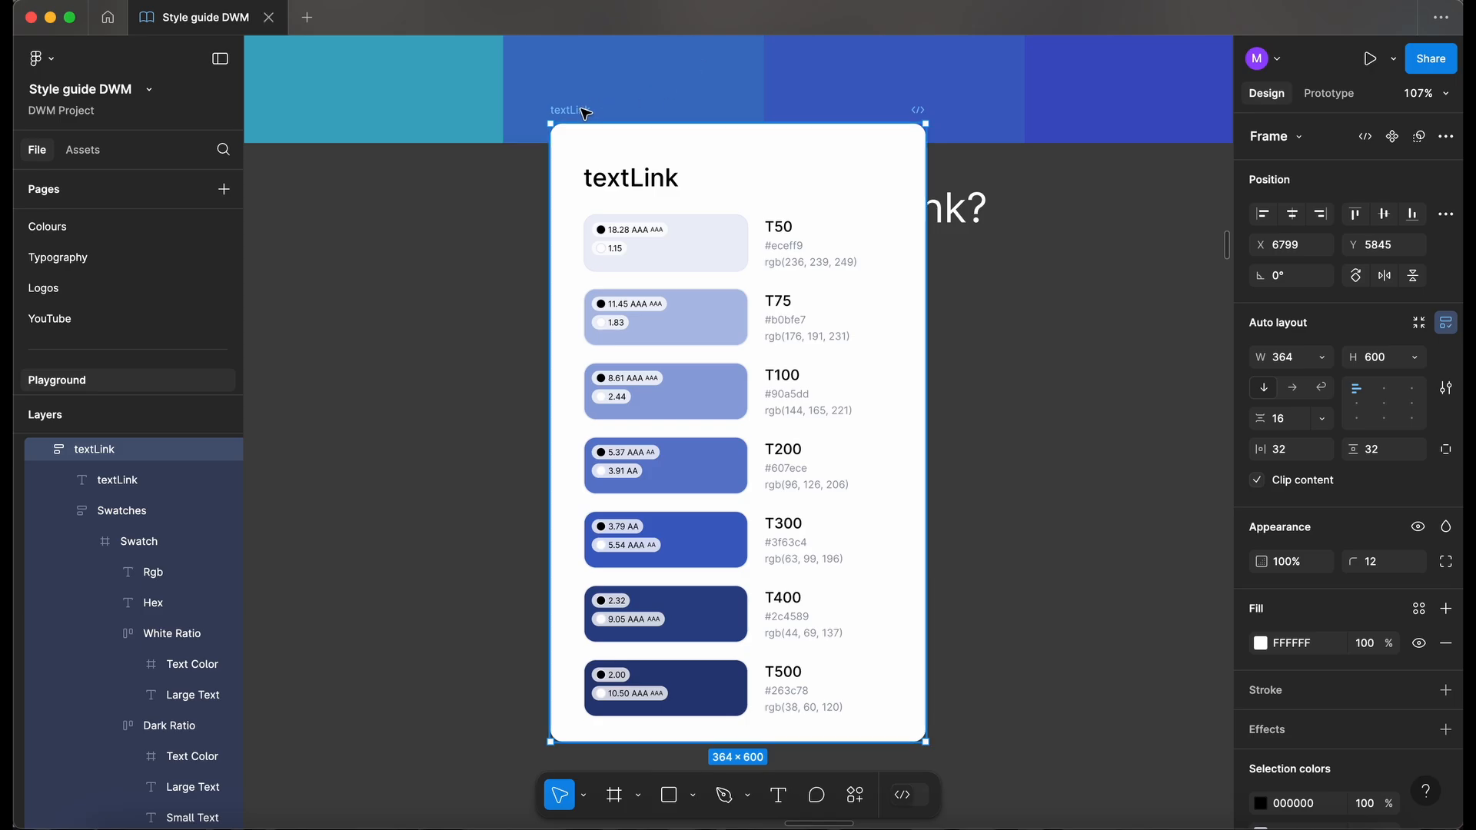
pyautogui.moveTo(560, 109); pyautogui.dragTo(715, 254)
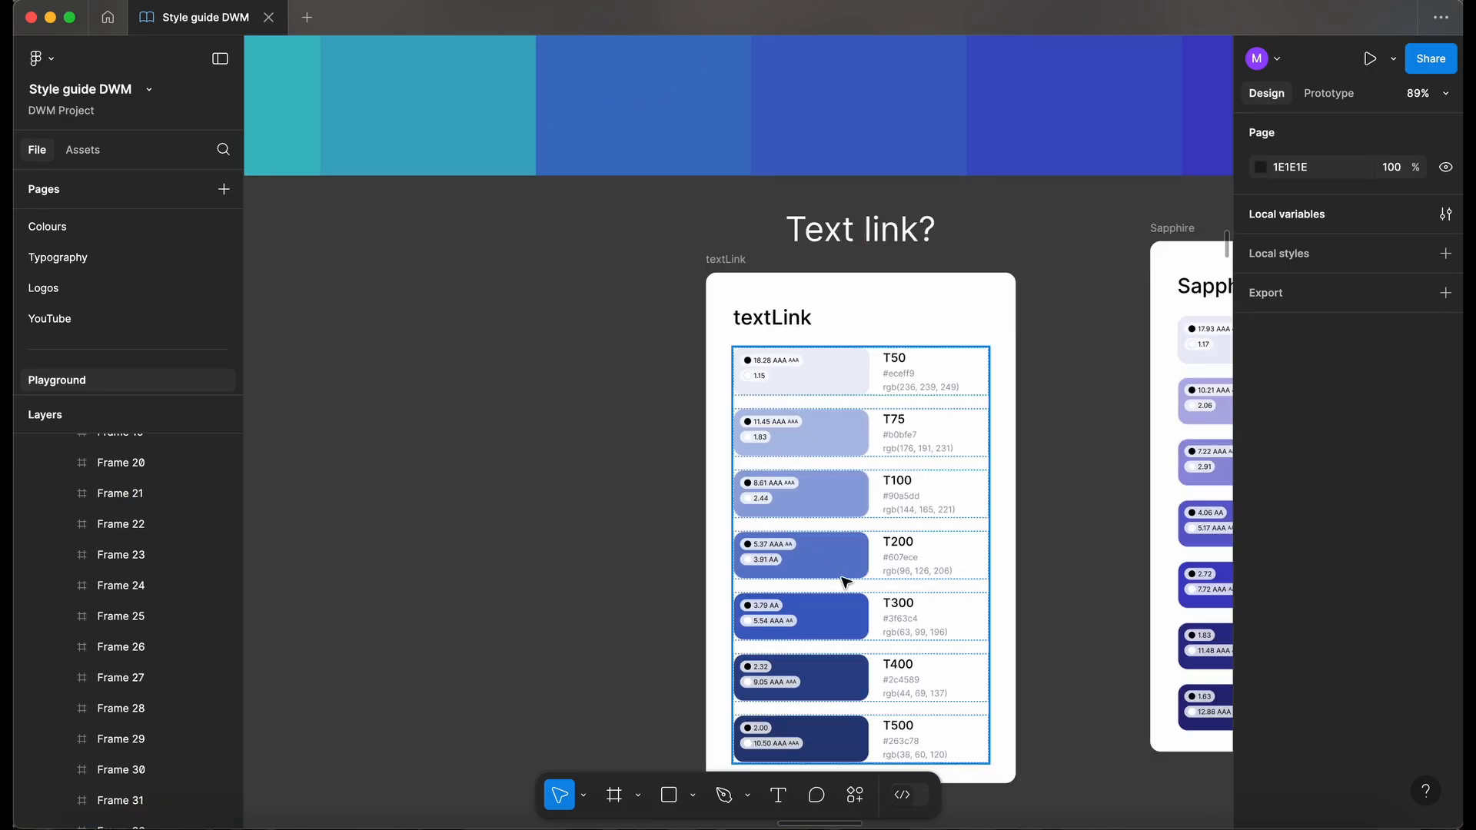
# Copy the T300 swatch from the textLink card into the dwm-textlinks-500 column on the Colours page.
pyautogui.doubleClick(835, 611)
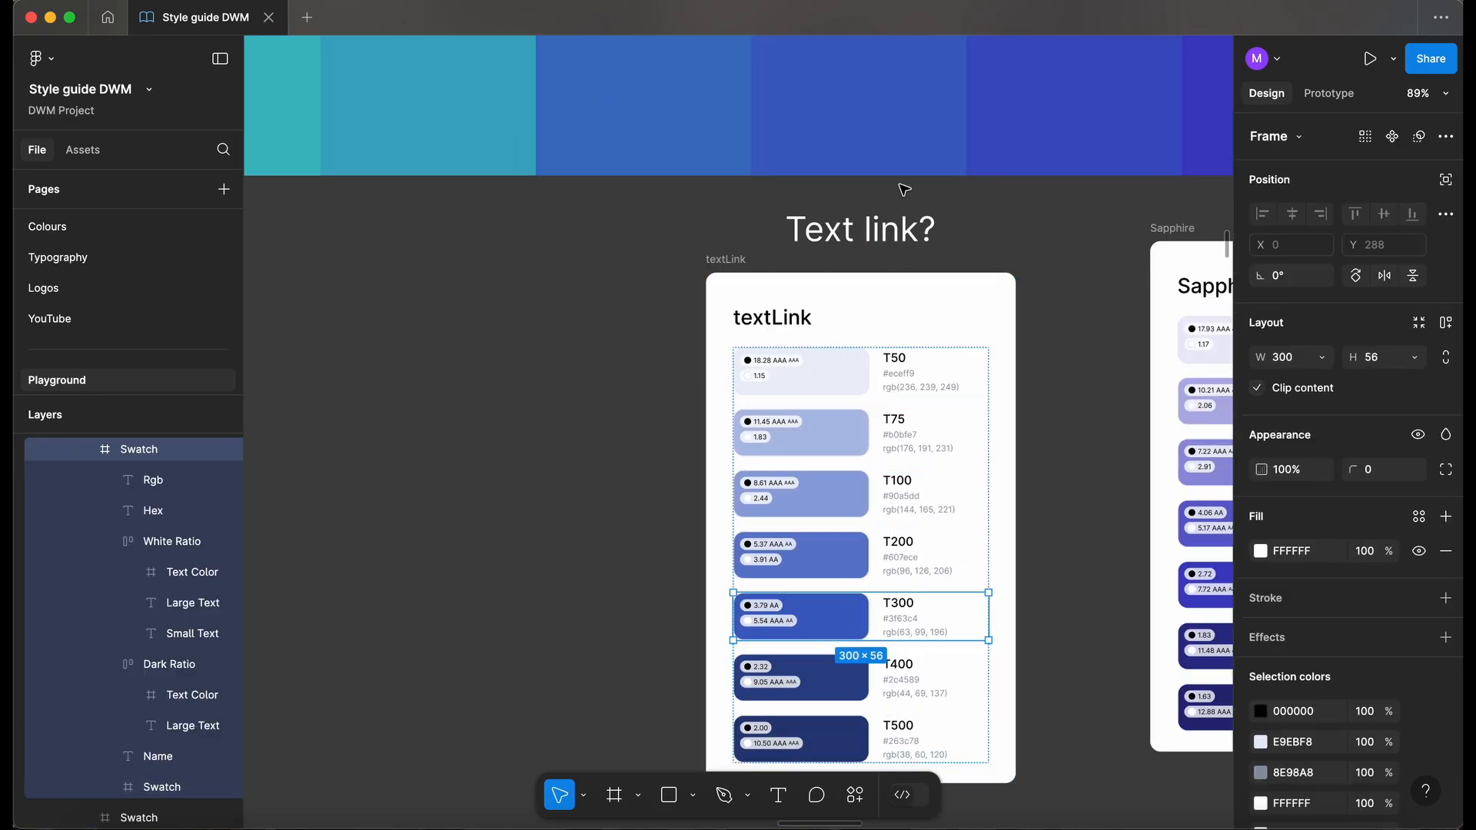
pyautogui.click(886, 149)
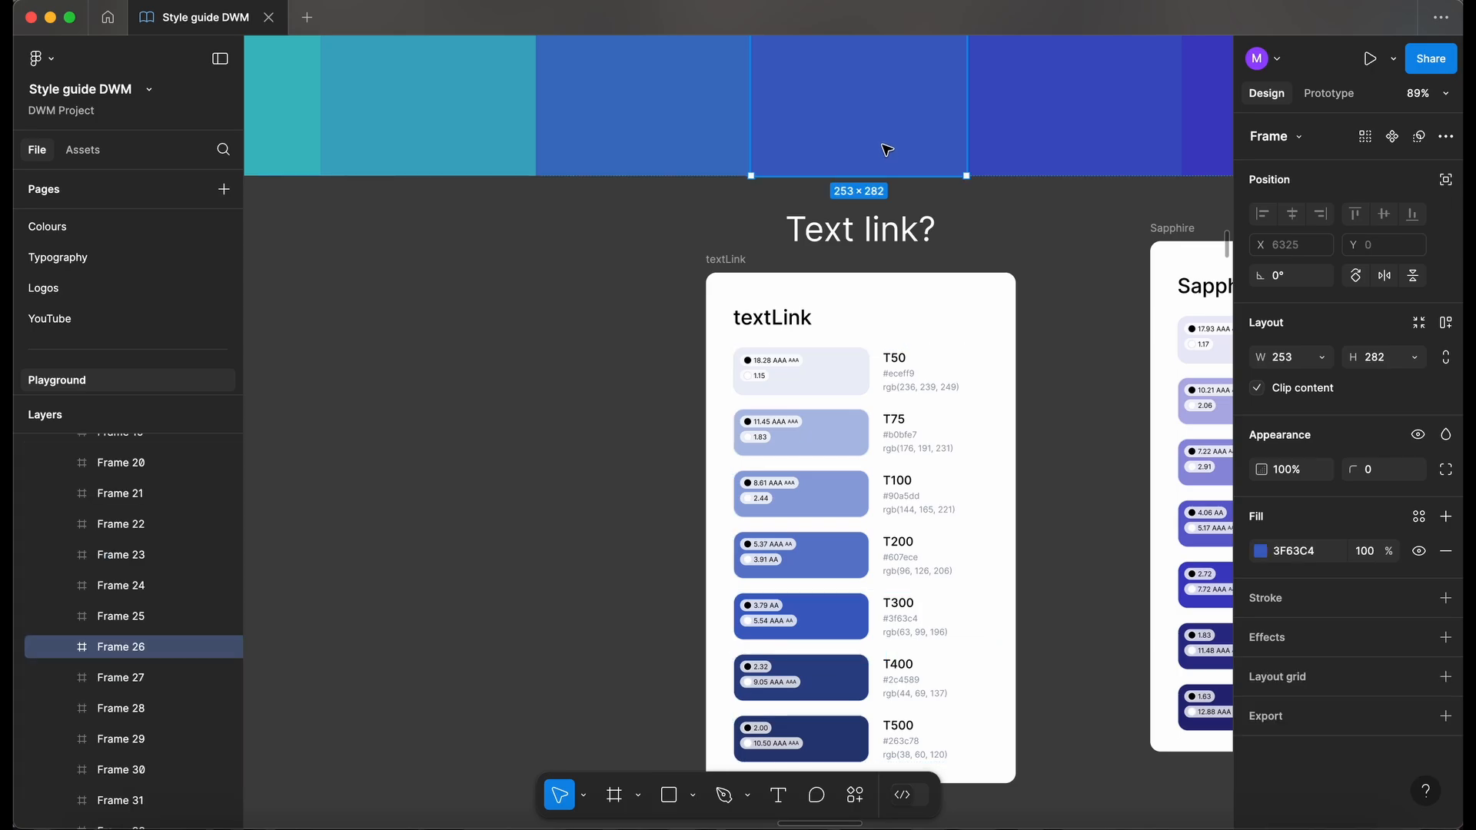
pyautogui.click(620, 408)
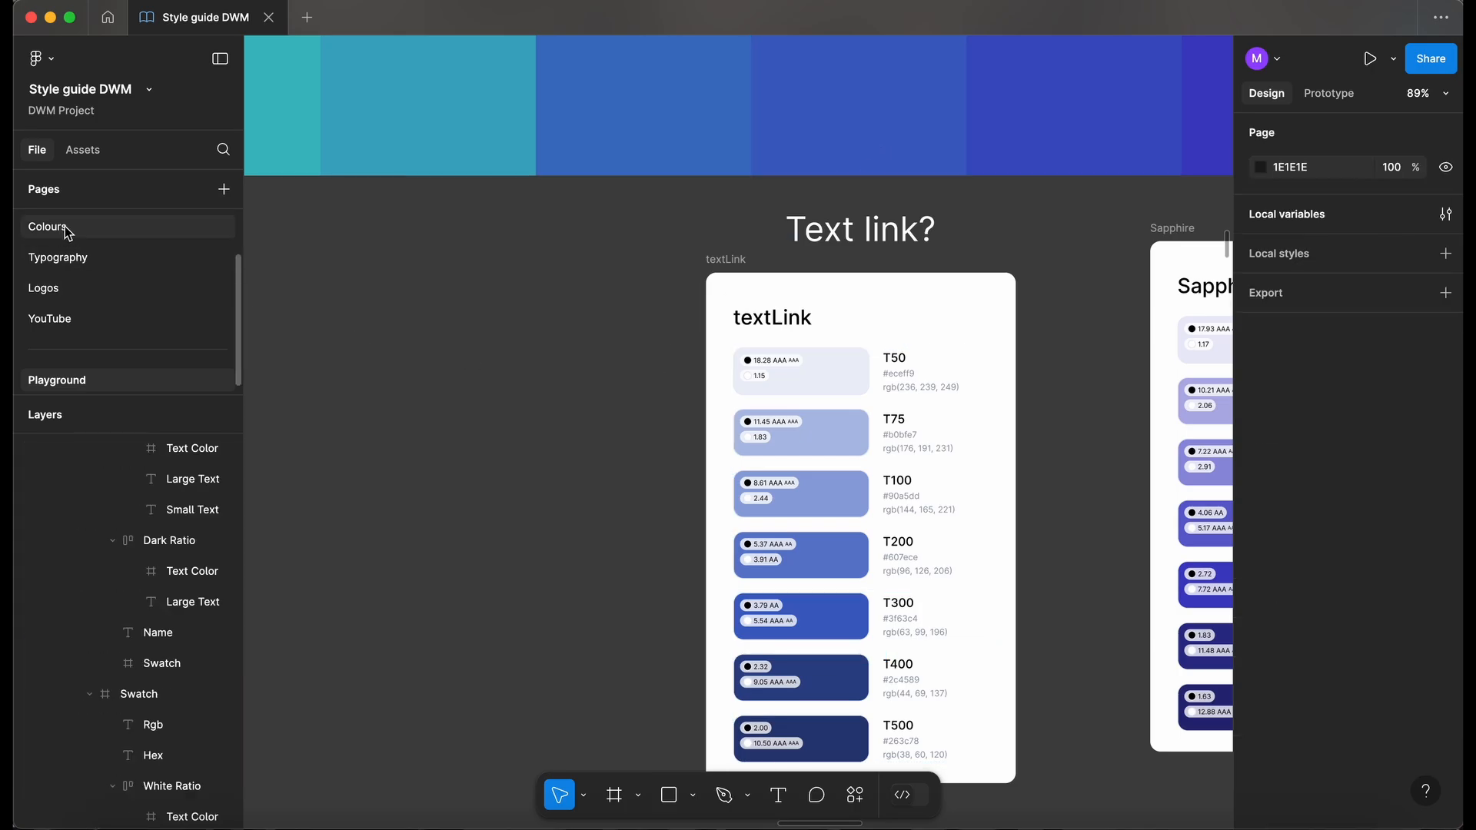
pyautogui.click(68, 231)
pyautogui.doubleClick(778, 375)
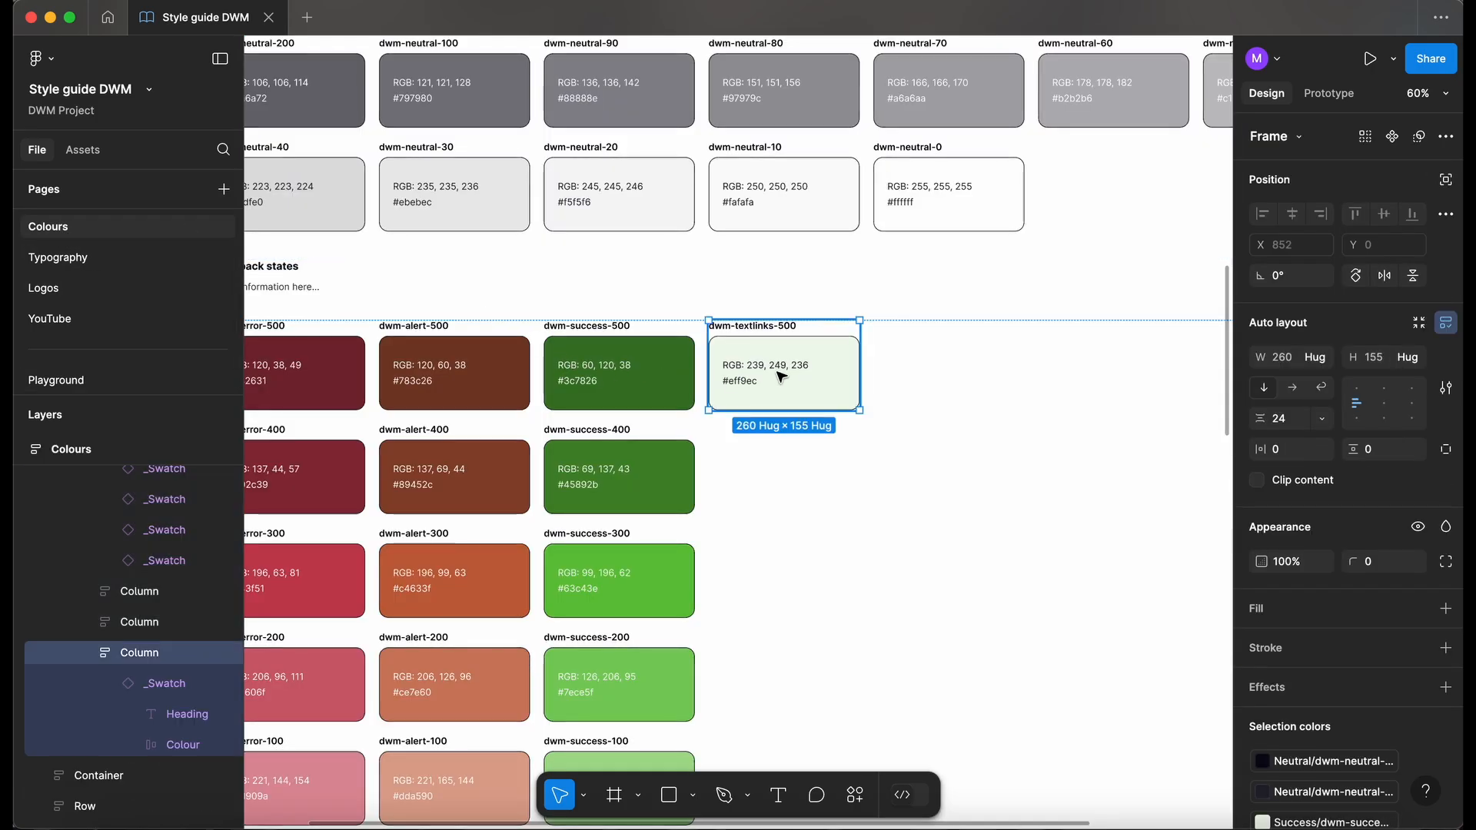
pyautogui.press('super+v')
pyautogui.scroll(-1, 811, 387)
pyautogui.hscroll(1, 811, 386)
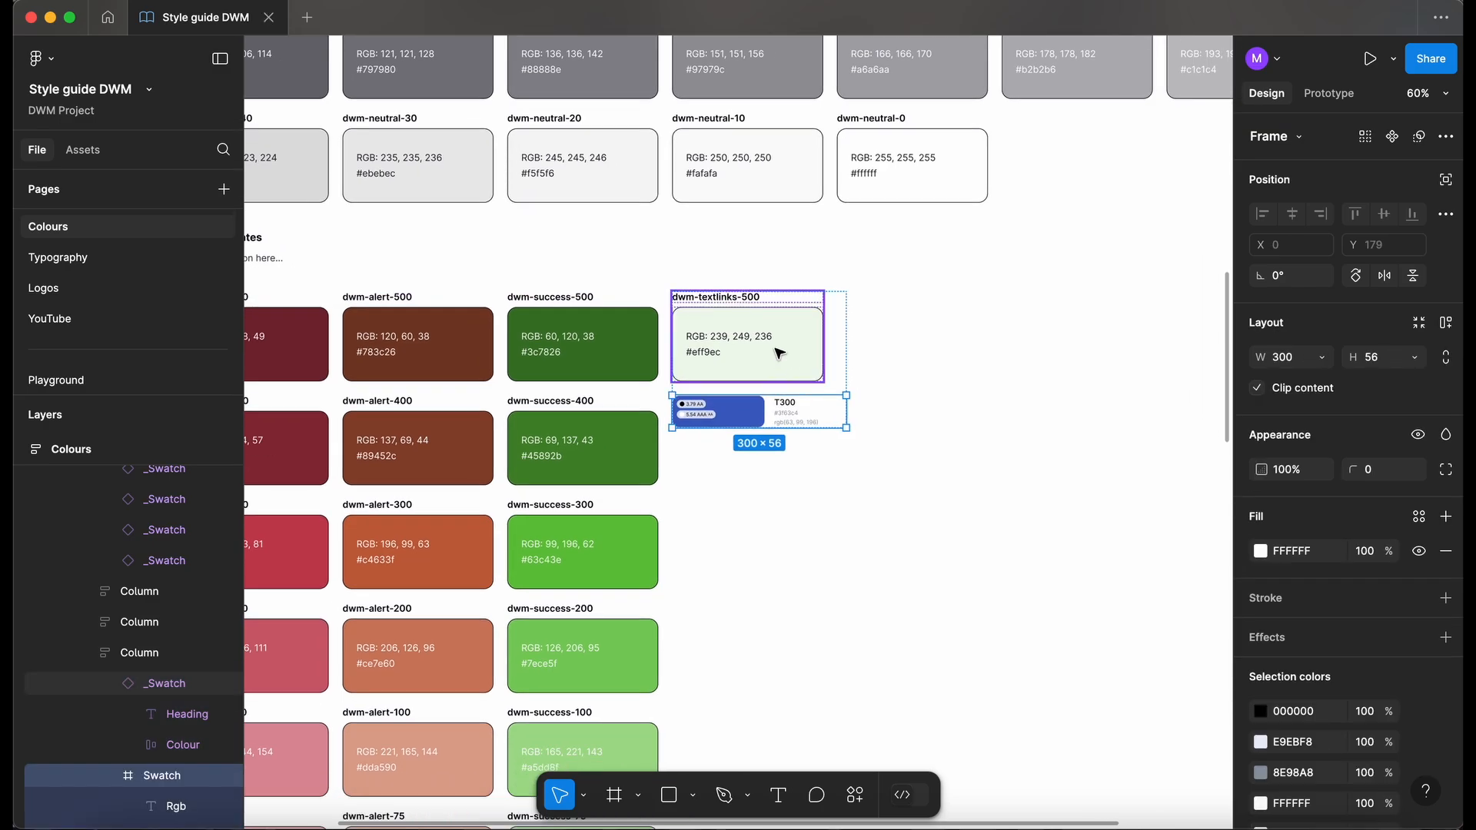
# Set the dwm-textlinks-500 swatch's text to "RGB: 62, 99, 196" and "#3f63c4", and delete the pasted T300 reference swatch.
pyautogui.scroll(5, 778, 348)
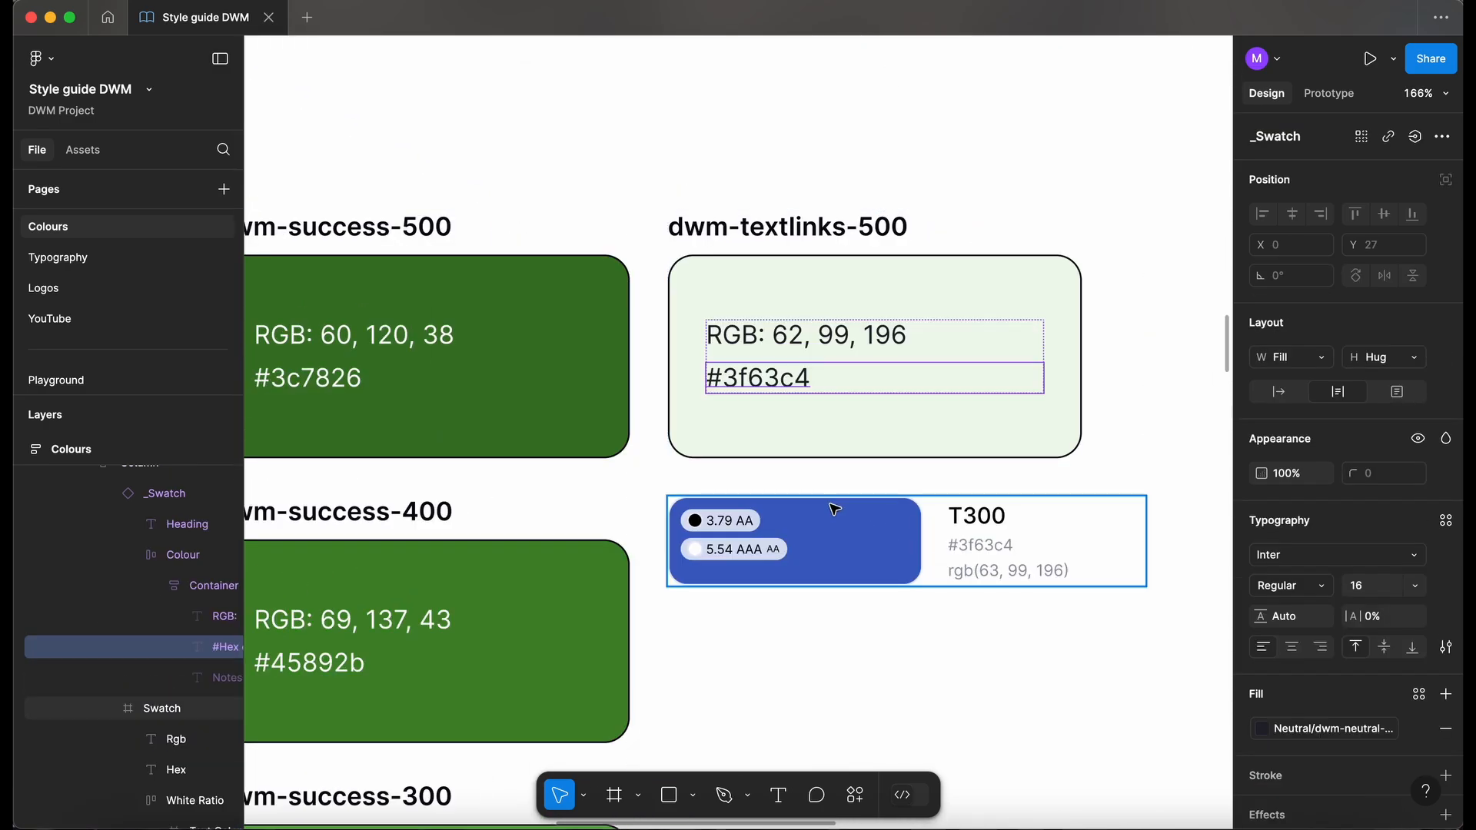
pyautogui.click(834, 510)
pyautogui.press('Delete')
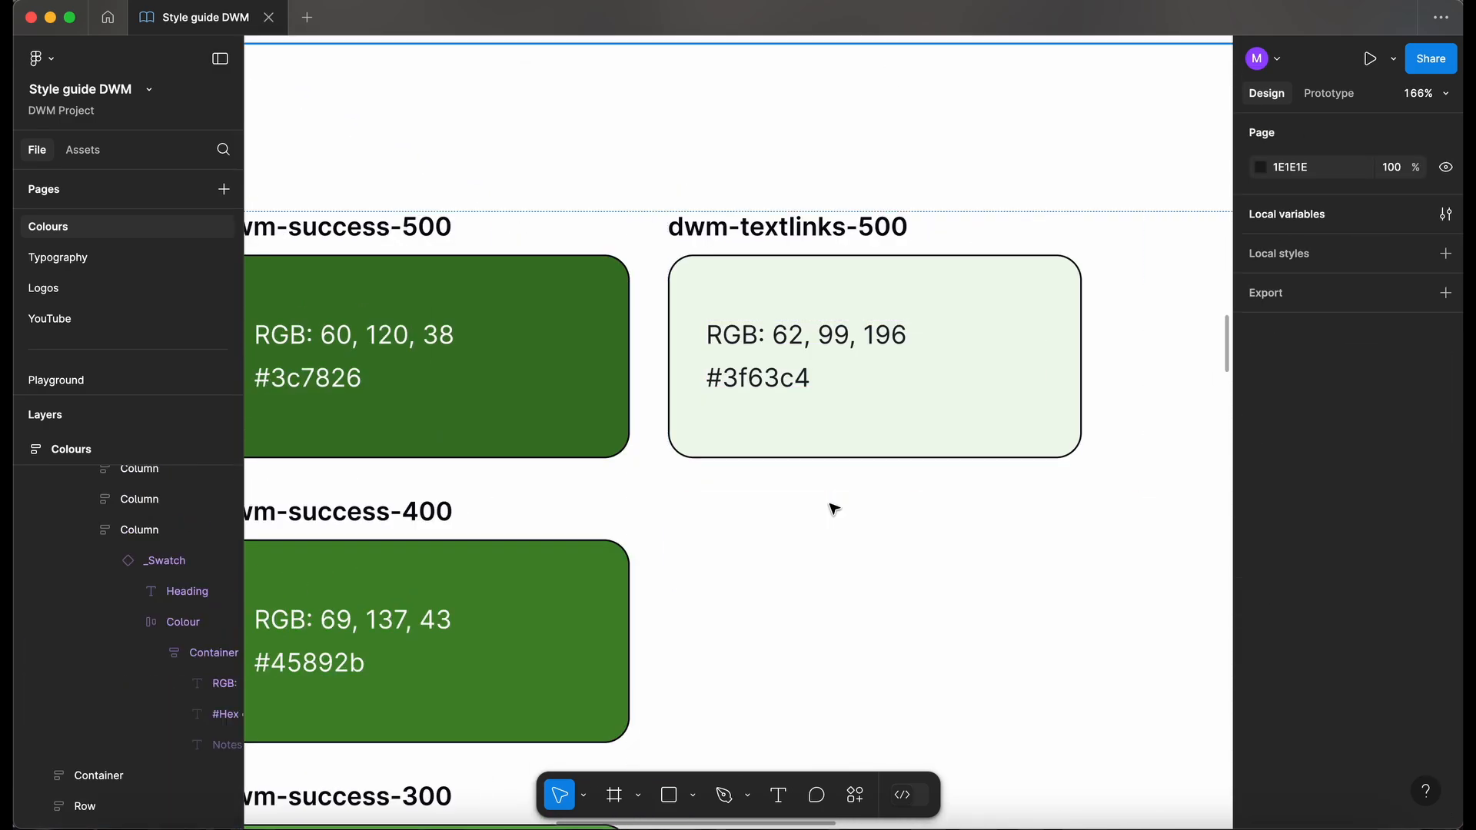
# Create a colour variable named "dwm-textlink-300" in the Colours collection.
pyautogui.scroll(-5, 900, 412)
pyautogui.hscroll(3, 900, 413)
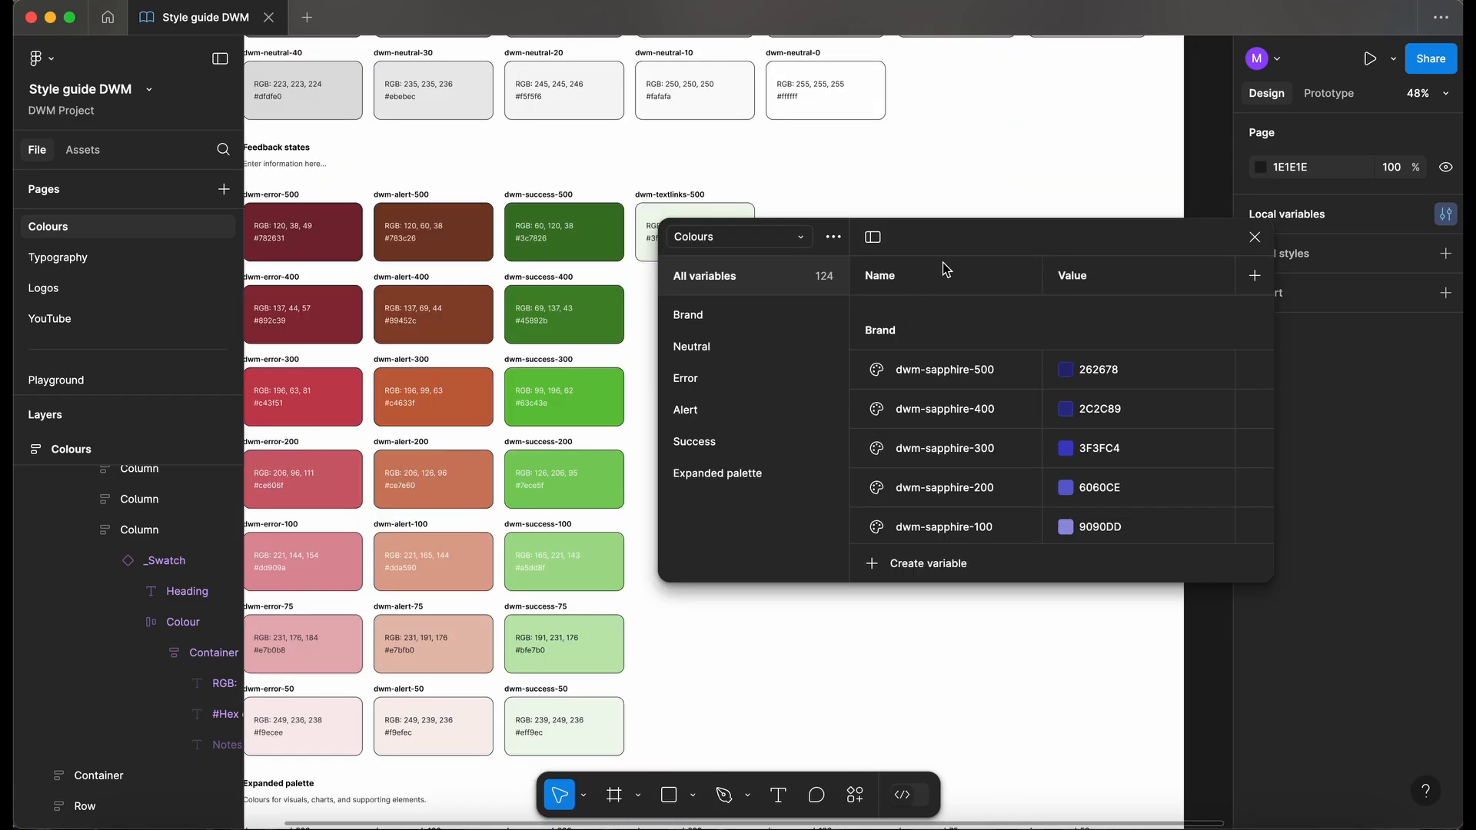
pyautogui.scroll(-20, 946, 489)
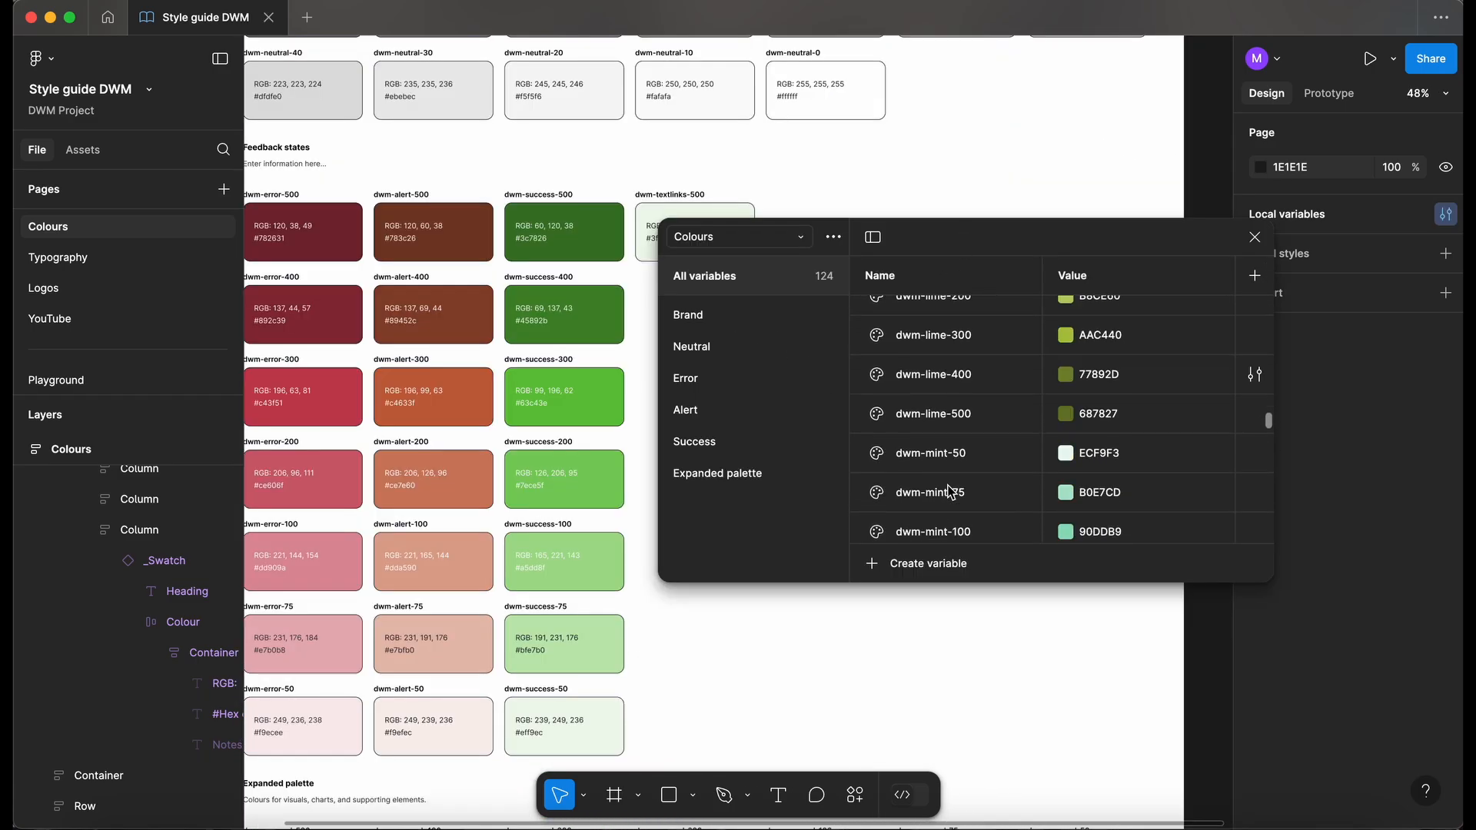
pyautogui.click(932, 565)
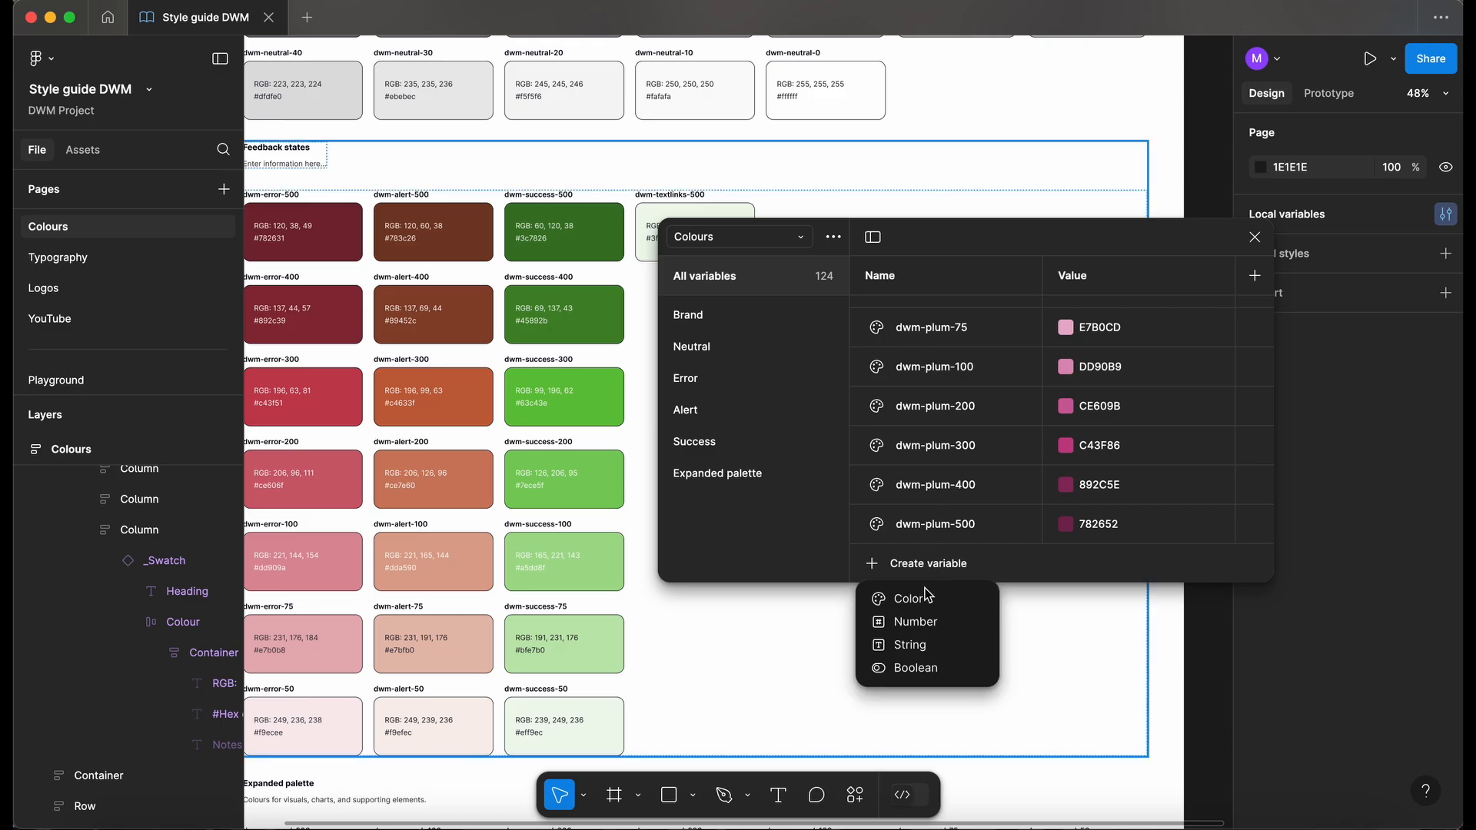
pyautogui.click(915, 599)
pyautogui.scroll(3, 948, 451)
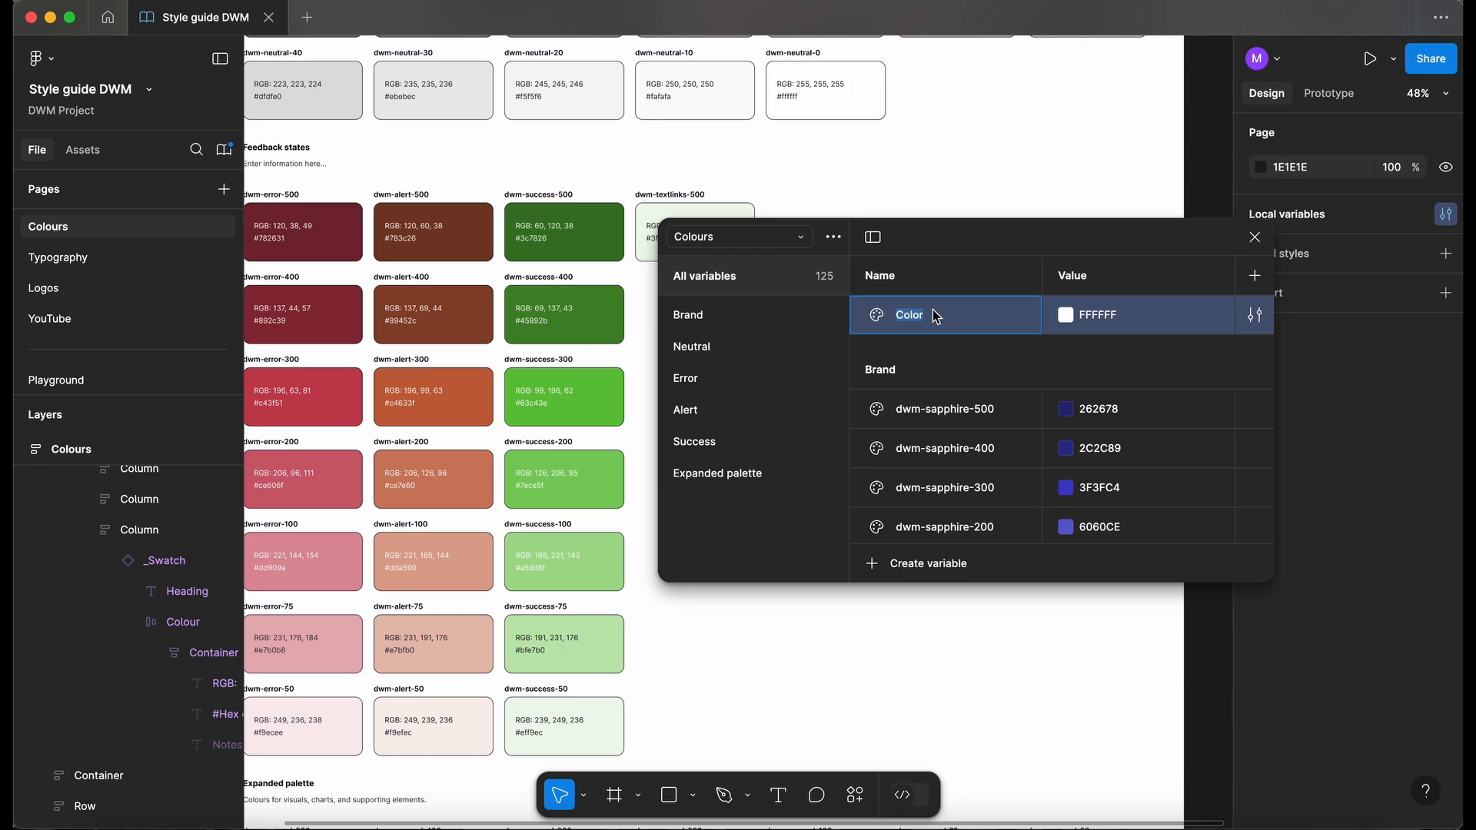
pyautogui.write('dwm-textlink-300')
# Set the value of the dwm-textlink-300 variable to the hex code documented on the textlinks swatch, 3f63c4.
pyautogui.scroll(5, 621, 239)
pyautogui.scroll(2, 622, 240)
pyautogui.hscroll(-2, 621, 240)
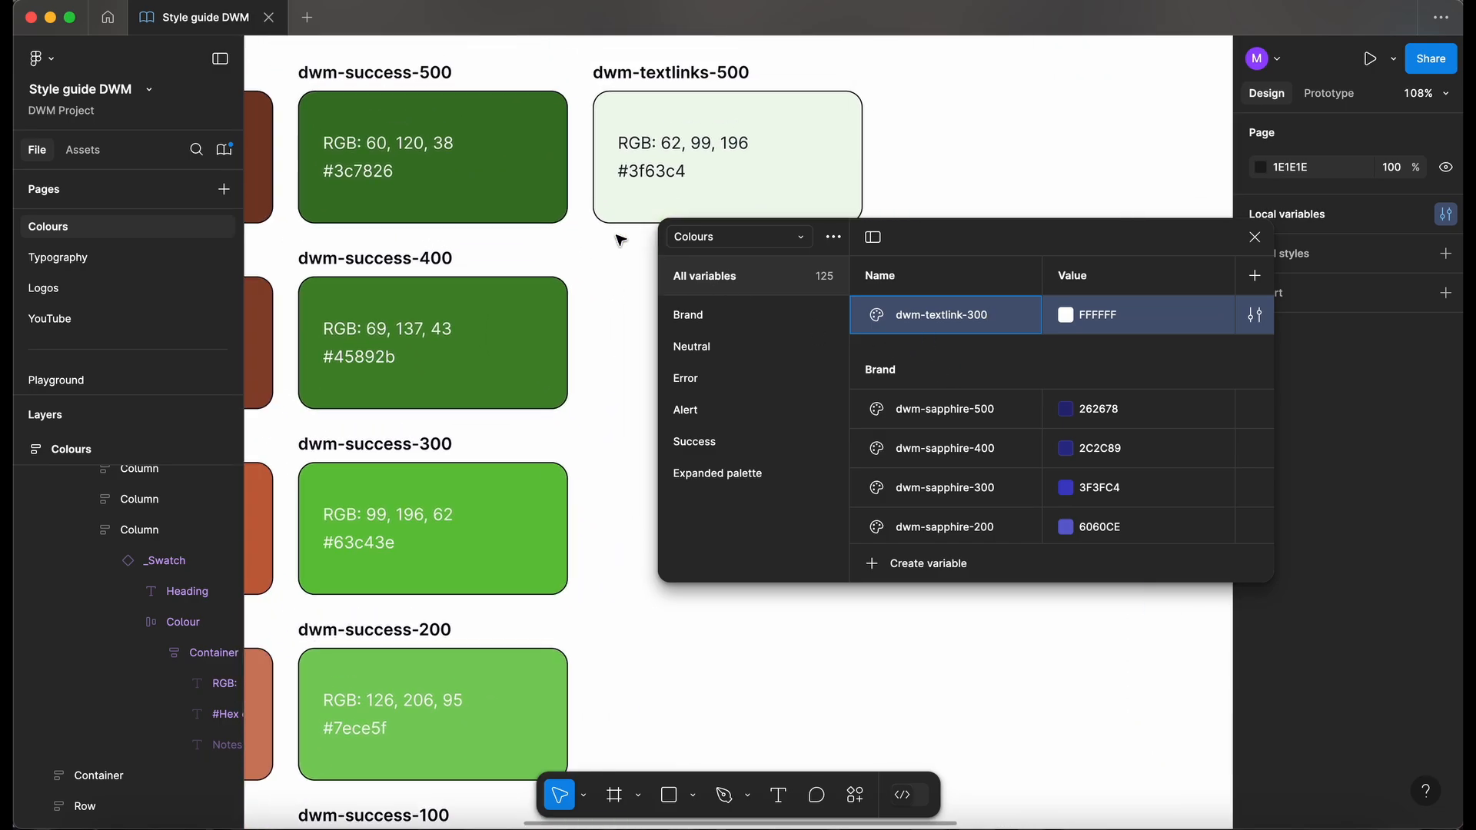
pyautogui.click(1107, 315)
pyautogui.write('3f')
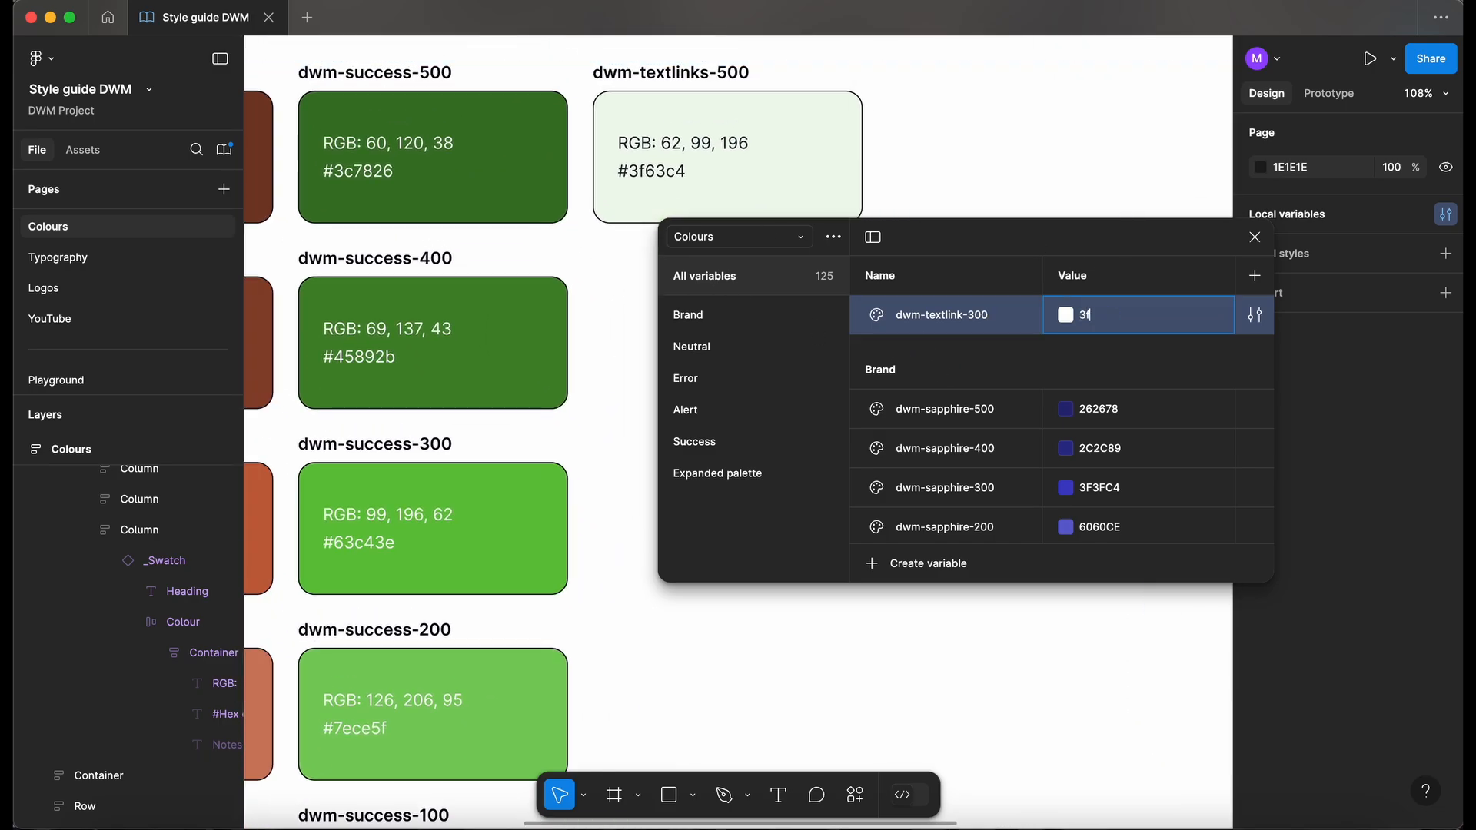
pyautogui.write('63c4')
# Place the dwm-textlink-300 variable in a new group by prefixing its name with "Textlink/".
pyautogui.click(1255, 314)
pyautogui.click(1108, 393)
pyautogui.write('Text')
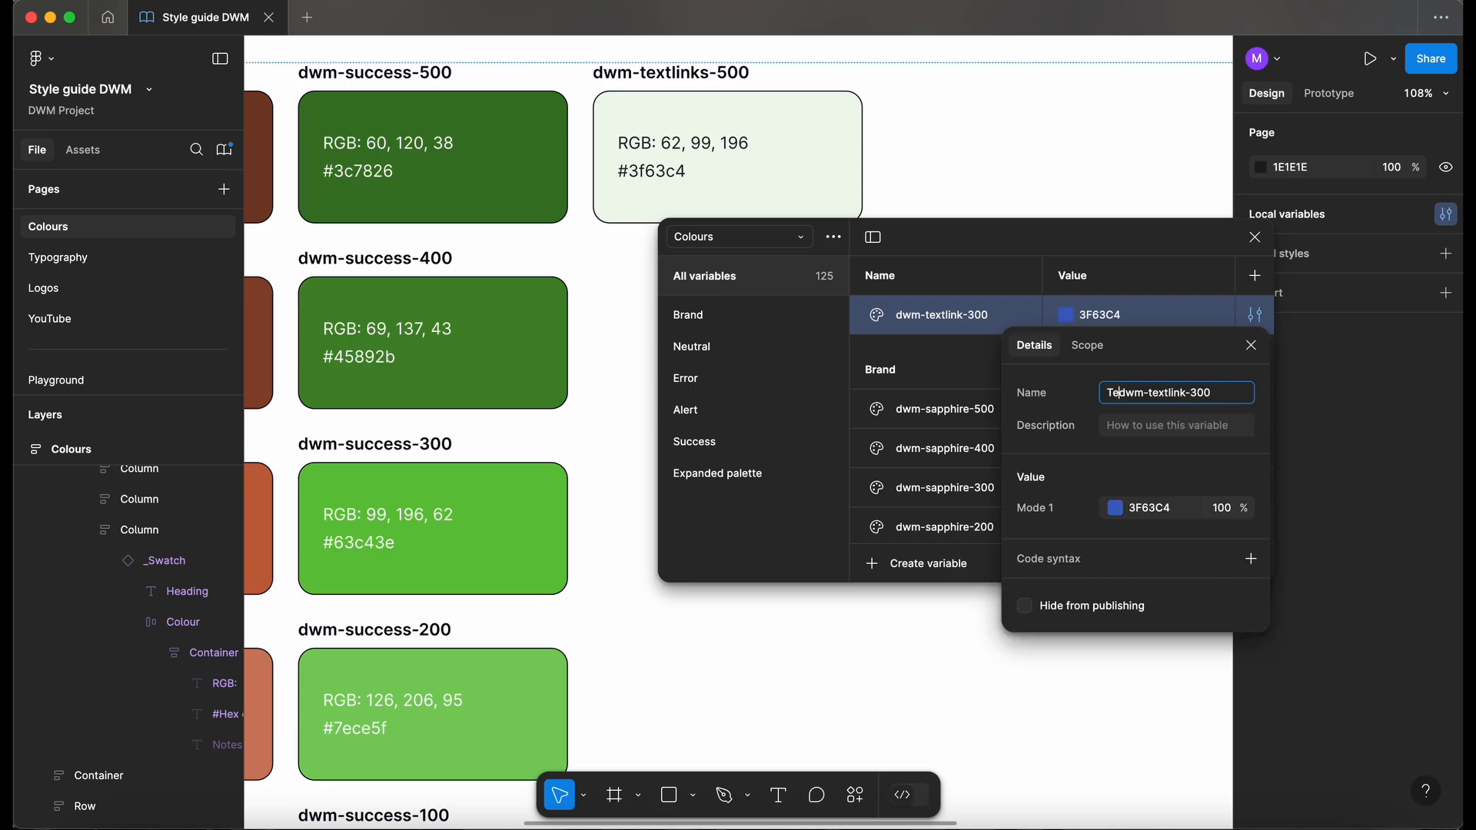
pyautogui.write('link/')
pyautogui.click(1250, 345)
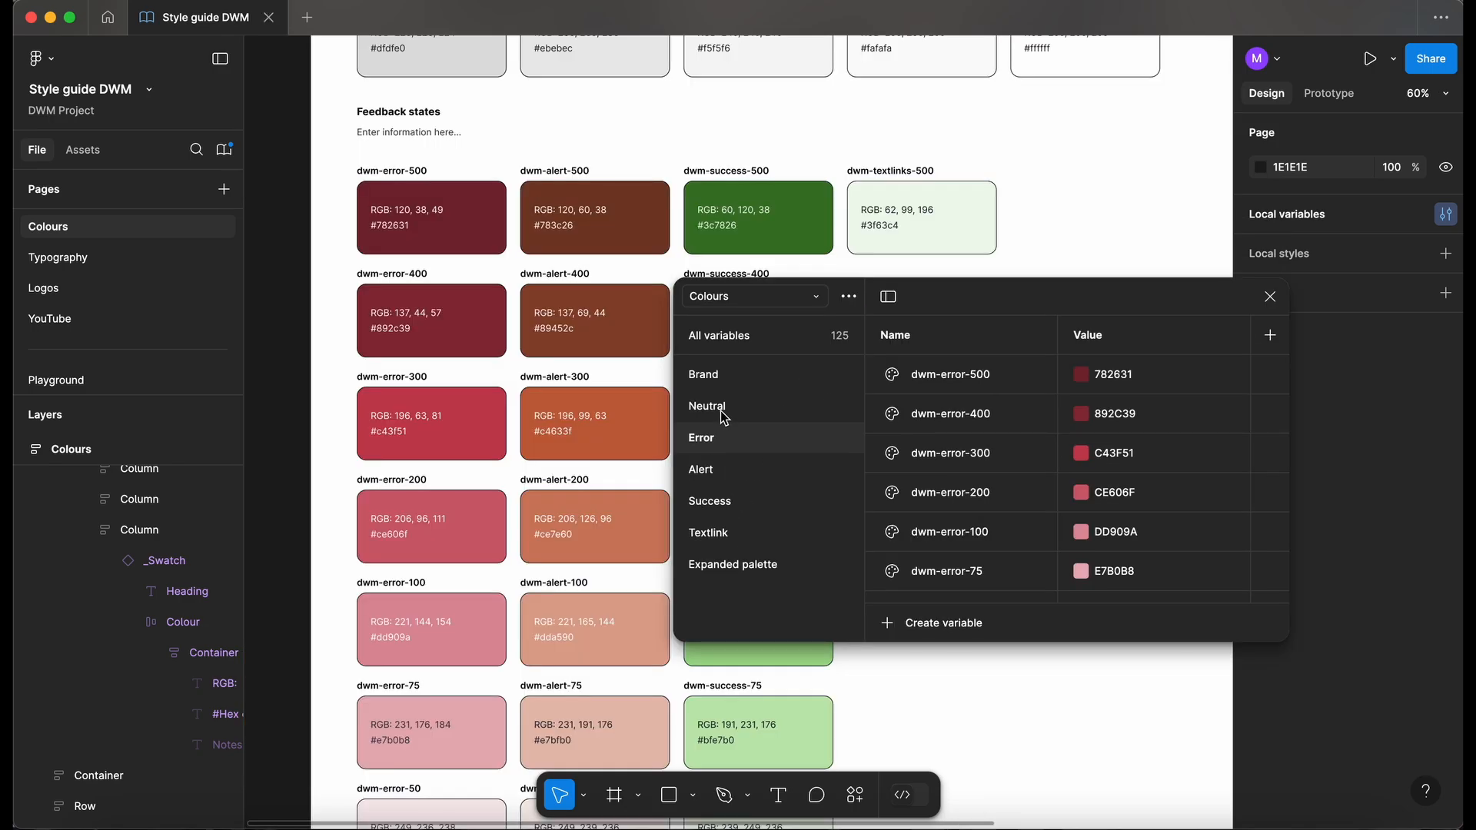
# Nest the Error, Alert, Success and Textlink variable groups under a parent group named "Feedback states" and check its subgroups.
pyautogui.click(723, 407)
pyautogui.click(725, 439)
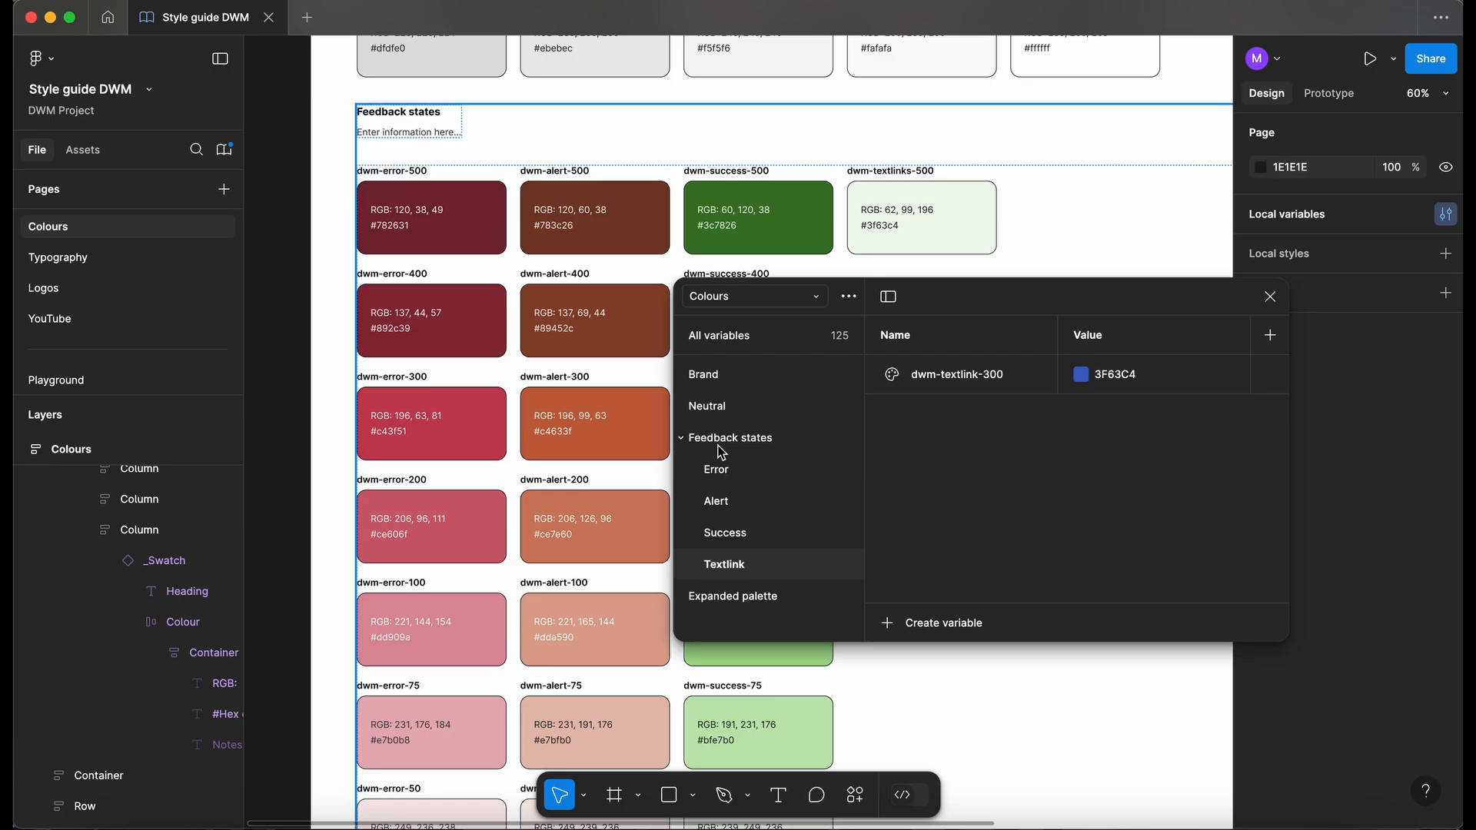
pyautogui.click(680, 439)
pyautogui.click(681, 439)
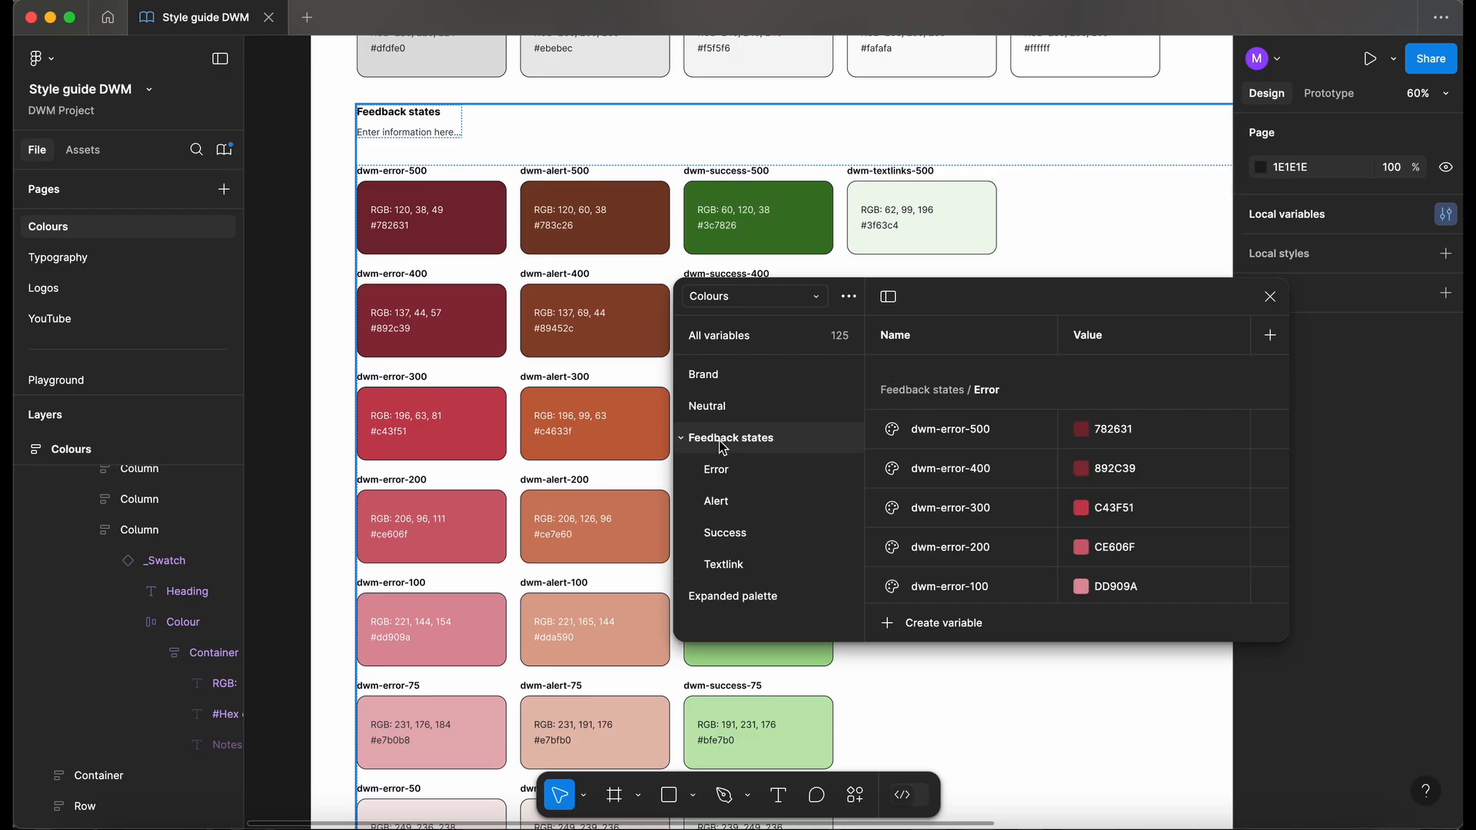
pyautogui.click(742, 536)
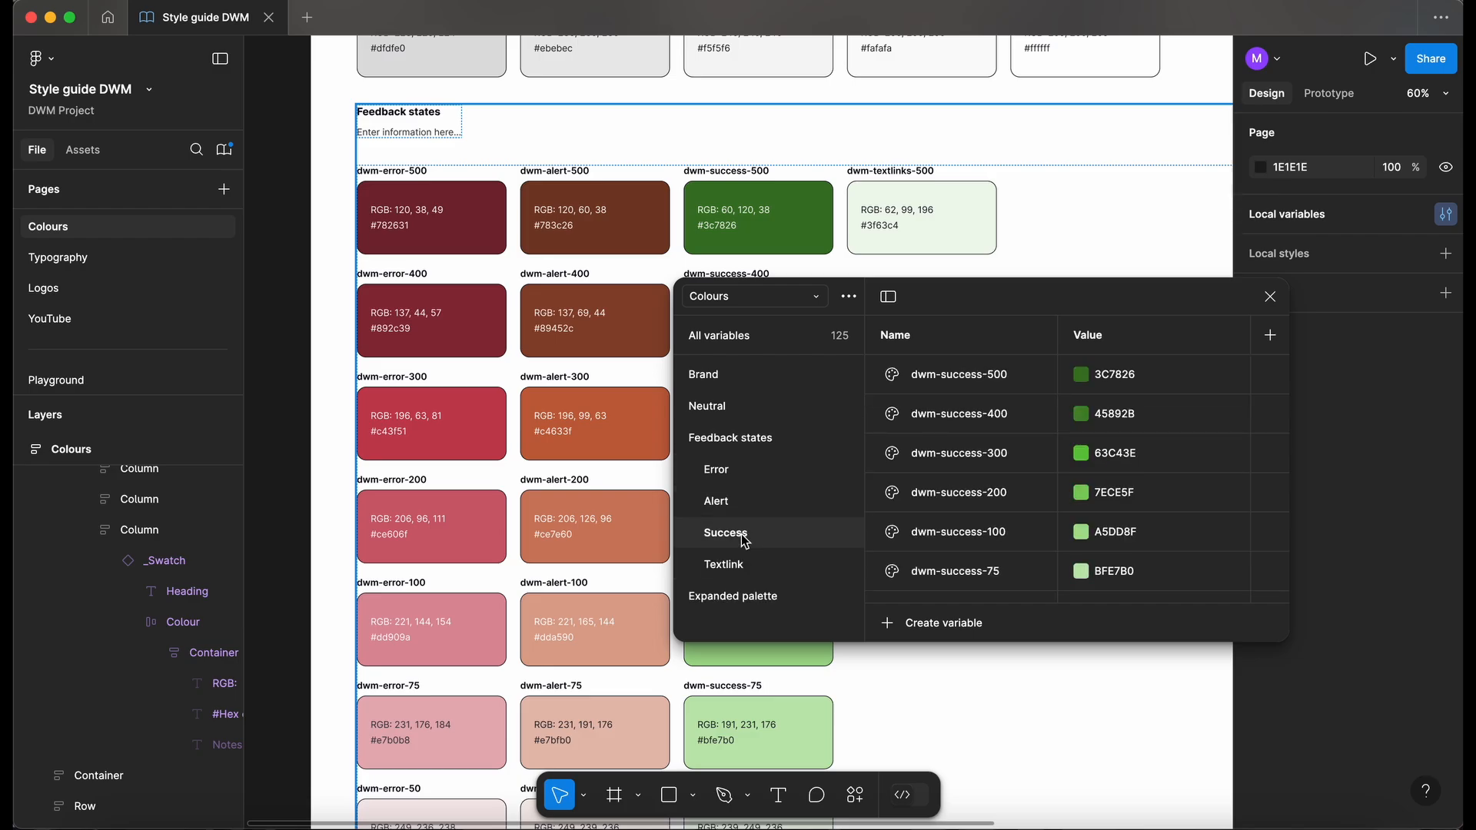
pyautogui.click(745, 570)
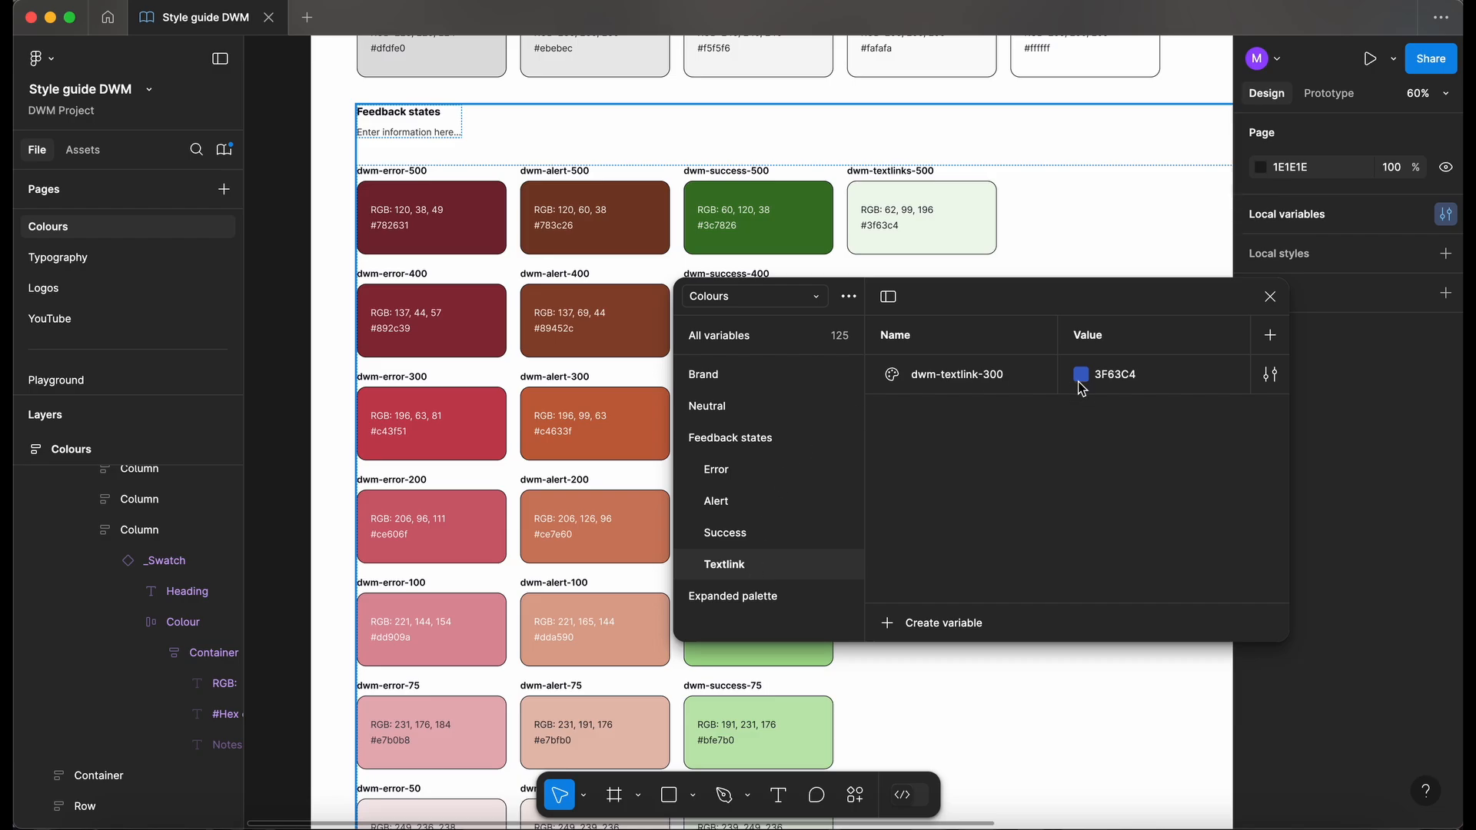
# Apply the dwm-textlink-300 variable as the fill of the dwm-textlinks-500 swatch and close the variables window.
pyautogui.click(927, 190)
pyautogui.click(927, 190)
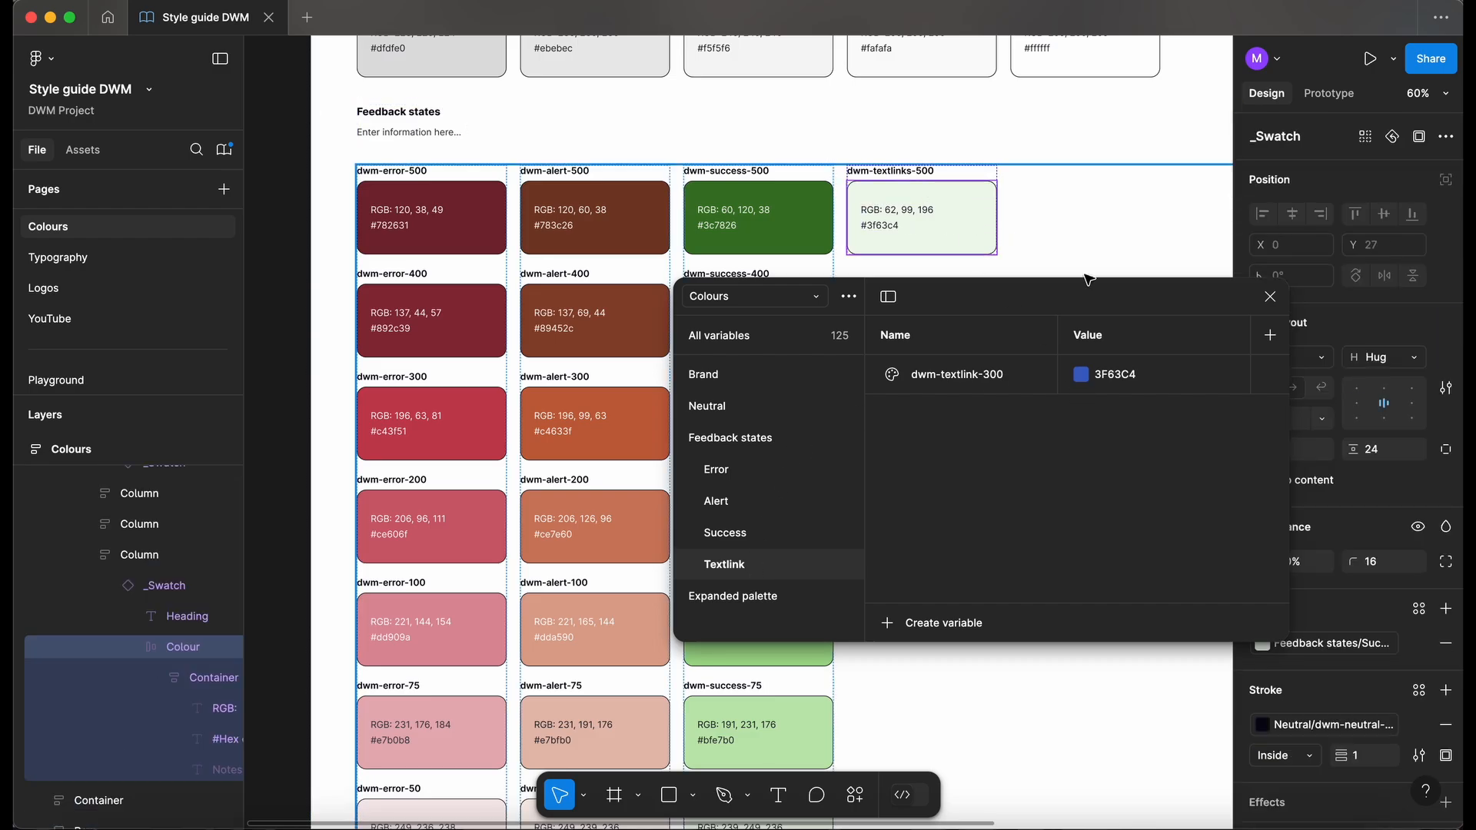
pyautogui.moveTo(1141, 302); pyautogui.dragTo(1011, 229)
pyautogui.click(1307, 643)
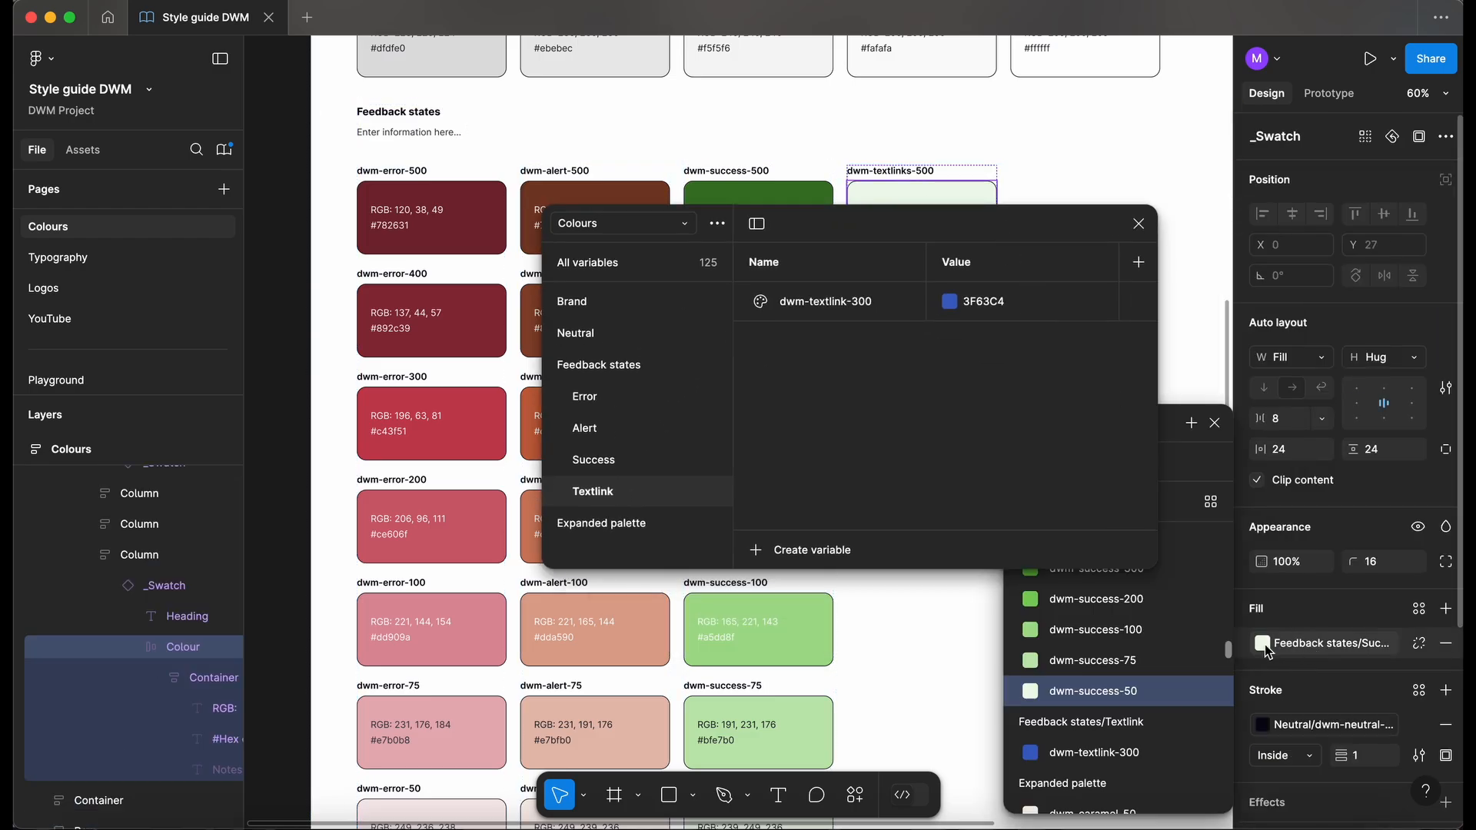
pyautogui.click(1076, 753)
pyautogui.click(1157, 326)
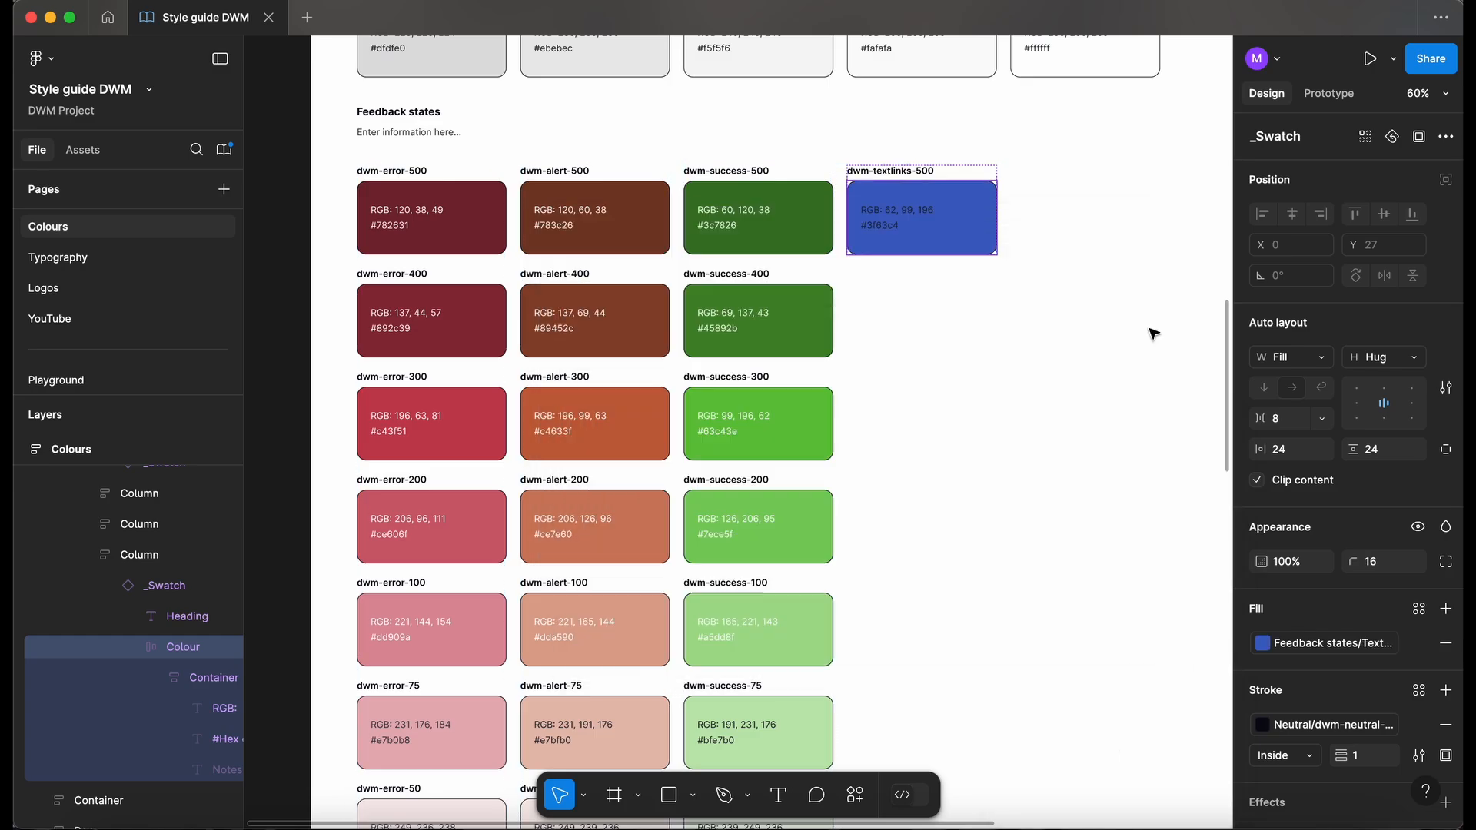
# Rename the blue swatch's heading to "dwm-textlinks-300".
pyautogui.scroll(5, 947, 155)
pyautogui.doubleClick(908, 190)
pyautogui.doubleClick(908, 192)
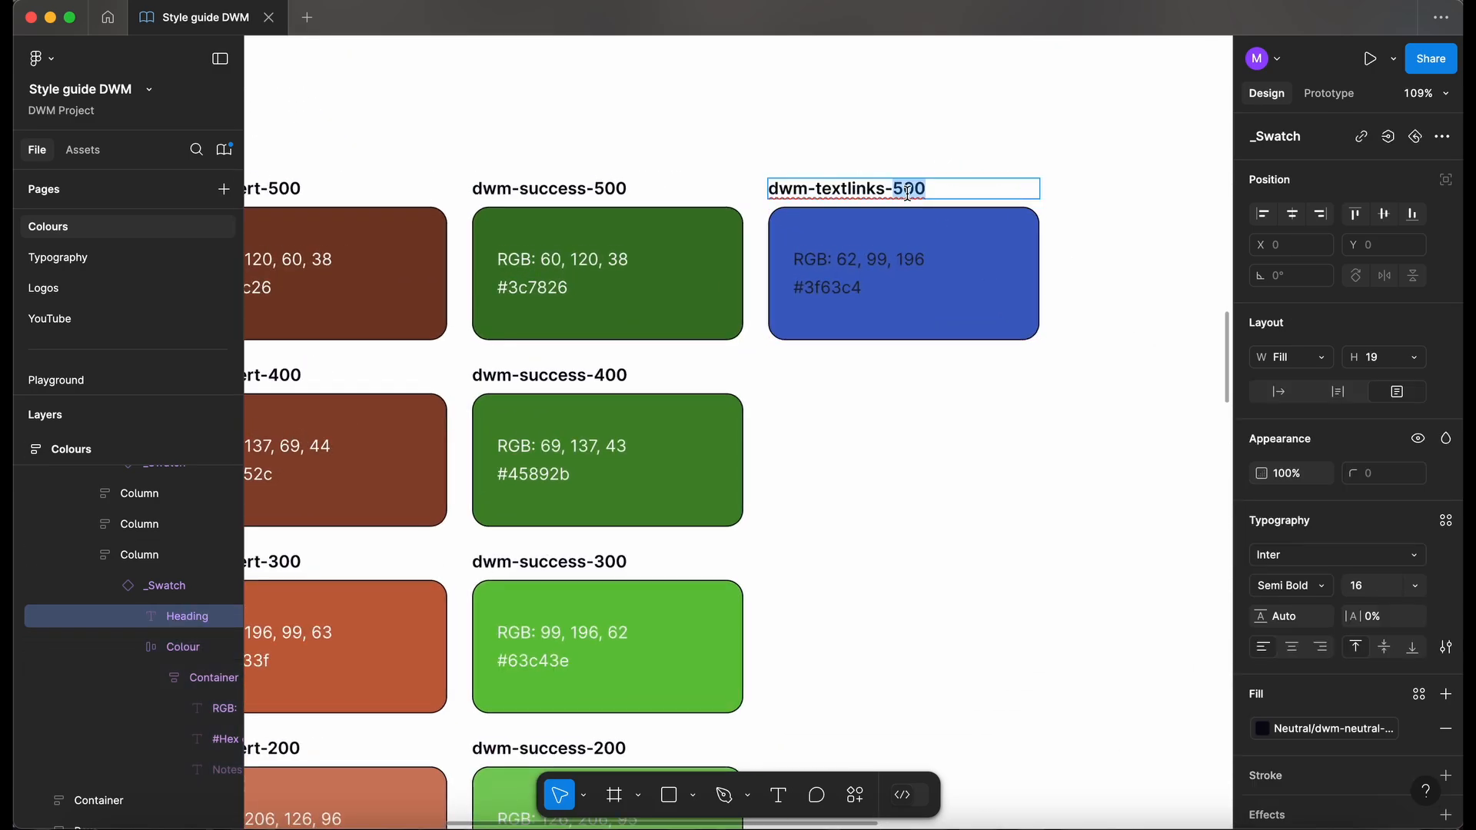
pyautogui.write('300')
# Recolour the RGB and hex text inside the dwm-textlinks-300 swatch with a near-white neutral variable.
pyautogui.click(840, 265)
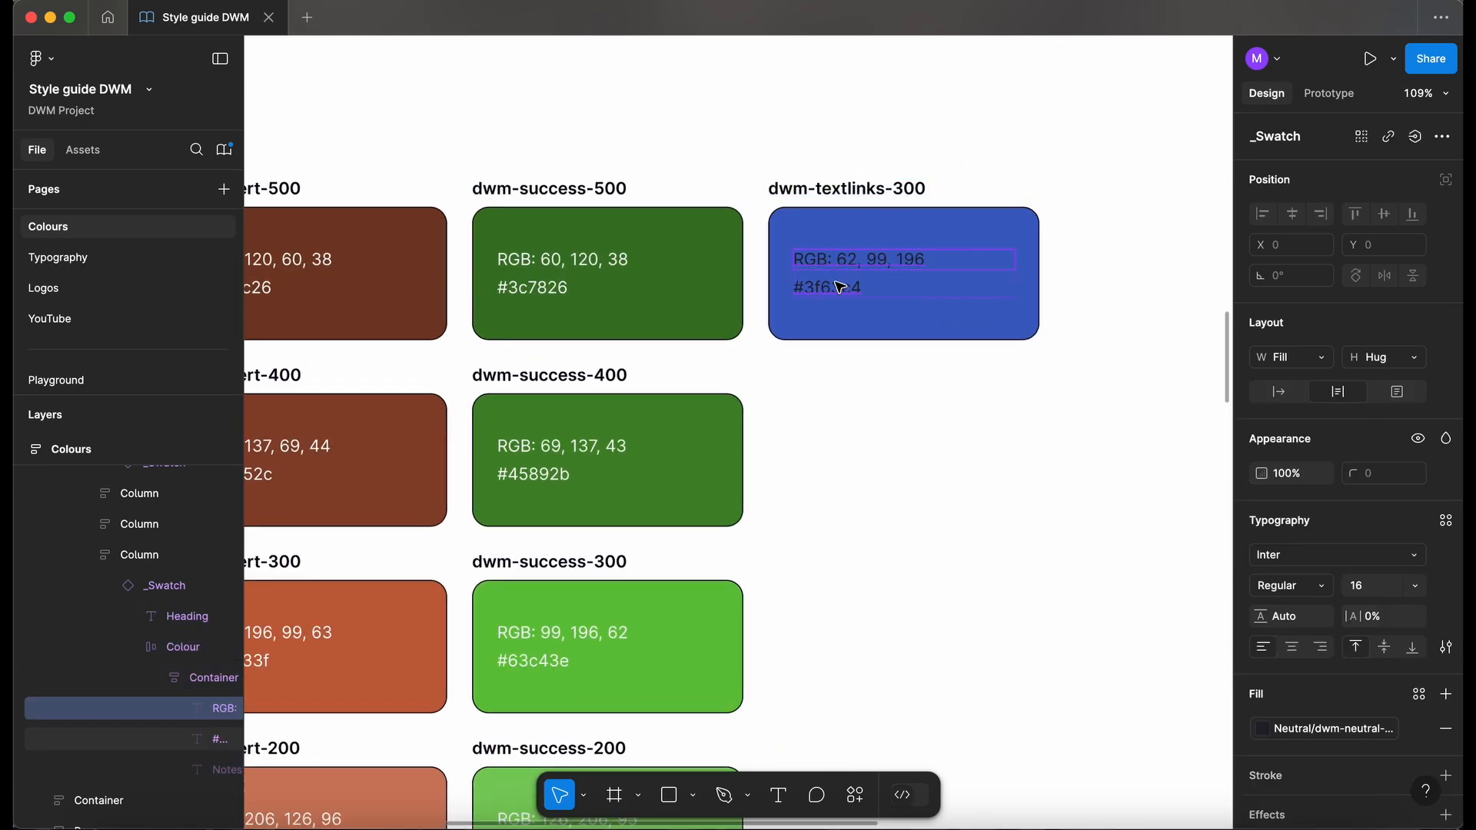
pyautogui.click(876, 299)
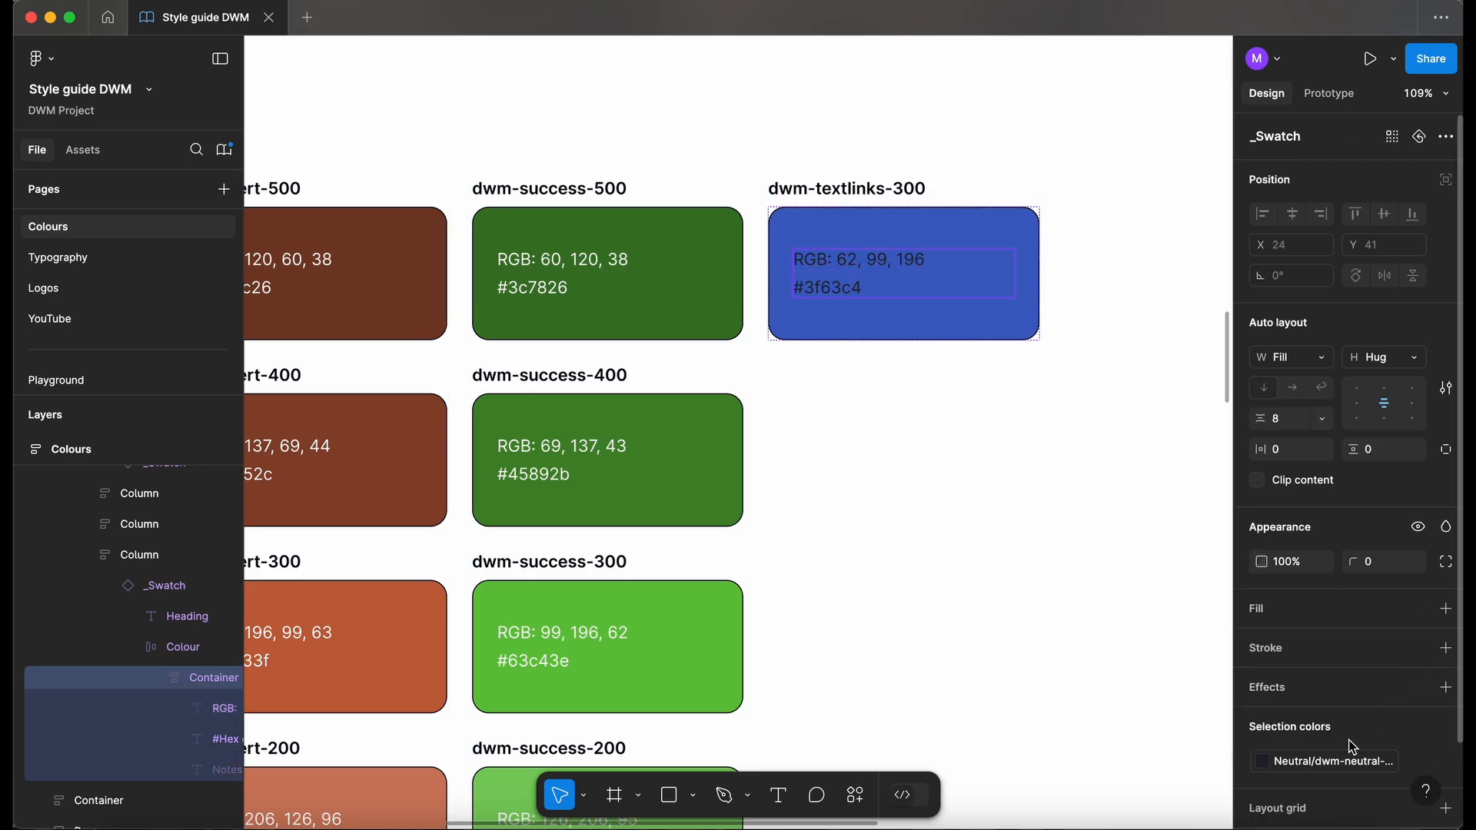
pyautogui.click(1336, 760)
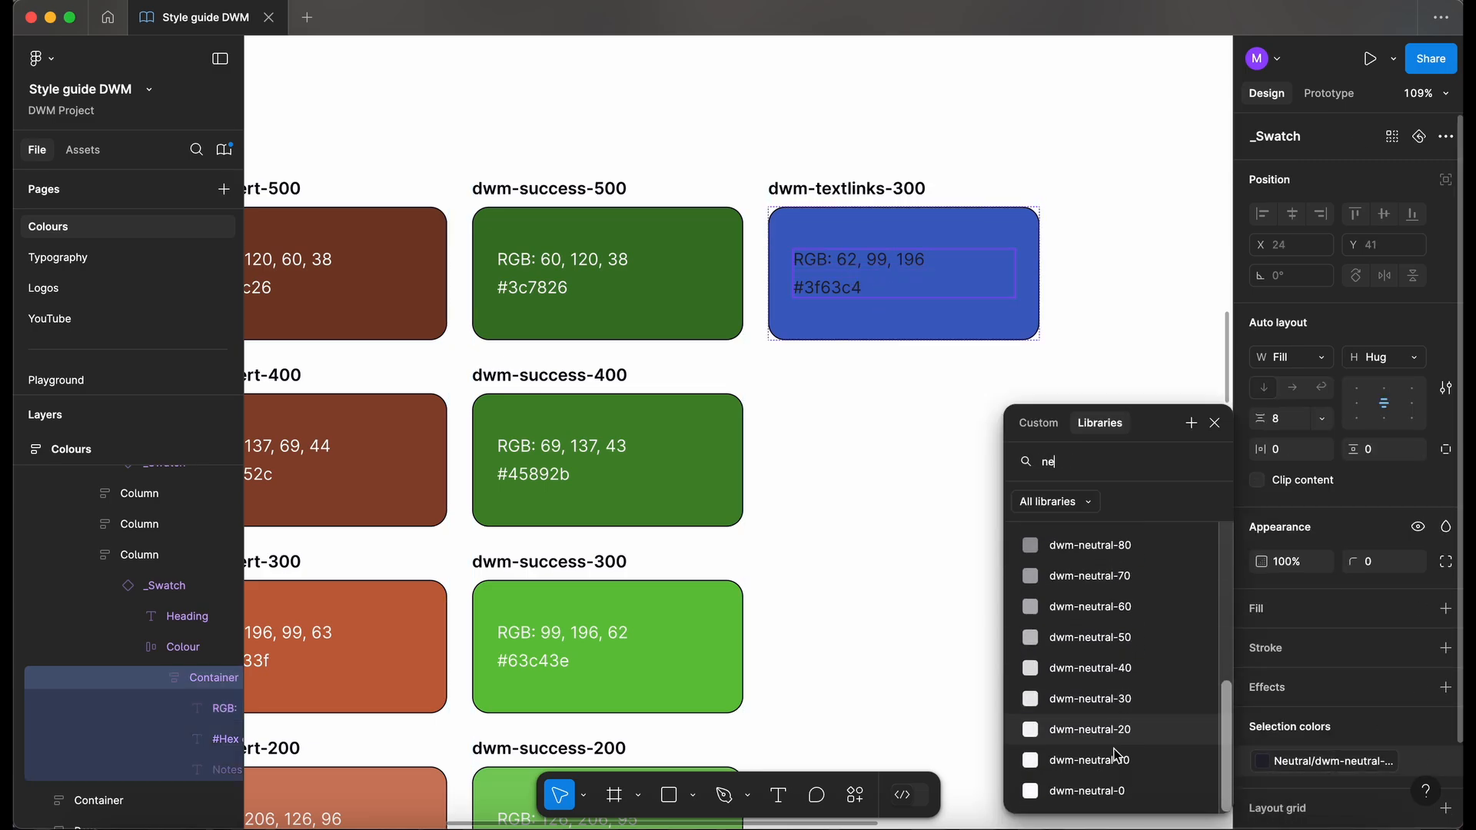
pyautogui.click(857, 438)
pyautogui.scroll(-5, 858, 439)
pyautogui.click(329, 459)
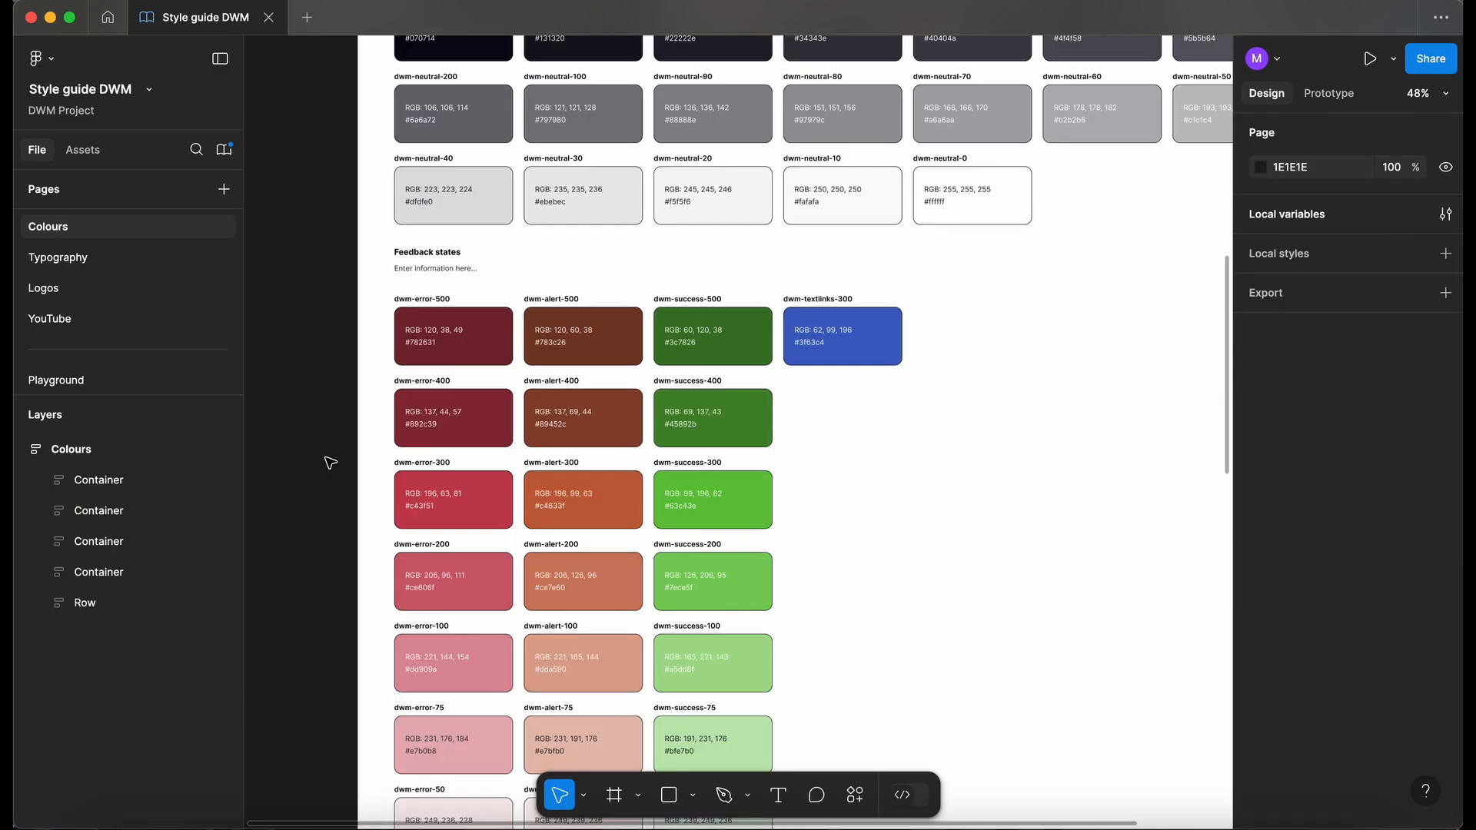
# Duplicate the Body-Large-Regular row of the type scale on the Typography page, placing the copy directly beneath the original.
pyautogui.click(150, 261)
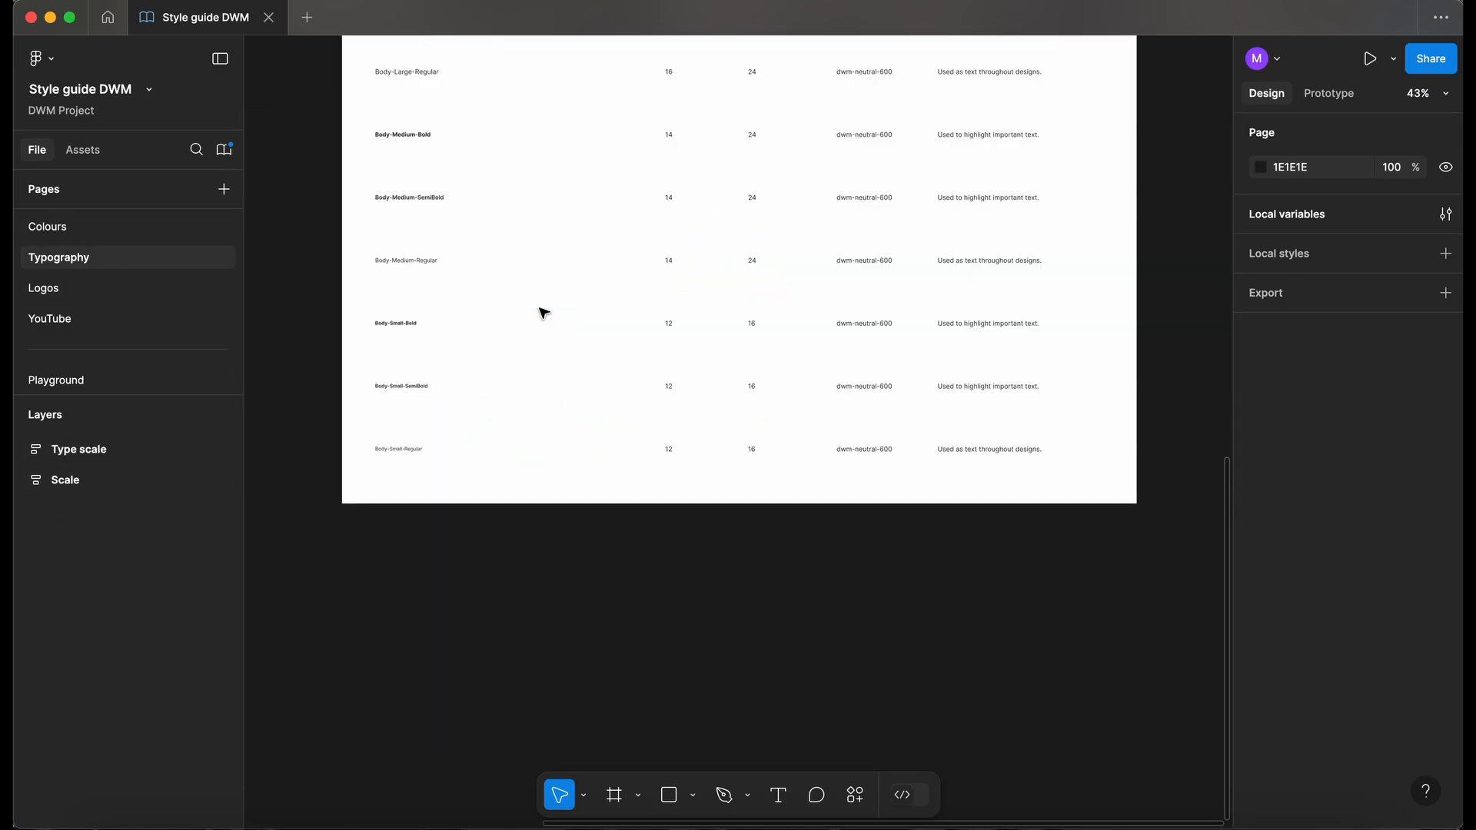
pyautogui.scroll(2, 544, 312)
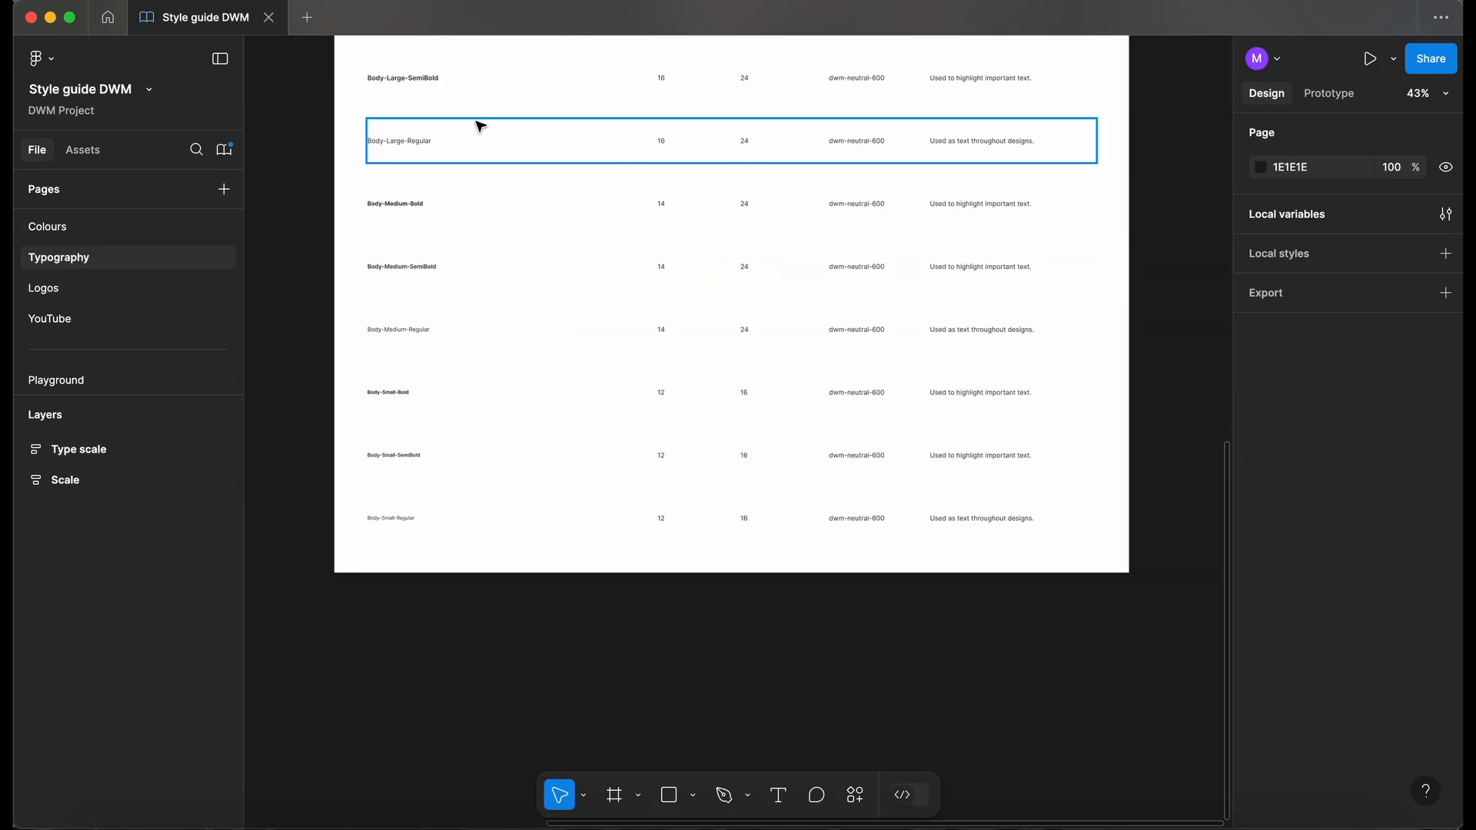
pyautogui.scroll(1, 479, 138)
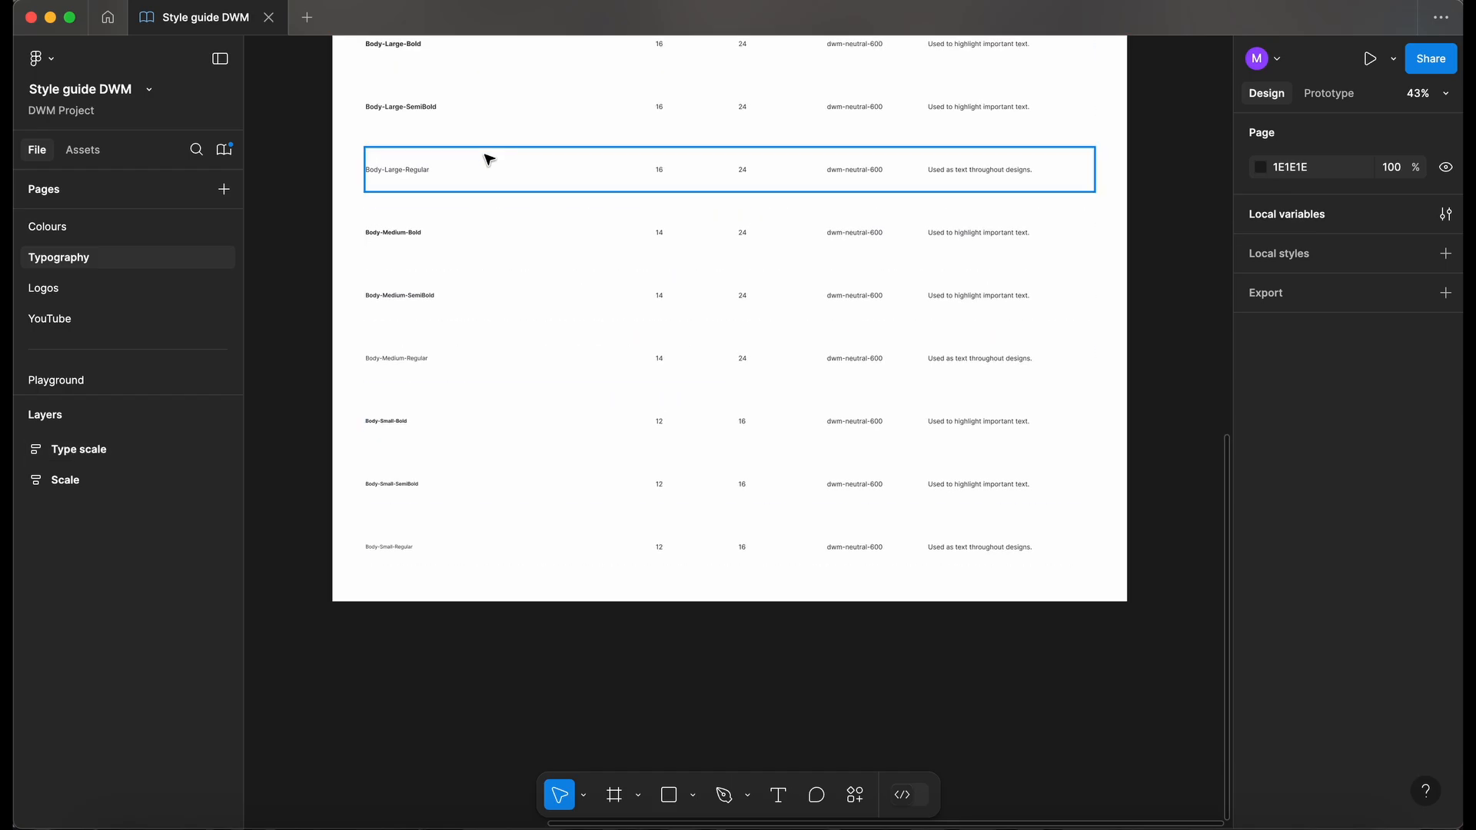
pyautogui.scroll(1, 477, 179)
pyautogui.click(429, 204)
pyautogui.click(410, 265)
pyautogui.click(415, 212)
pyautogui.press('super+d')
pyautogui.press('Down')
pyautogui.press('Up')
# Rename the duplicated row's style label to "Textlink-Large-Regular".
pyautogui.scroll(1, 472, 481)
pyautogui.scroll(5, 406, 386)
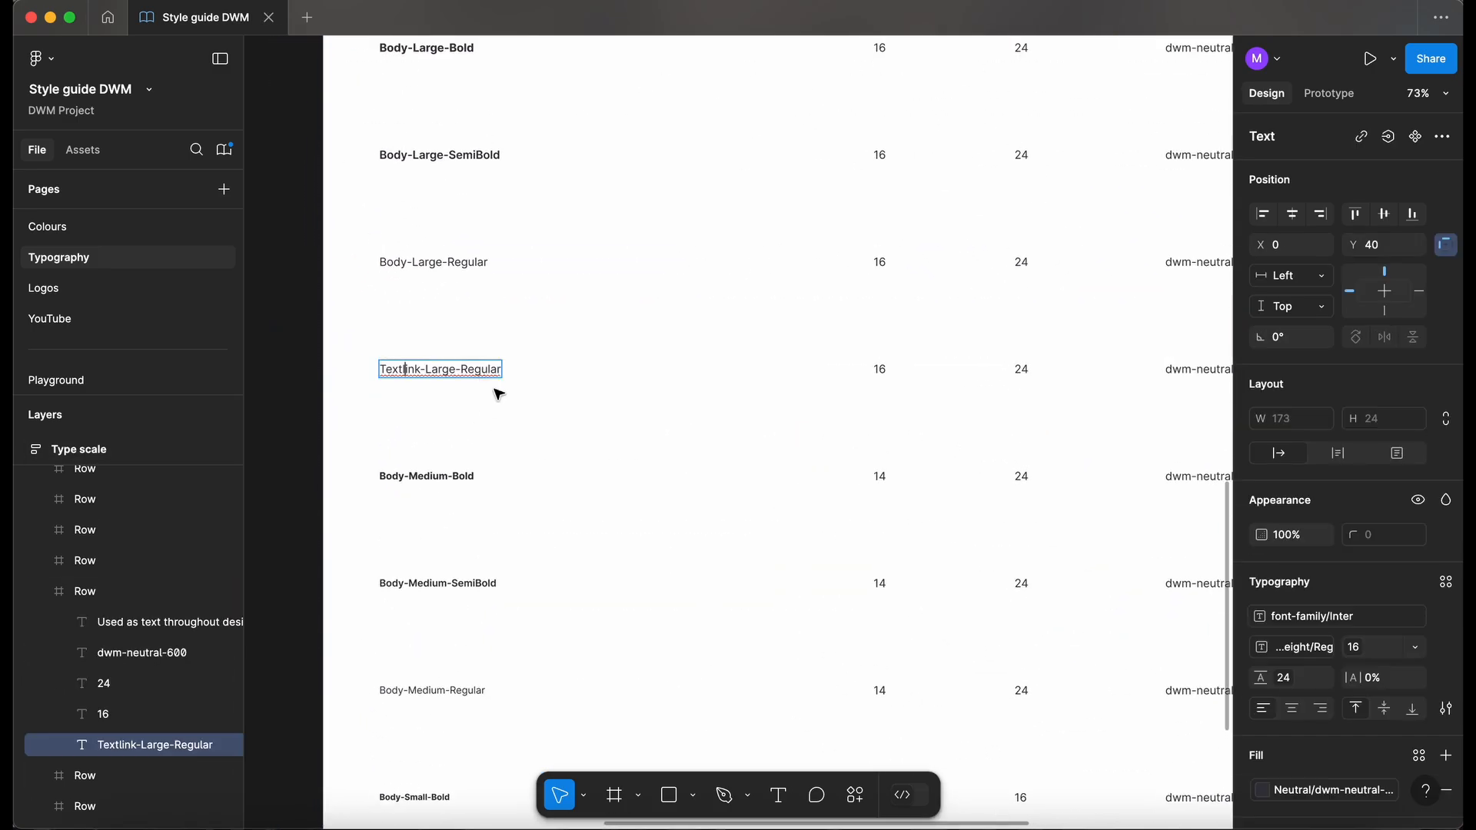
pyautogui.press('Escape')
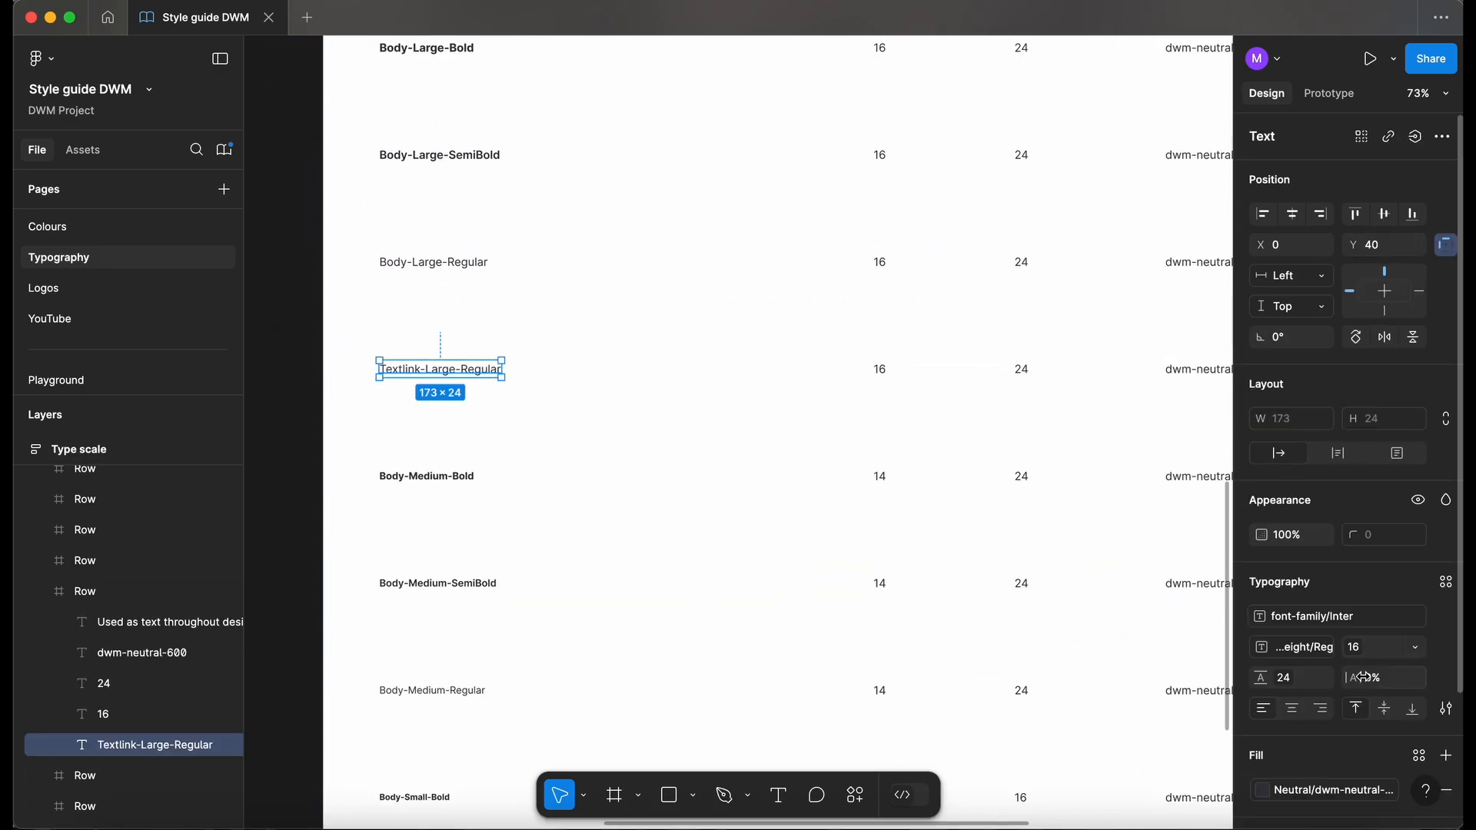
# Give the Textlink-Large-Regular label the dwm-textlink-300 fill and an underline decoration.
pyautogui.scroll(-1, 1351, 731)
pyautogui.click(1338, 762)
pyautogui.write('tex')
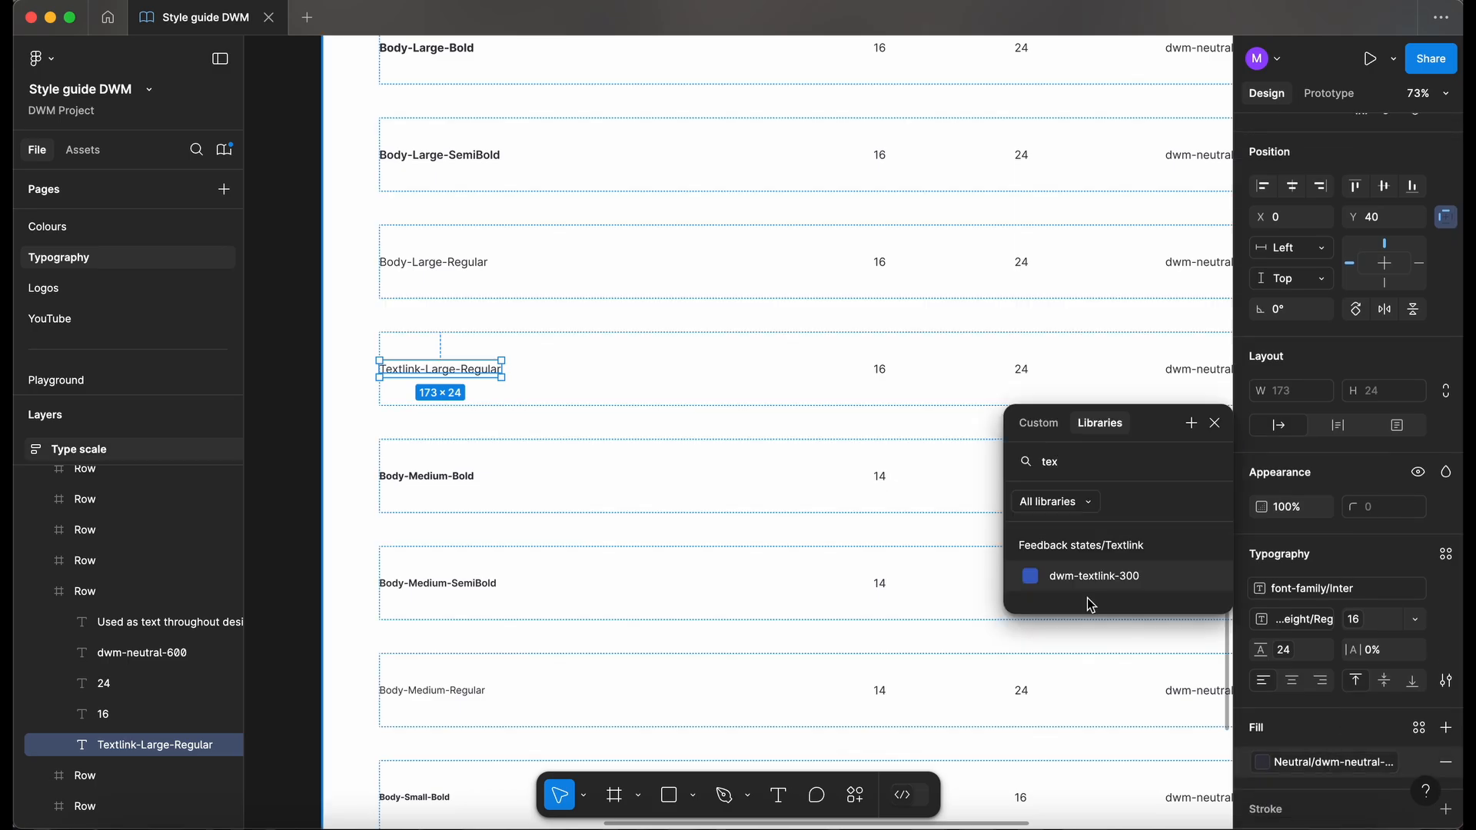
pyautogui.click(1112, 587)
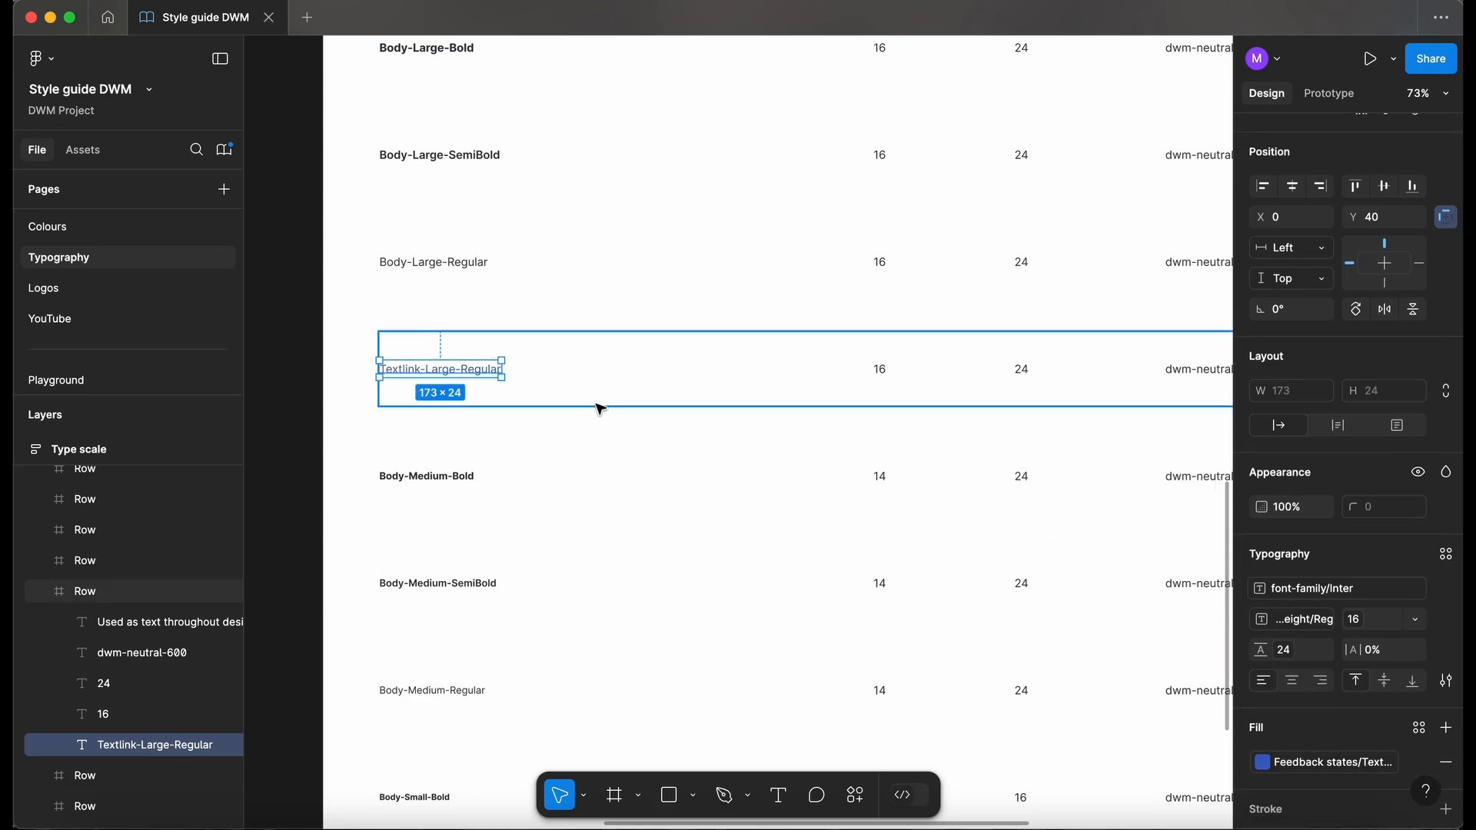
pyautogui.click(1446, 680)
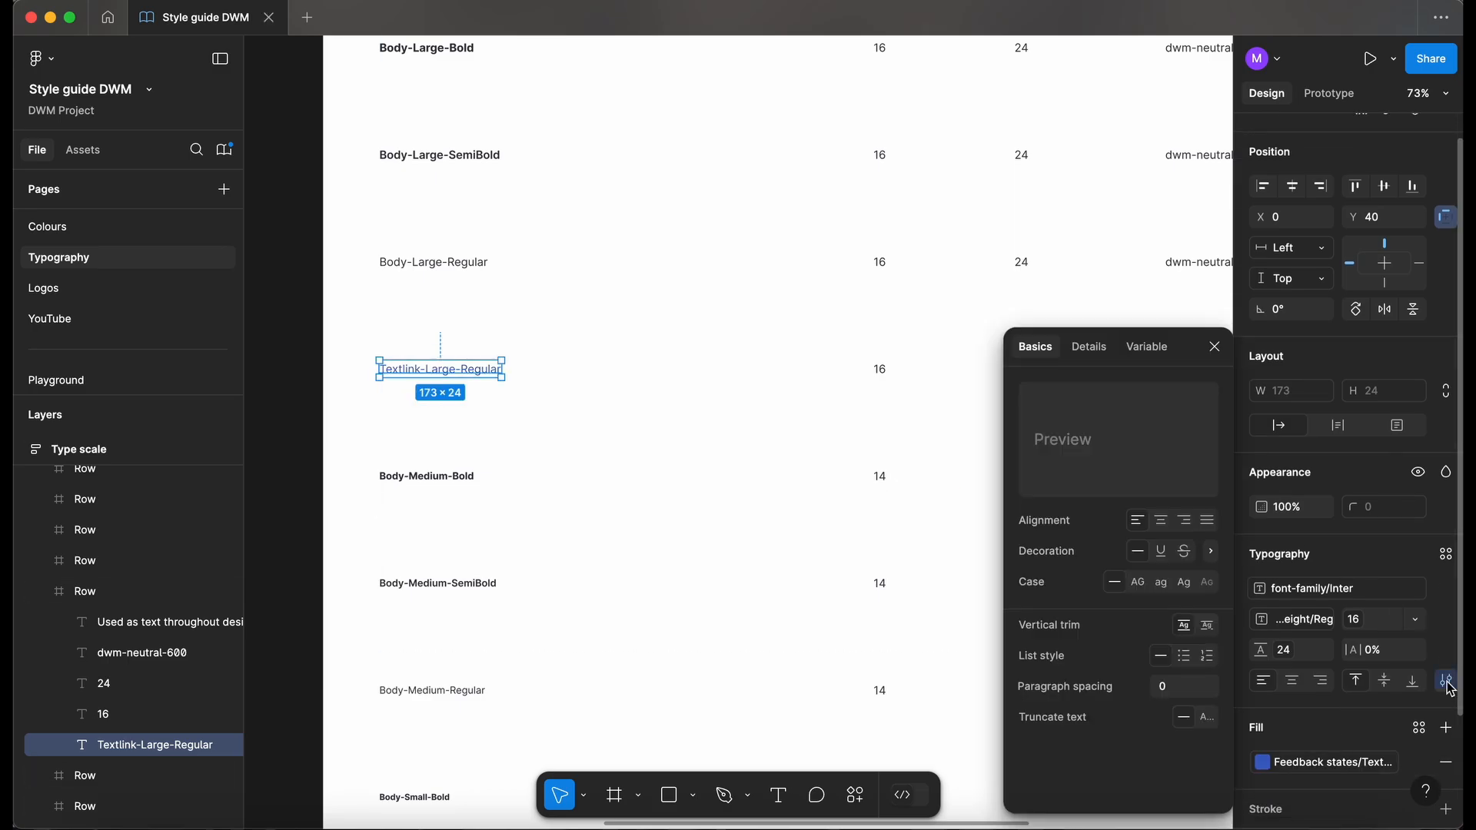
pyautogui.click(1162, 552)
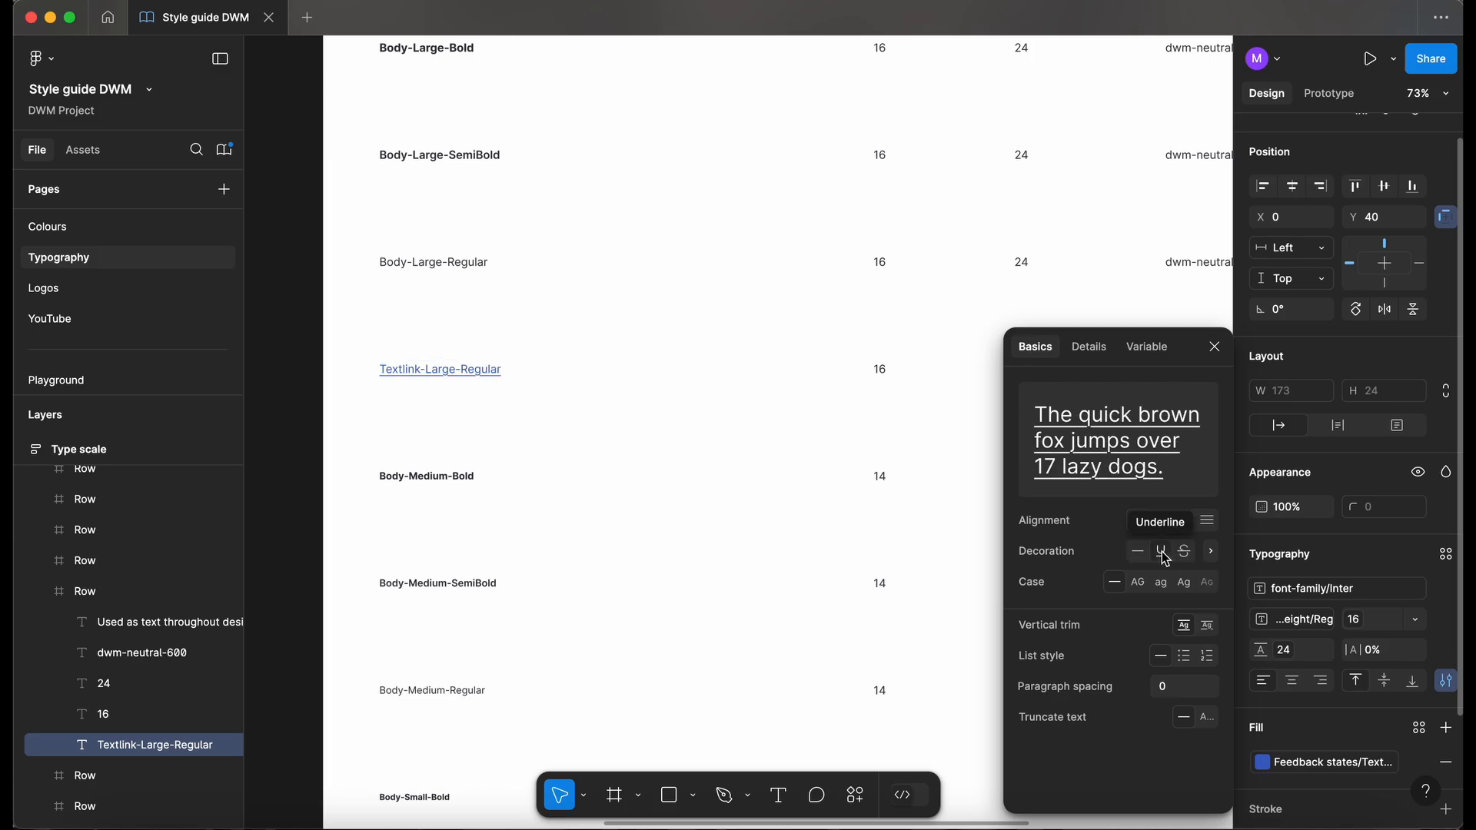
pyautogui.click(1215, 346)
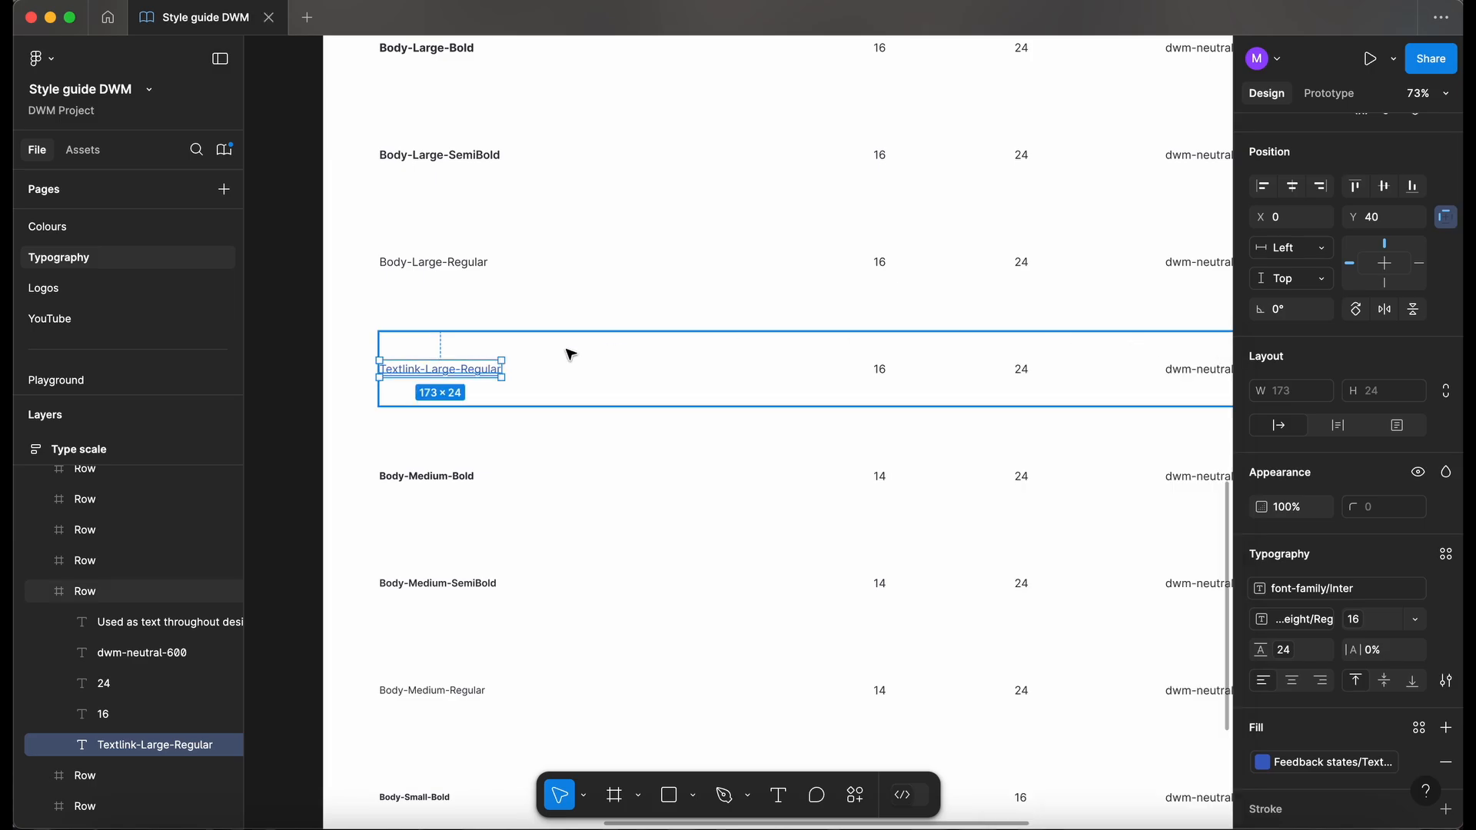
# Change the usage description in the Textlink-Large-Regular row to "Used when presenting links.".
pyautogui.hscroll(3, 568, 353)
pyautogui.scroll(-3, 567, 354)
pyautogui.doubleClick(1017, 369)
pyautogui.scroll(4, 1016, 369)
pyautogui.click(986, 370)
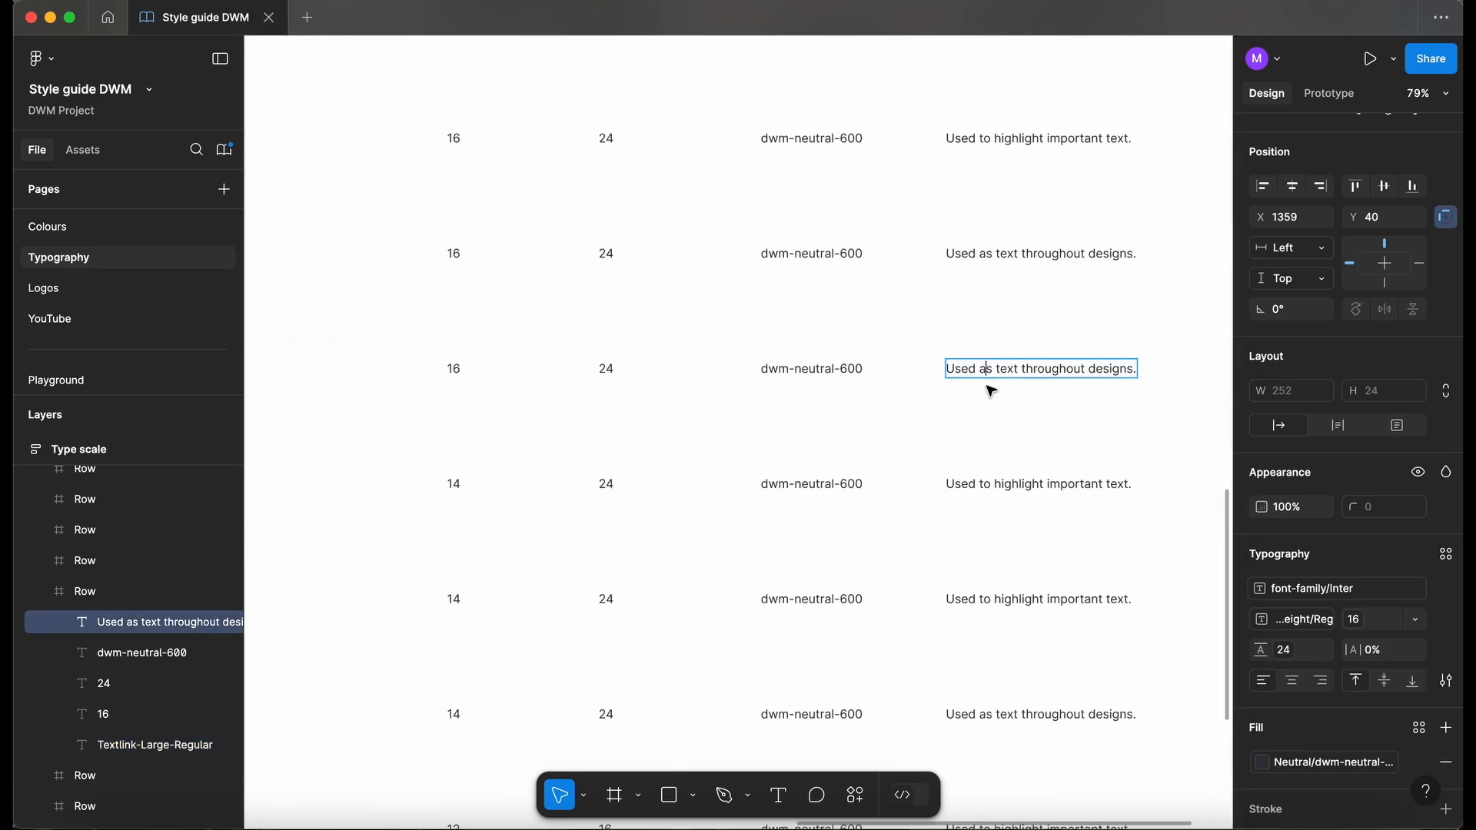
pyautogui.moveTo(980, 370); pyautogui.dragTo(1226, 369)
pyautogui.write('when presenting links.')
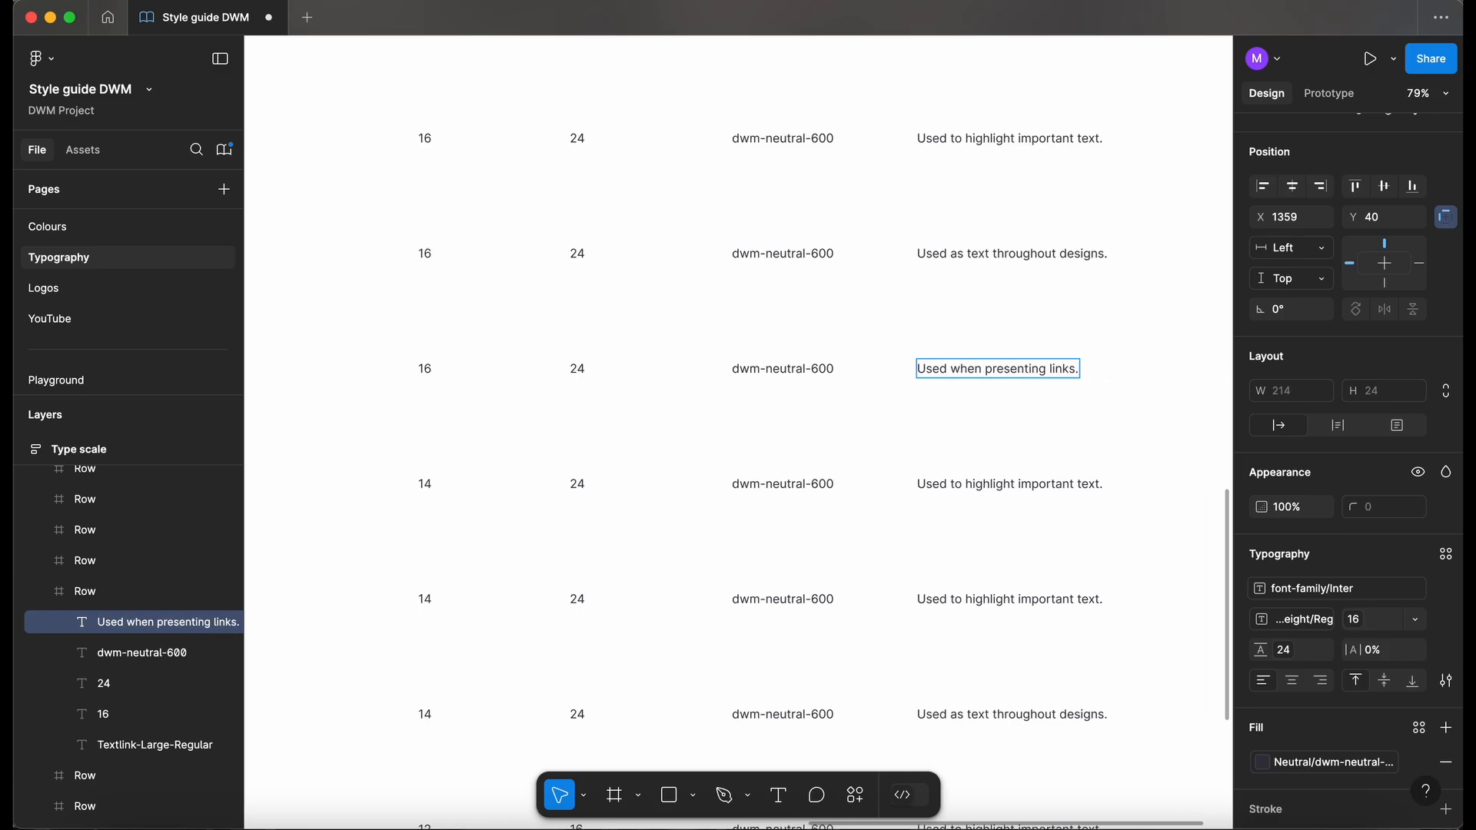
pyautogui.press('Escape')
# Change the colour name in the Textlink-Large-Regular row to "dwm-textlink-300".
pyautogui.hscroll(-5, 807, 388)
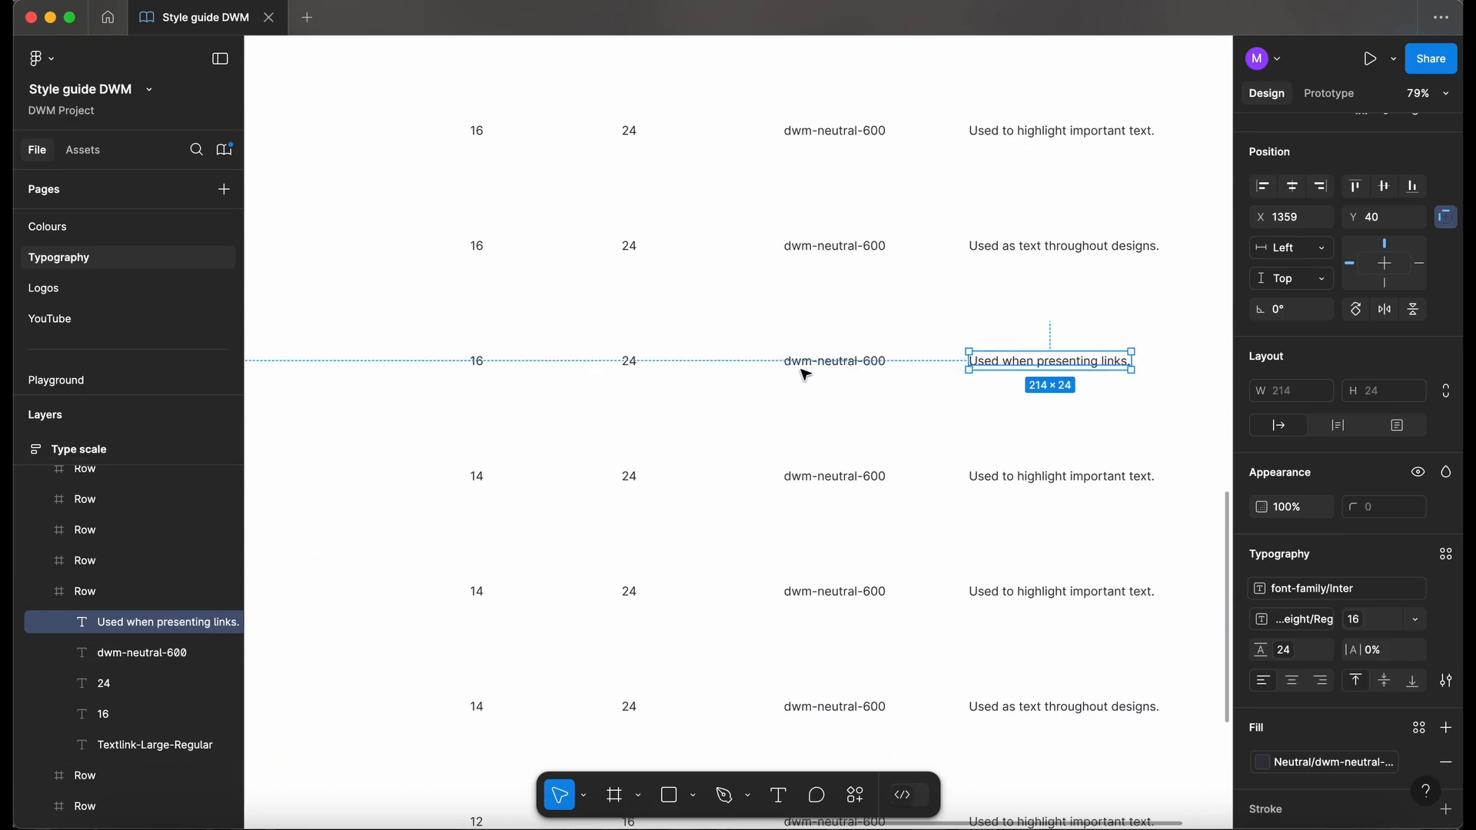
pyautogui.scroll(-3, 803, 375)
pyautogui.doubleClick(920, 349)
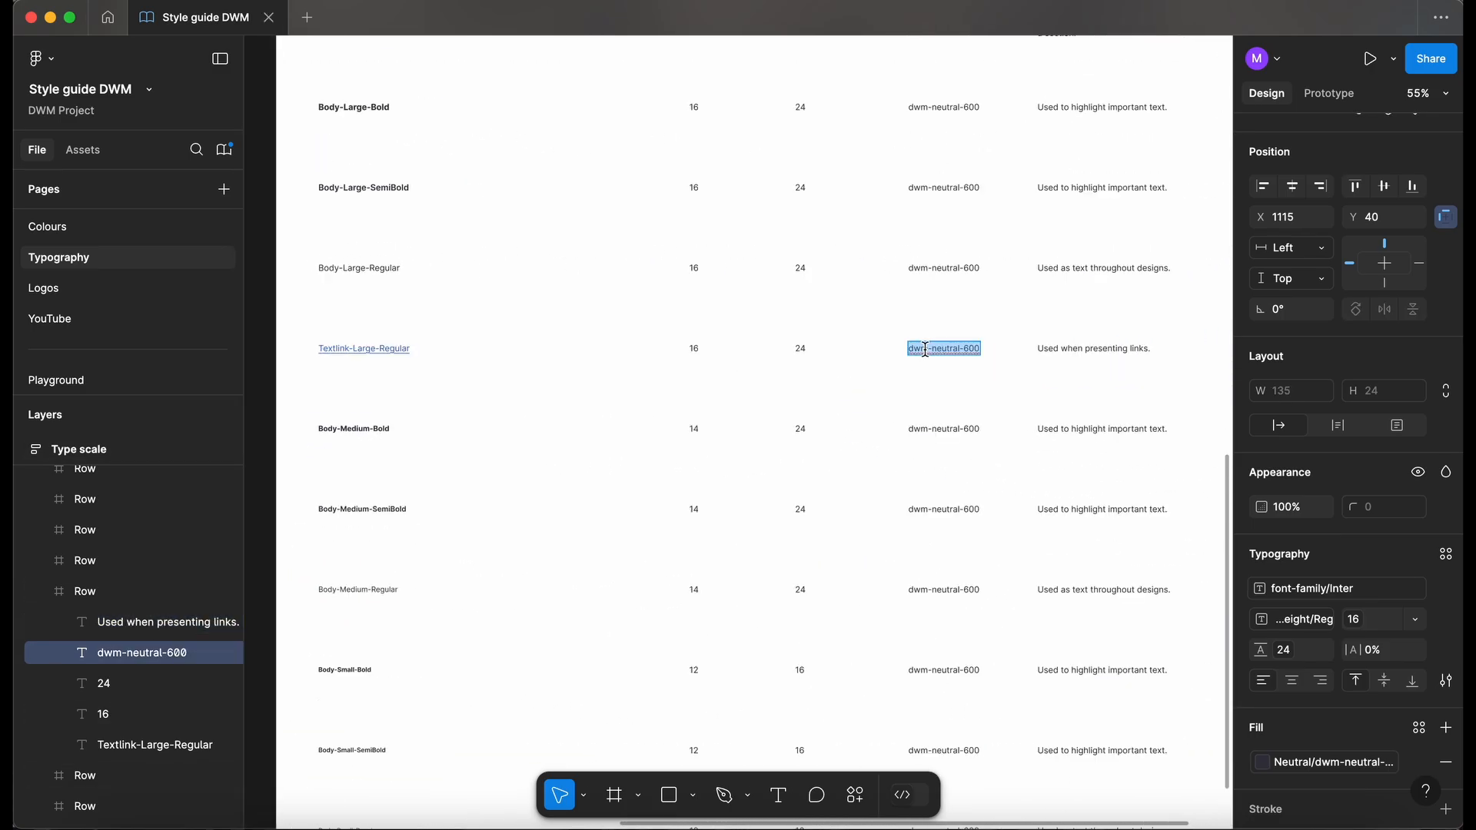
pyautogui.scroll(3, 920, 349)
pyautogui.doubleClick(920, 348)
pyautogui.doubleClick(952, 350)
pyautogui.write('textlink')
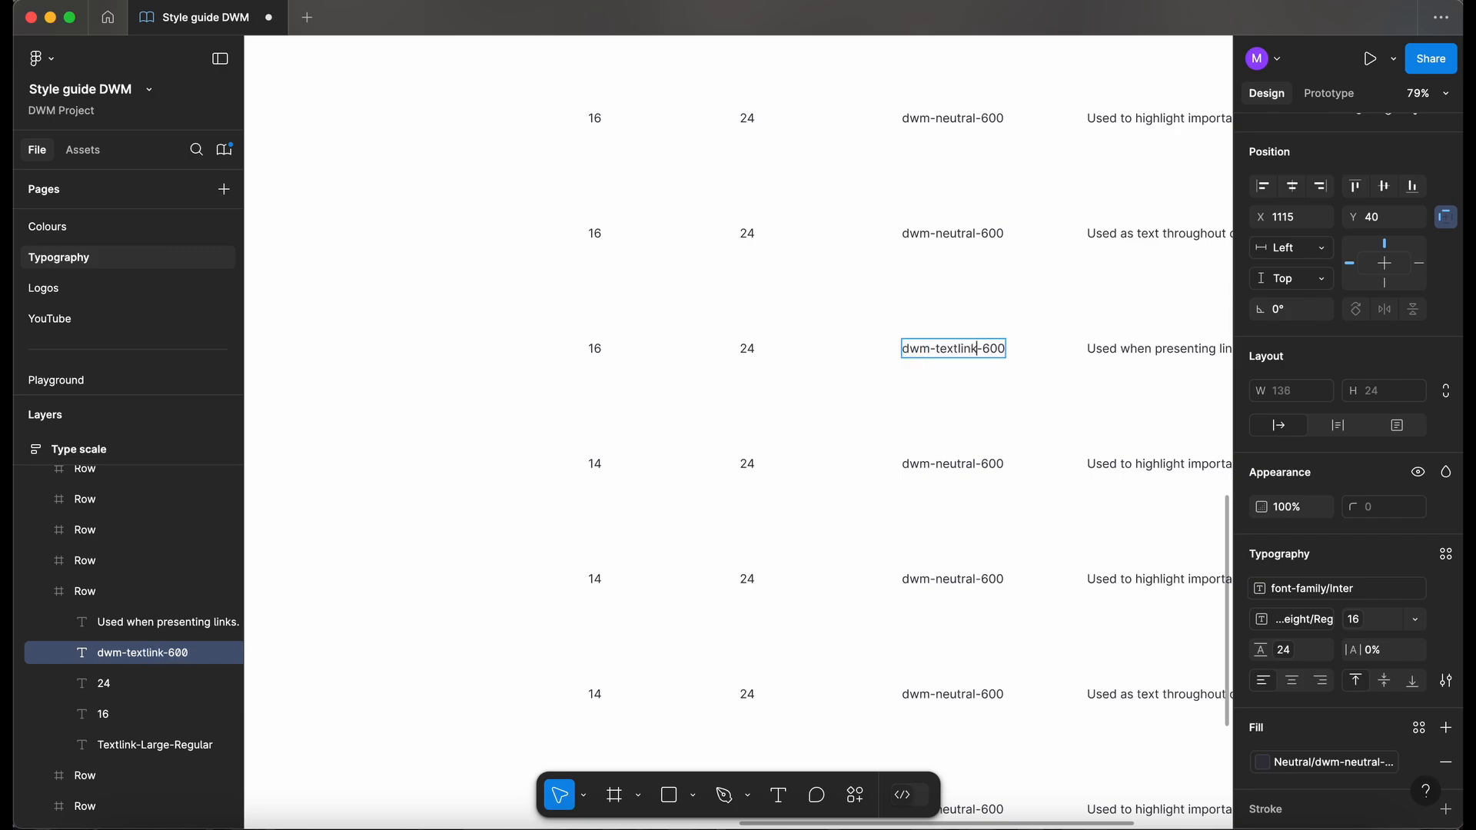
pyautogui.press('BackSpace')
pyautogui.press('BackSpace')
pyautogui.press('BackSpace')
pyautogui.write('300')
pyautogui.press('Escape')
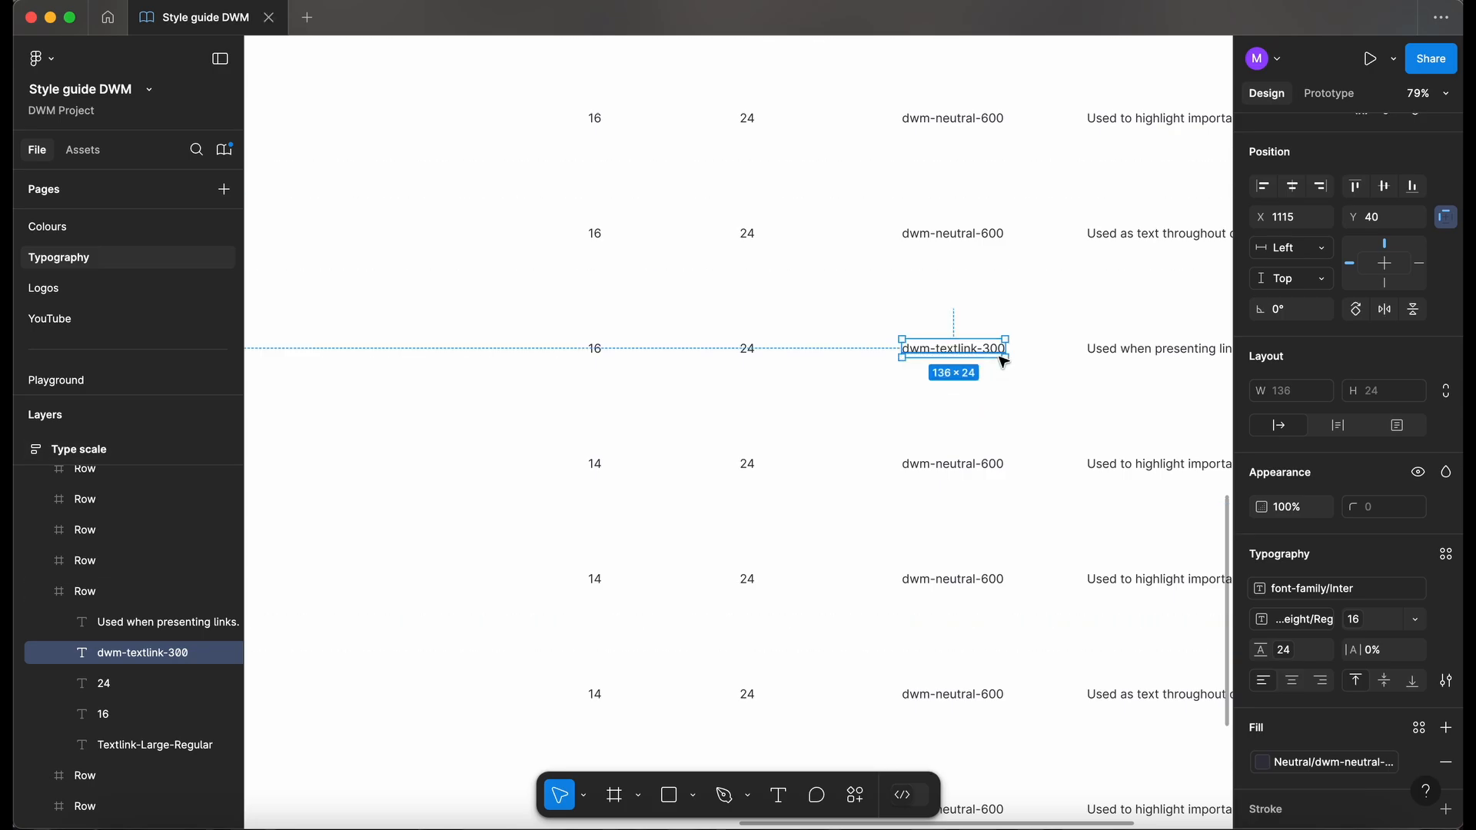
# Check which library colour is applied as the fill of the Textlink-Large-Regular label.
pyautogui.scroll(-5, 1004, 362)
pyautogui.click(487, 352)
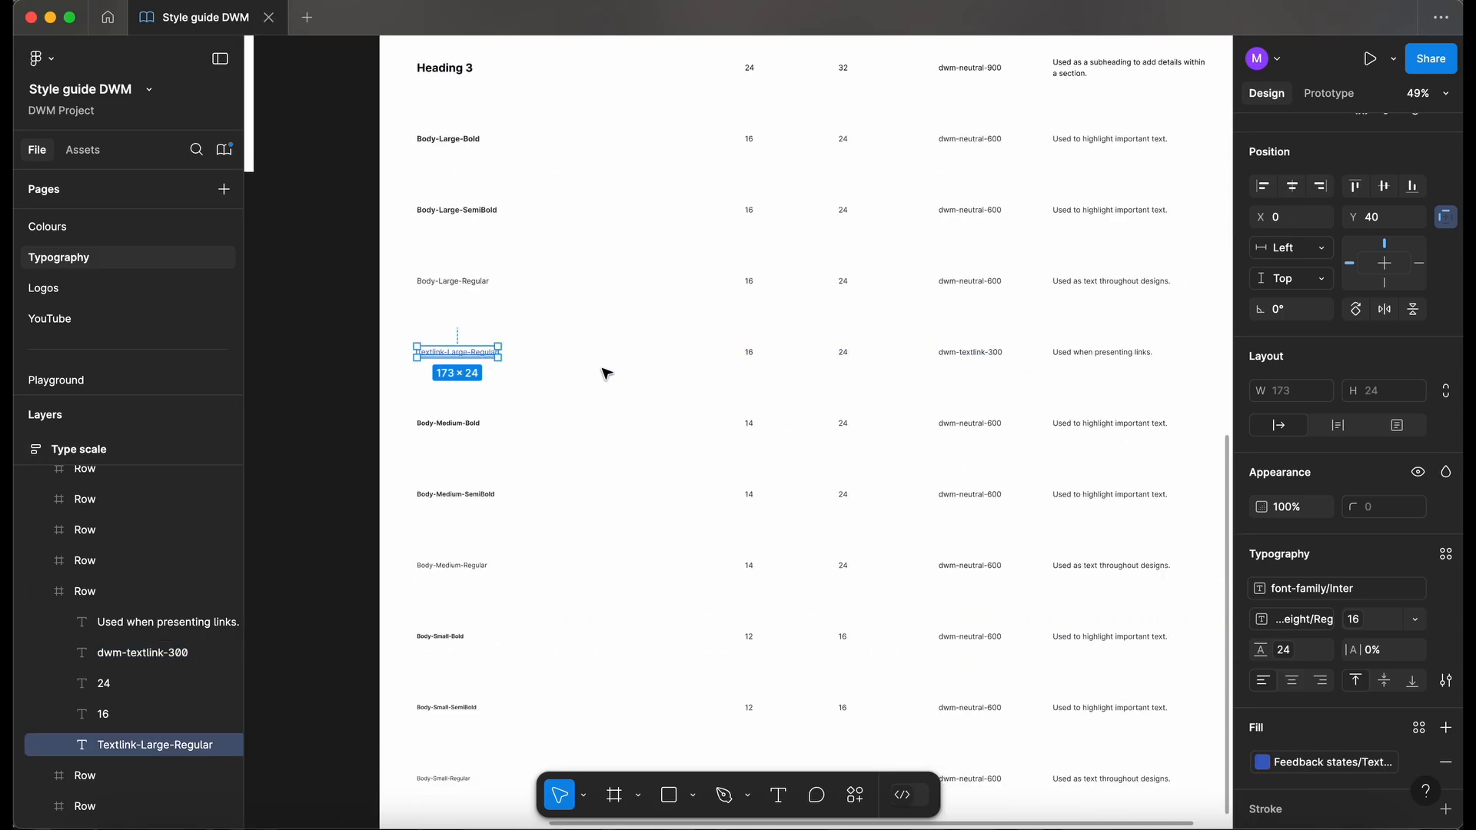
pyautogui.click(1262, 762)
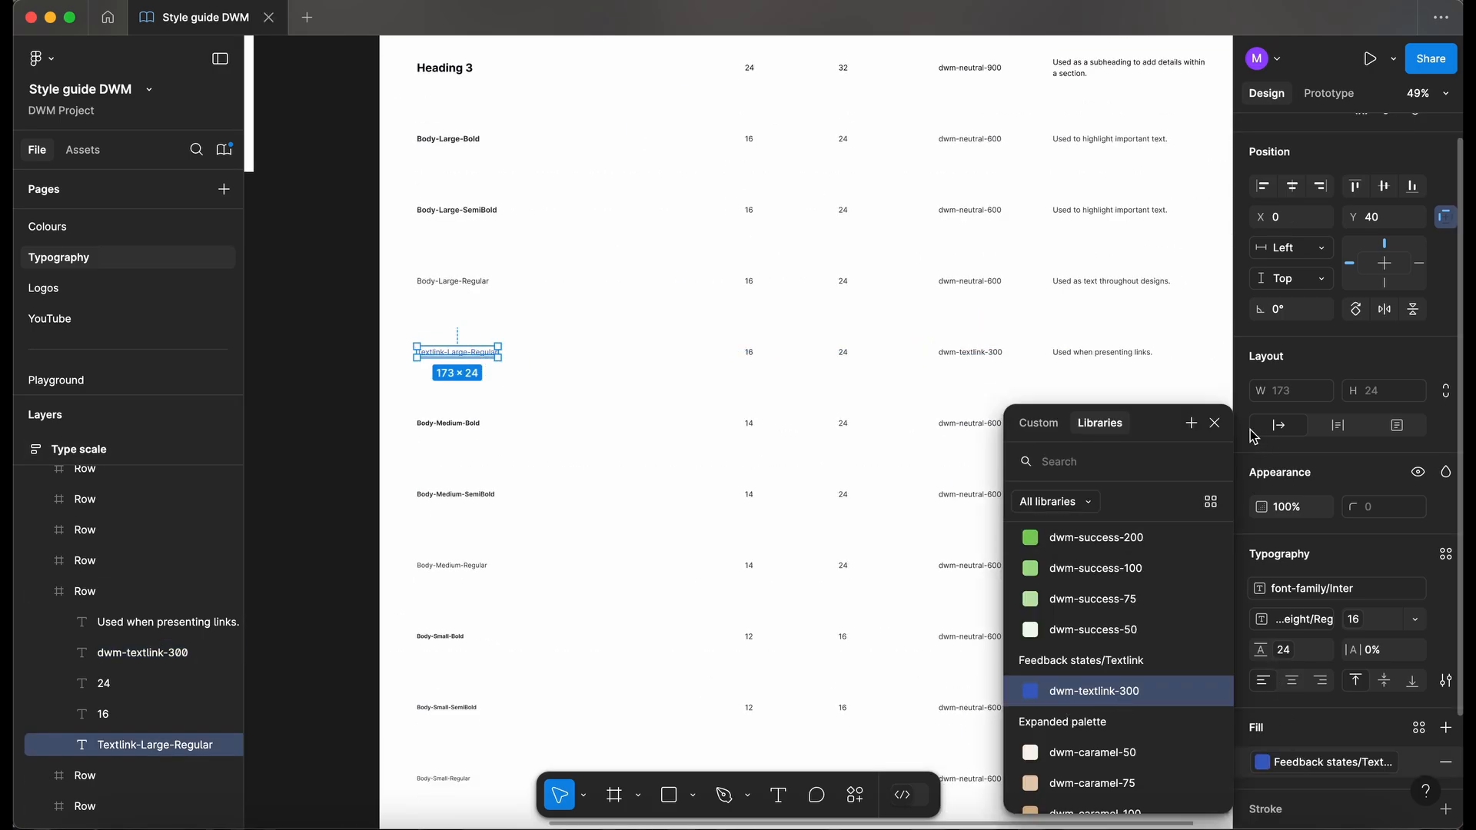
pyautogui.click(1214, 423)
pyautogui.click(332, 415)
# Duplicate the Body-Medium-Regular row directly beneath the original and rename the copy's style label to "Textlink-Medium-Regular".
pyautogui.scroll(-3, 330, 414)
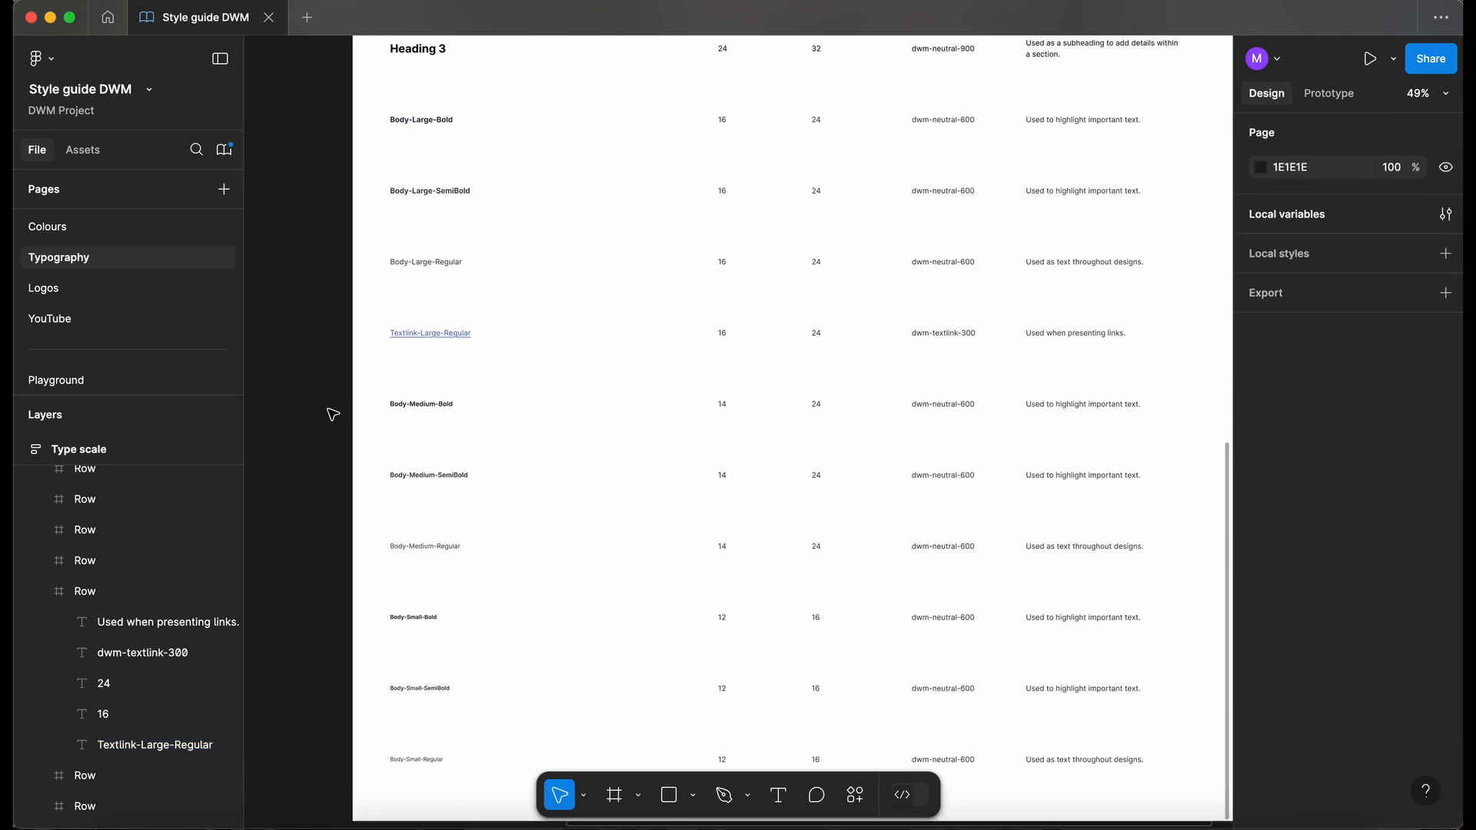
pyautogui.click(388, 496)
pyautogui.scroll(5, 388, 496)
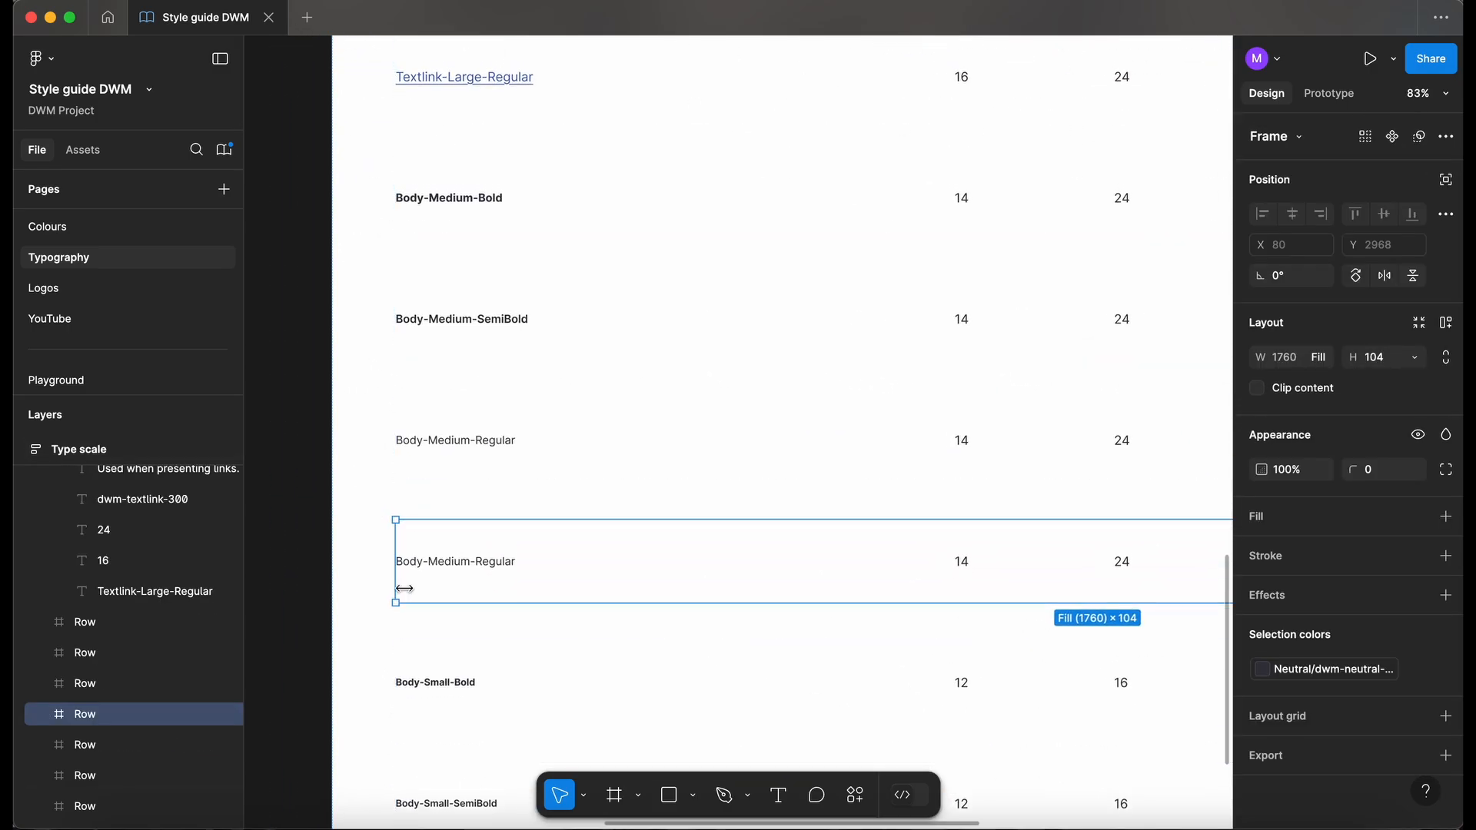
pyautogui.doubleClick(409, 562)
pyautogui.doubleClick(409, 562)
pyautogui.doubleClick(409, 562)
pyautogui.write('Textlin')
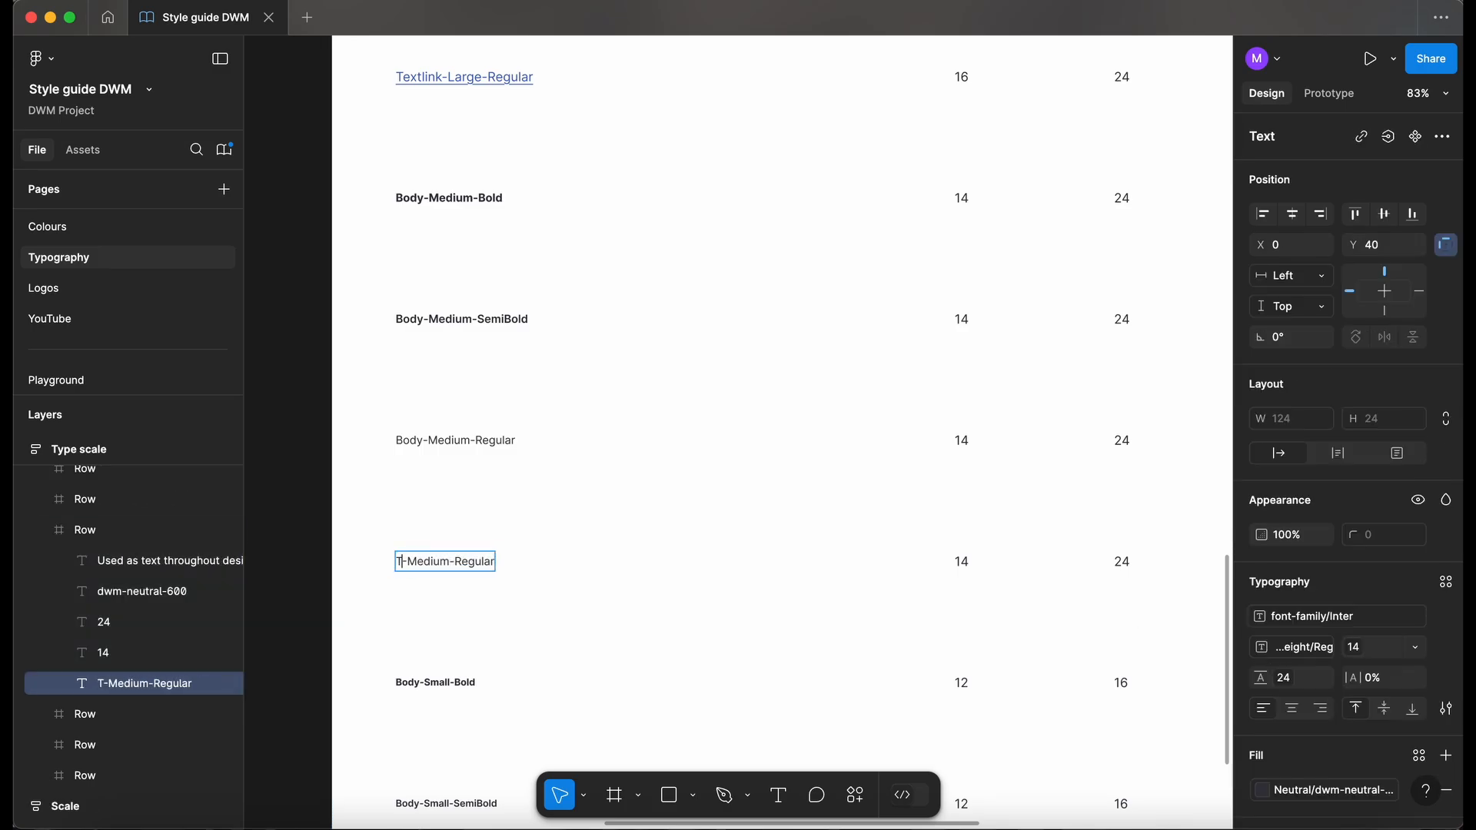
pyautogui.write('k')
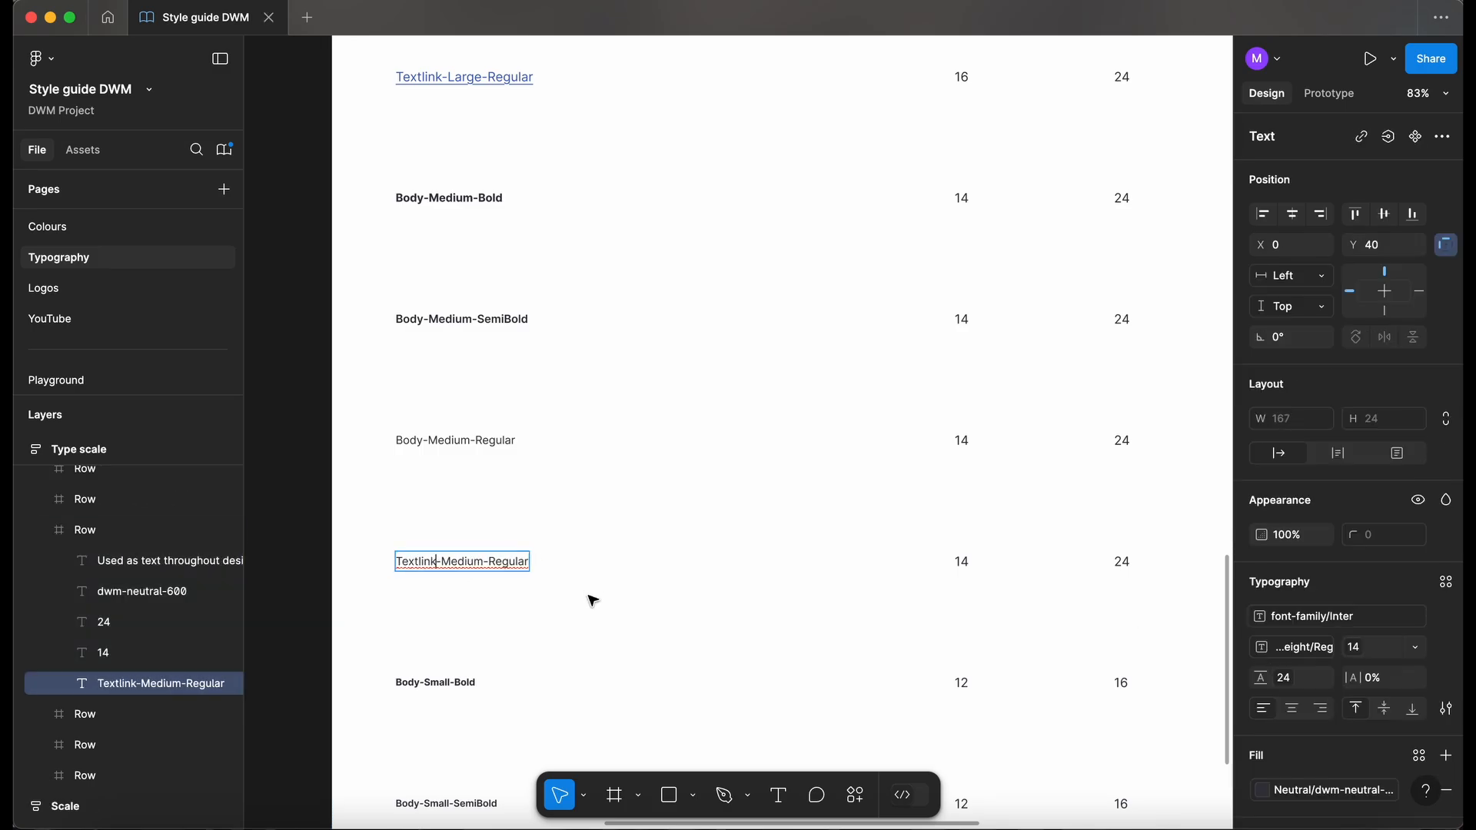
pyautogui.press('Escape')
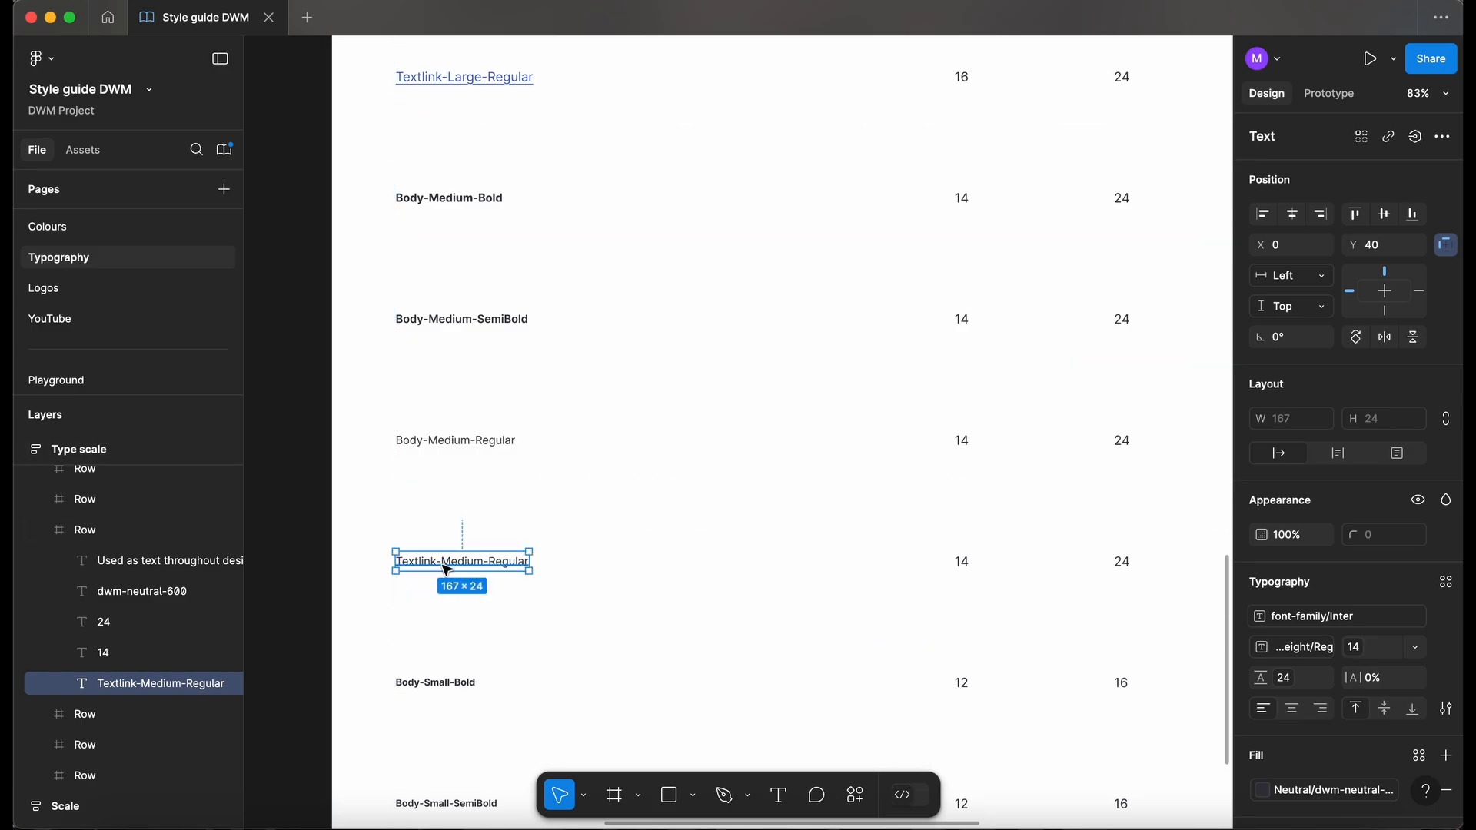
# Give the Textlink-Medium-Regular label the dwm-textlink-300 fill and an underline decoration.
pyautogui.click(1336, 791)
pyautogui.write('text')
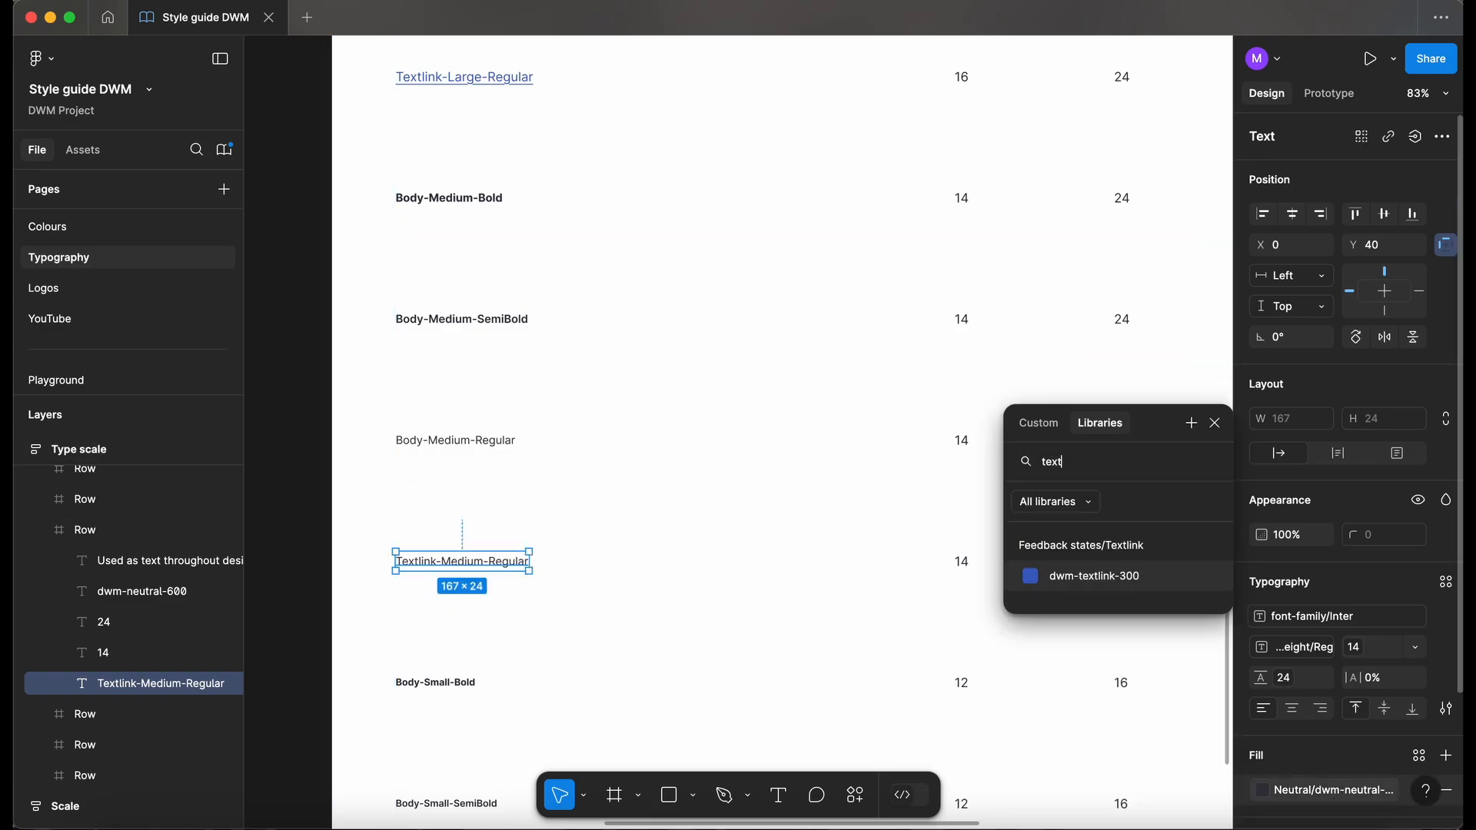
pyautogui.click(1092, 577)
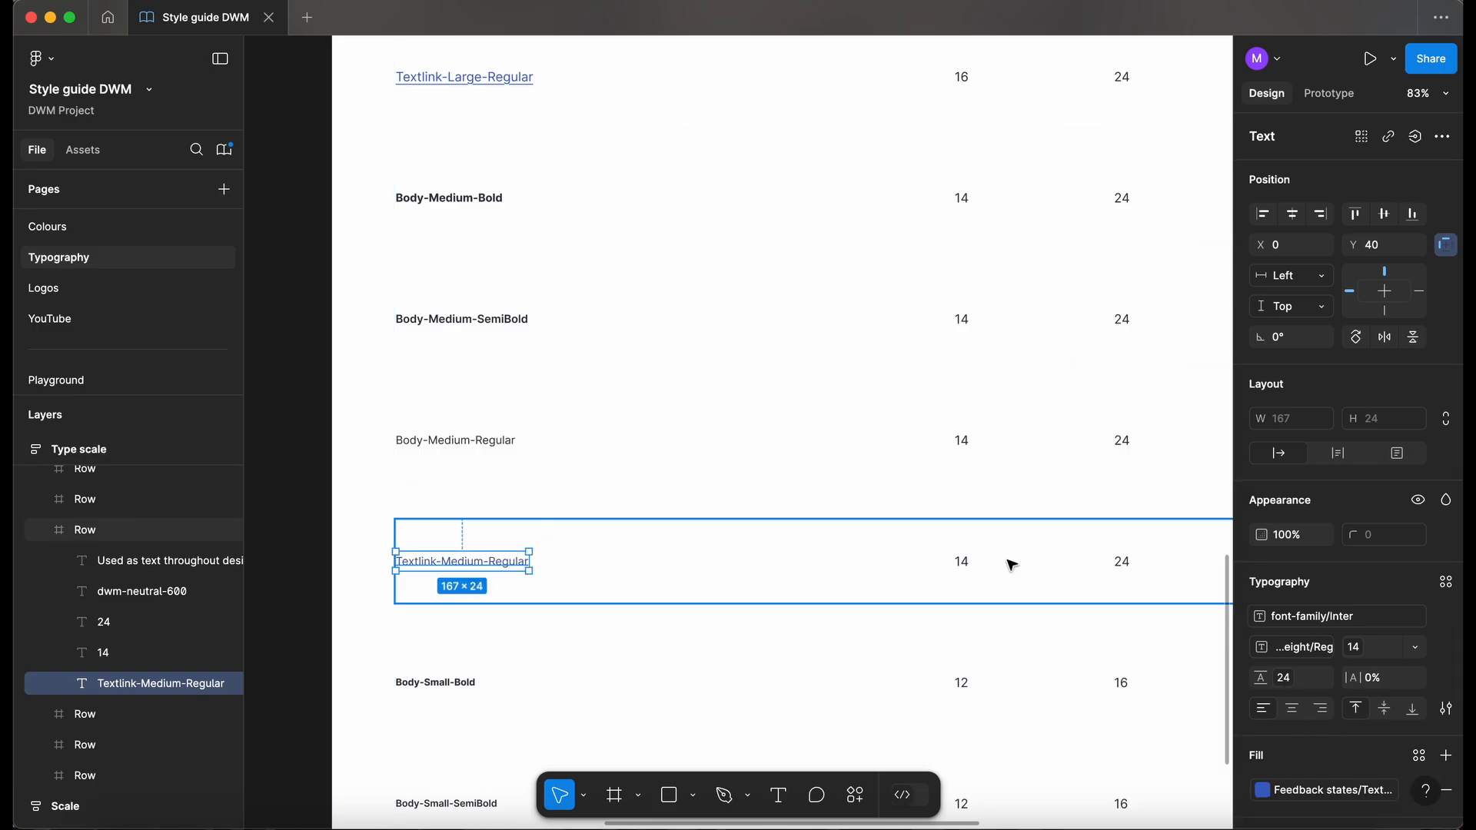
pyautogui.click(1448, 710)
pyautogui.click(1161, 551)
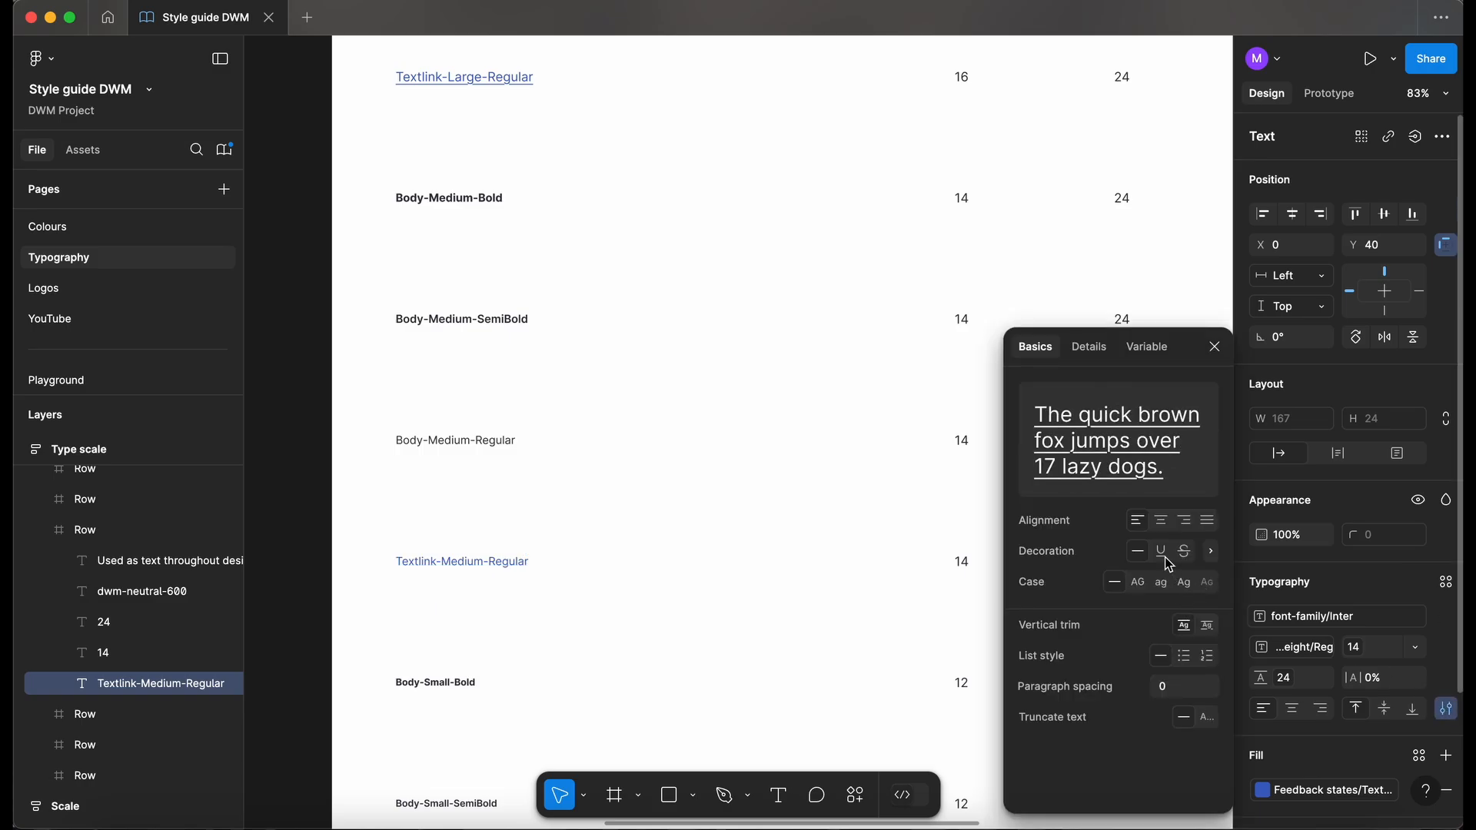
pyautogui.click(301, 571)
# Copy the colour name "dwm-textlink-300" from the Textlink-Large-Regular row into the Textlink-Medium-Regular row.
pyautogui.scroll(-5, 876, 281)
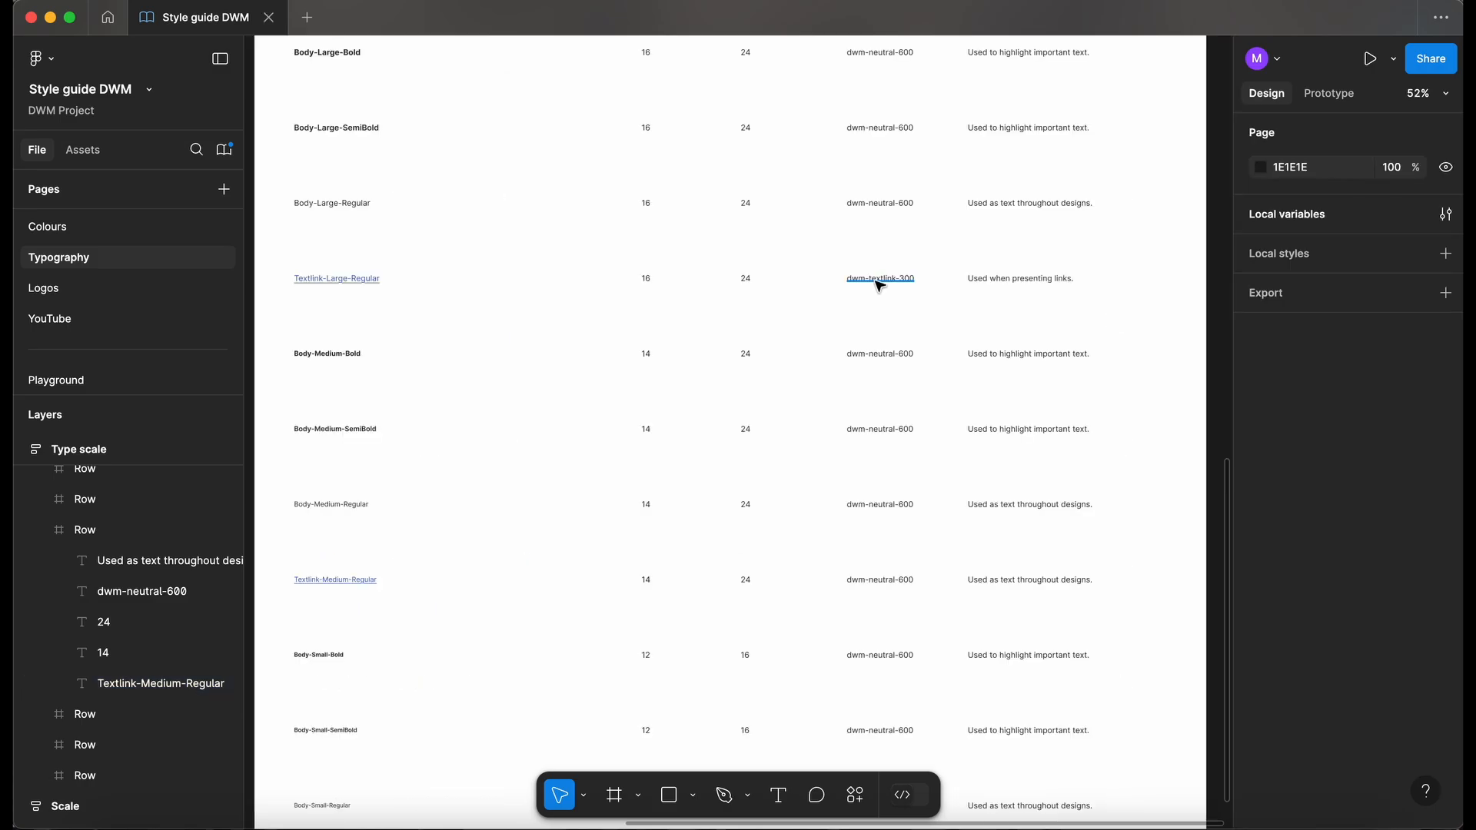
pyautogui.doubleClick(876, 279)
pyautogui.press('super+c')
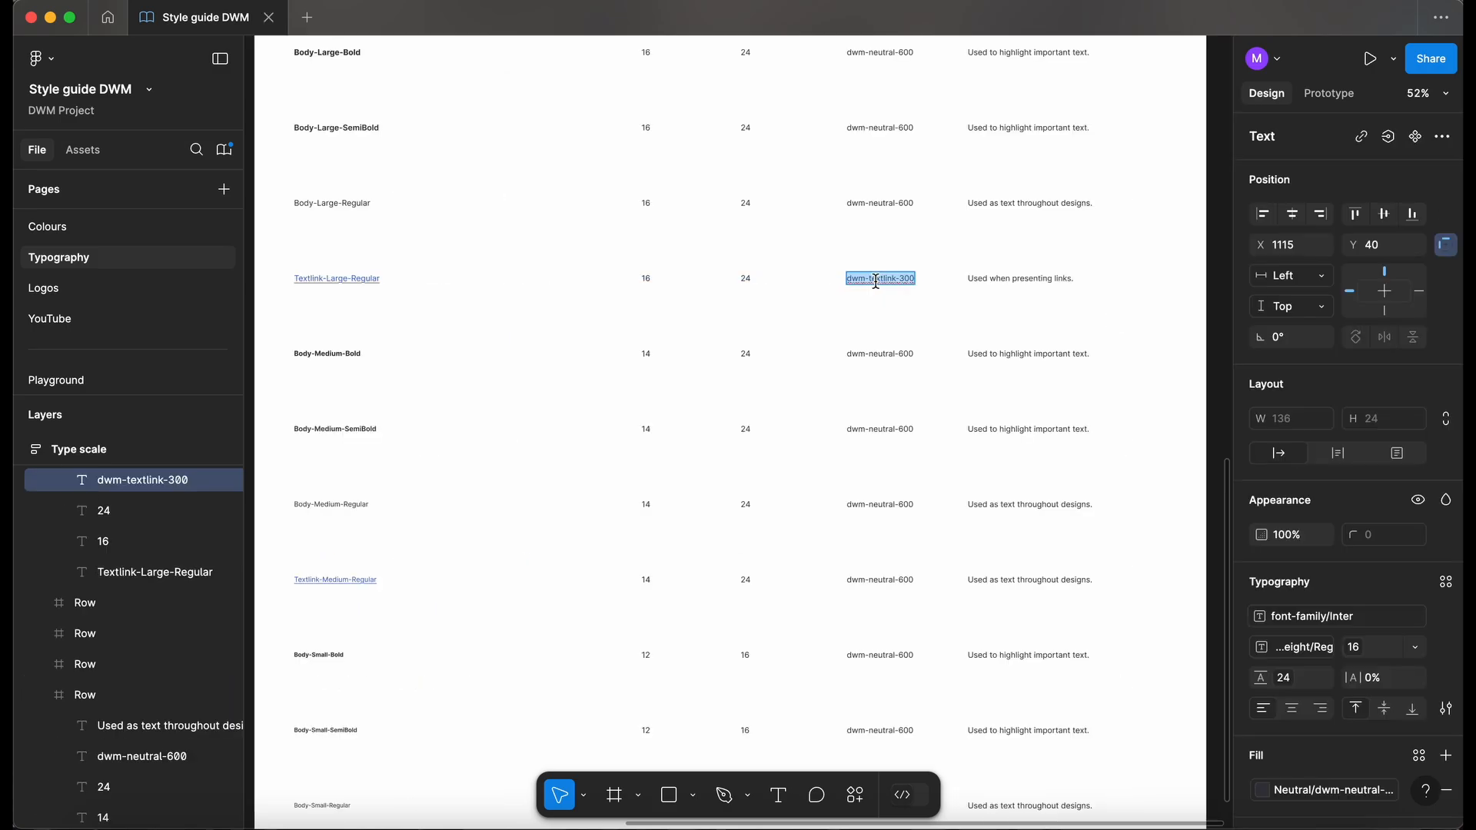
pyautogui.doubleClick(874, 580)
pyautogui.press('super+v')
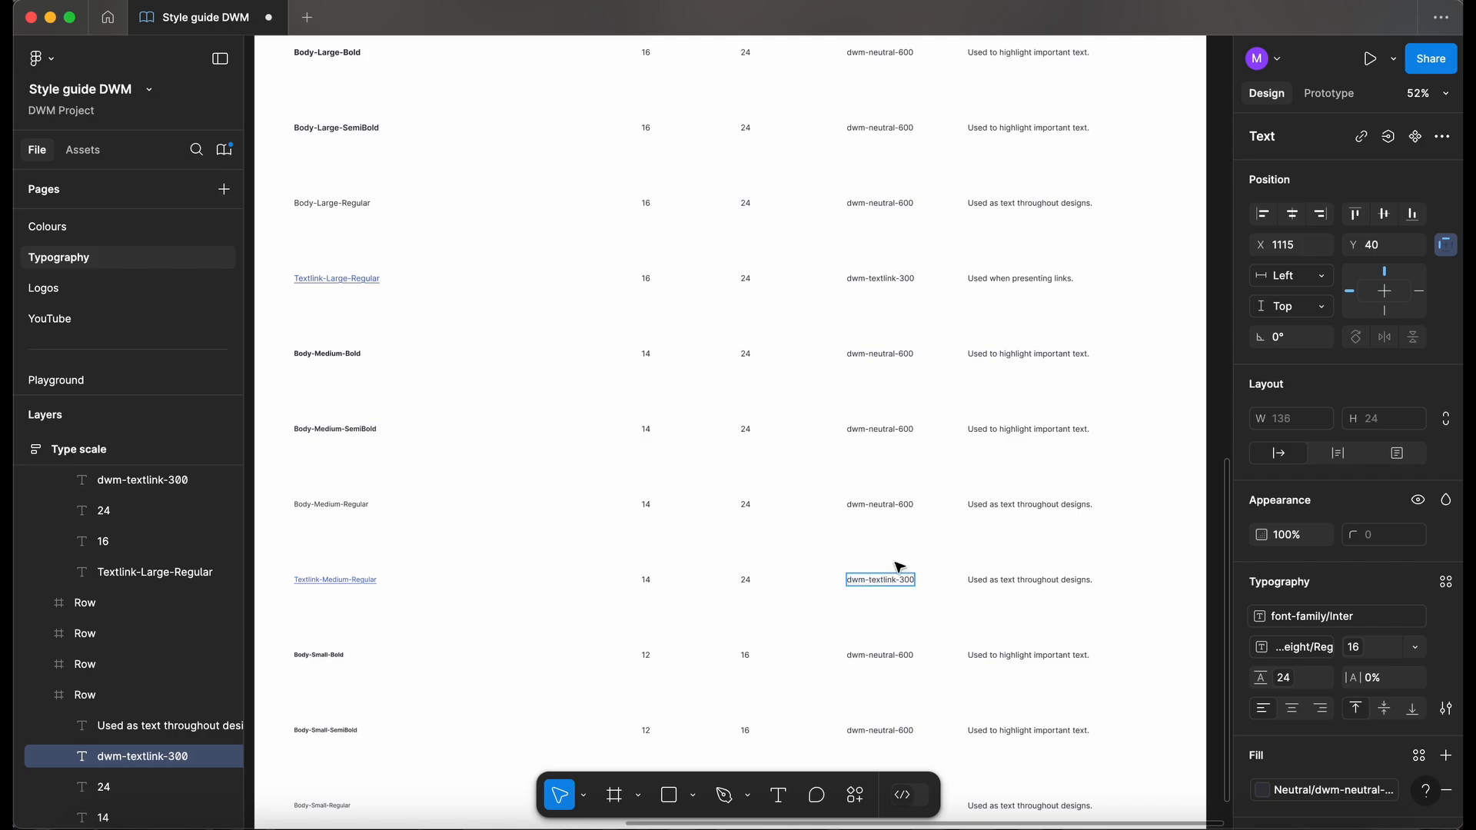
# Copy the description "Used when presenting links." from the Textlink-Large-Regular row over the usage text of the Textlink-Medium-Regular row.
pyautogui.click(995, 277)
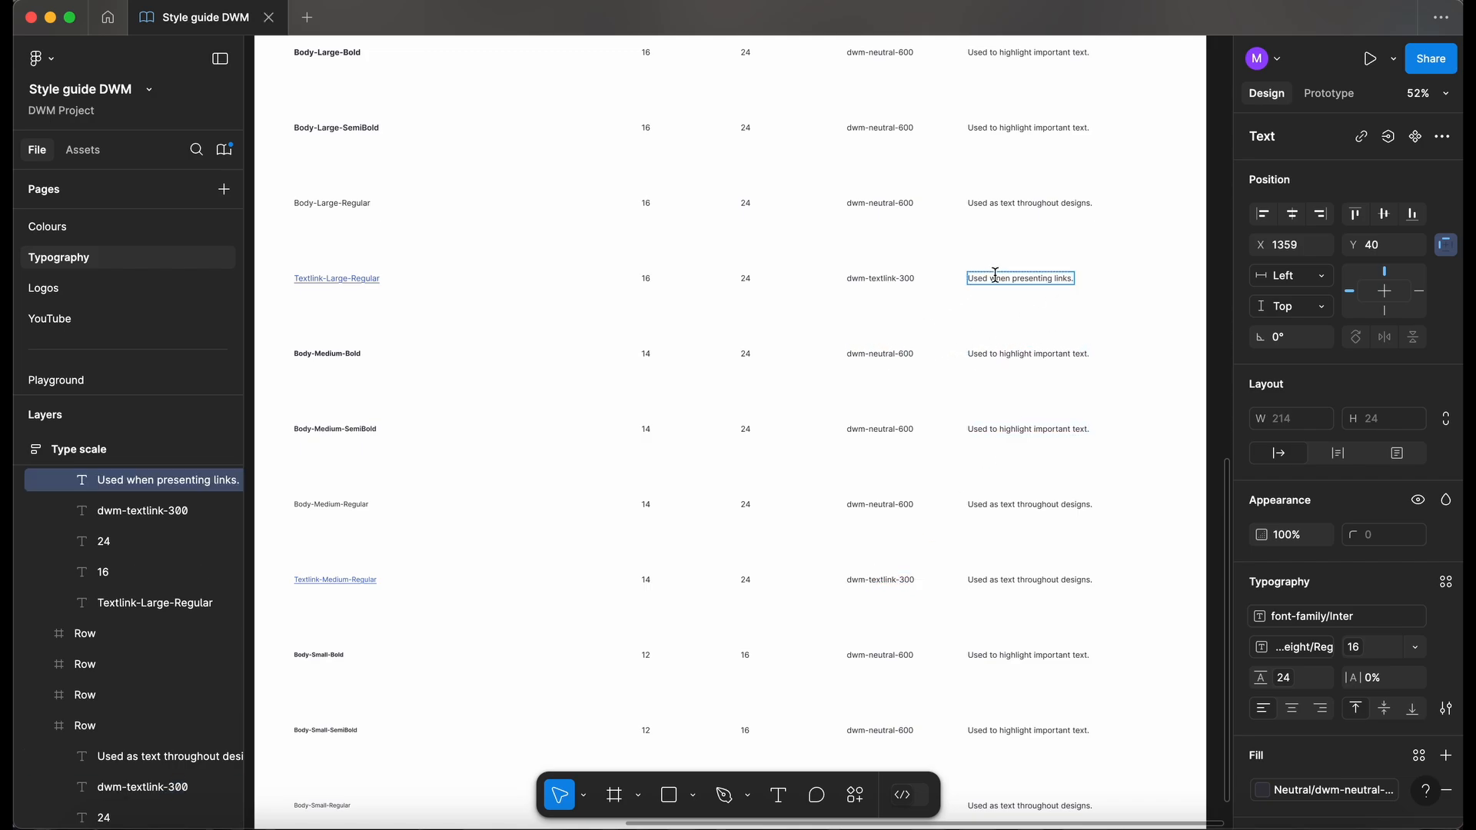
pyautogui.doubleClick(996, 276)
pyautogui.press('super+c')
pyautogui.click(1004, 579)
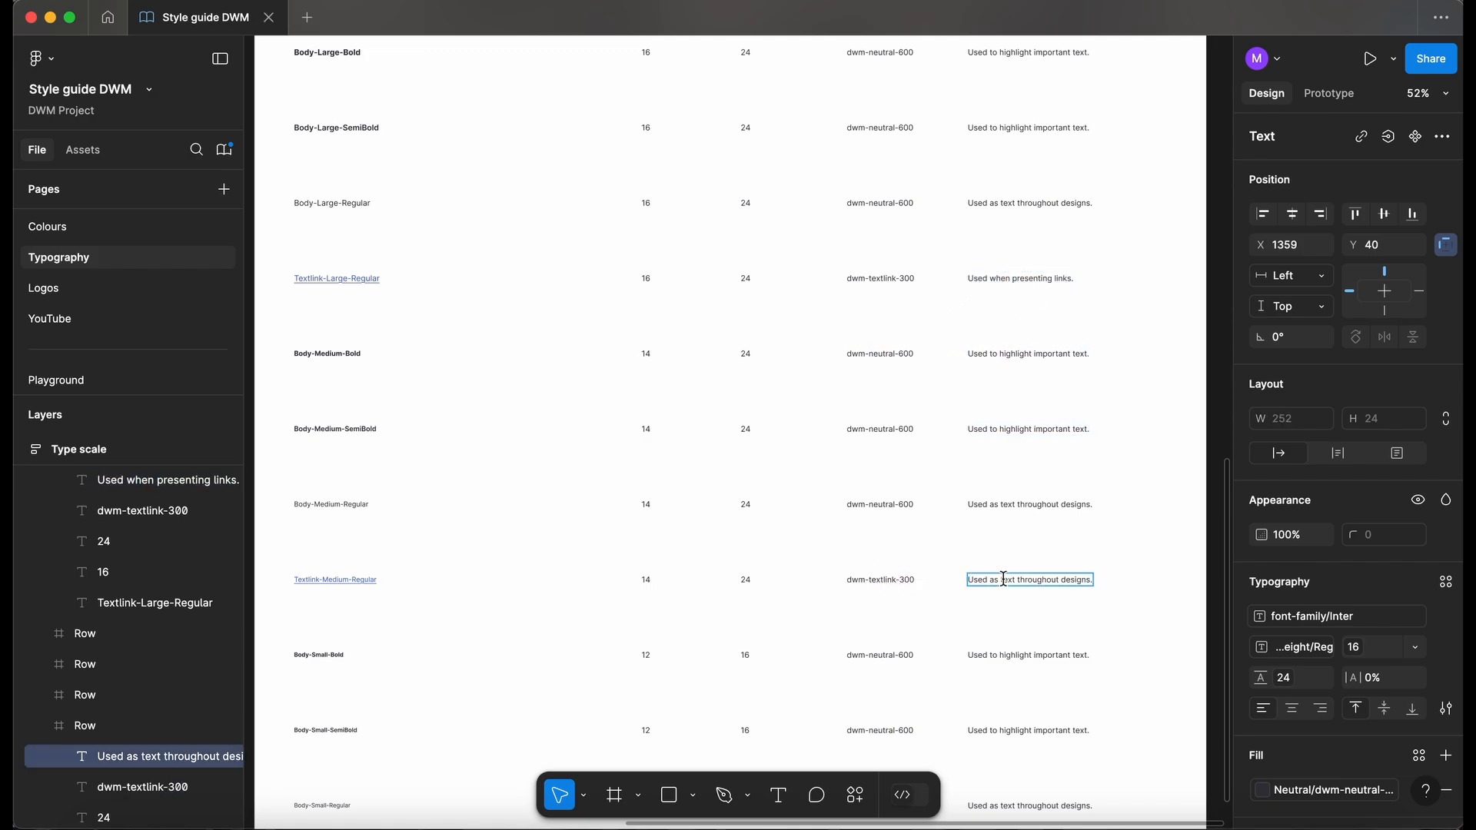
pyautogui.click(303, 574)
# Duplicate the Body-Small-Regular row at the end of the type scale and rename the copy's style label to "Textlink-Small-Regular".
pyautogui.scroll(-4, 310, 577)
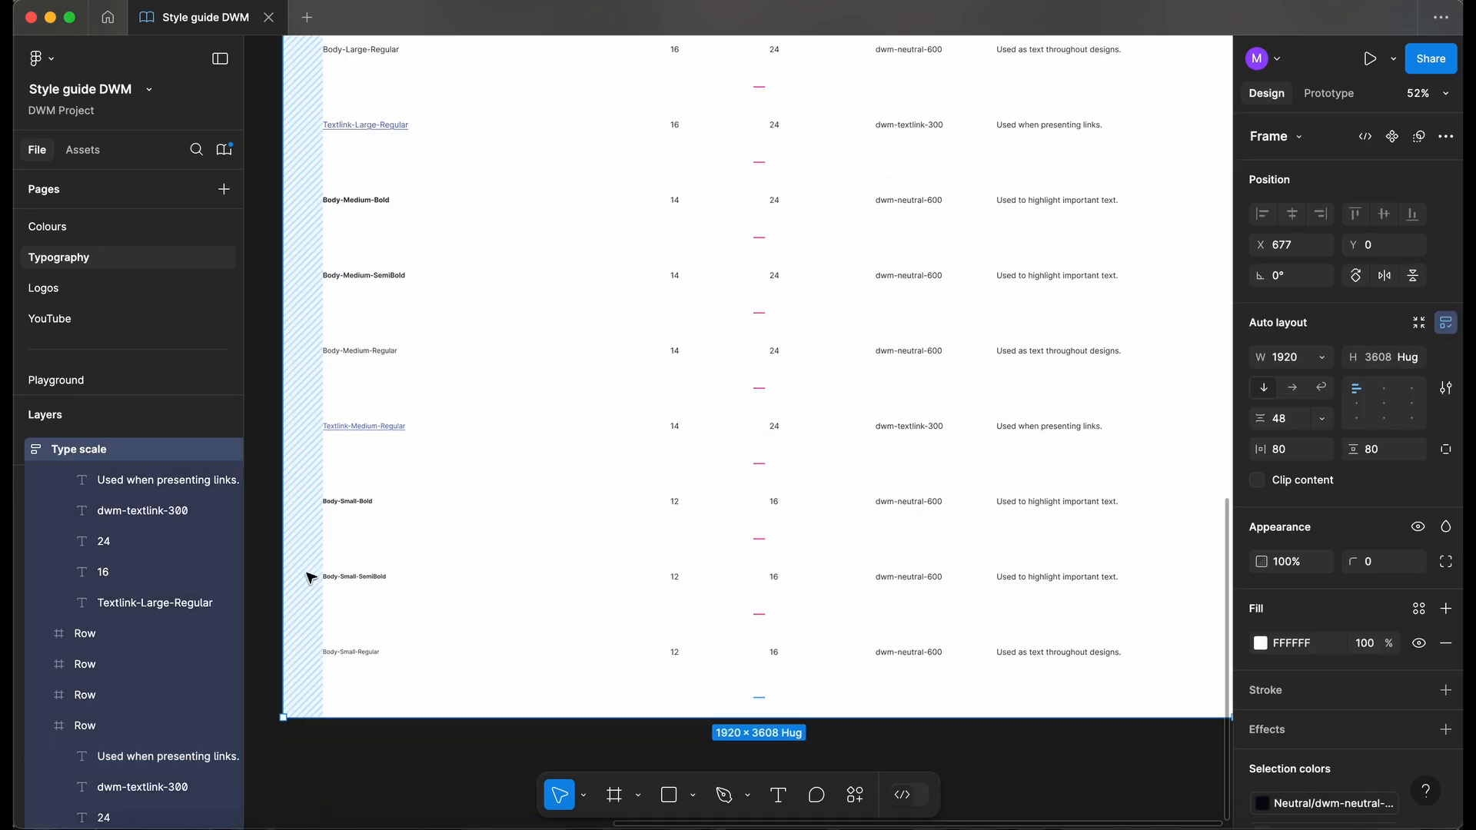
pyautogui.click(372, 654)
pyautogui.hotkey('ctrl', 'd')
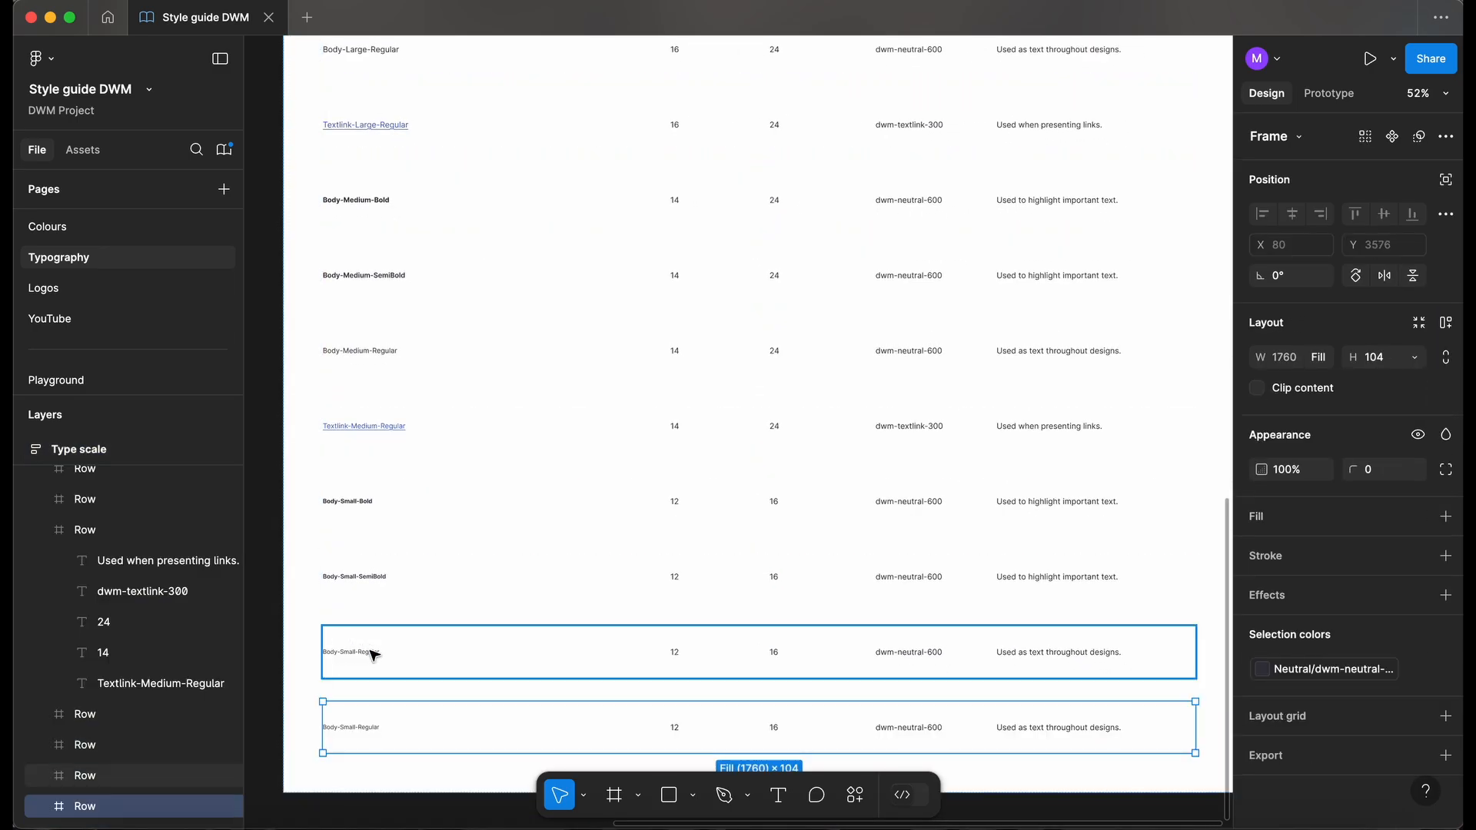
pyautogui.scroll(-1, 375, 655)
pyautogui.scroll(5, 372, 654)
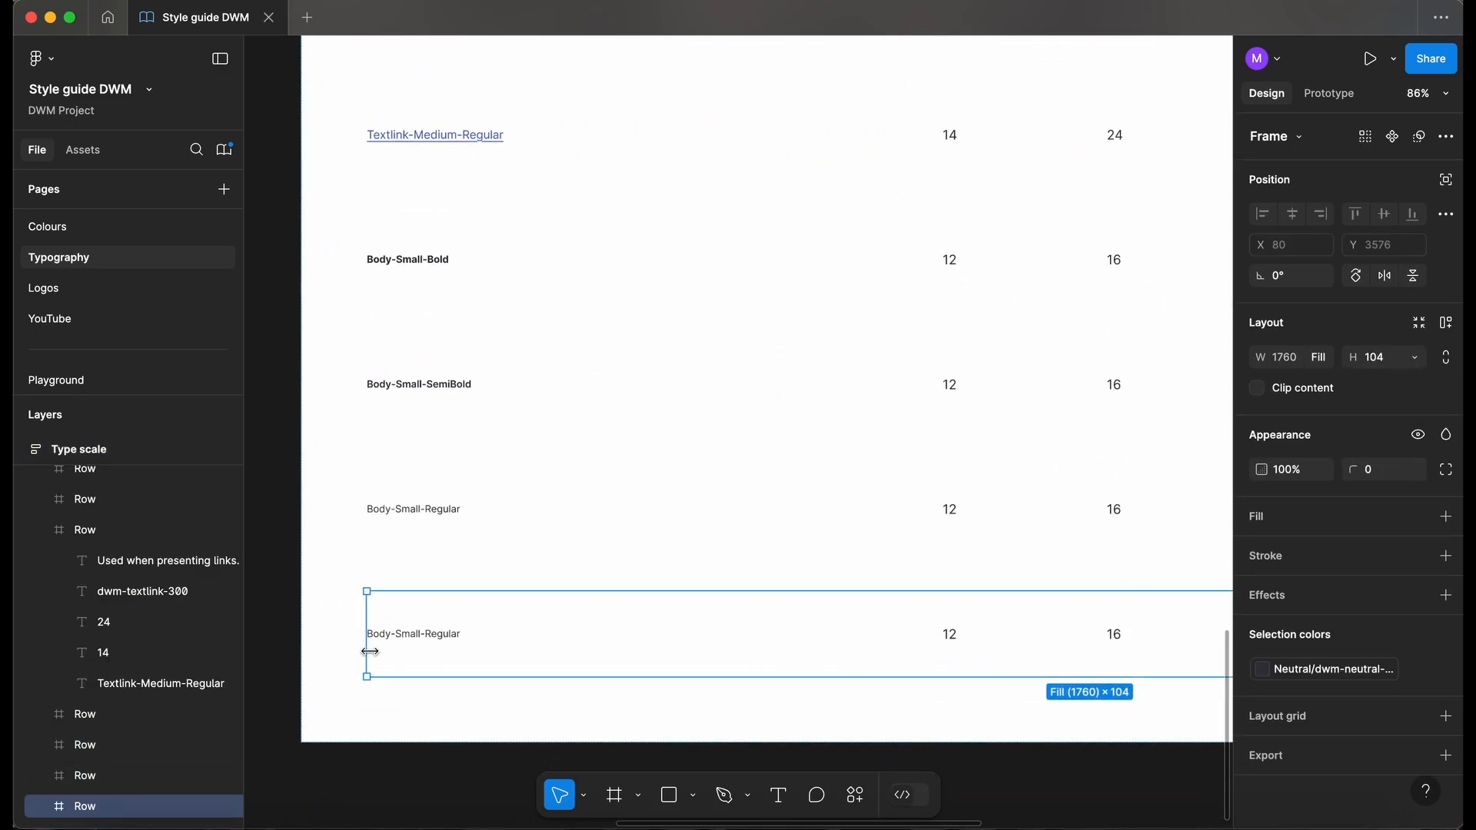
pyautogui.doubleClick(386, 637)
pyautogui.write('Text')
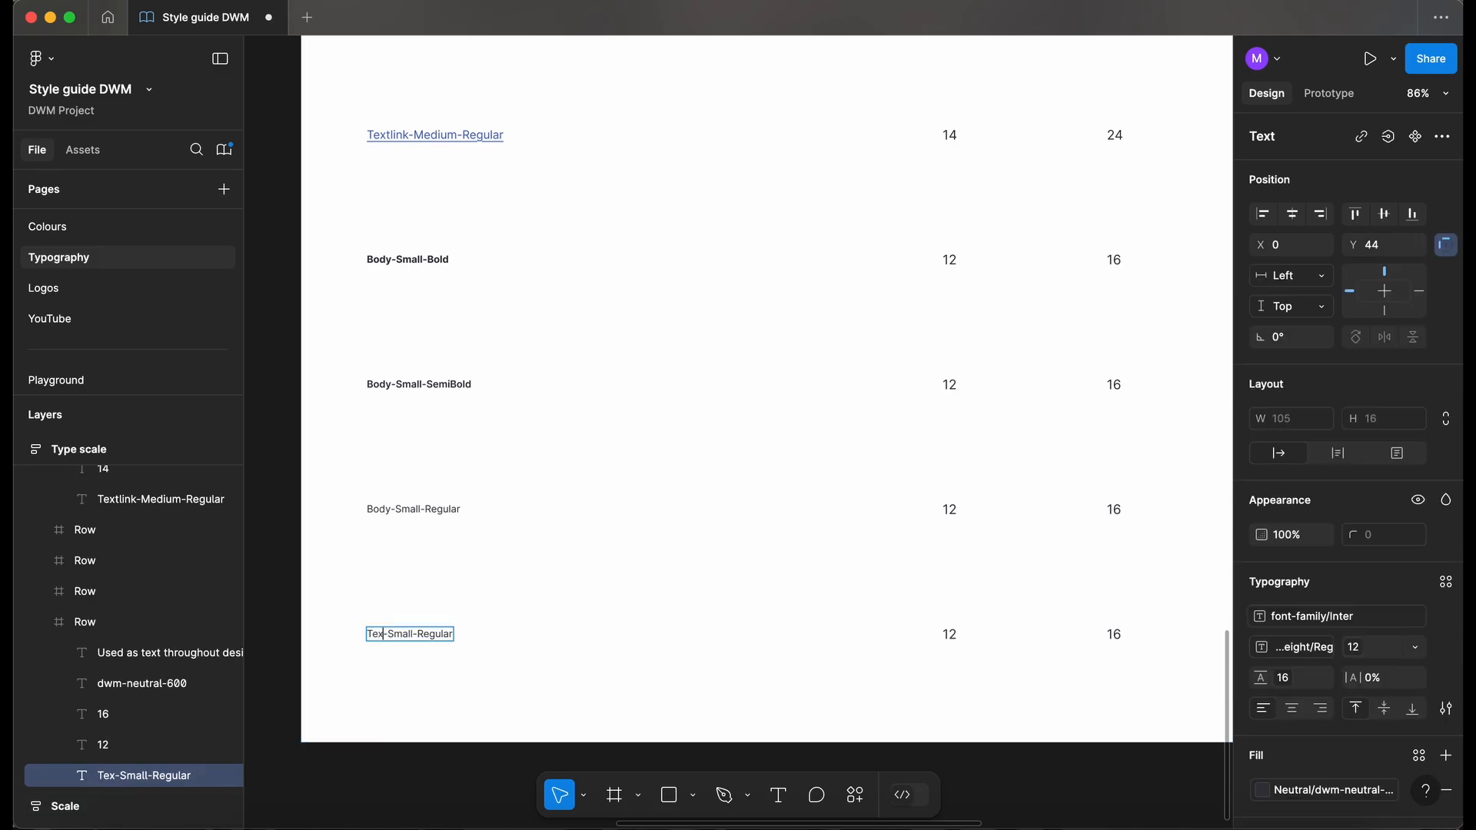
pyautogui.write('link')
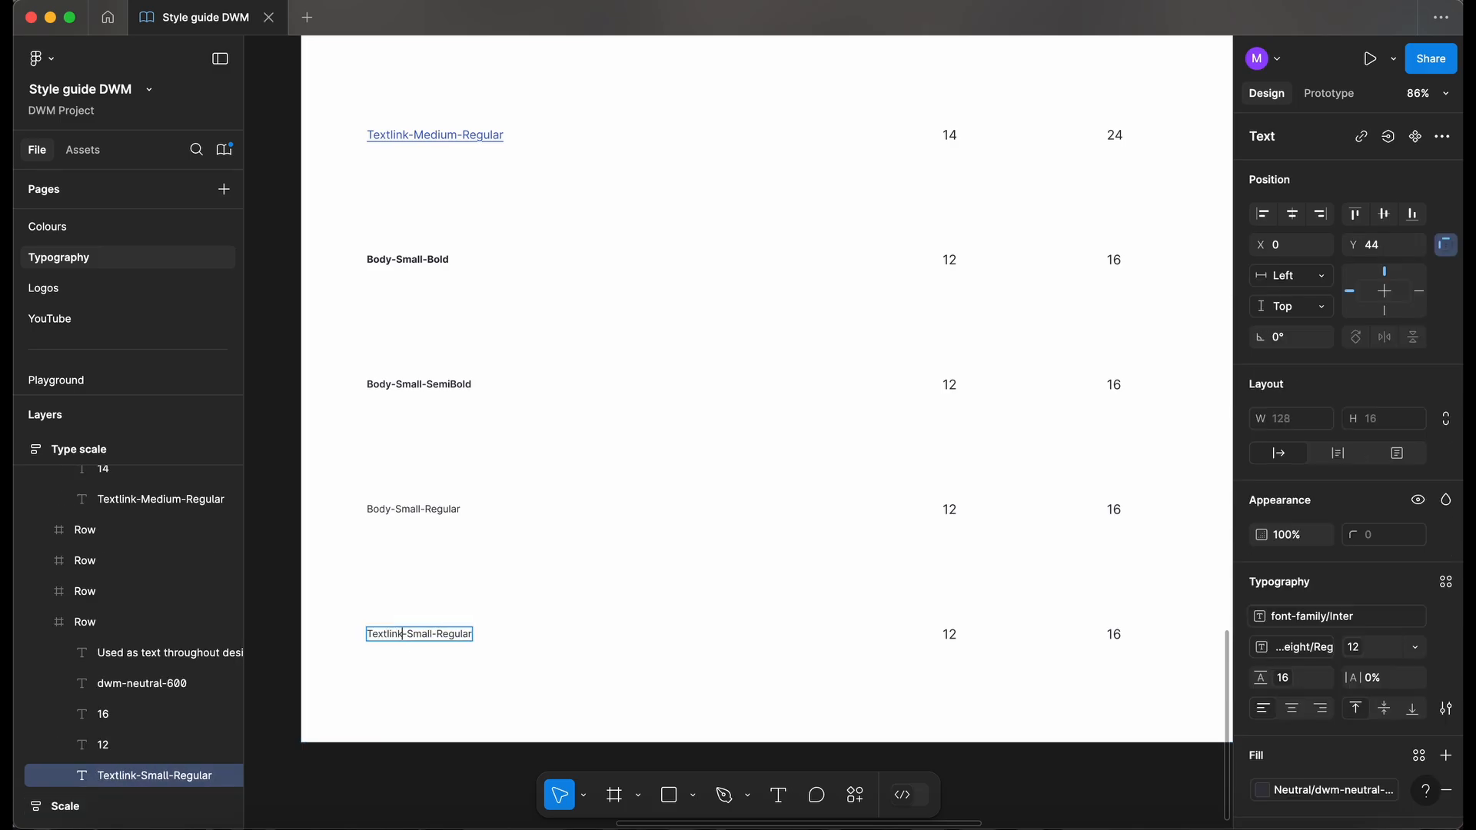
# Set the Textlink-Small-Regular row's colour name to "dwm-textlink-300" and its usage description to "Used when presenting links.".
pyautogui.scroll(-5, 461, 634)
pyautogui.click(997, 286)
pyautogui.click(998, 654)
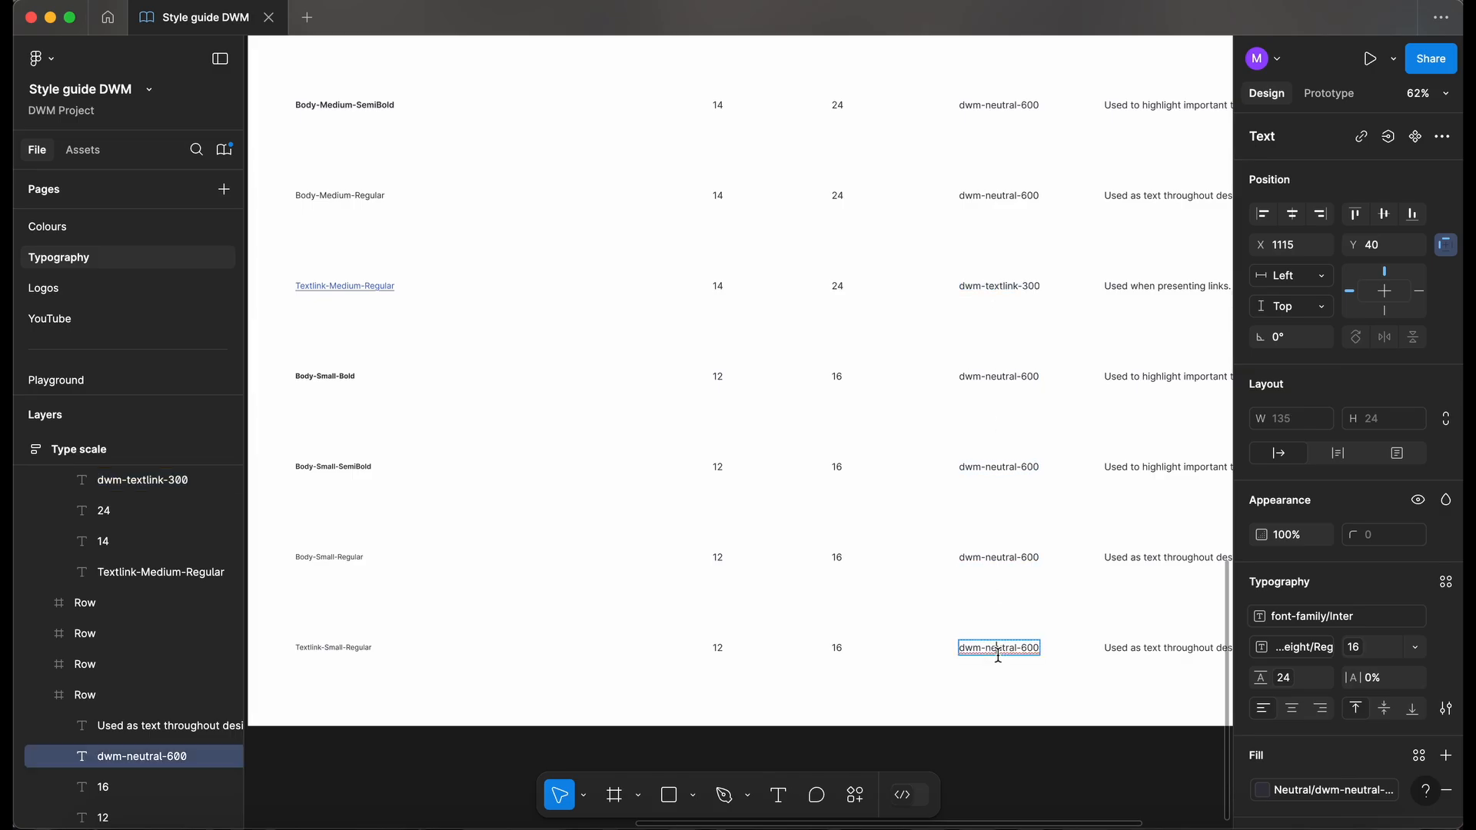
pyautogui.write('dwm-textlink-300')
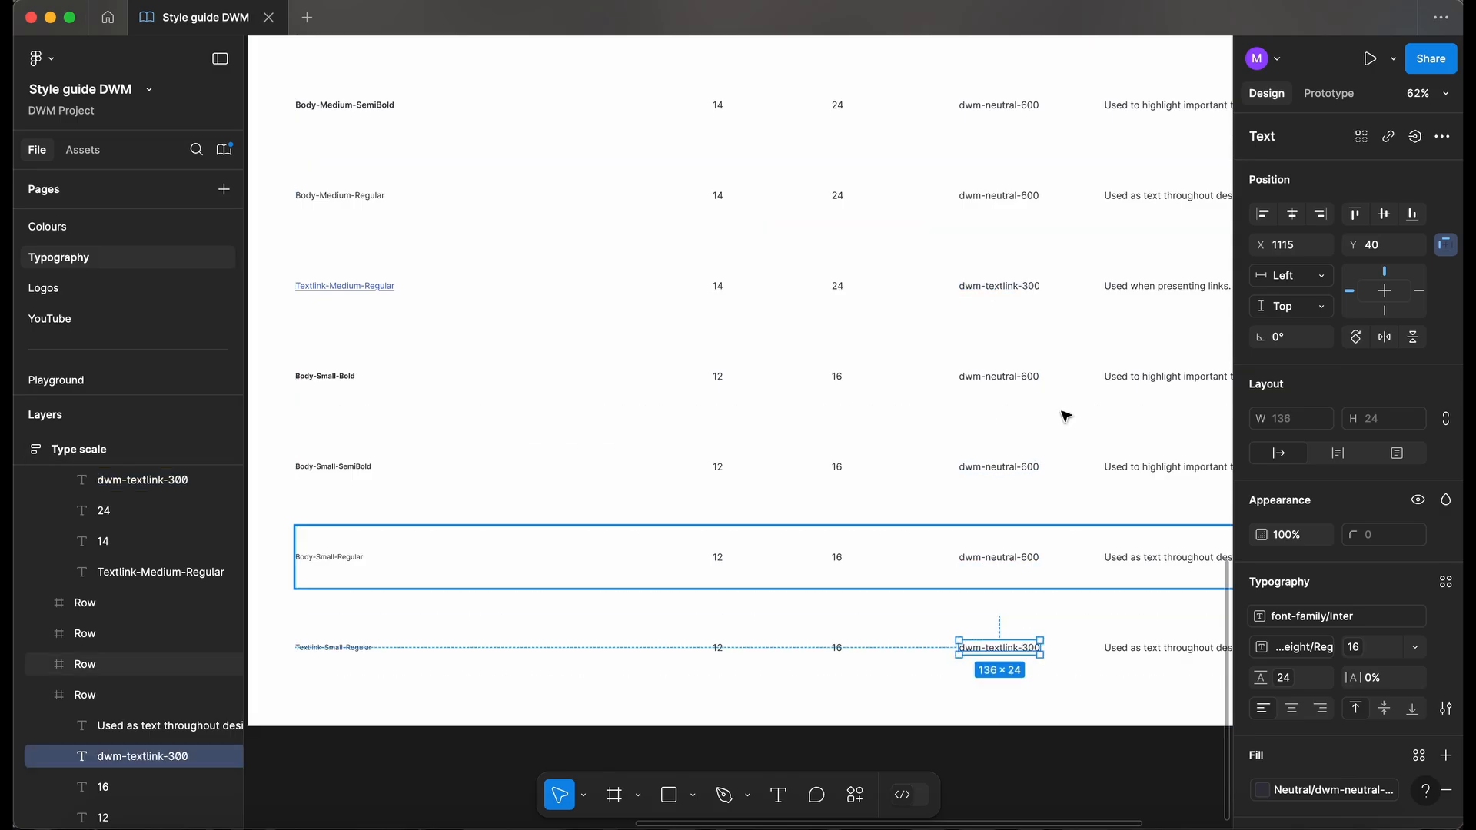
pyautogui.click(1135, 286)
pyautogui.click(1145, 652)
pyautogui.press('super+v')
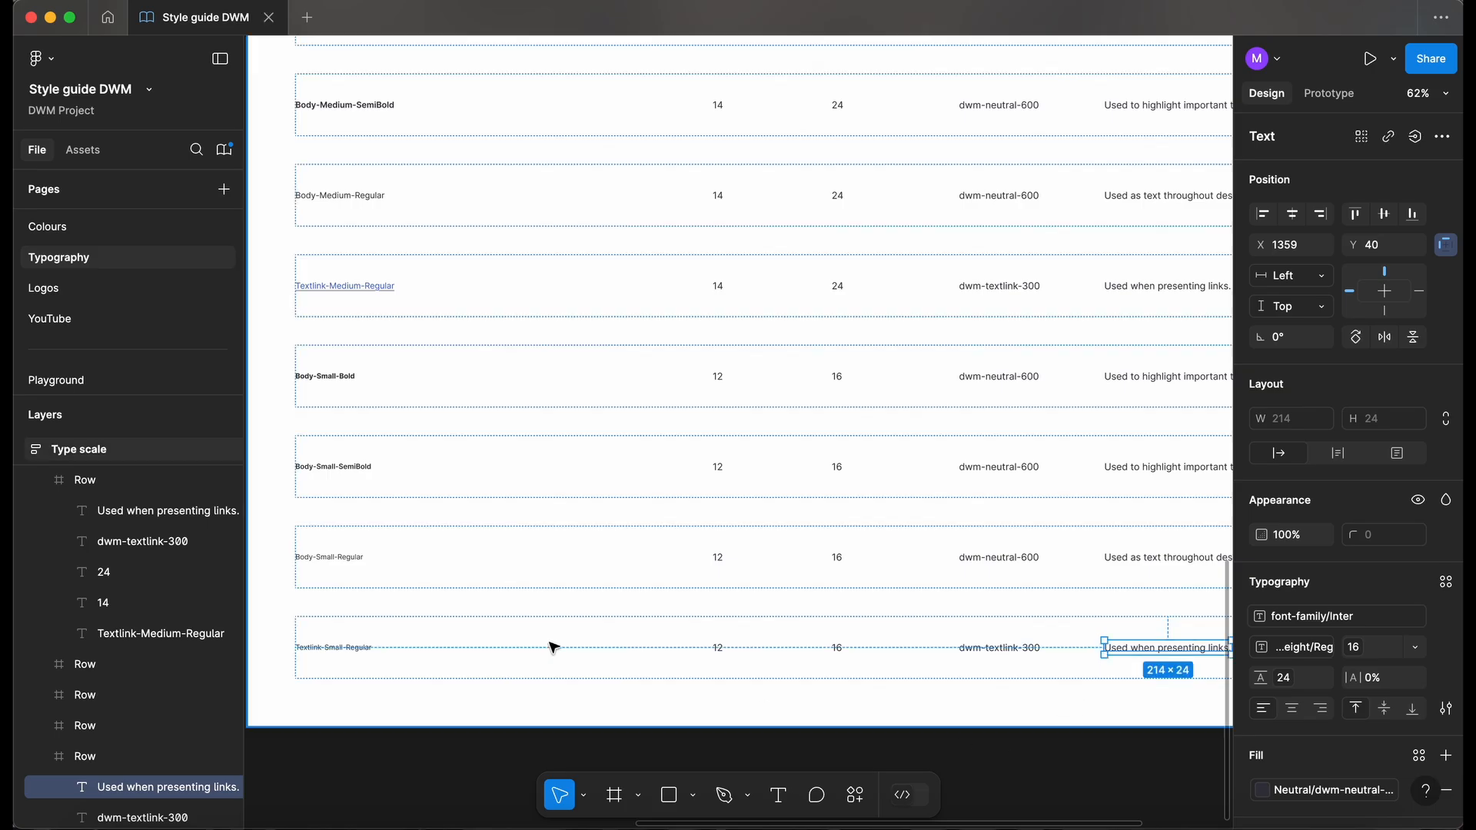
# Set the font weight of the Textlink-Small-Regular label to the Semi Bold variable.
pyautogui.click(339, 649)
pyautogui.click(809, 751)
pyautogui.hscroll(-1, 810, 751)
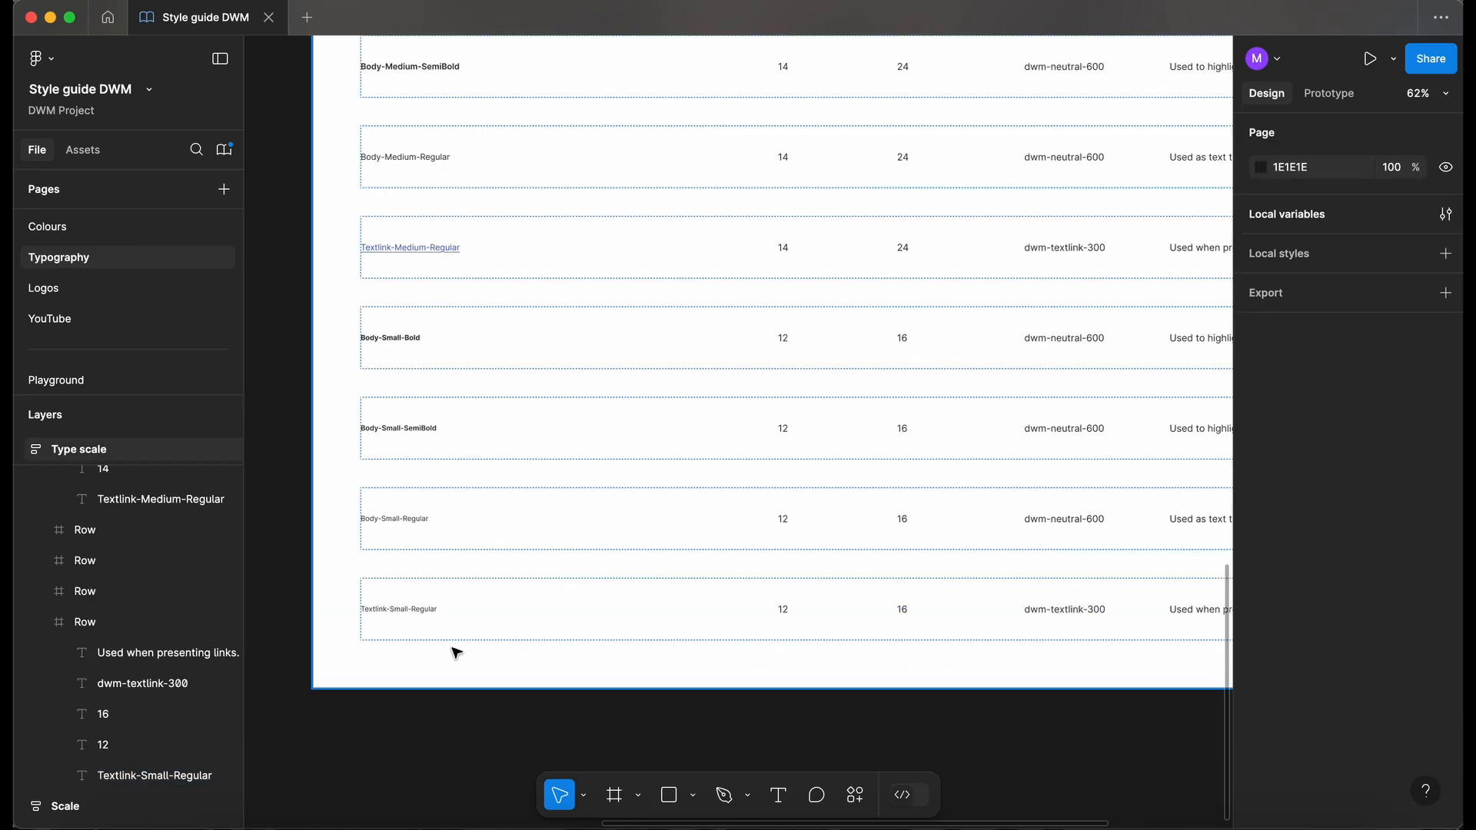
pyautogui.click(408, 612)
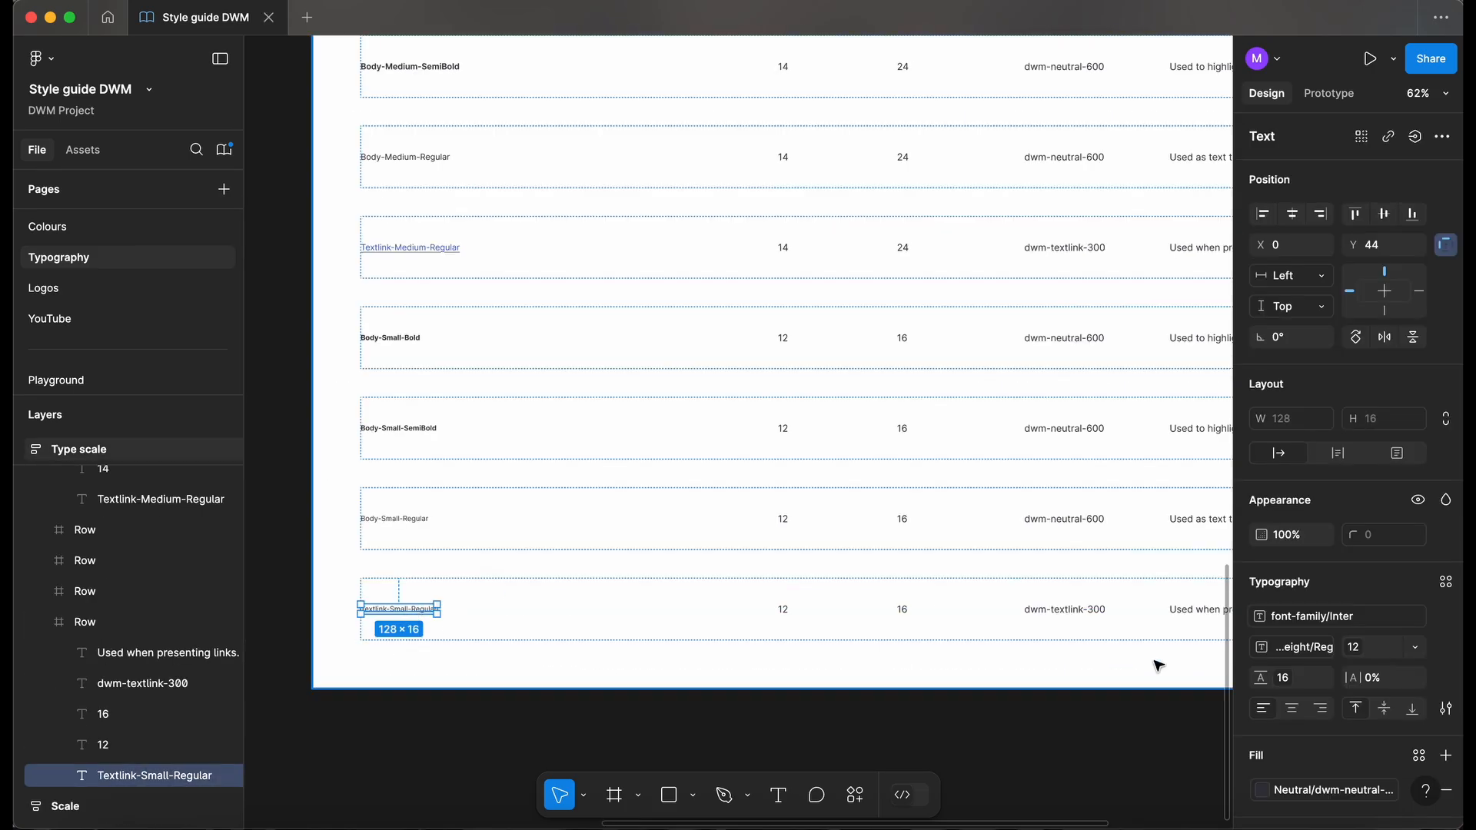
pyautogui.click(1286, 650)
pyautogui.click(1326, 764)
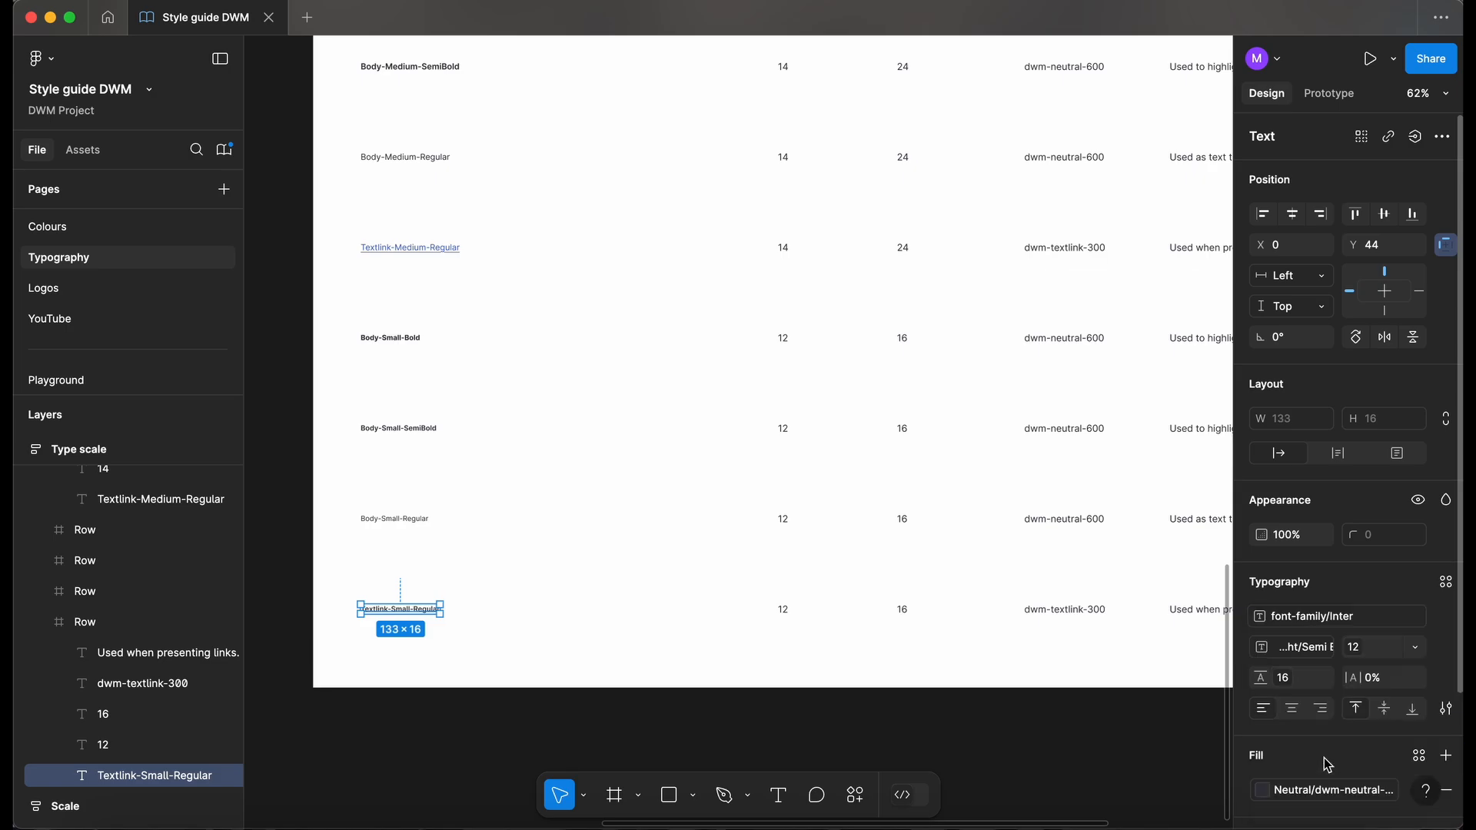
# Give the Textlink-Small-Regular label the dwm-textlink-300 fill and an underline decoration.
pyautogui.click(1299, 791)
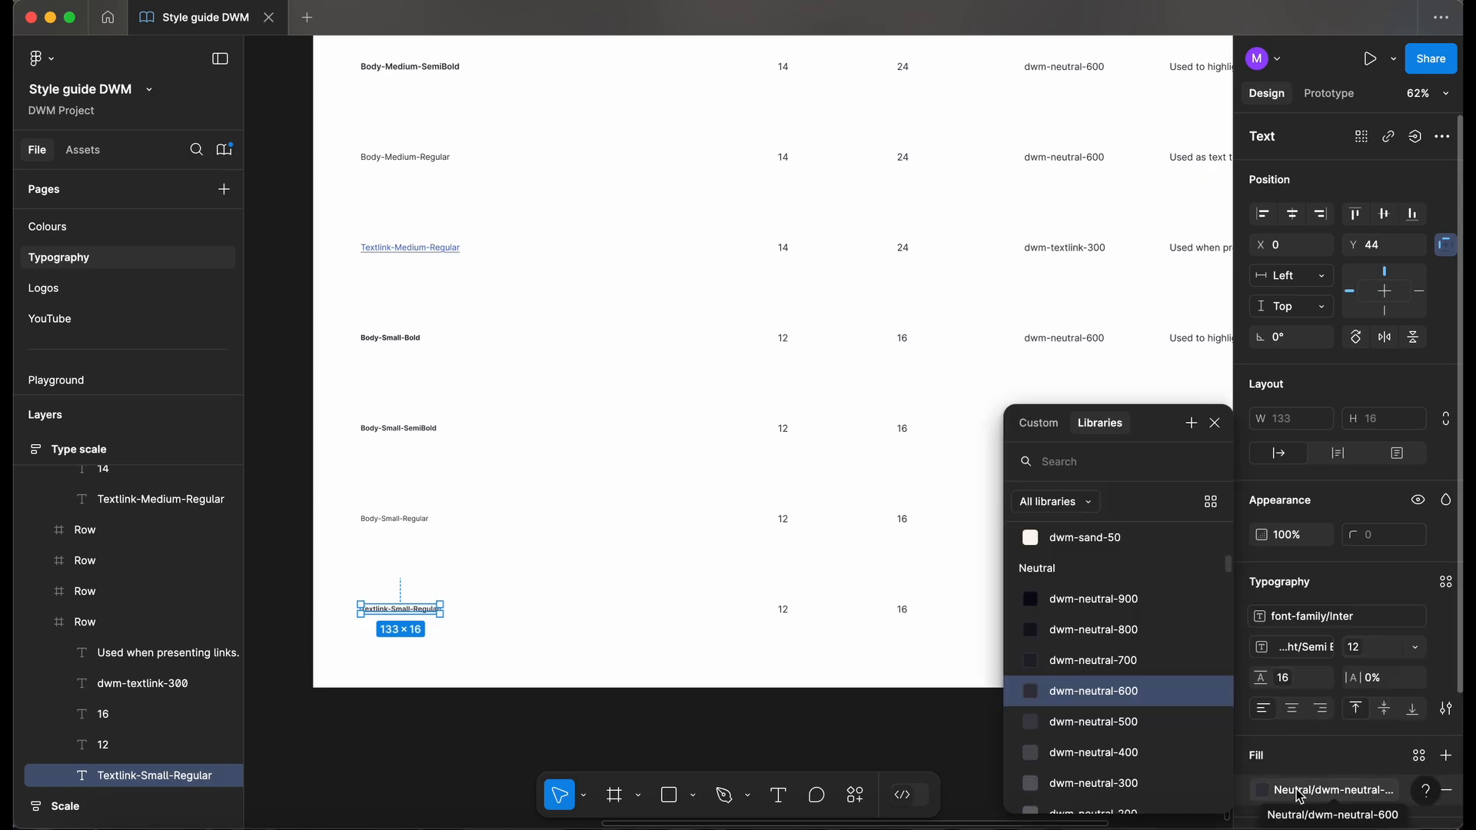
pyautogui.write('text')
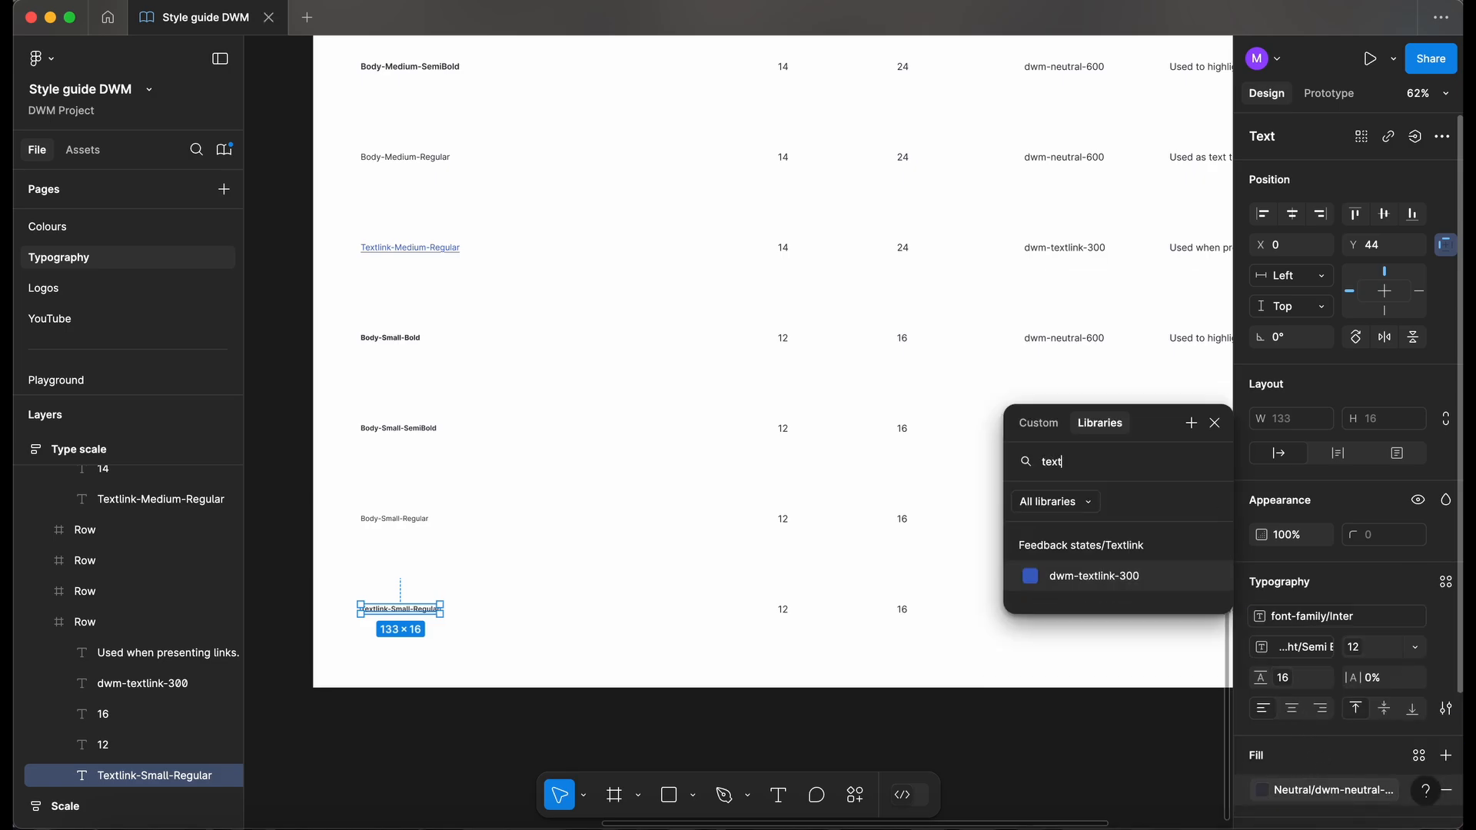
pyautogui.click(1098, 580)
pyautogui.click(1446, 708)
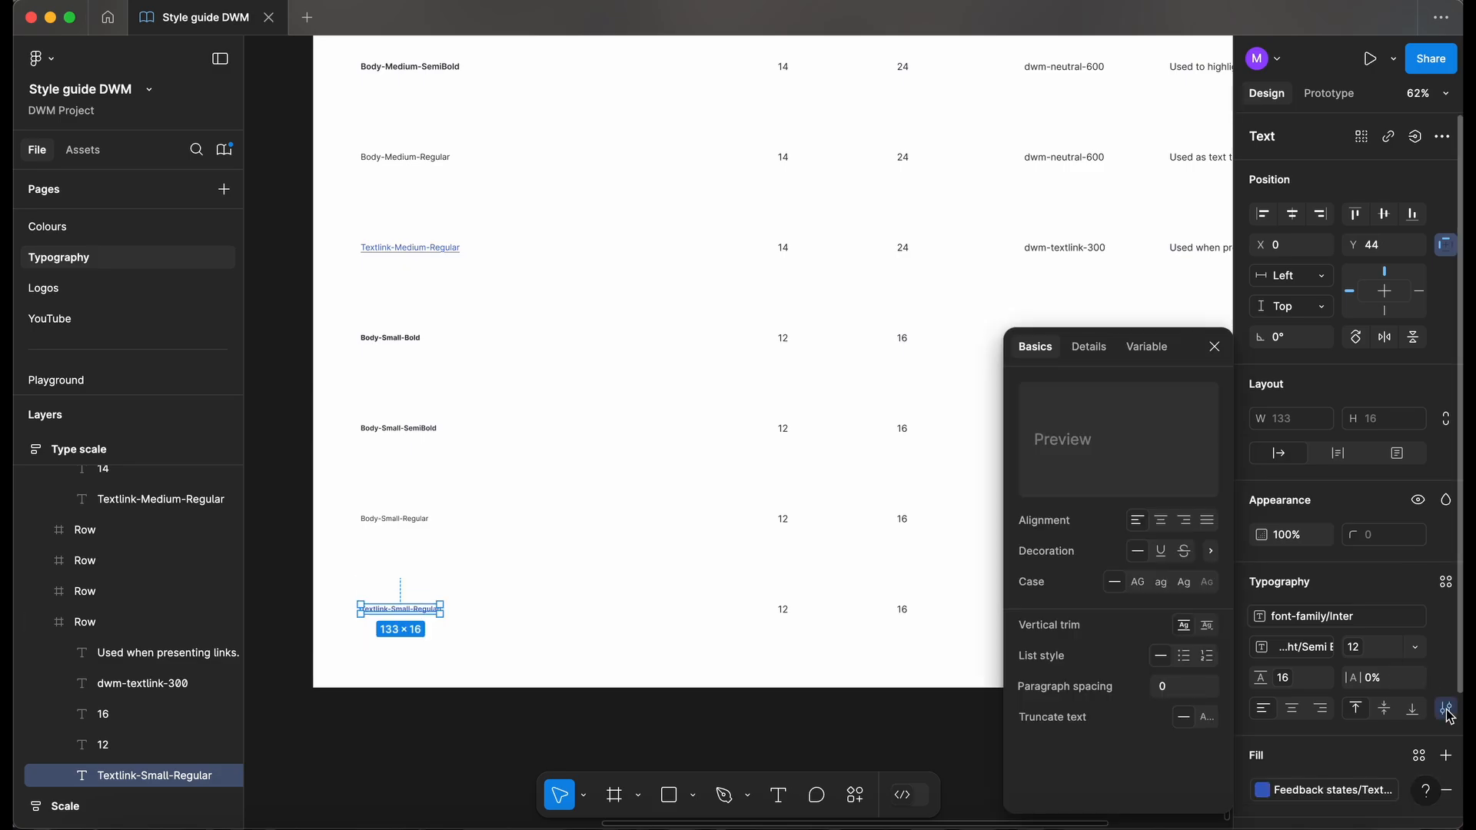
pyautogui.click(1167, 560)
pyautogui.click(704, 708)
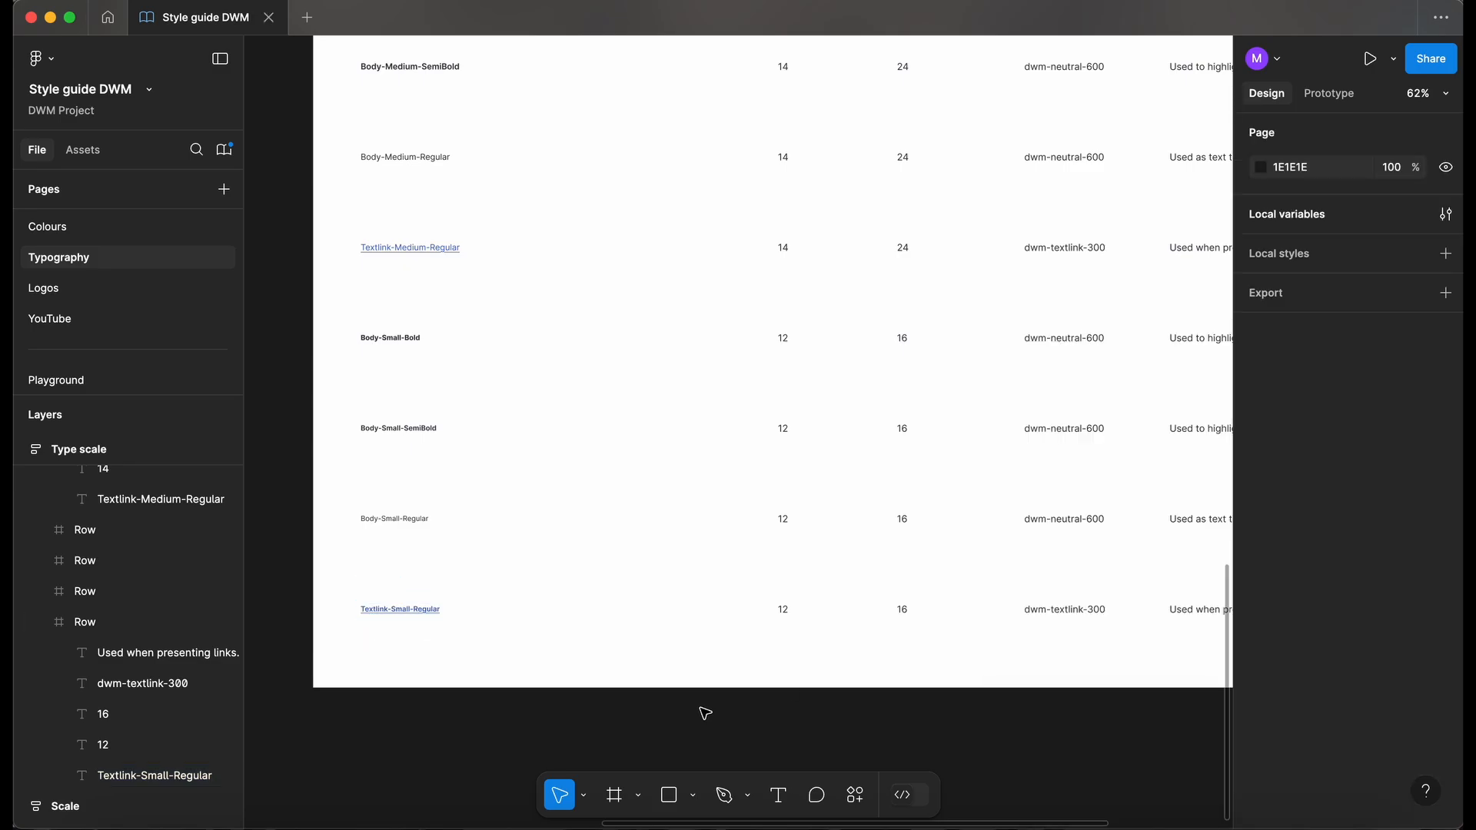
pyautogui.scroll(5, 472, 682)
pyautogui.scroll(-2, 442, 705)
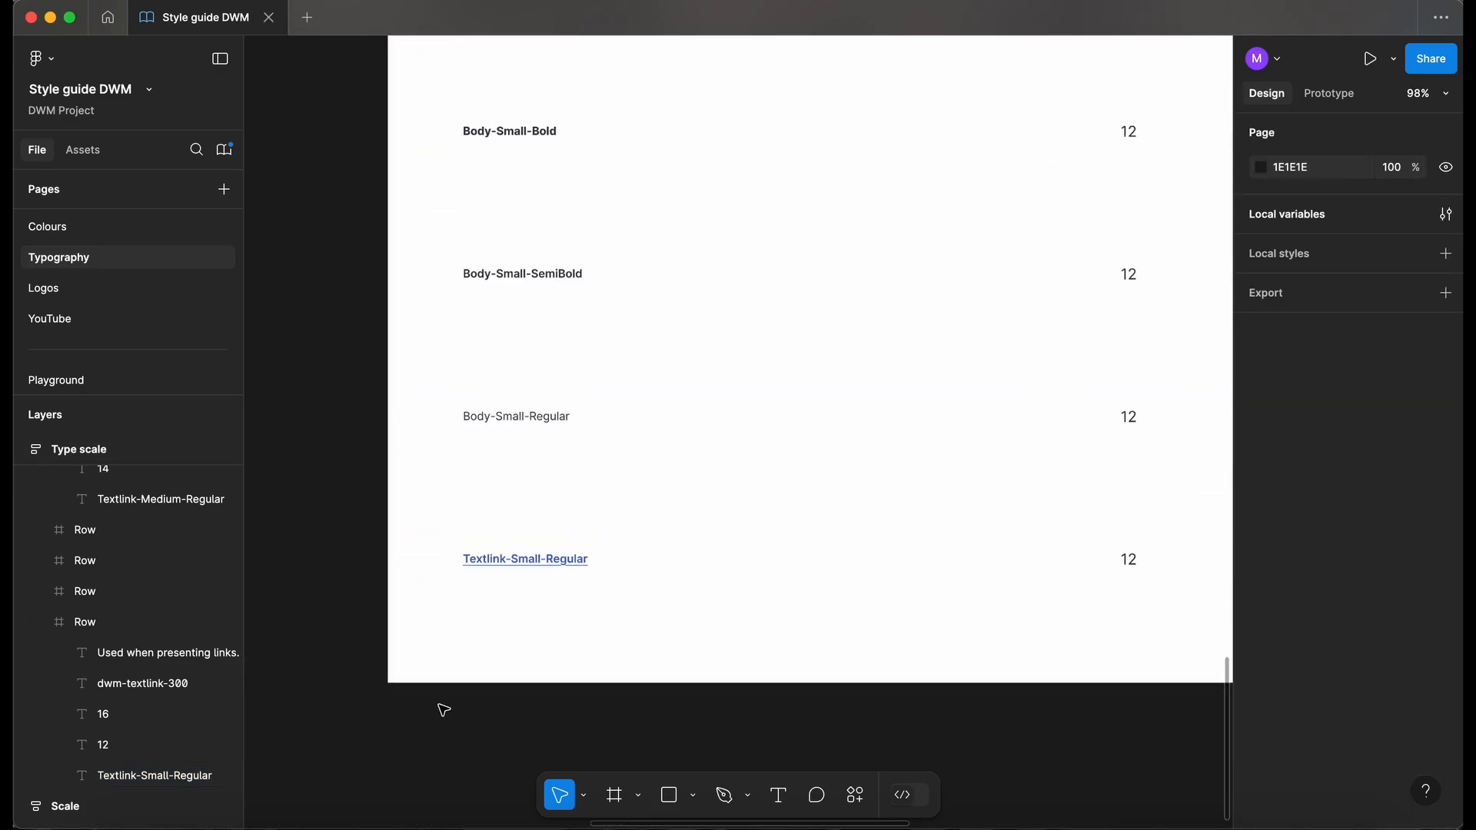
# Review the type scale's Textlink rows against the neighbouring Body rows, from the end of the table back up to Display-96.
pyautogui.scroll(-3, 556, 652)
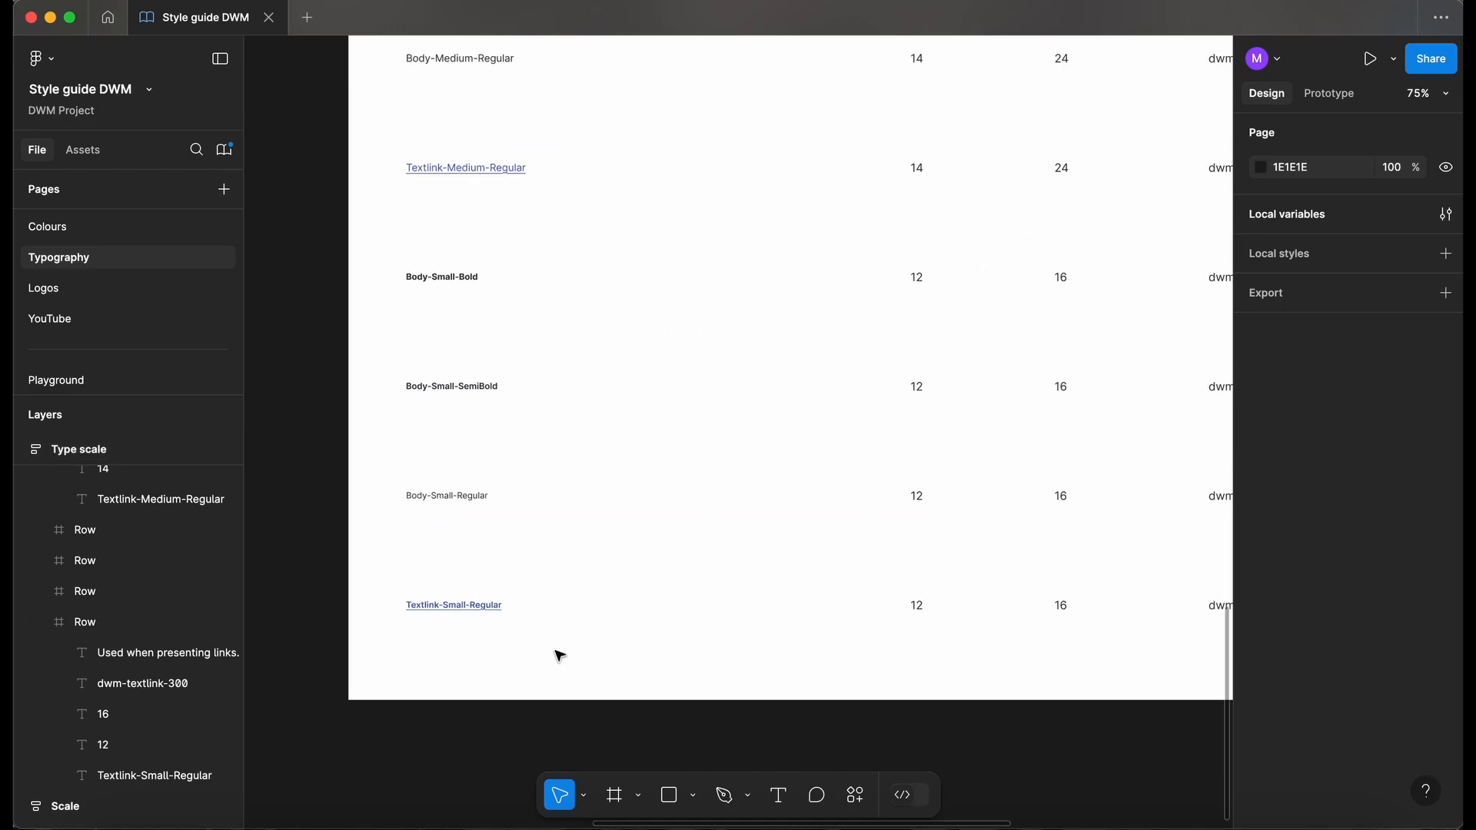
pyautogui.scroll(3, 494, 622)
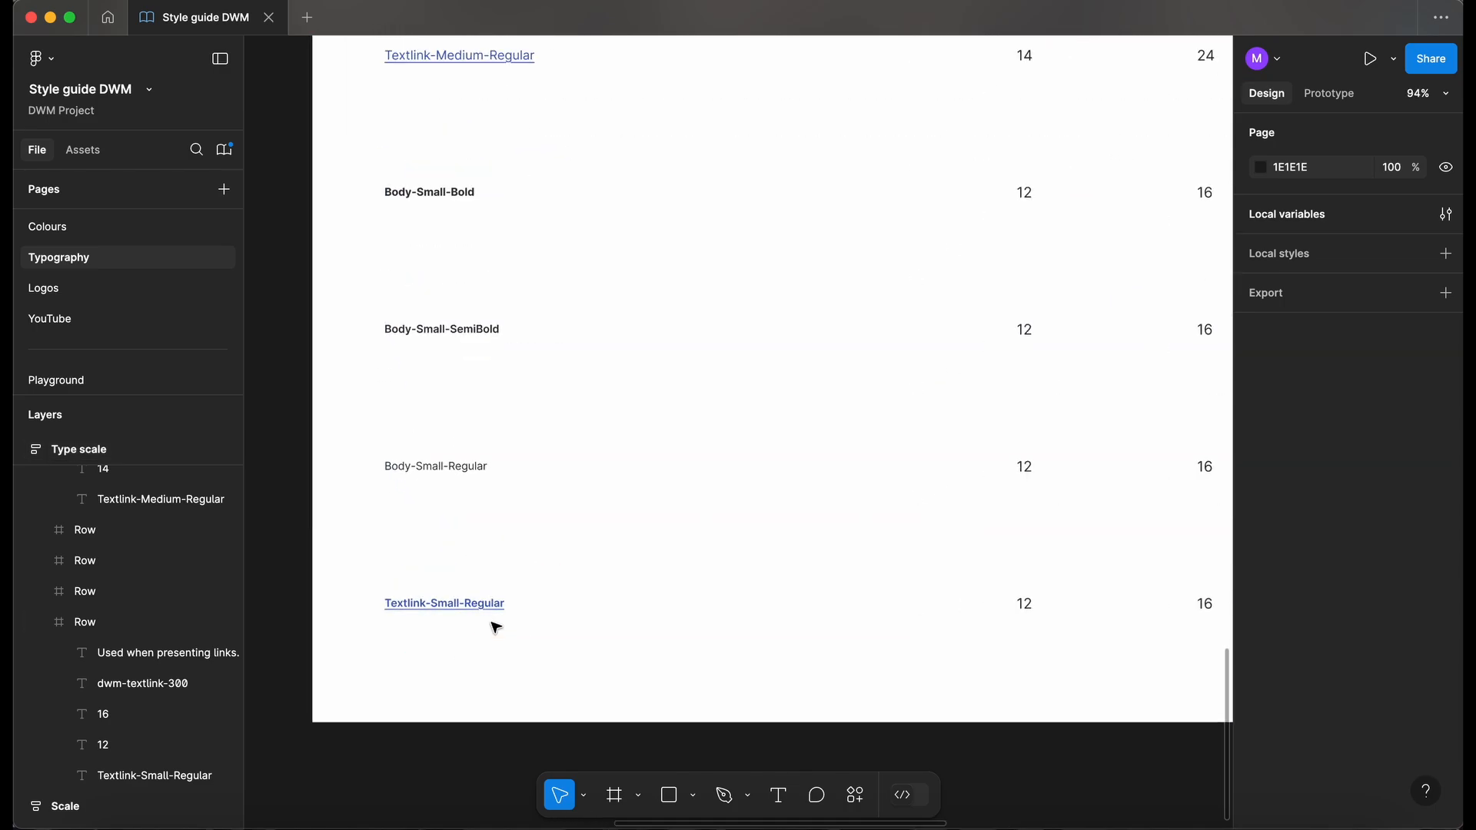
pyautogui.scroll(-3, 496, 629)
pyautogui.scroll(-3, 320, 567)
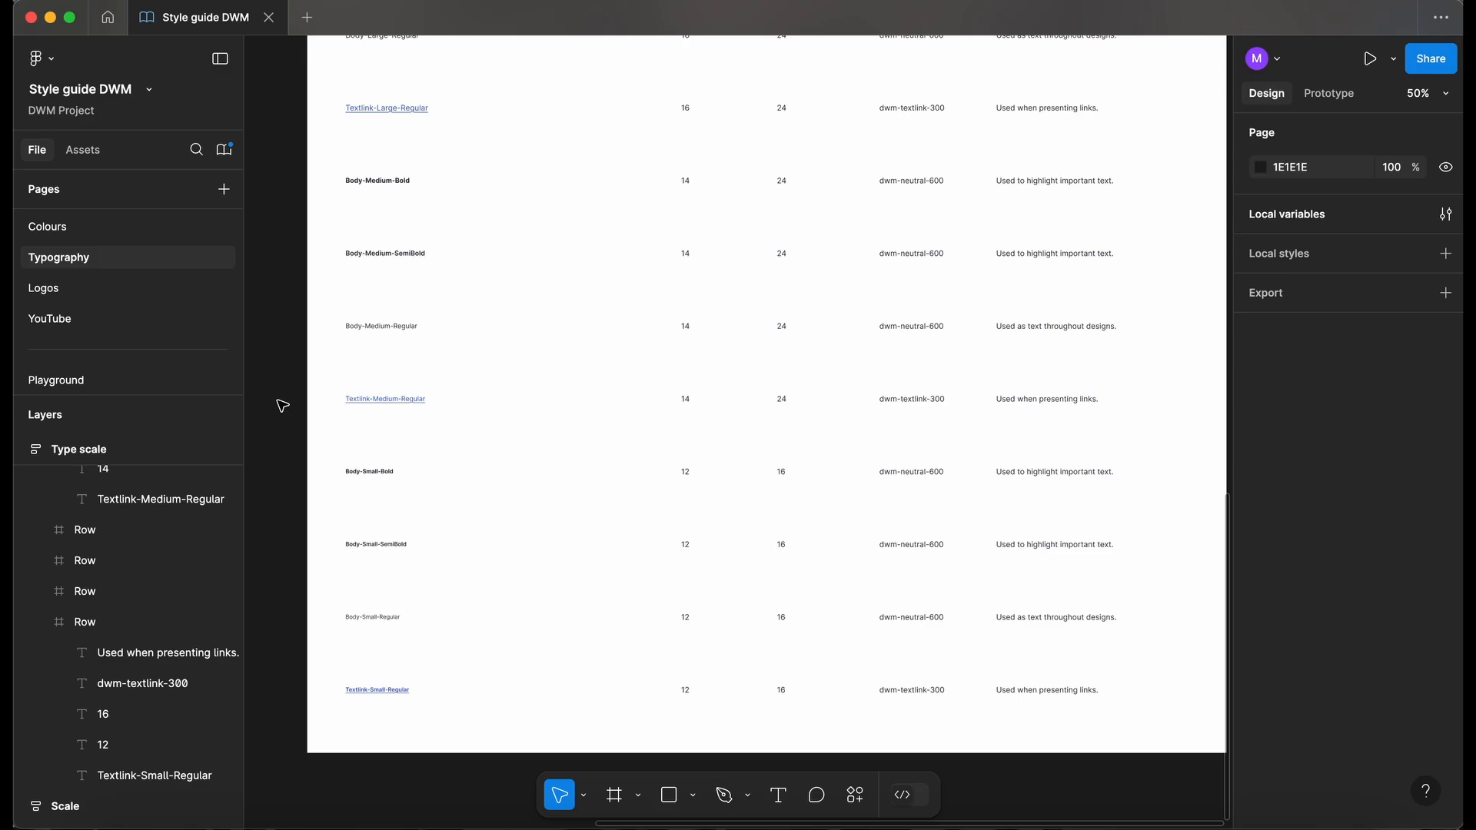
pyautogui.scroll(-3, 282, 406)
pyautogui.scroll(5, 332, 480)
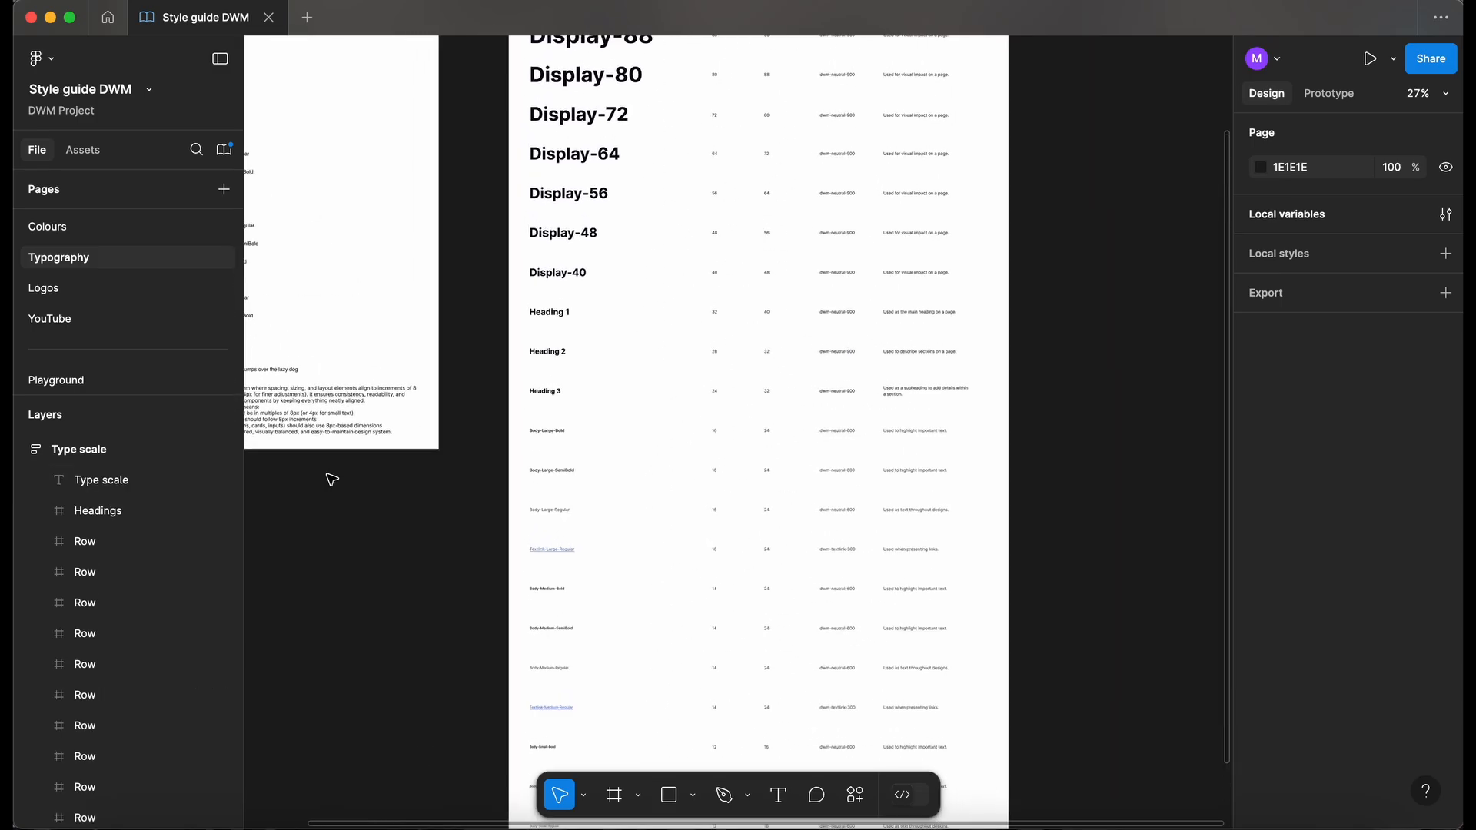
pyautogui.scroll(4, 330, 478)
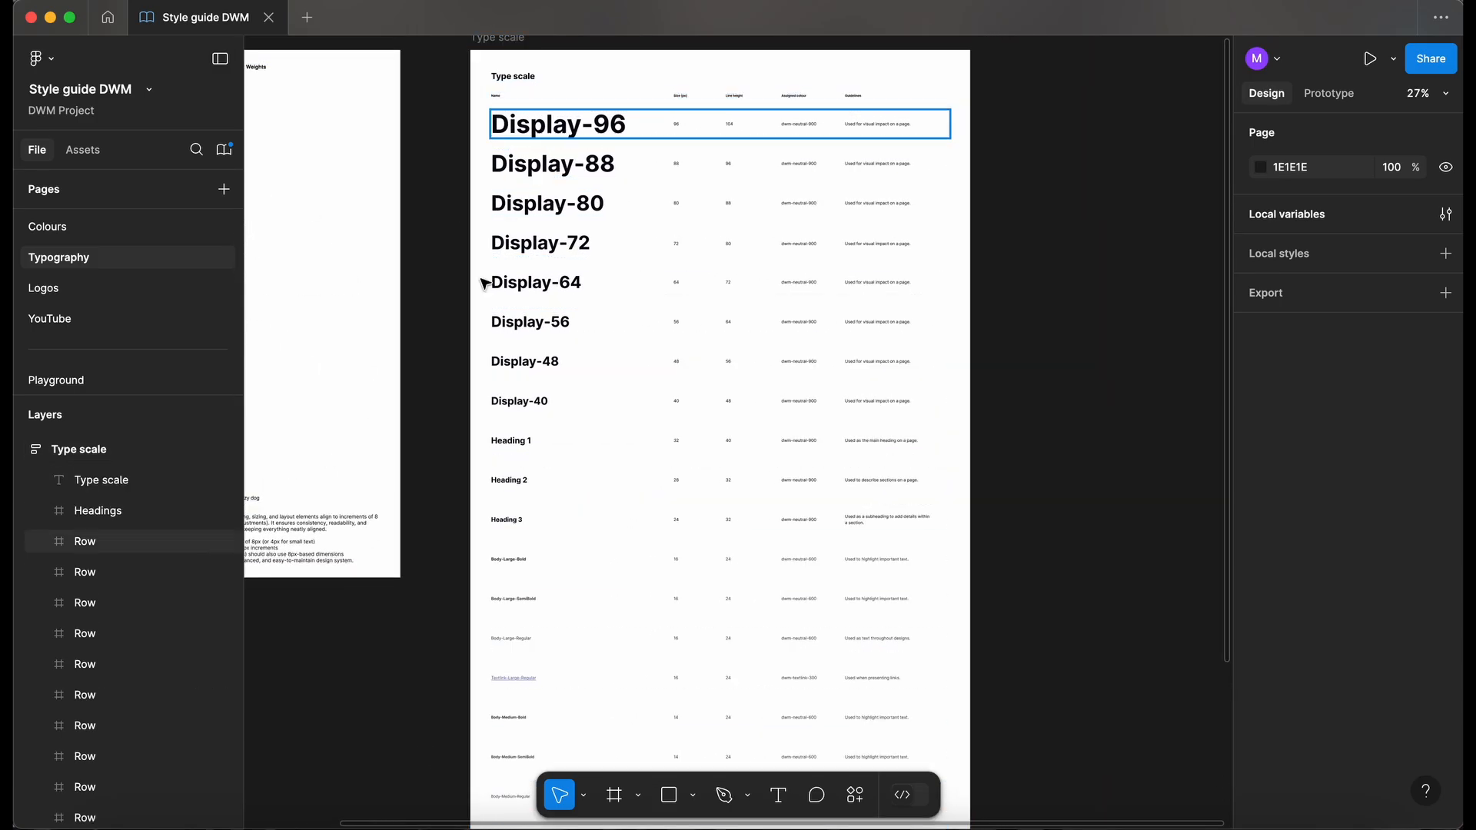
# Move the Scale frame from the Typography page to the Playground page.
pyautogui.scroll(-1, 368, 487)
pyautogui.hscroll(-4, 368, 487)
pyautogui.click(367, 149)
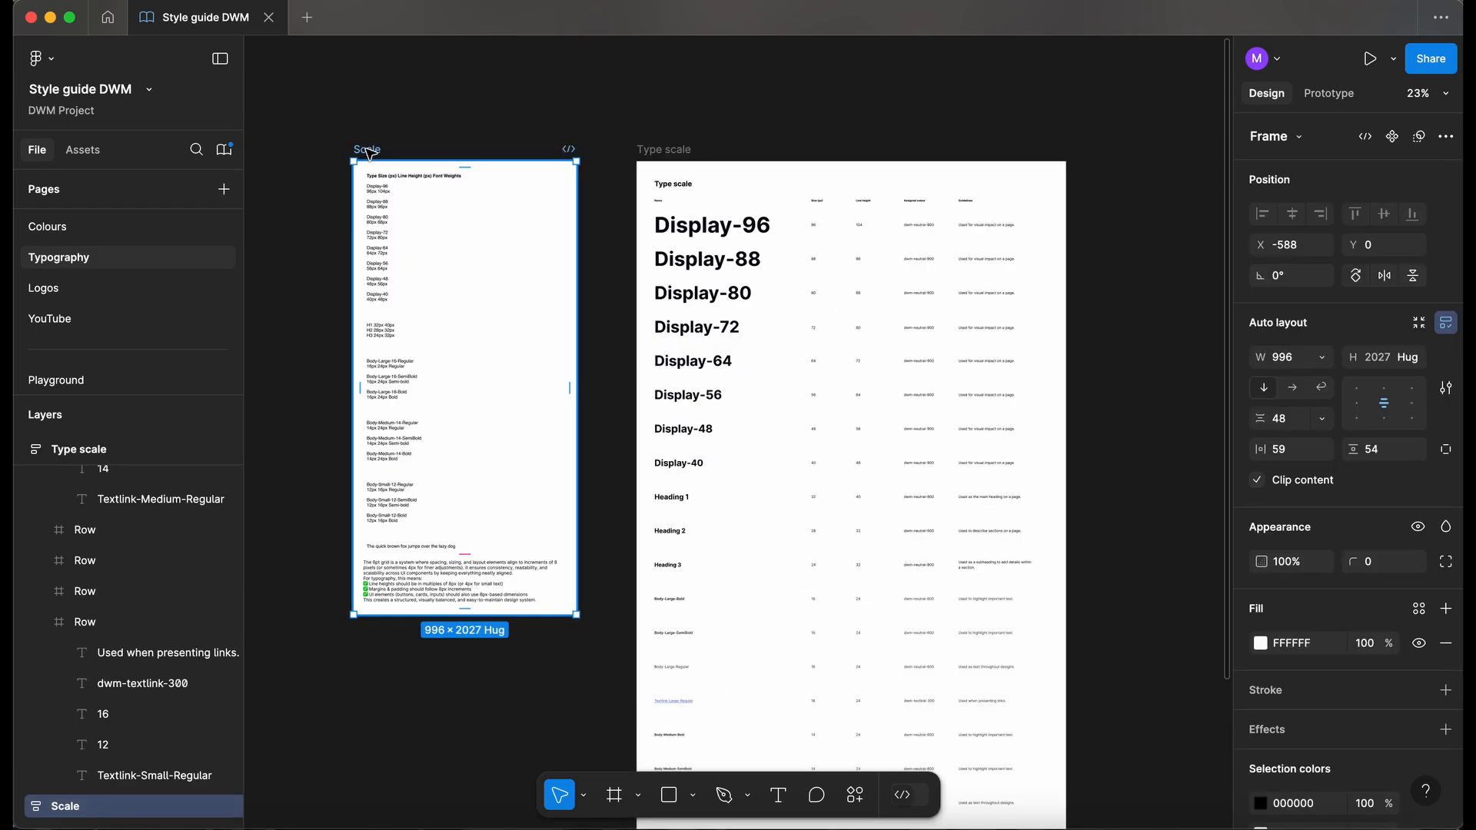
pyautogui.rightClick(369, 154)
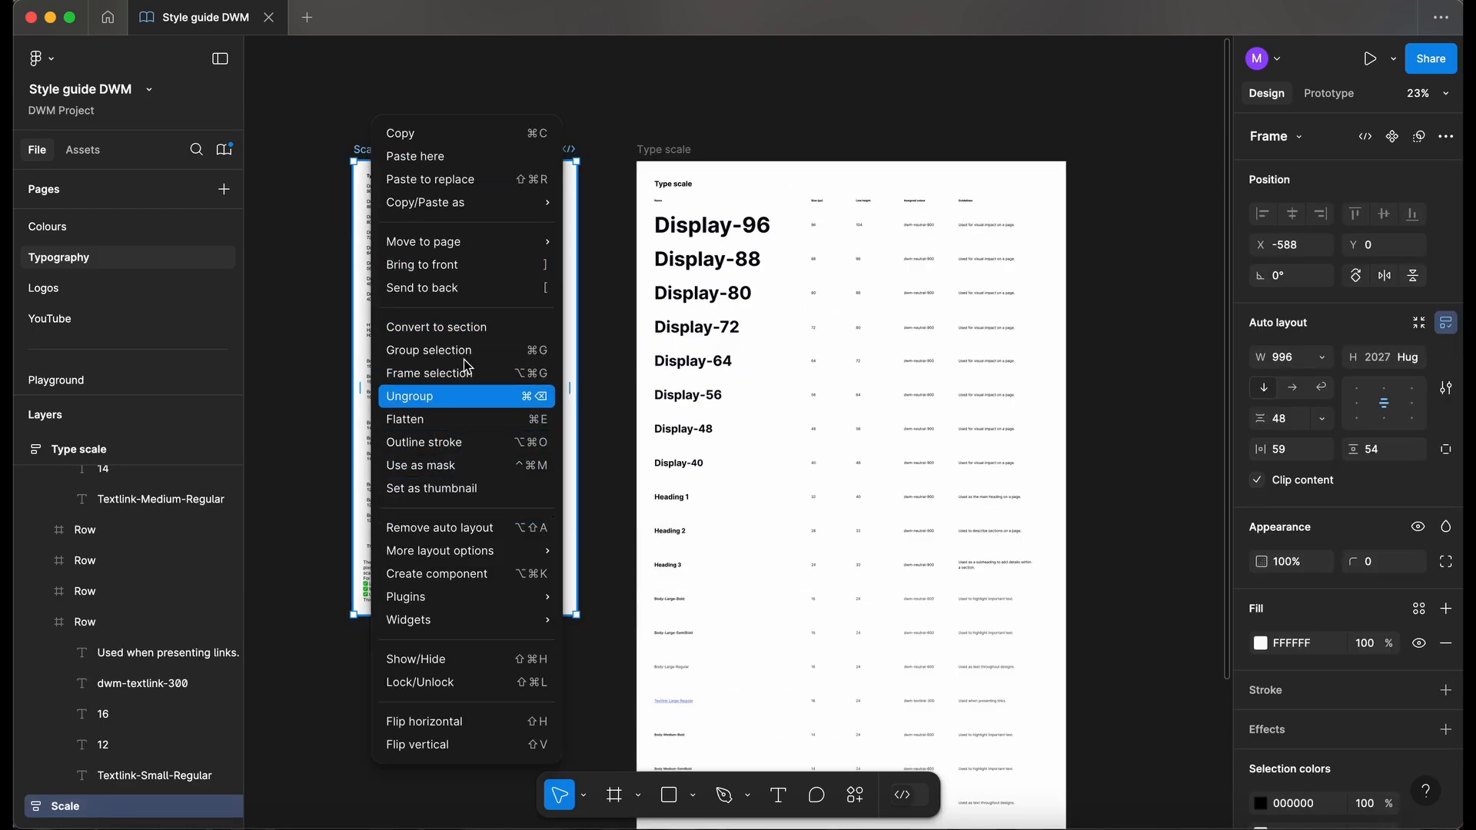
pyautogui.moveTo(502, 245)
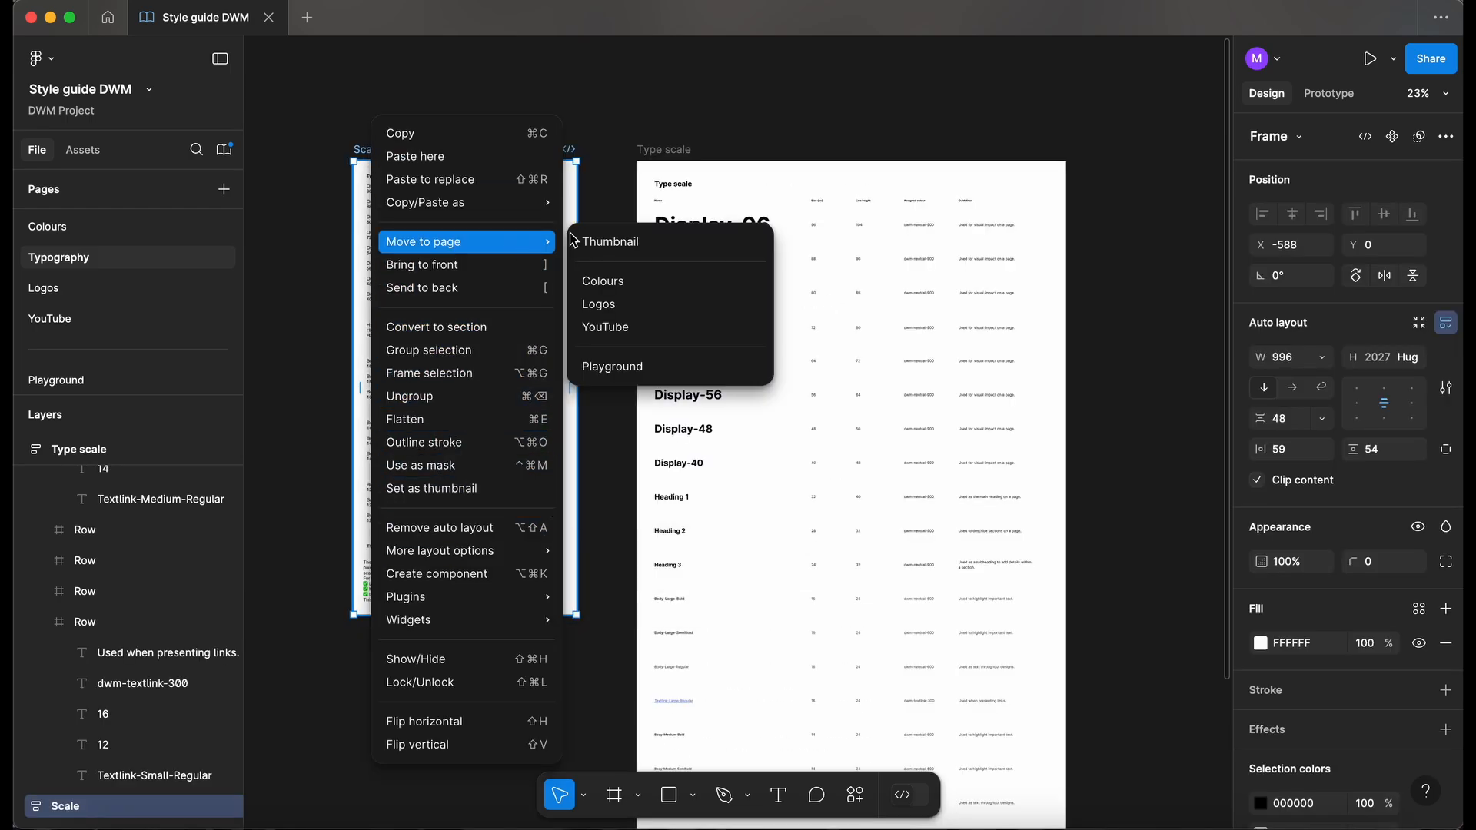
pyautogui.click(637, 373)
# Collapse the layer tree and lock the Type scale frame.
pyautogui.hscroll(5, 349, 345)
pyautogui.scroll(-2, 348, 345)
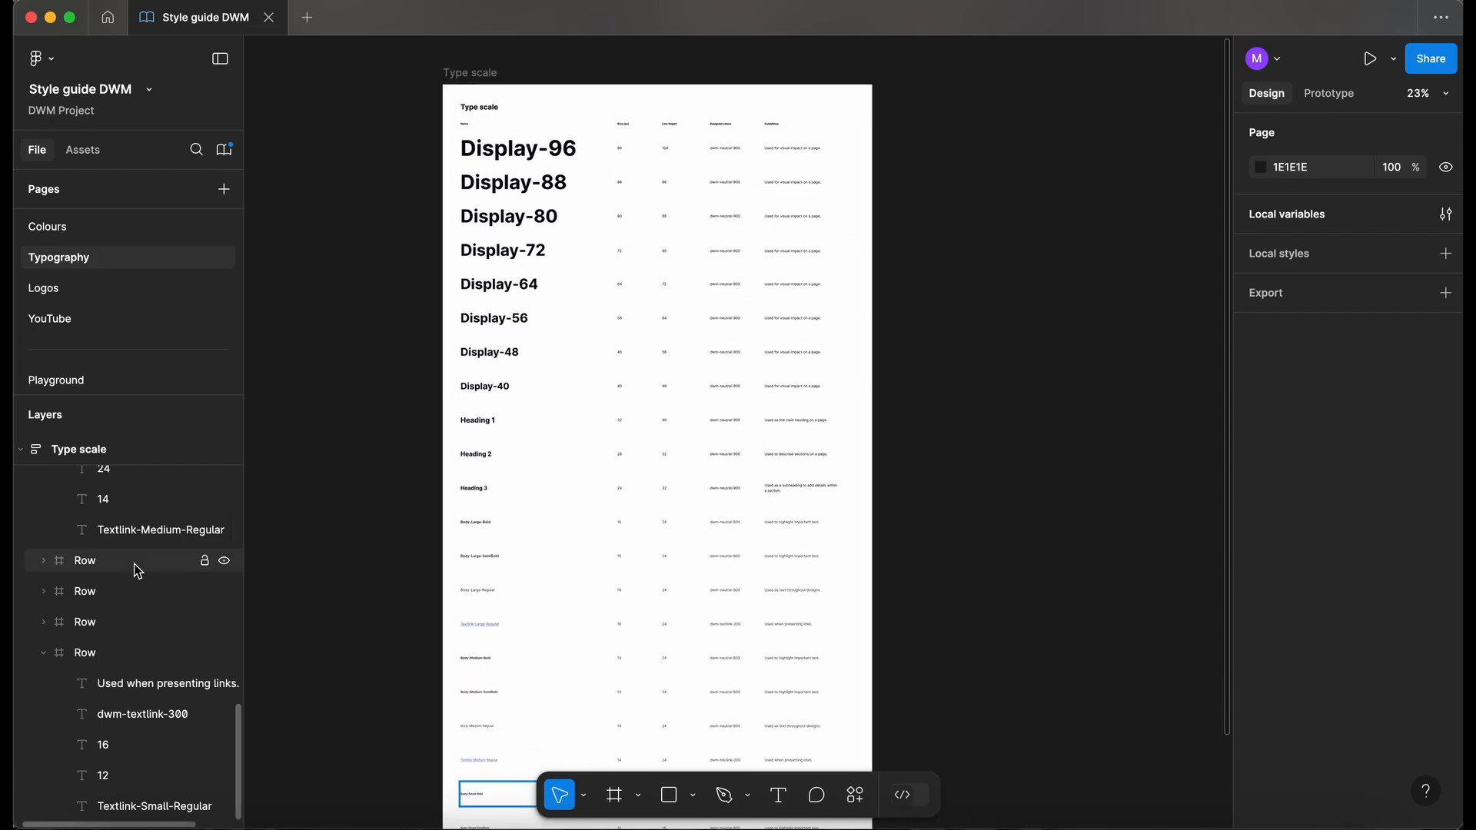
pyautogui.scroll(5, 135, 569)
pyautogui.click(86, 451)
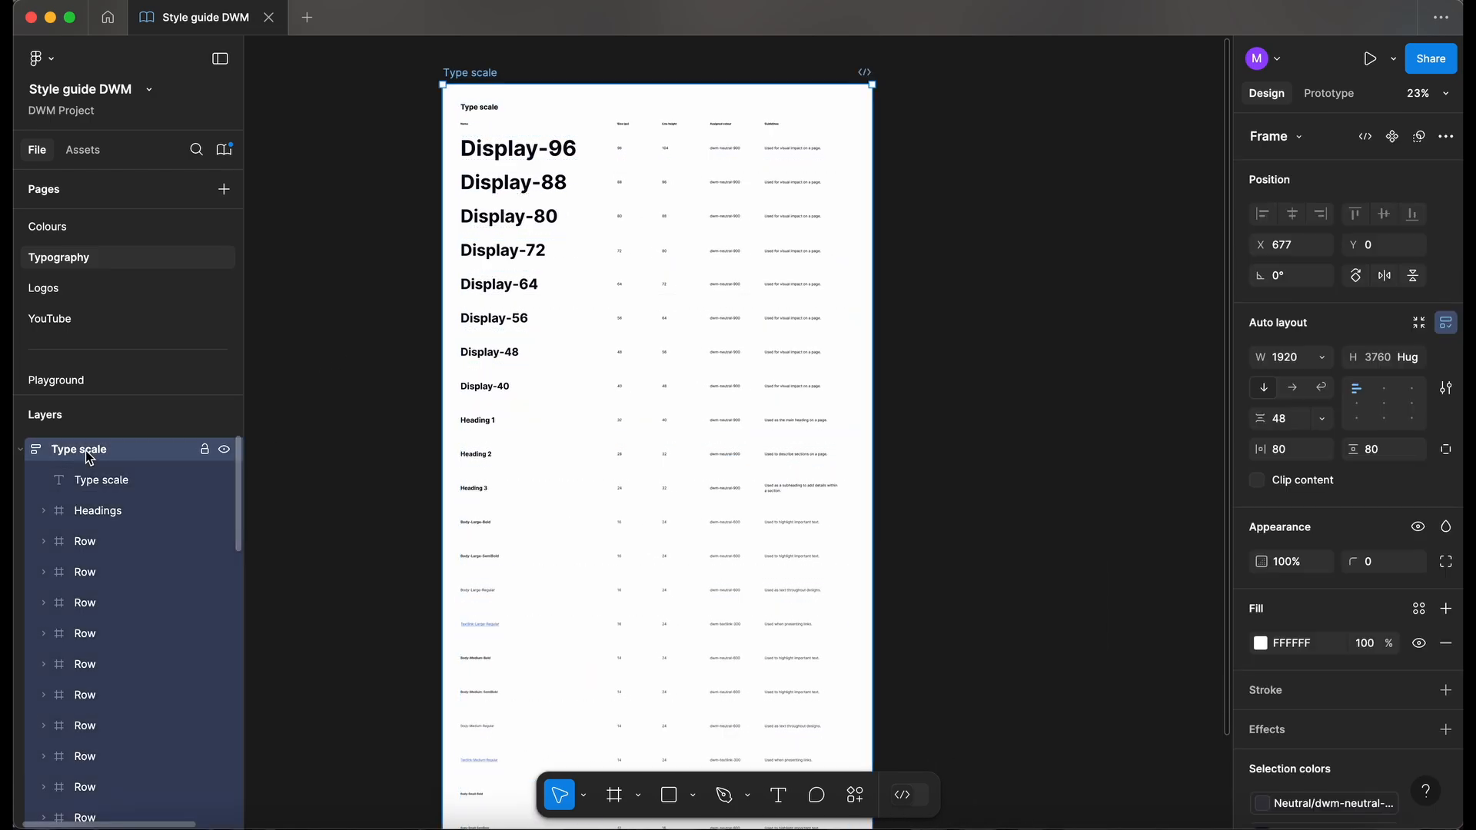
pyautogui.hotkey('alt', 'l')
pyautogui.click(205, 449)
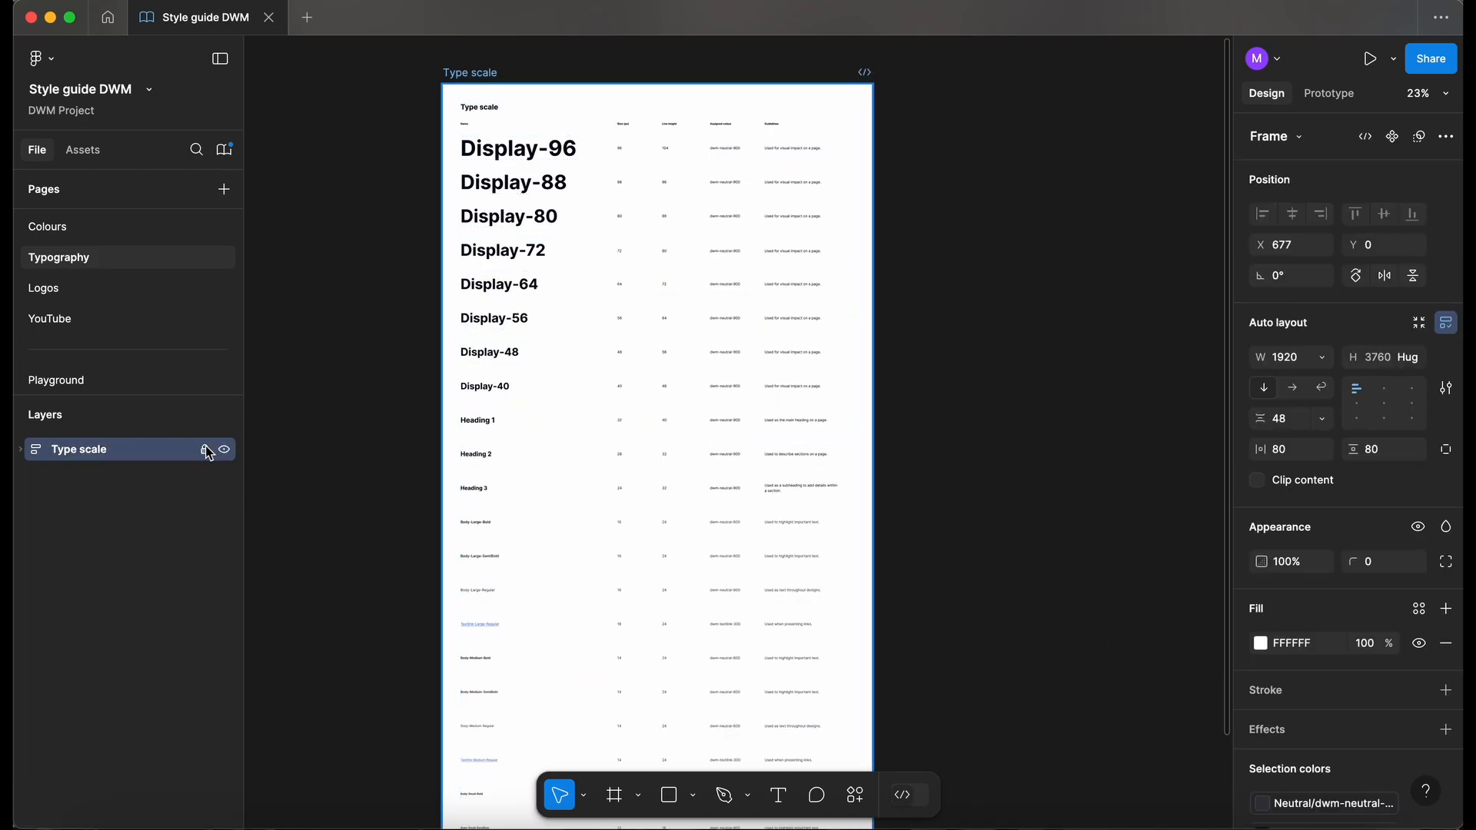
pyautogui.click(364, 423)
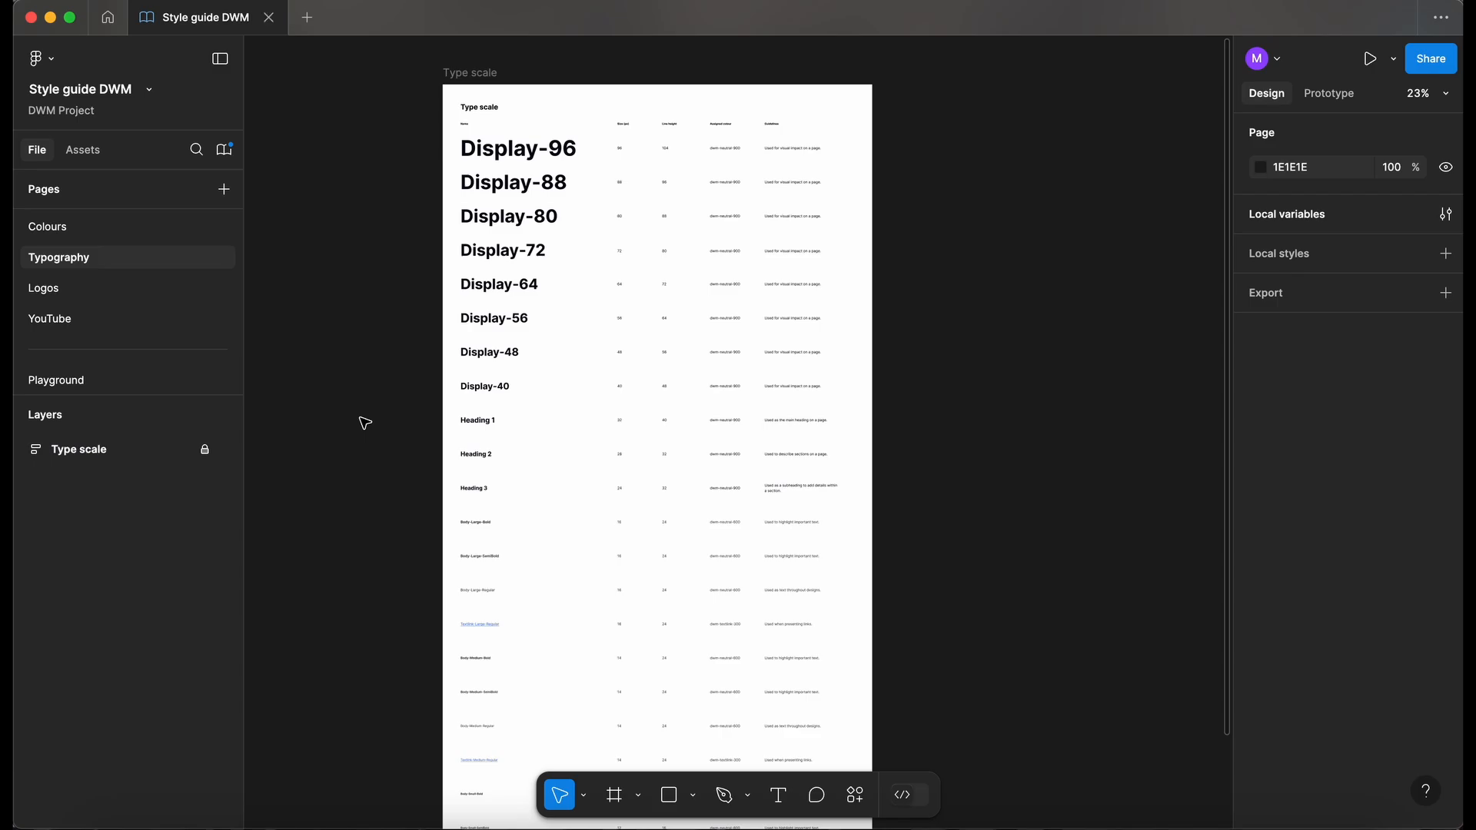
# Show the rulers and guides to check the type scale's column alignment, and hide them again.
pyautogui.hotkey('shift', 'r')
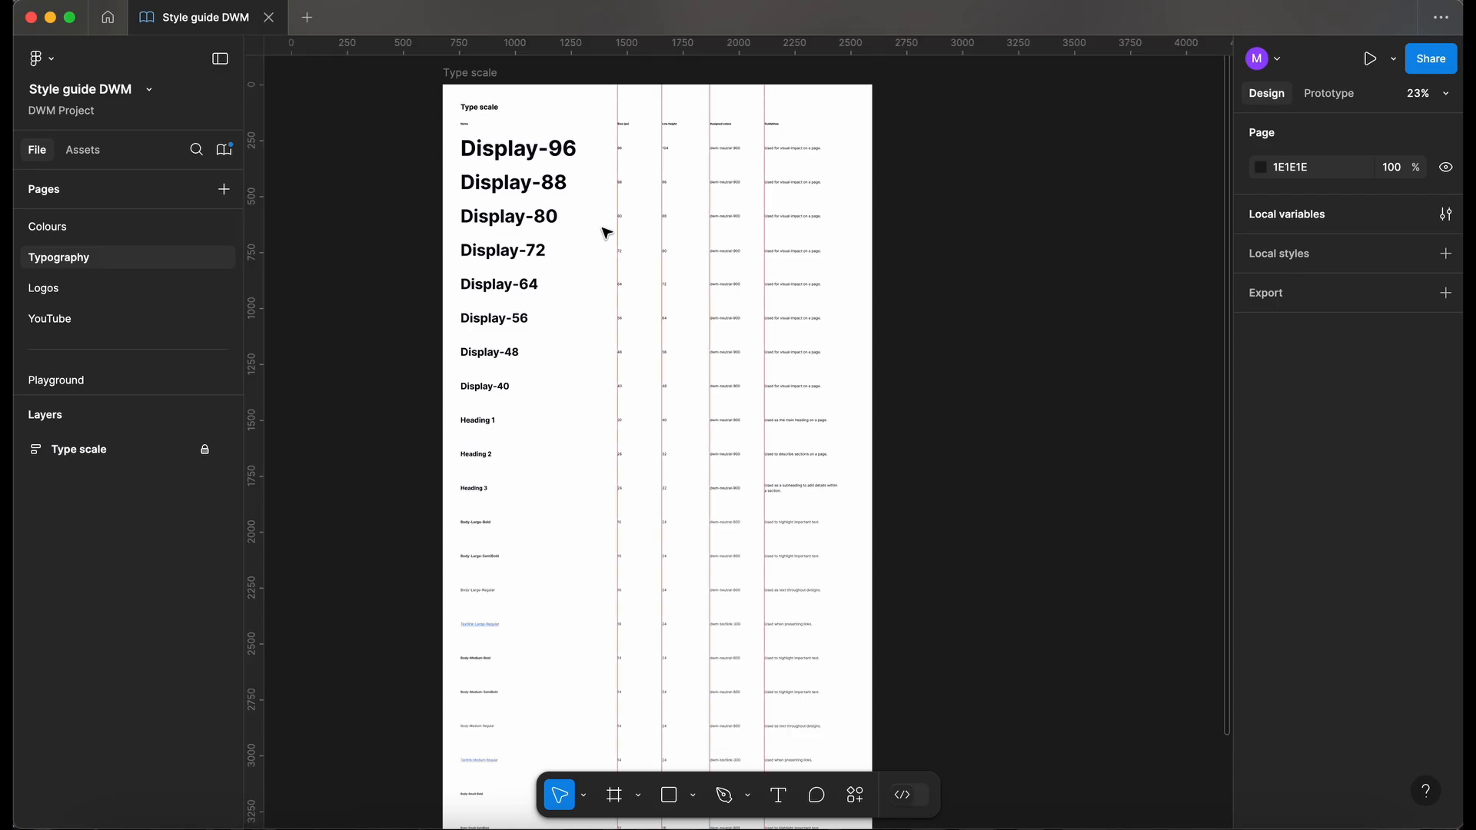
pyautogui.scroll(5, 602, 229)
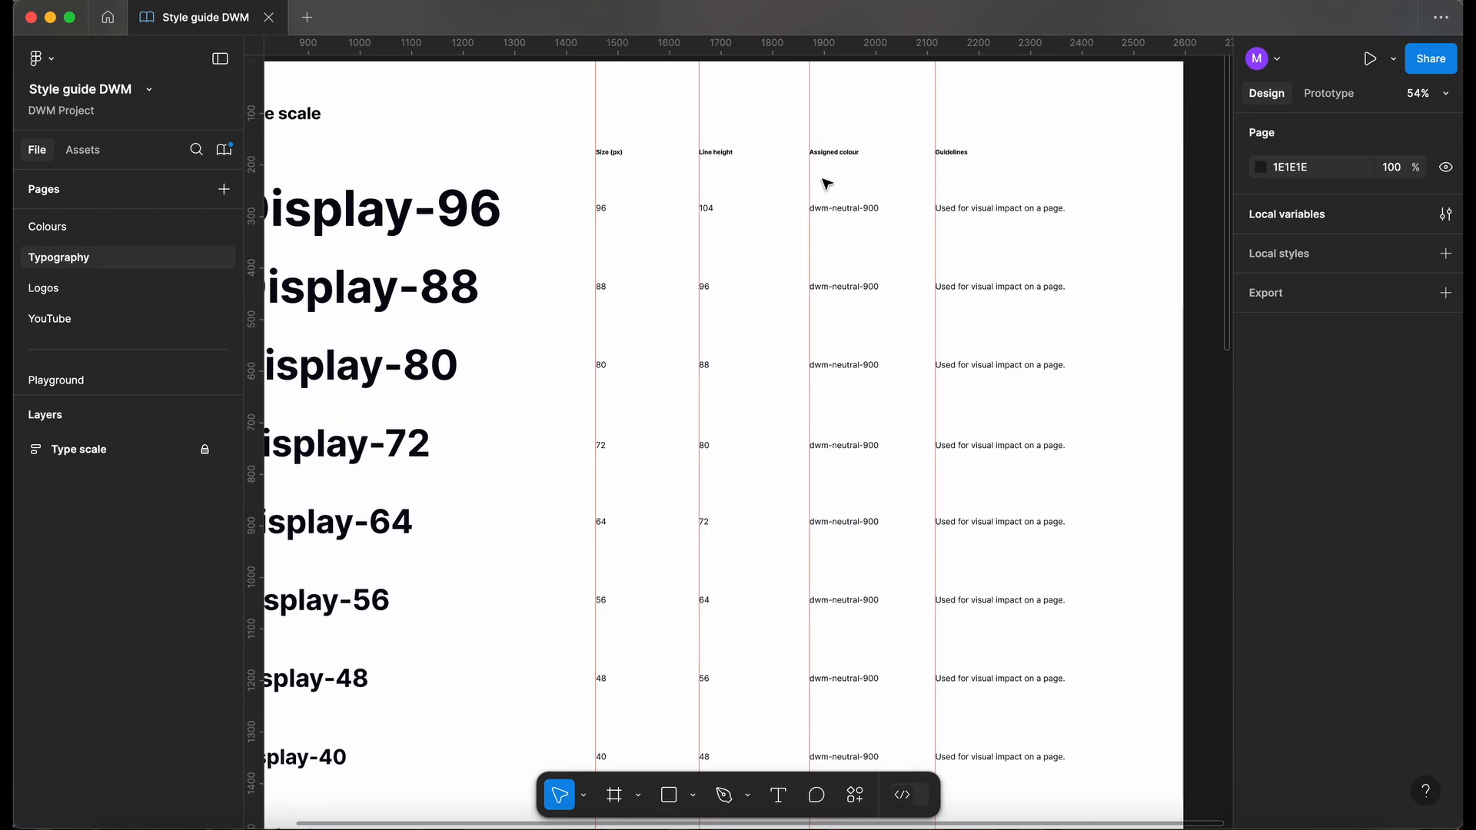
pyautogui.hotkey('shift', 'r')
pyautogui.hotkey('shift', 'r')
pyautogui.hotkey('shift', 'r')
pyautogui.hotkey('shift', 'r')
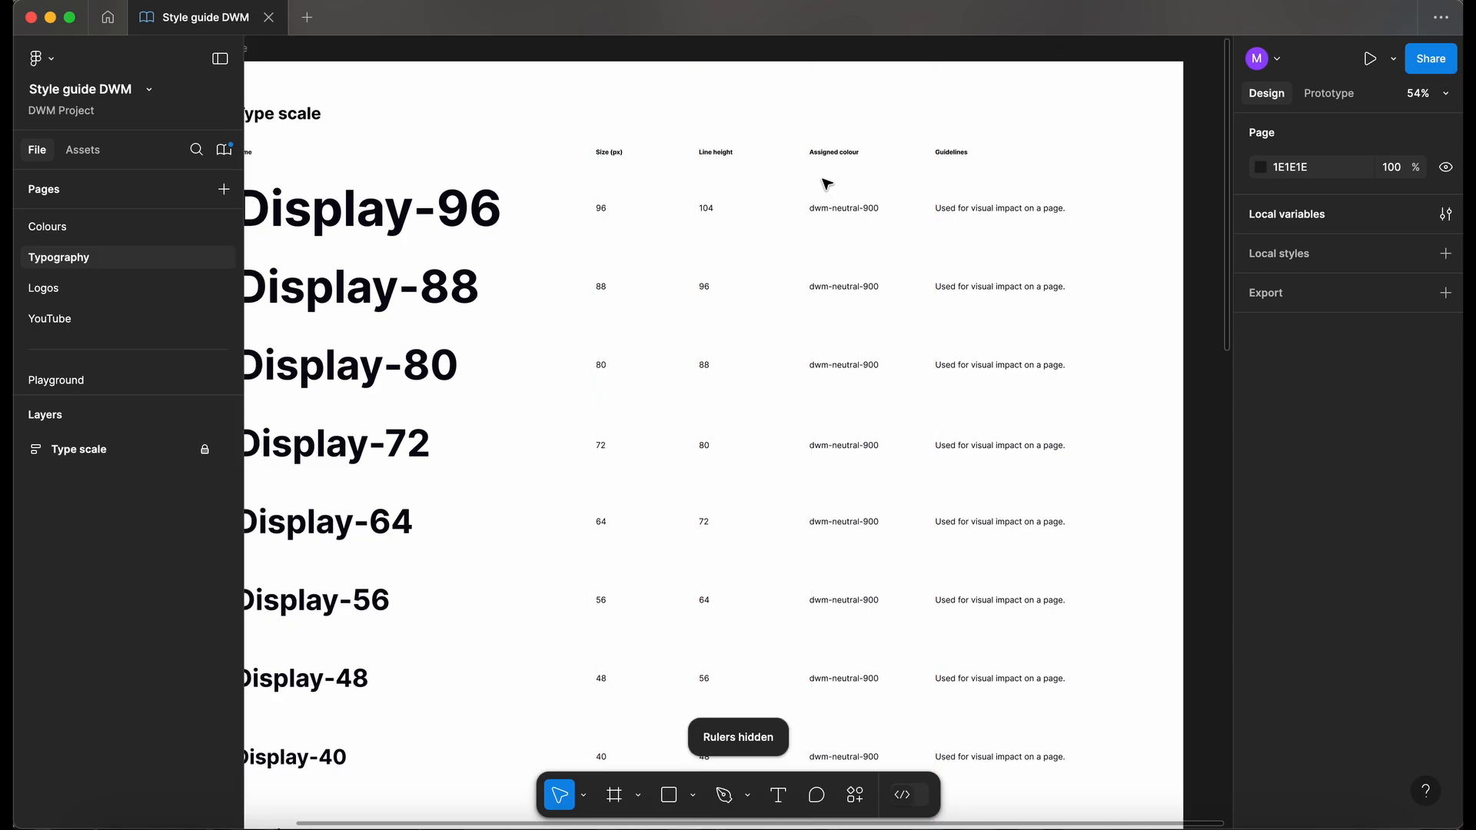
pyautogui.hotkey('shift', 'r')
# Hide the interface and examine the type scale from the Display rows down through the Heading, Body and Textlink rows.
pyautogui.press('super+backslash')
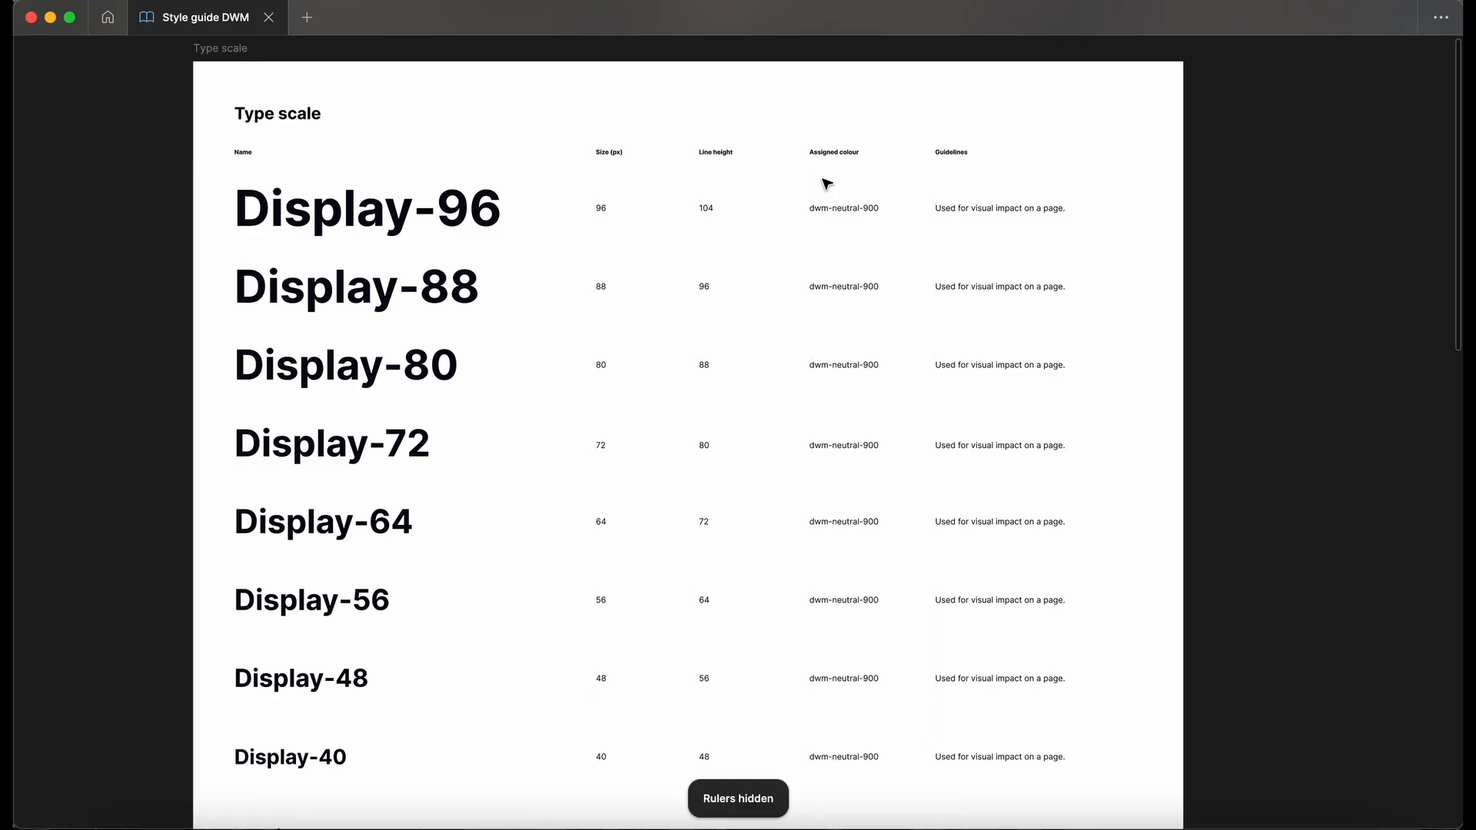
pyautogui.scroll(3, 622, 142)
pyautogui.scroll(-3, 623, 141)
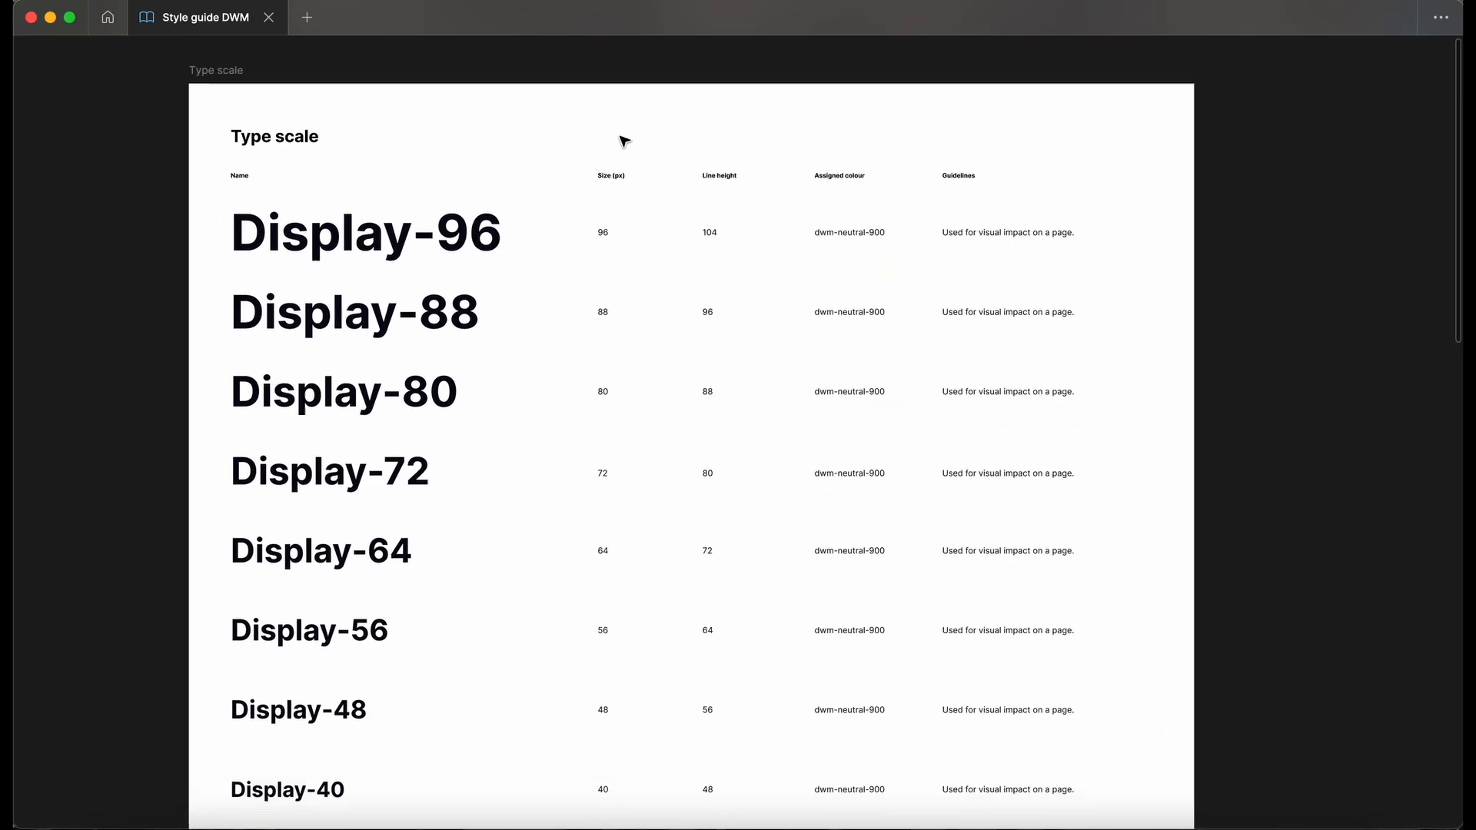
pyautogui.scroll(-5, 624, 141)
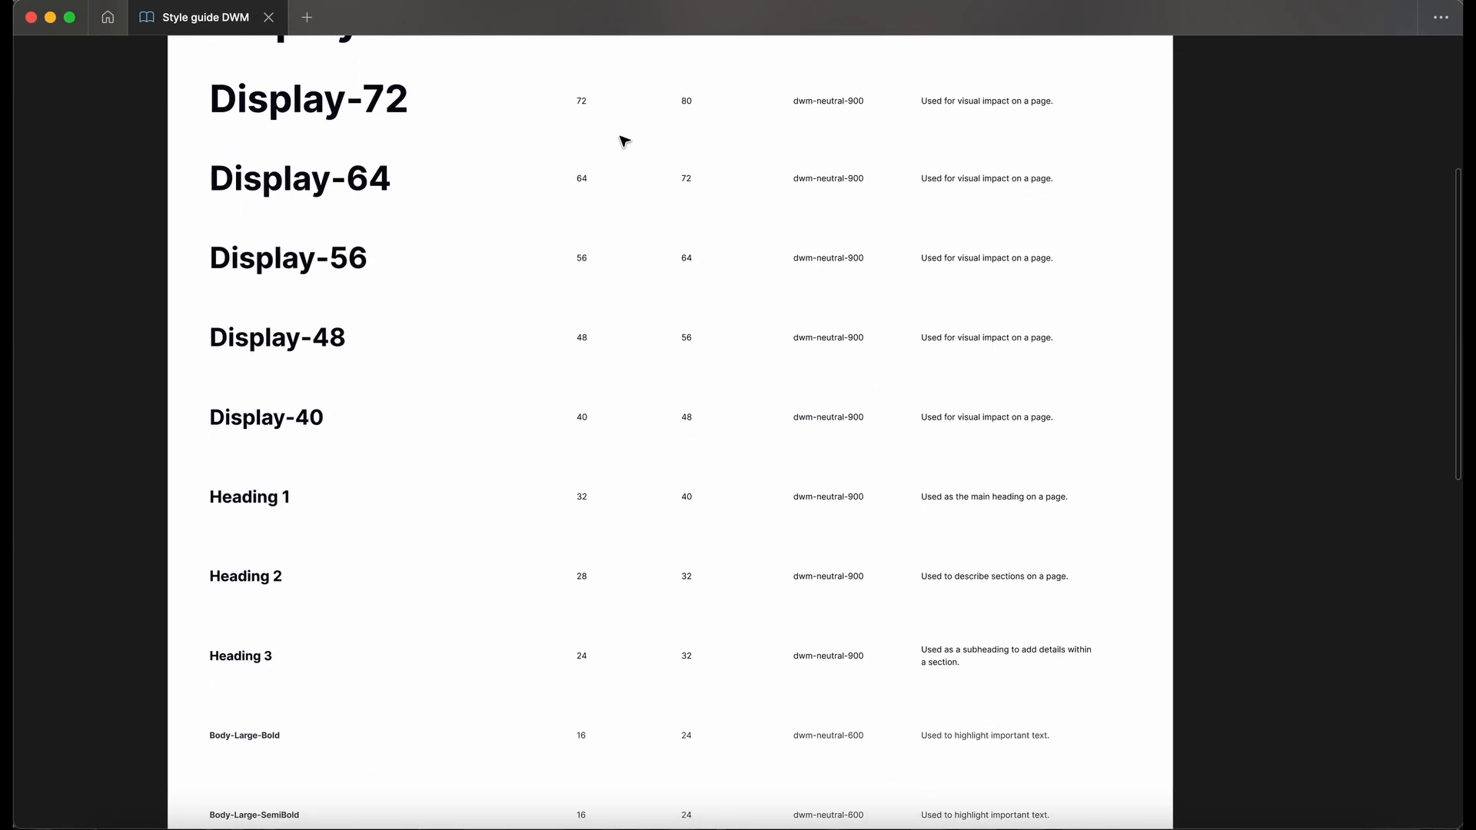
pyautogui.scroll(-3, 606, 326)
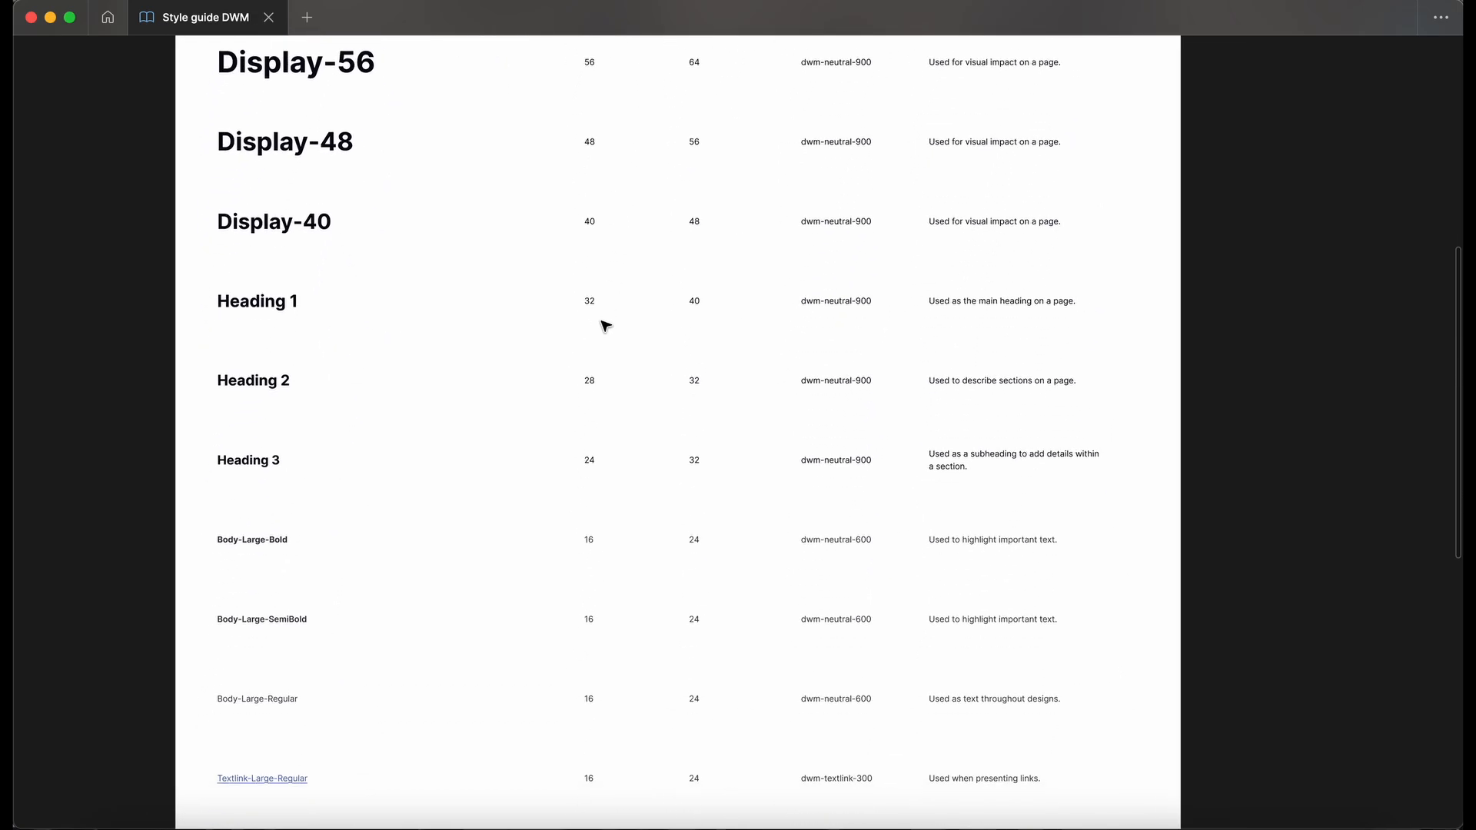
pyautogui.scroll(-5, 606, 326)
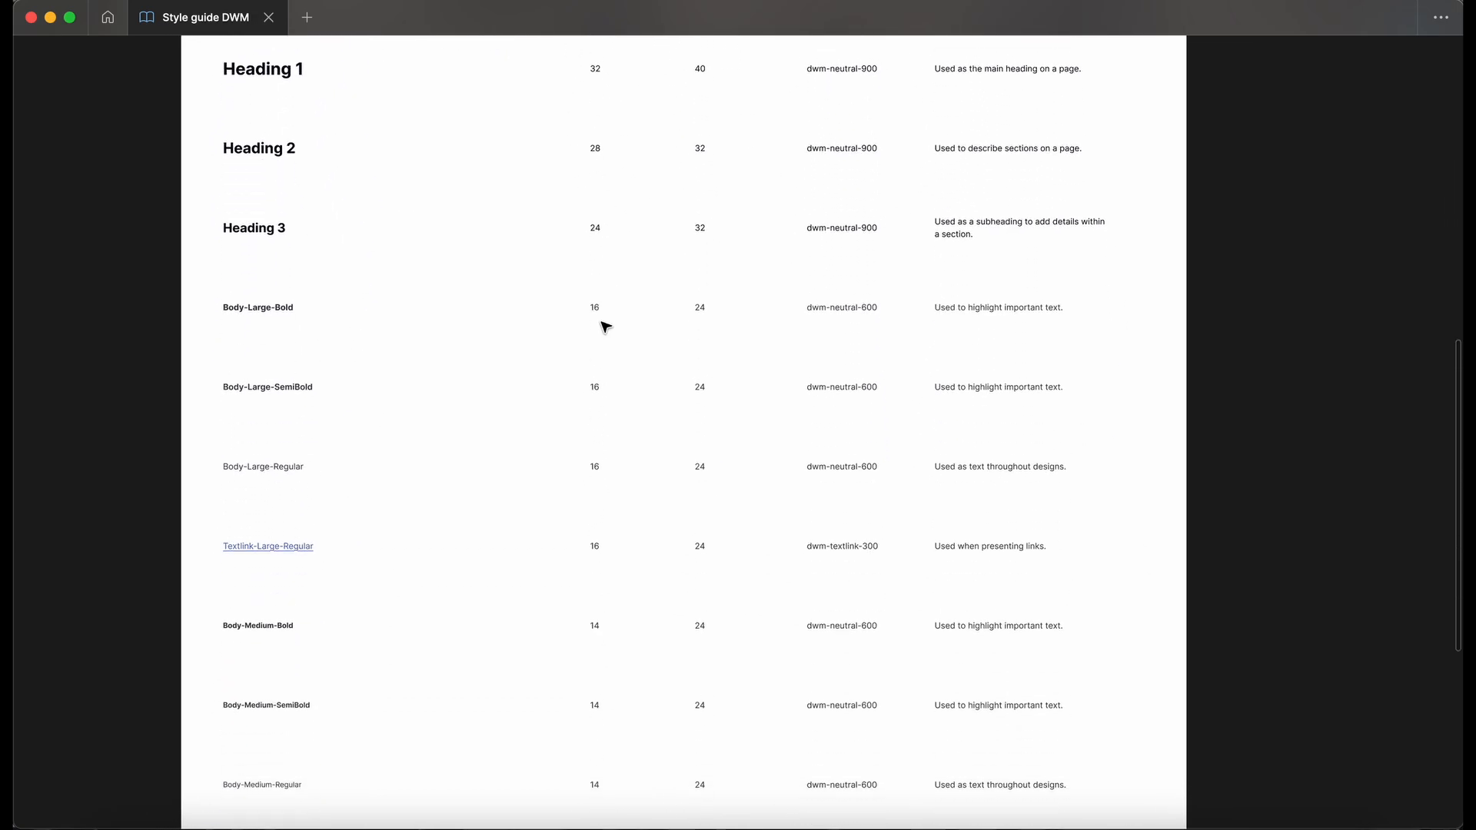
pyautogui.scroll(-4, 606, 326)
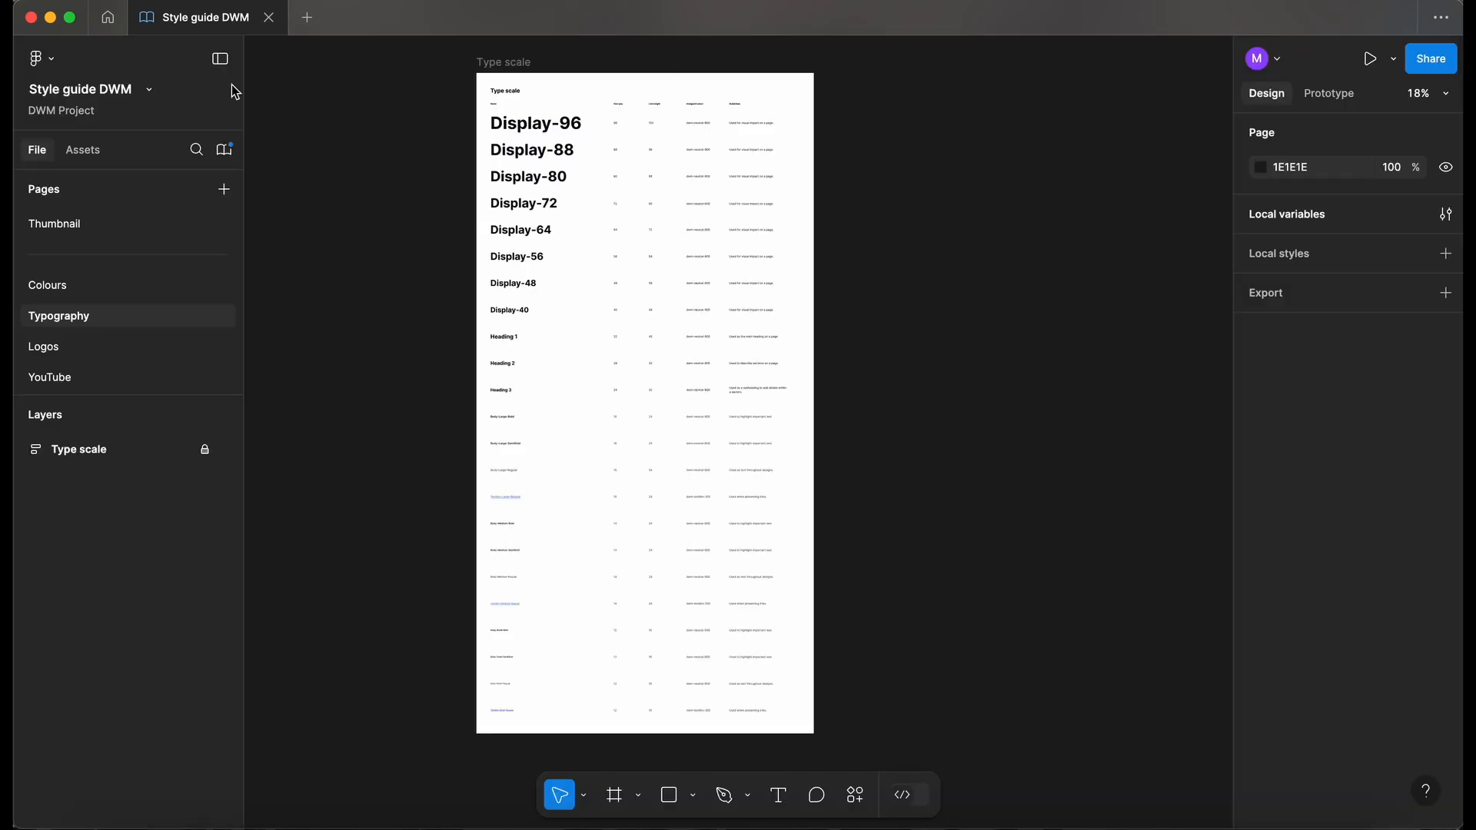
# Start publishing the Style guide DWM library, excluding the Typography and Units collections so only Colours is included.
pyautogui.click(224, 151)
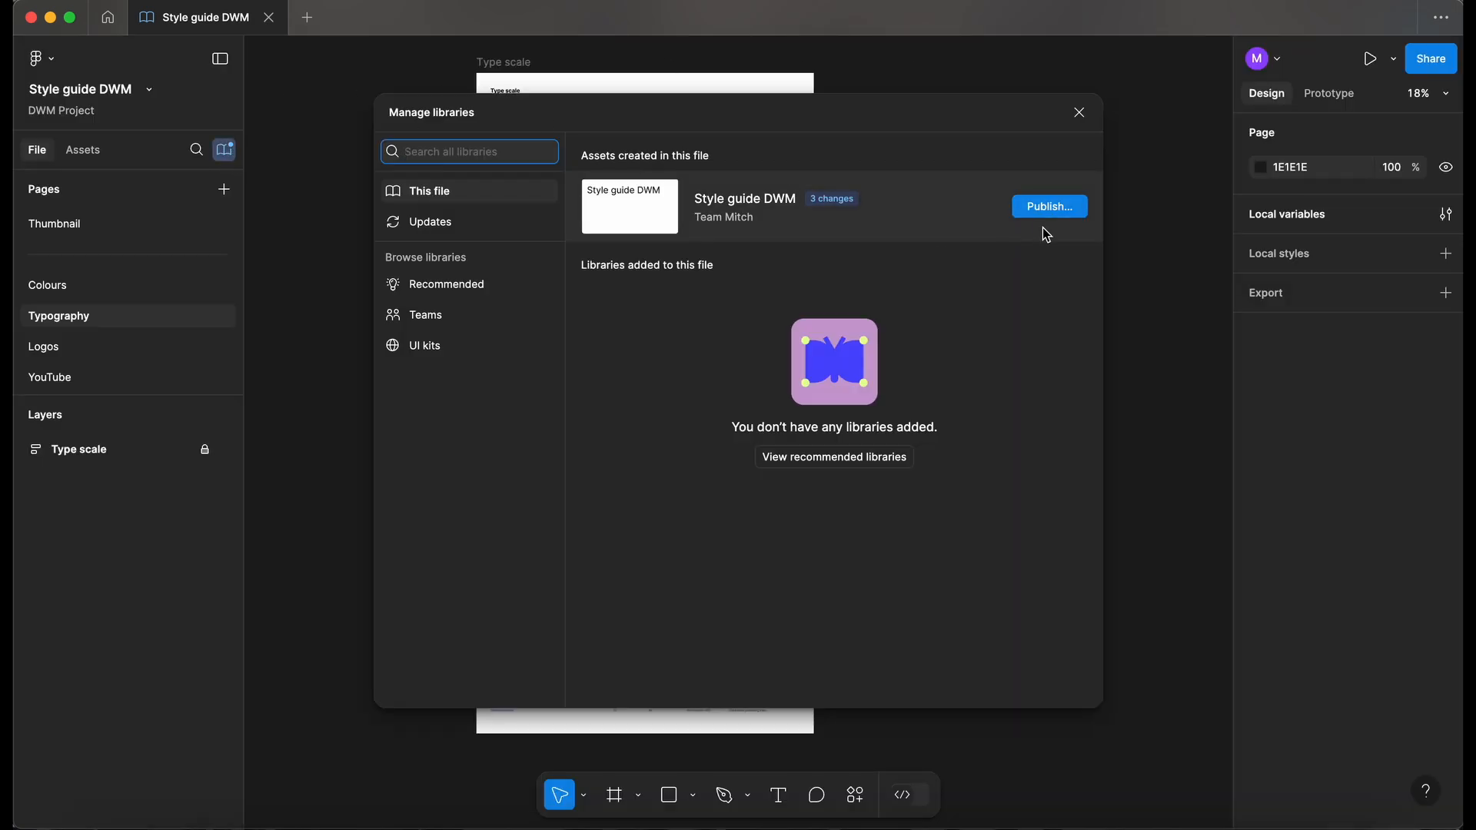
pyautogui.click(1051, 207)
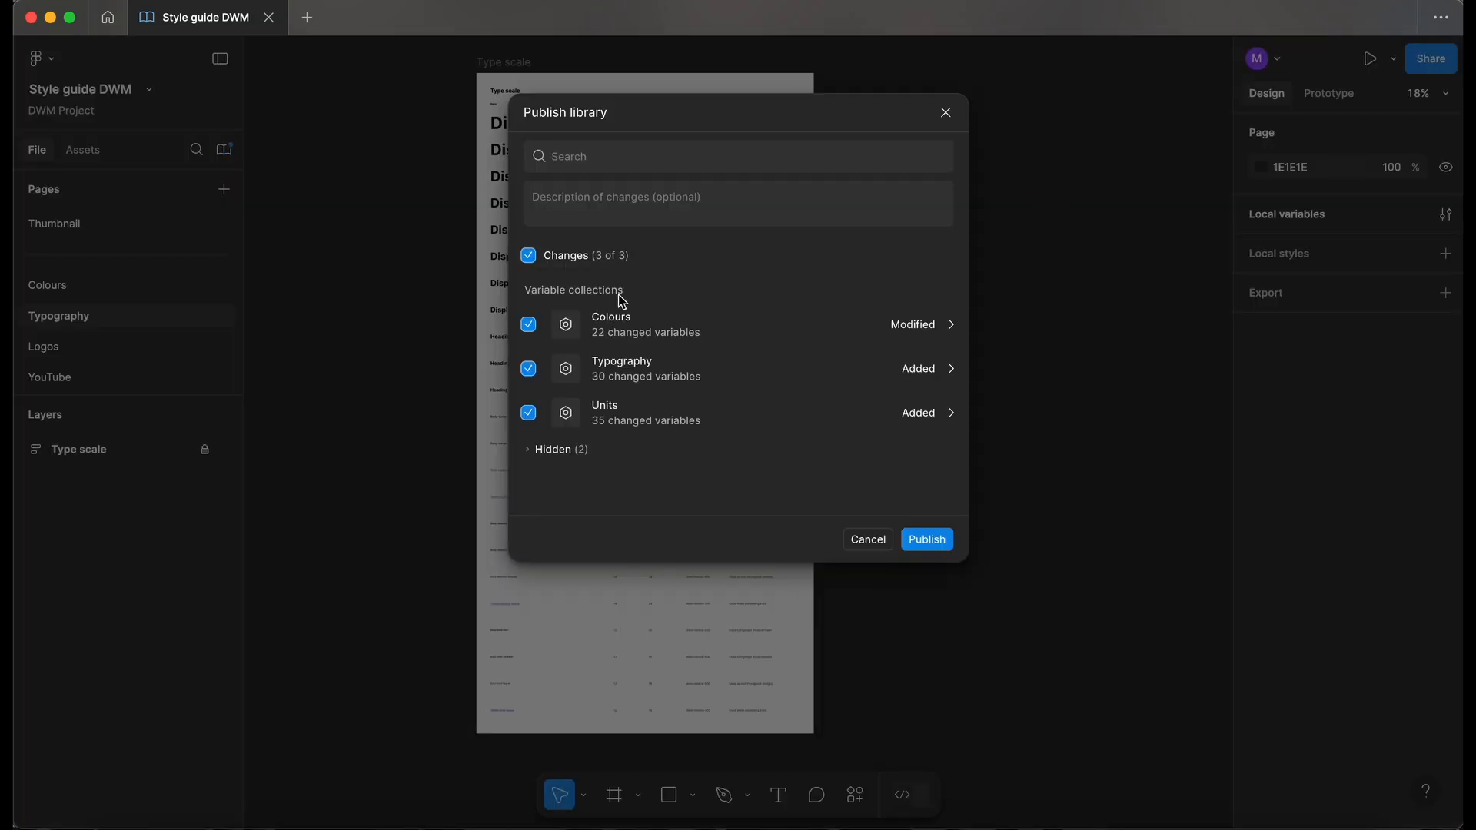
pyautogui.click(529, 369)
pyautogui.click(528, 413)
# Examine the changed variables in the Colours collection, down to the Textlink group.
pyautogui.click(940, 326)
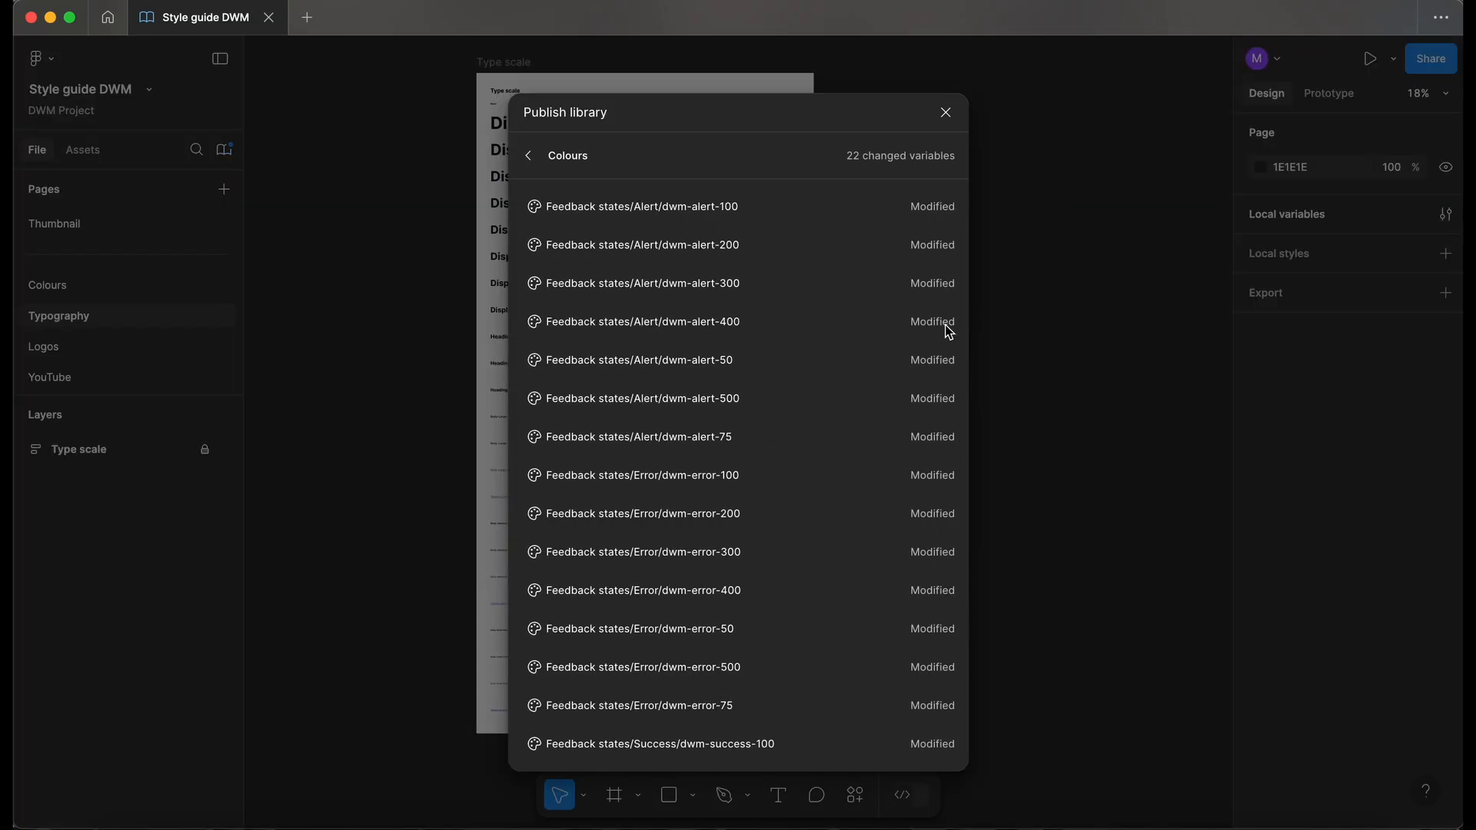
pyautogui.scroll(-3, 698, 265)
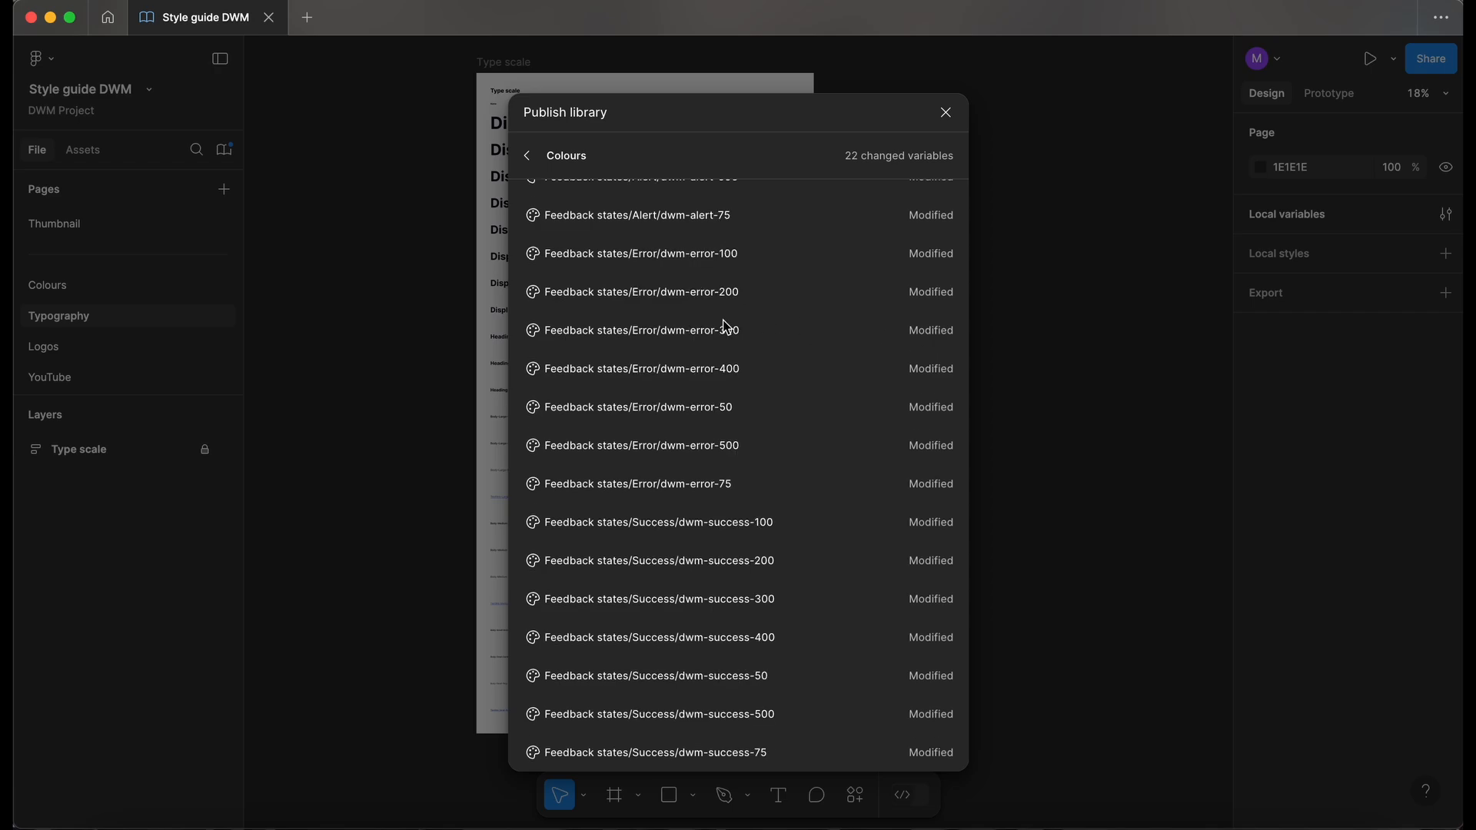
pyautogui.scroll(-1, 670, 395)
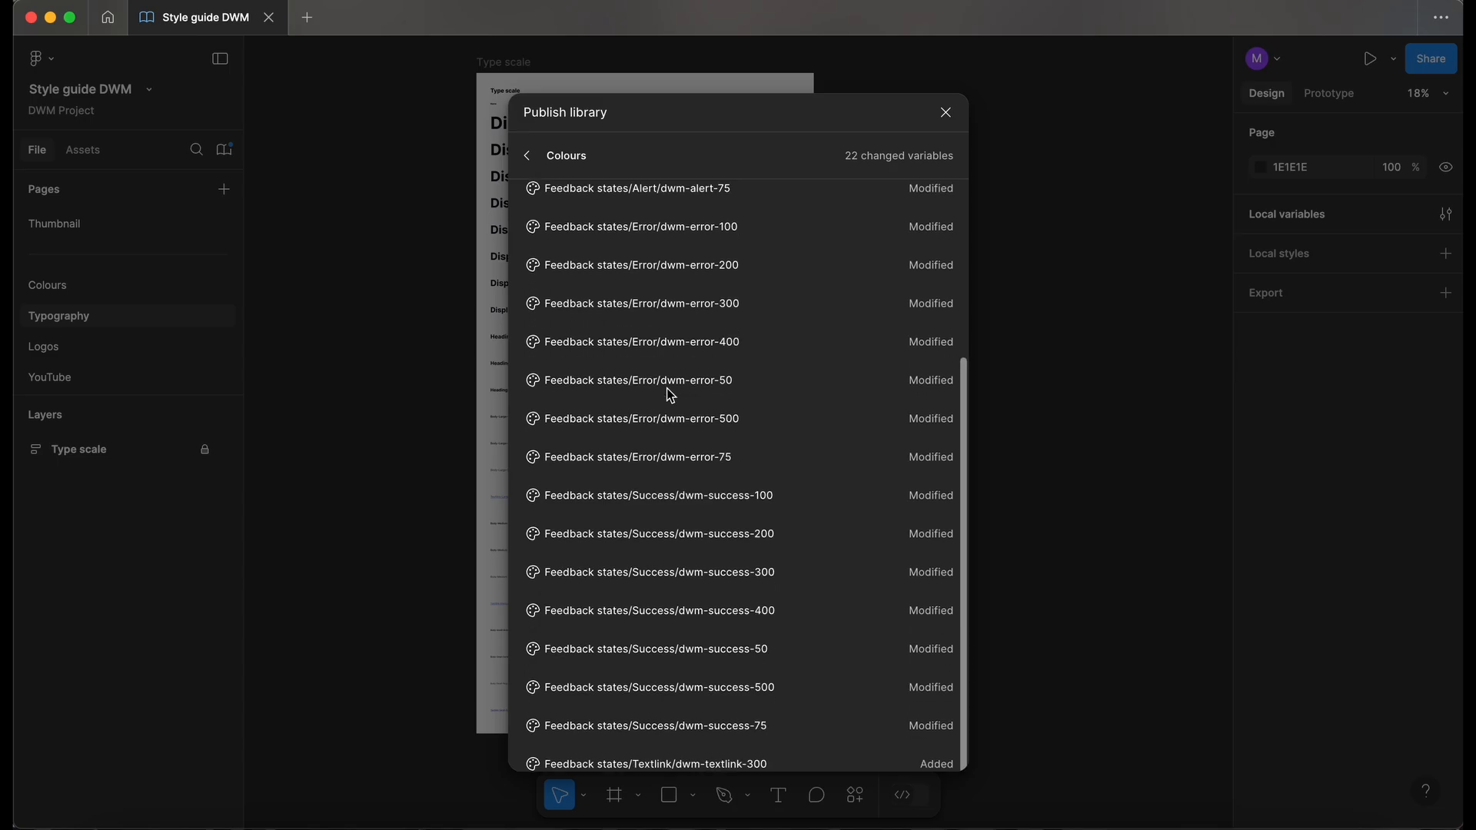
pyautogui.scroll(-1, 671, 395)
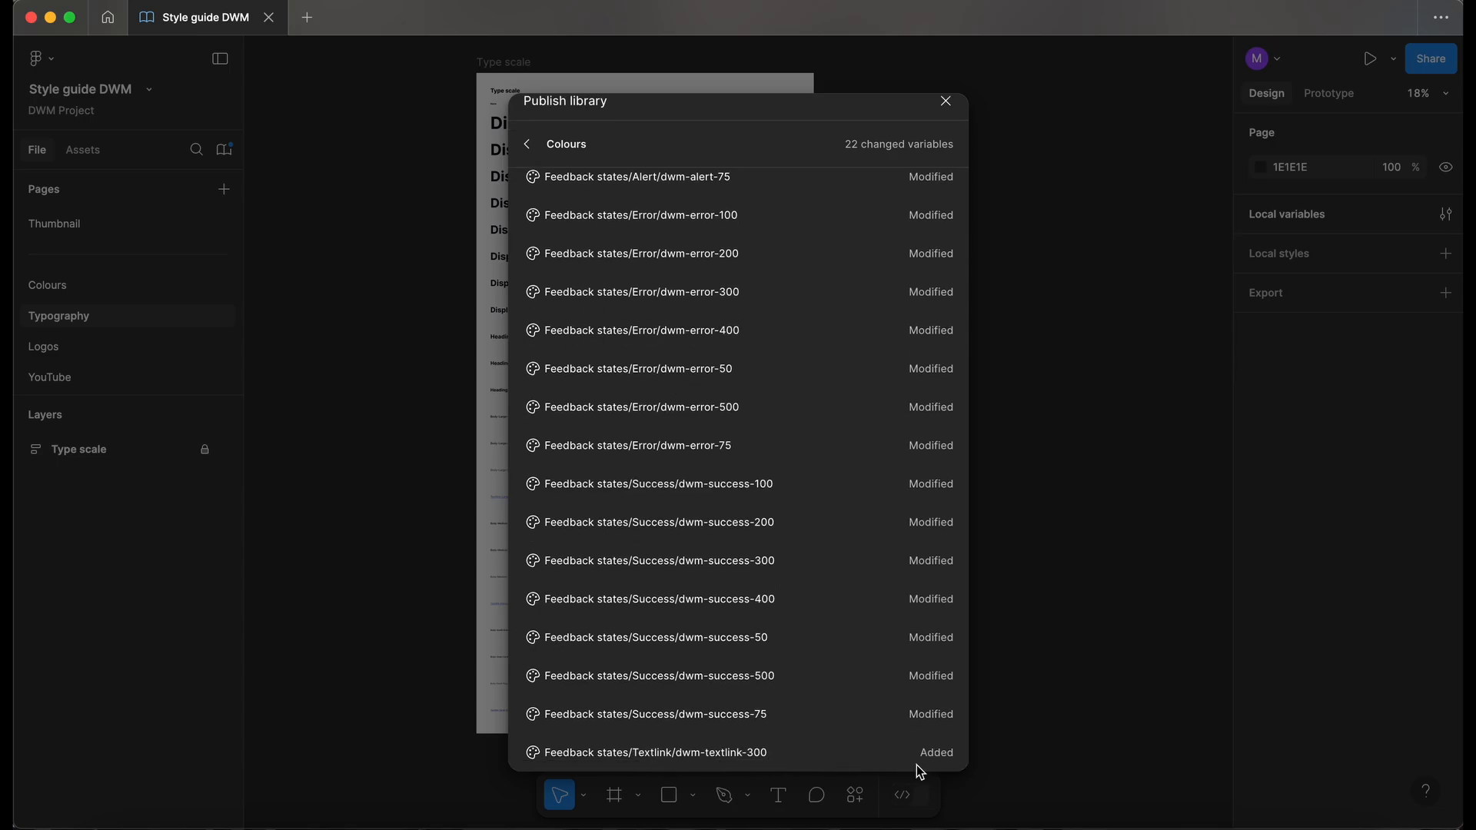
# Publish the Colours changes with a description covering the success, alert, error and text link variables grouped under "Feedback states" and the added textlink colour.
pyautogui.click(528, 145)
pyautogui.click(583, 215)
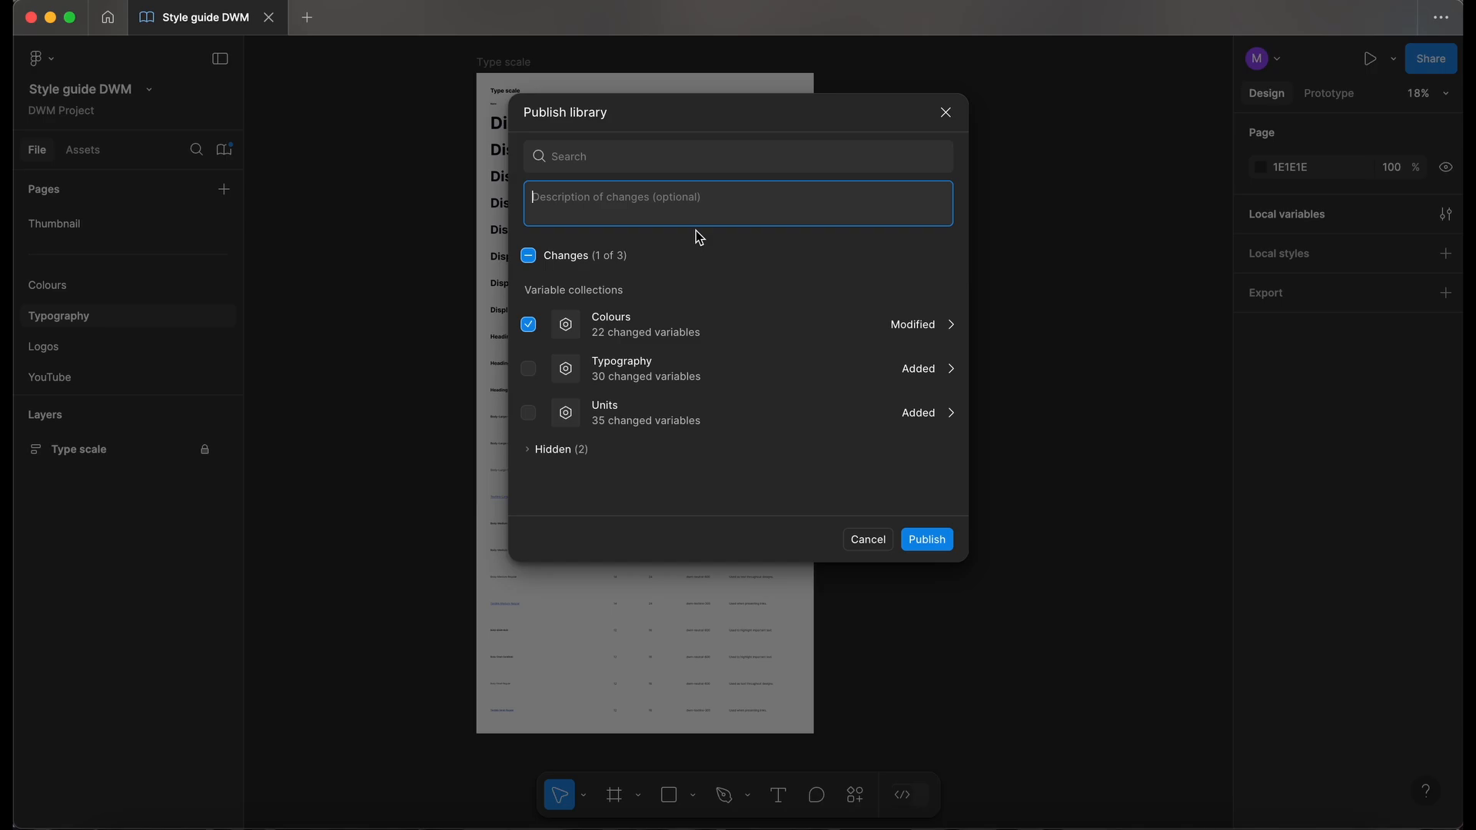
pyautogui.write('Placed variables success, alert, error and text link within a variable group called Feedback states.  Added textlink colour.')
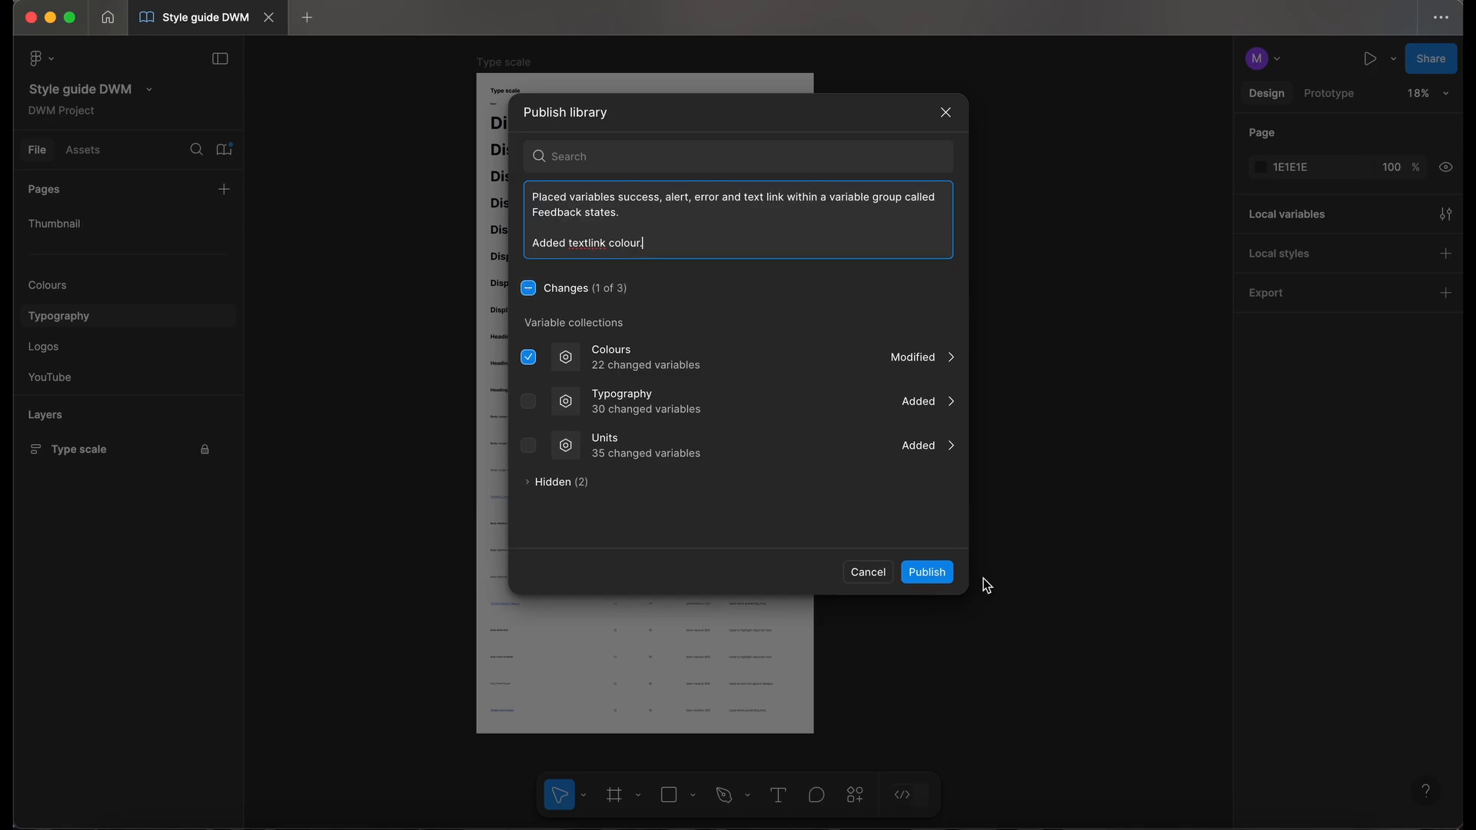
pyautogui.click(939, 575)
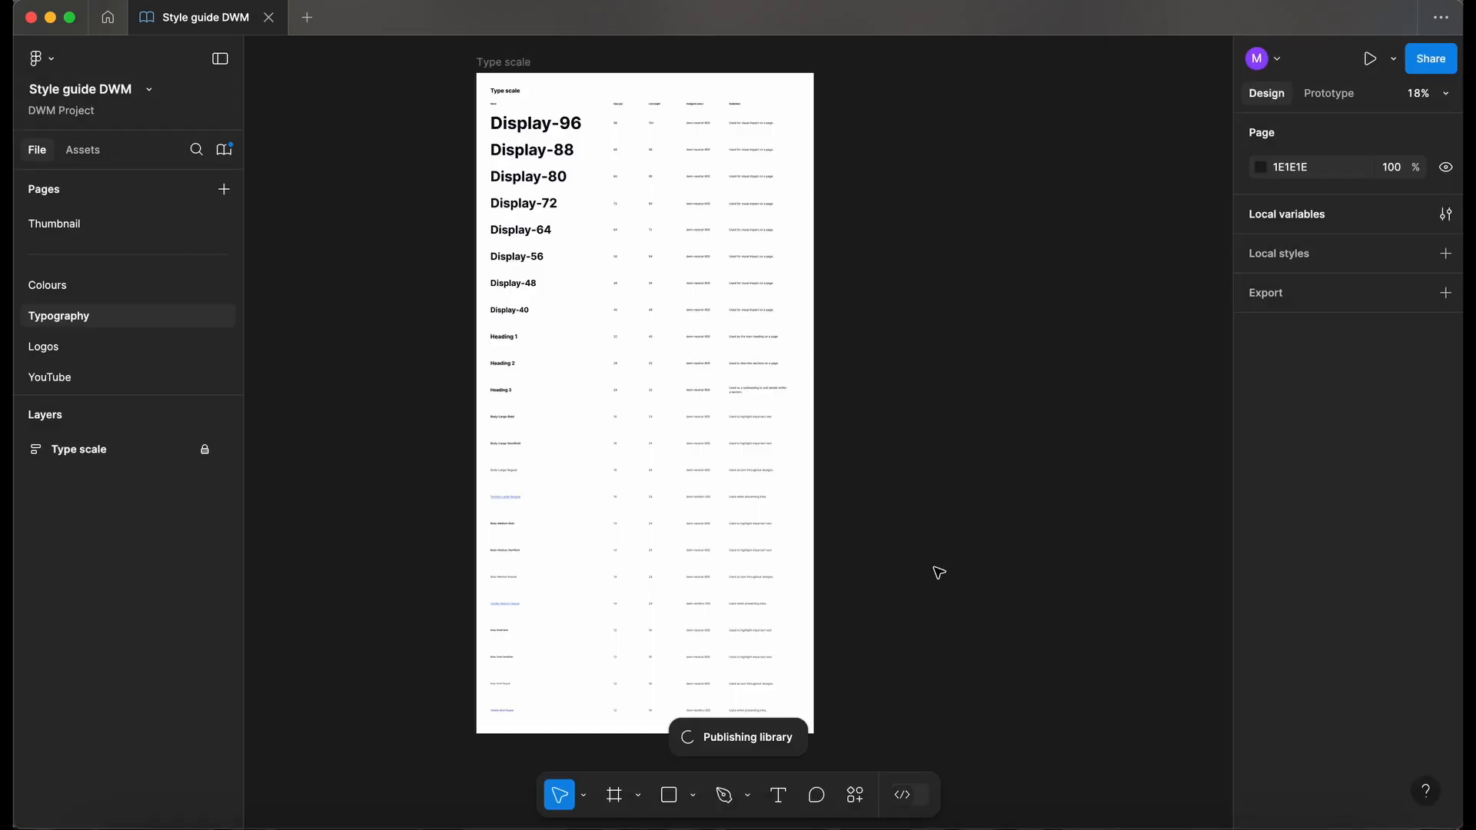
# Start another publish of the Style guide DWM library and examine the changed variables in the Units and Typography collections.
pyautogui.click(224, 150)
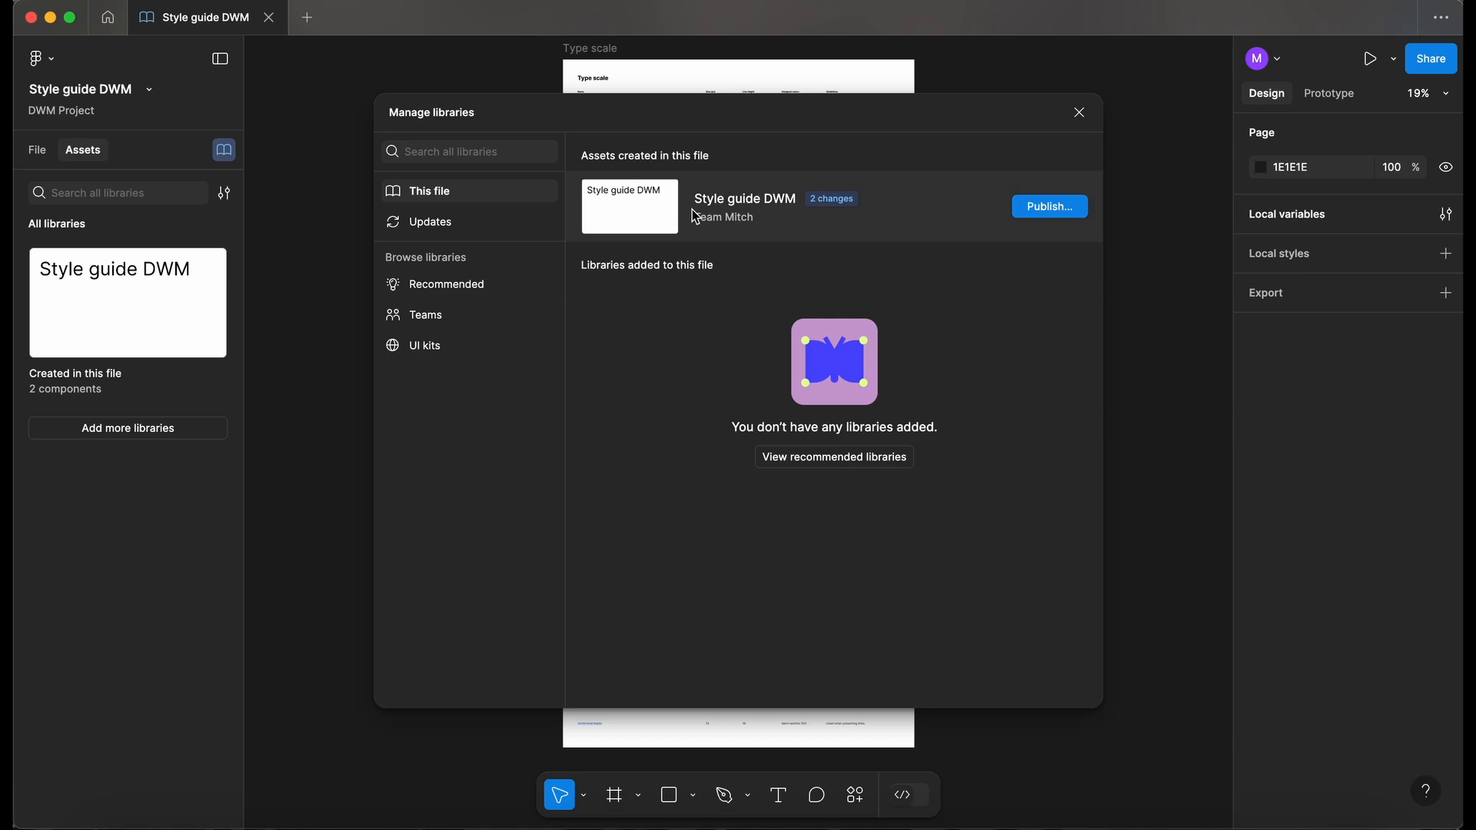
pyautogui.click(1047, 207)
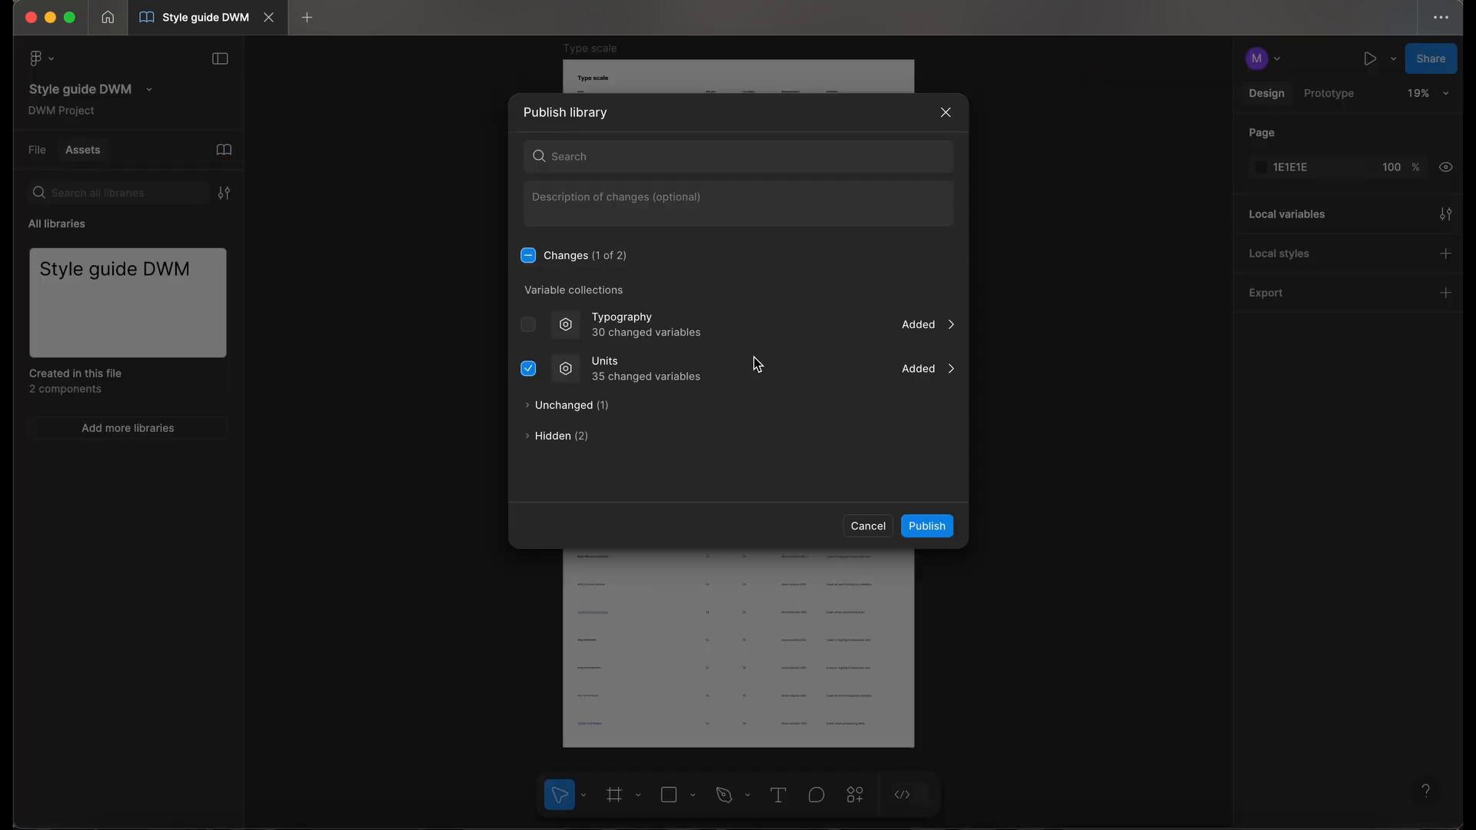
pyautogui.click(950, 368)
pyautogui.scroll(-10, 725, 278)
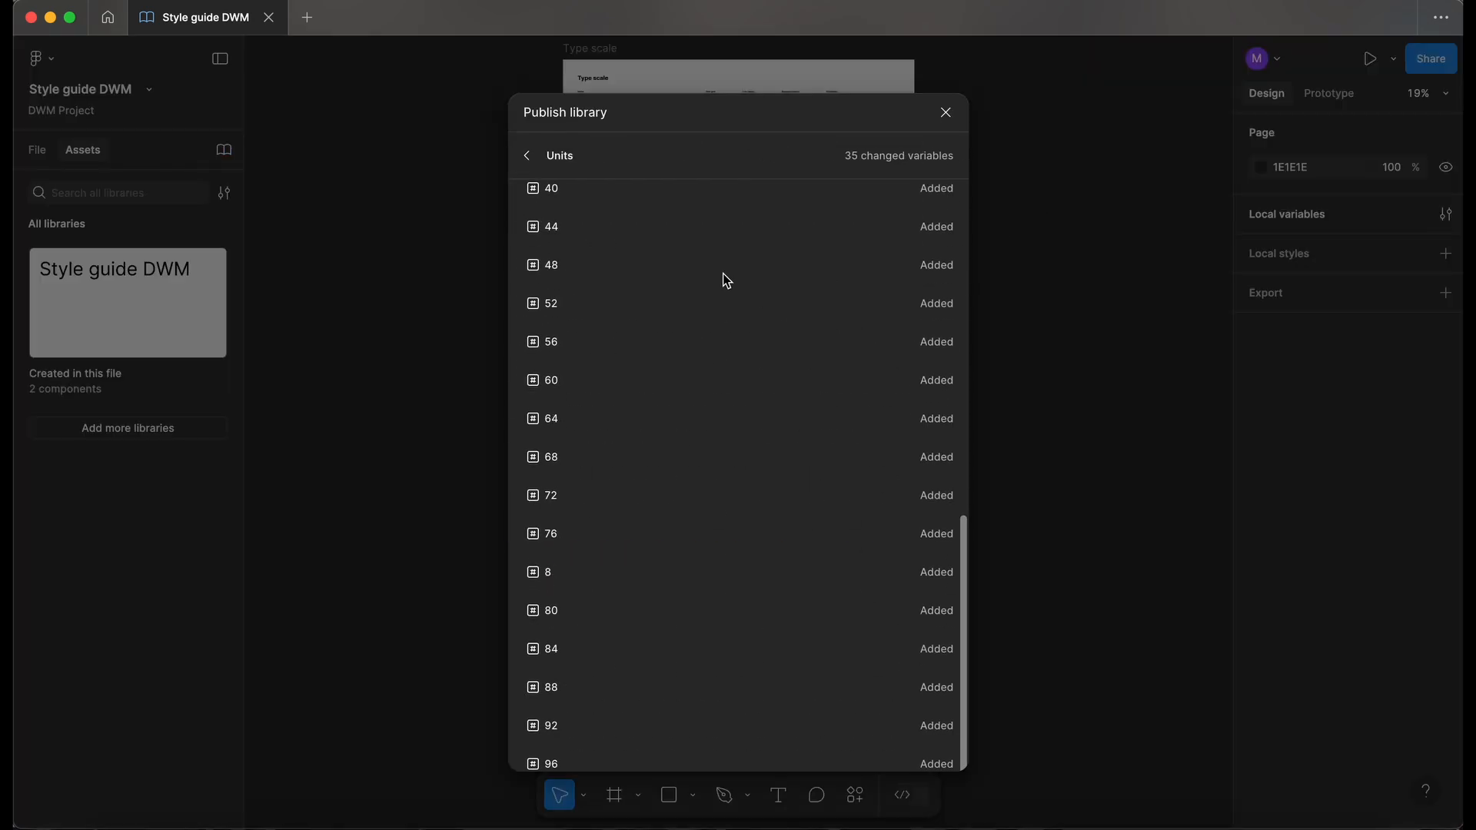
pyautogui.scroll(10, 727, 280)
pyautogui.scroll(-10, 726, 280)
pyautogui.click(527, 155)
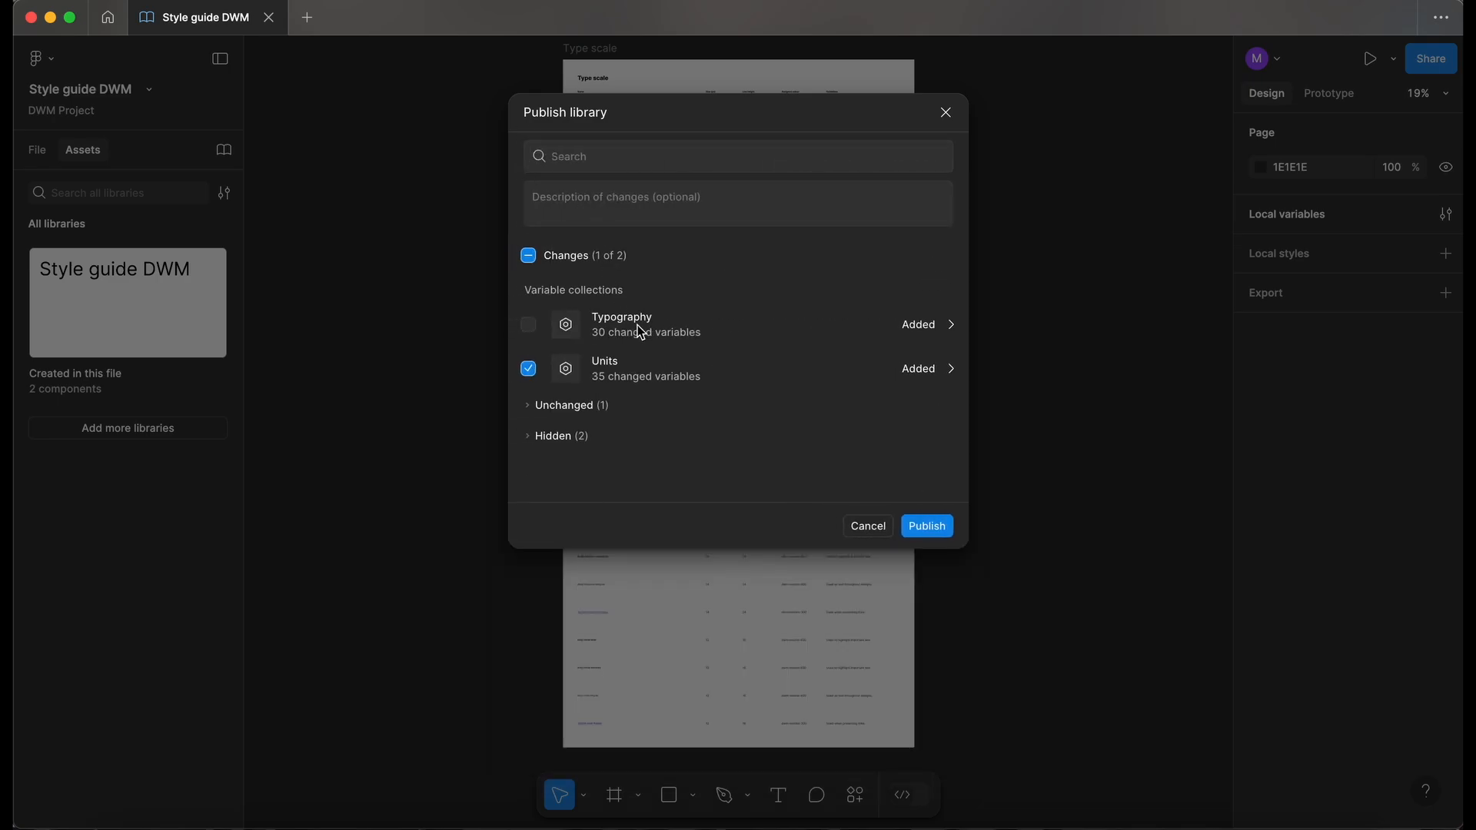
pyautogui.click(632, 325)
pyautogui.scroll(-8, 698, 243)
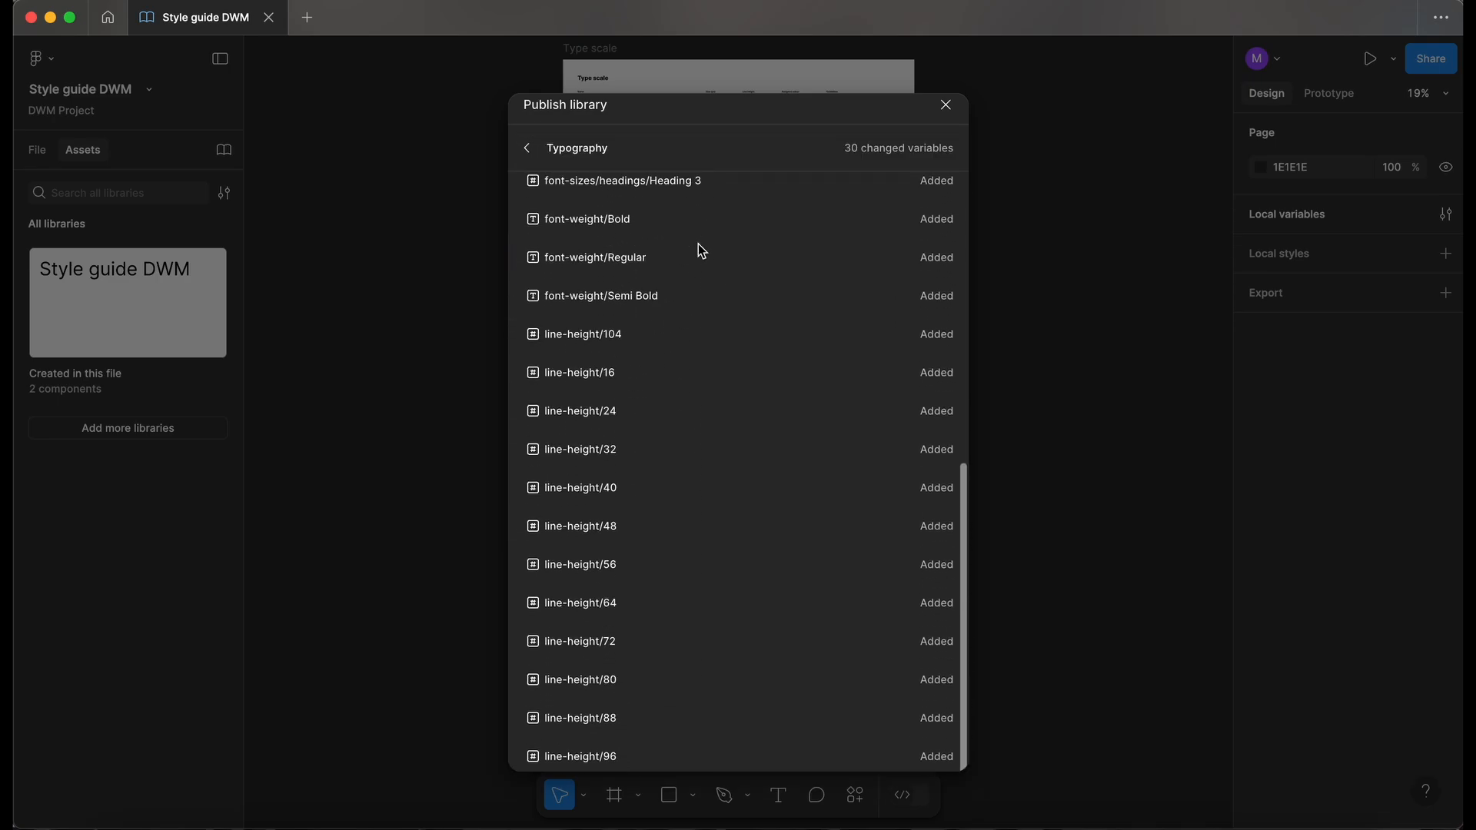
pyautogui.scroll(8, 698, 243)
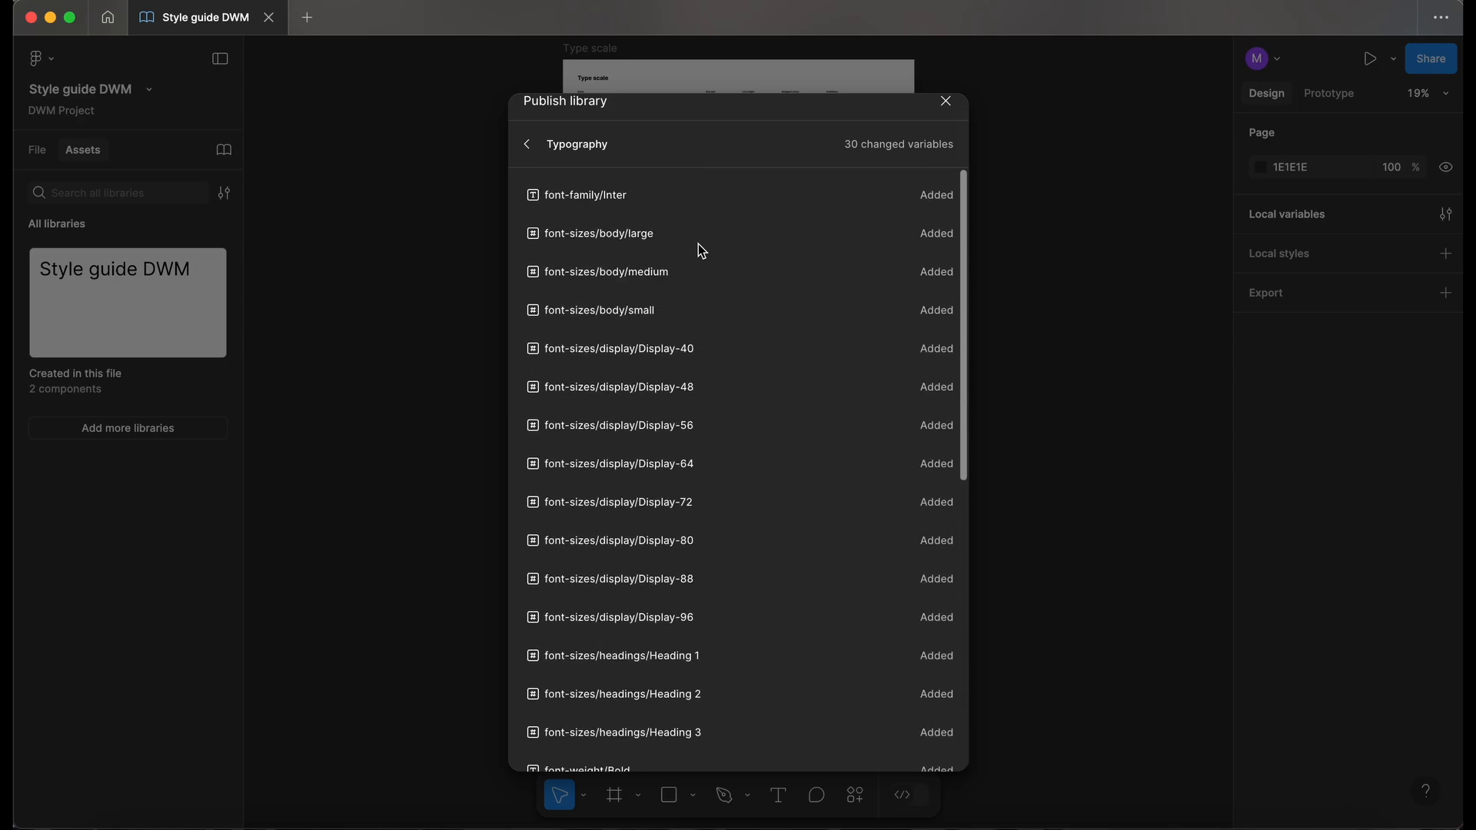
# Publish both Typography and Units with a description covering the added font family, font-weight, line-height and font size variables and the master units collection.
pyautogui.click(528, 145)
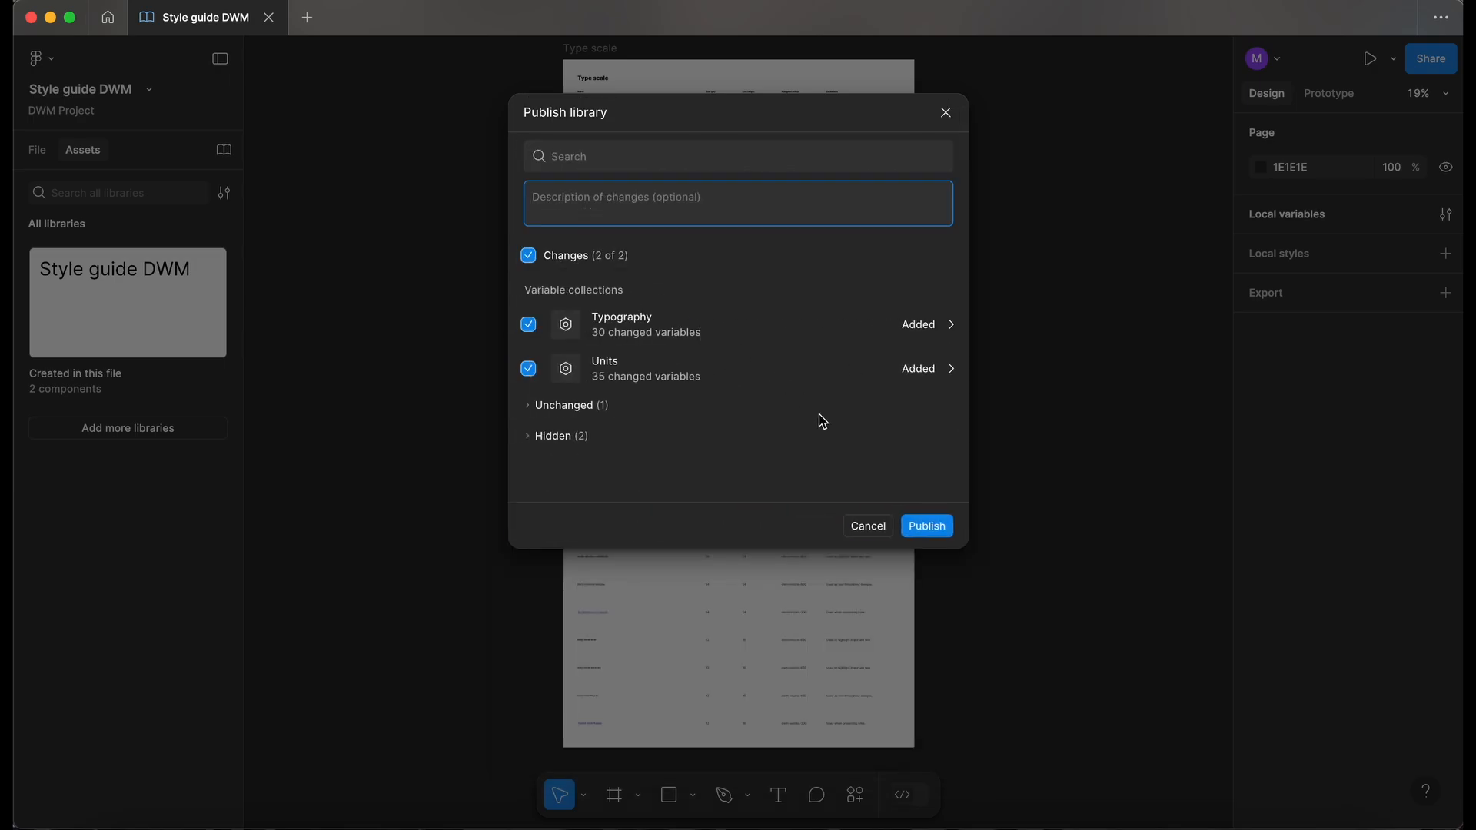
pyautogui.write('Added typography variables: Font family, font-weight, line-height and font sizes.  Also added master units collection in variables panel.')
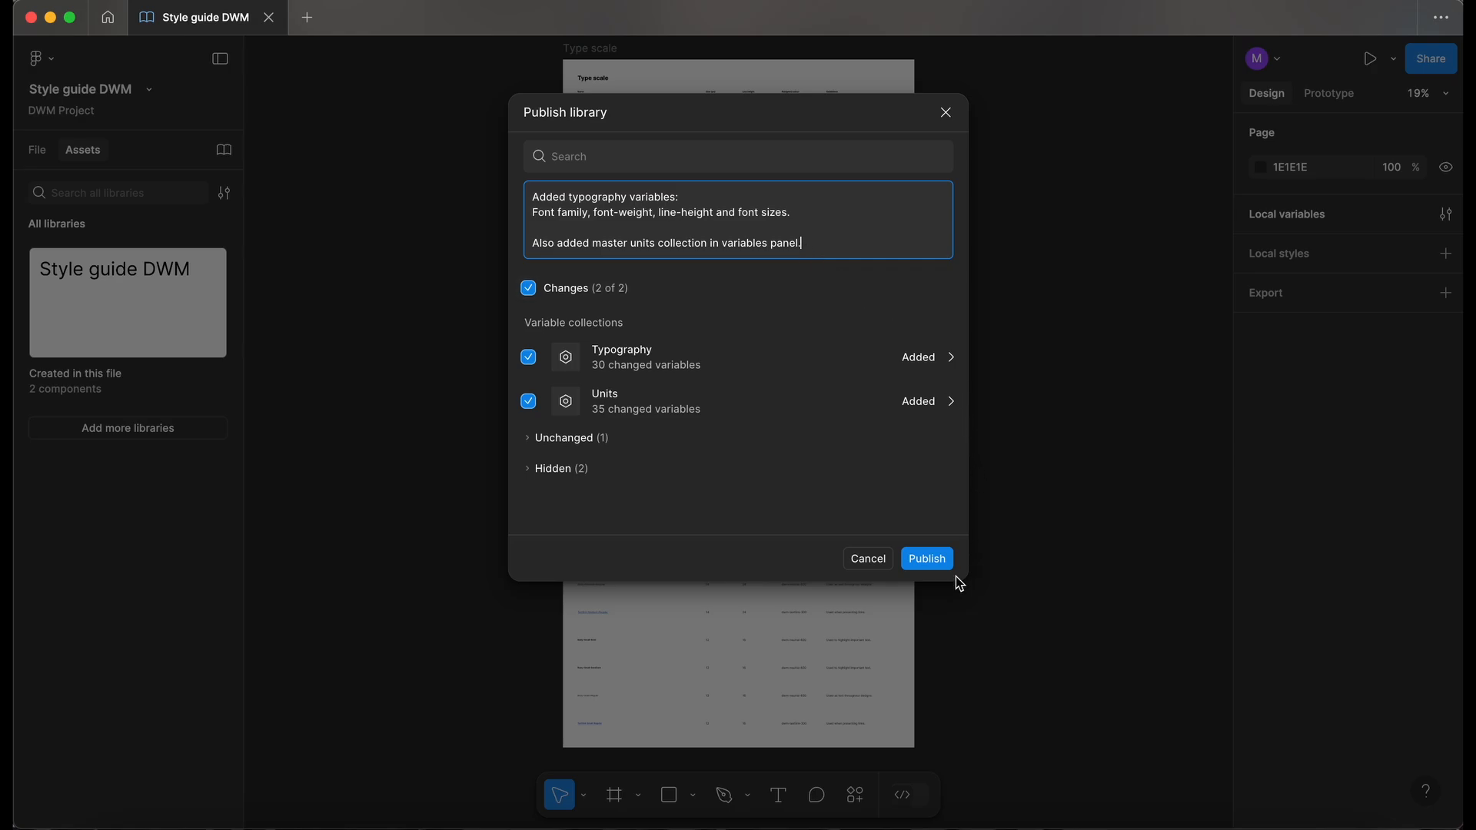
pyautogui.click(936, 556)
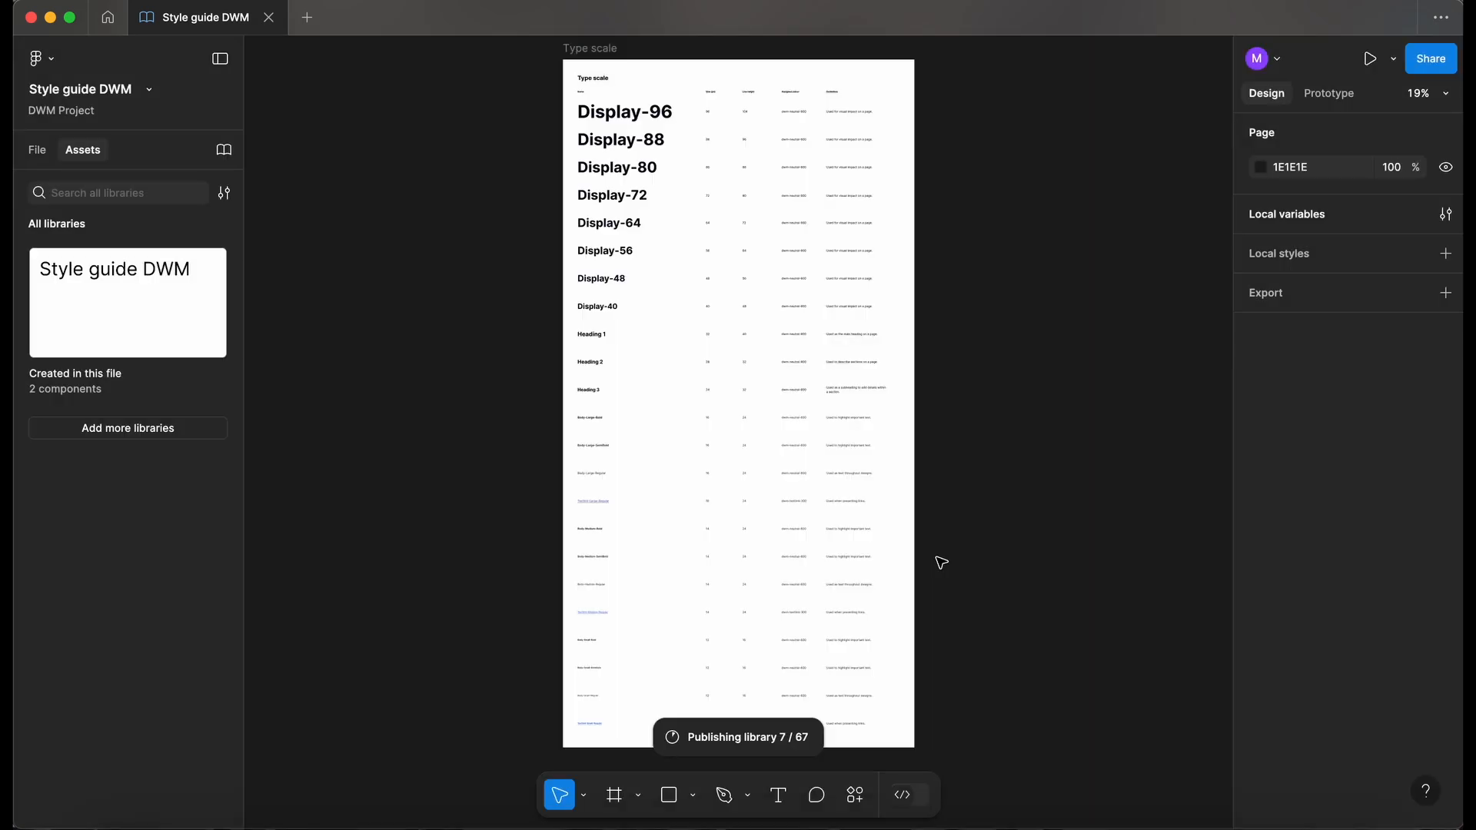